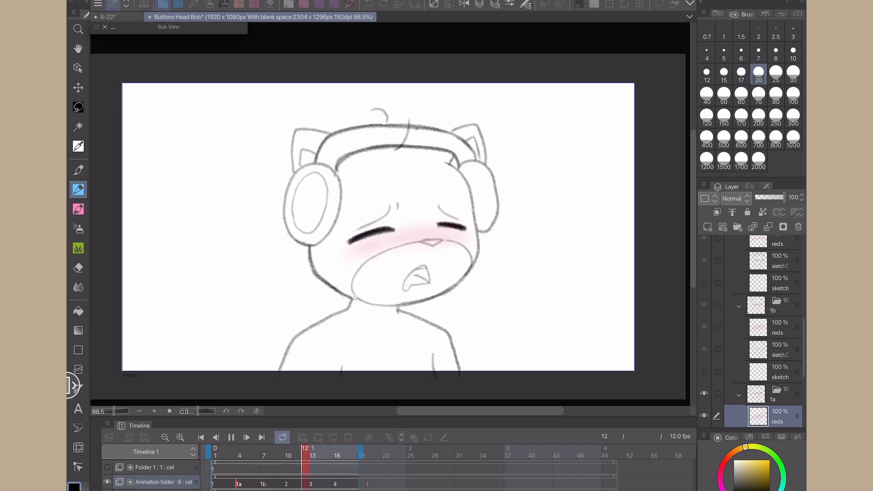
- Stop the animation playback, go to cel 1a on frame 4, and save the file
click(231, 437)
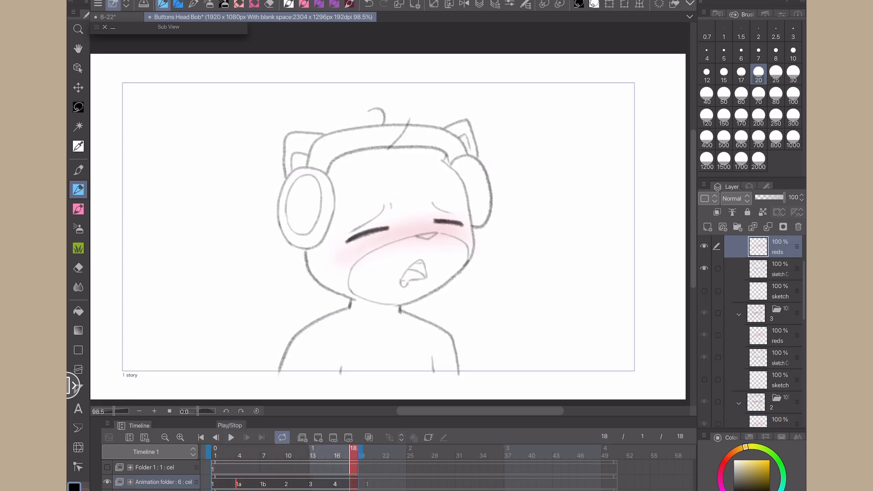
click(239, 484)
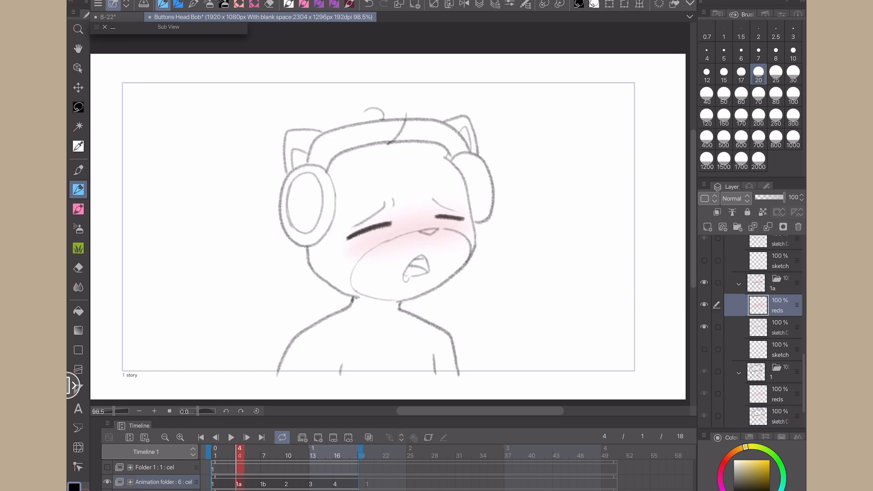
click(144, 4)
scroll(394, 314, up, 5)
- Select the drawing pen and set its brush size to 30
click(177, 4)
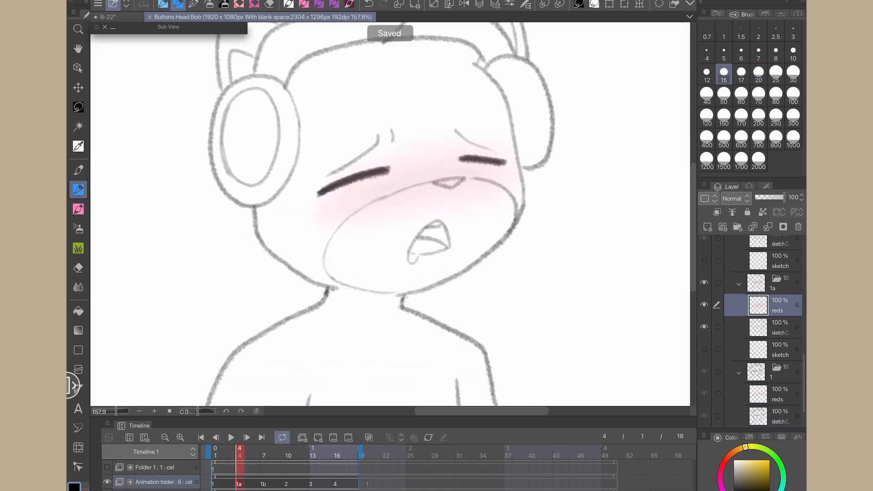
key(])
key(])
key(])
key(])
- Try darkening both shoulder and arm lines on cel 1a's reds layer and save the file
drag(394, 215, 369, 301)
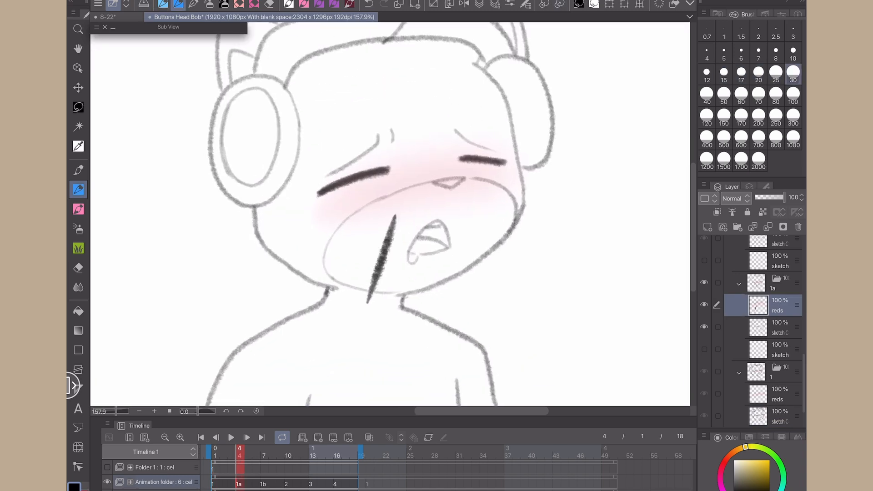
key(ctrl+z)
drag(390, 214, 419, 170)
mouse_move(356, 244)
mouse_down()
mouse_move(265, 306)
mouse_move(232, 372)
mouse_up()
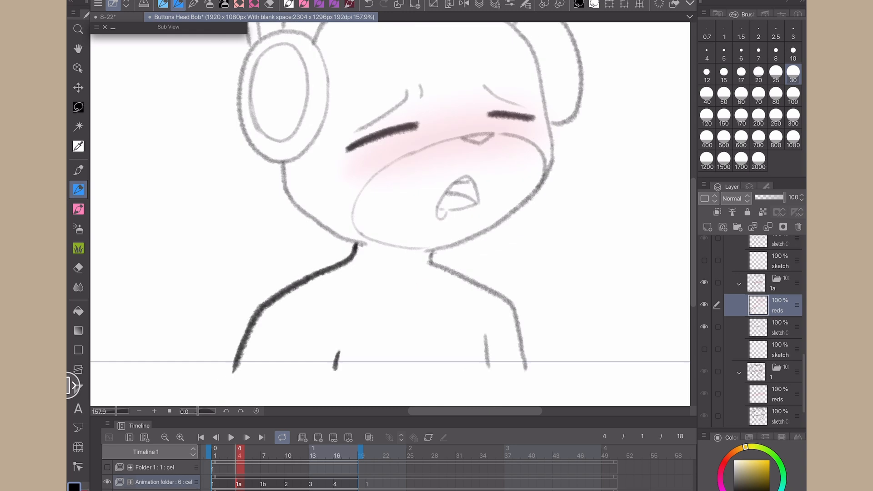
drag(524, 351, 515, 307)
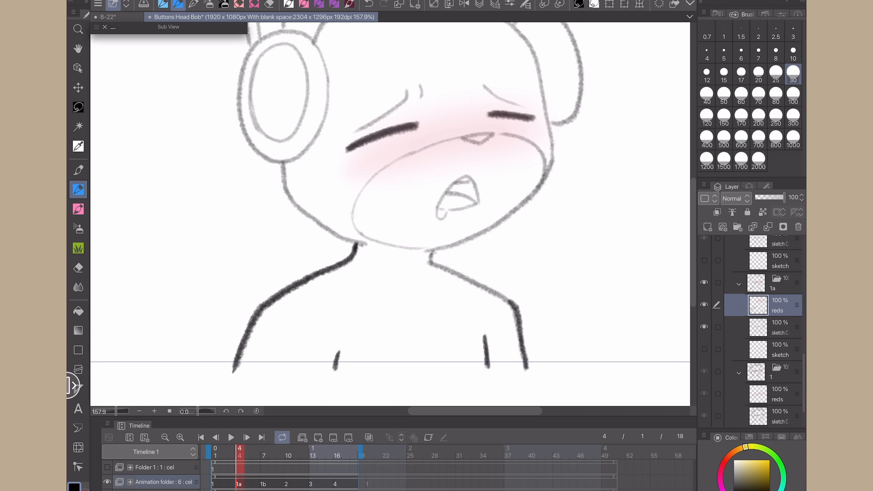
key(ctrl+z)
mouse_move(528, 370)
mouse_down()
mouse_move(507, 300)
mouse_move(430, 263)
mouse_up()
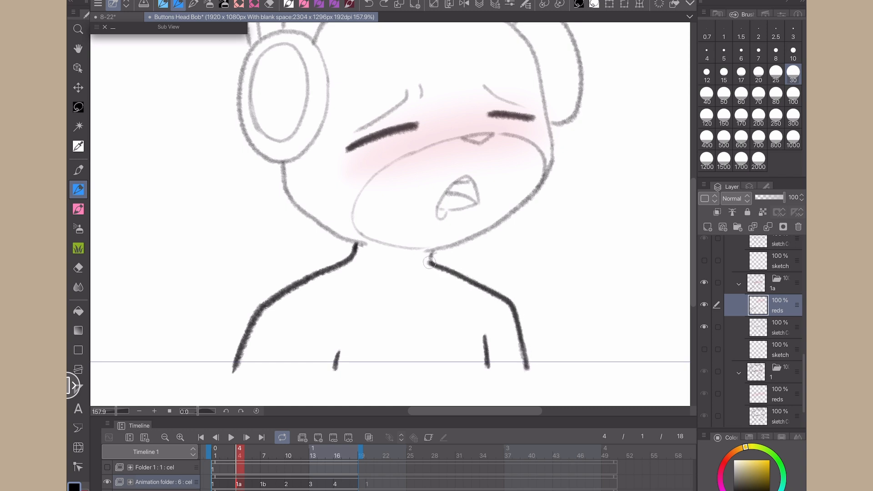
drag(565, 242, 509, 327)
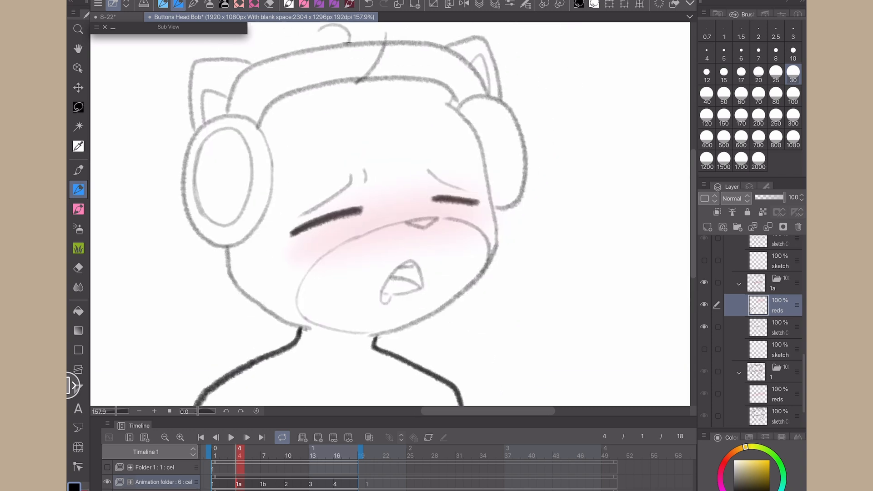
key(ctrl+s)
- Try darkening the jaw line from the left ear cup to the neck on cel 1a's reds layer
drag(391, 218, 400, 238)
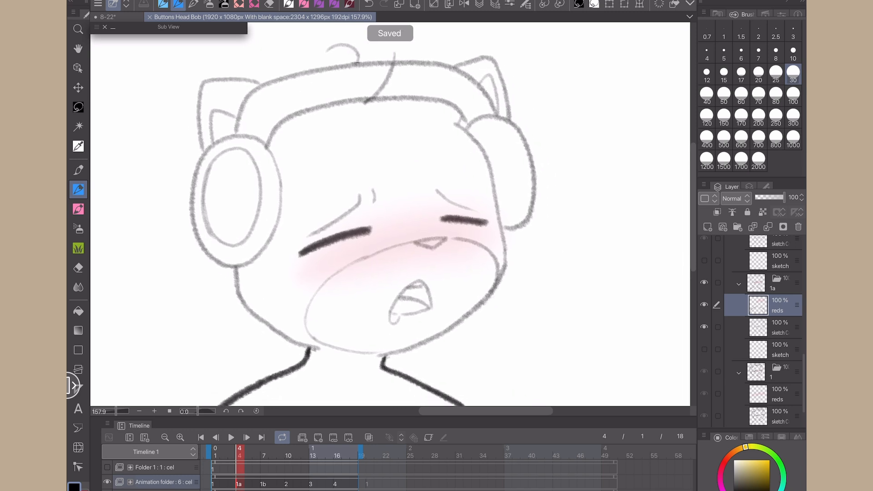
scroll(390, 214, up, 3)
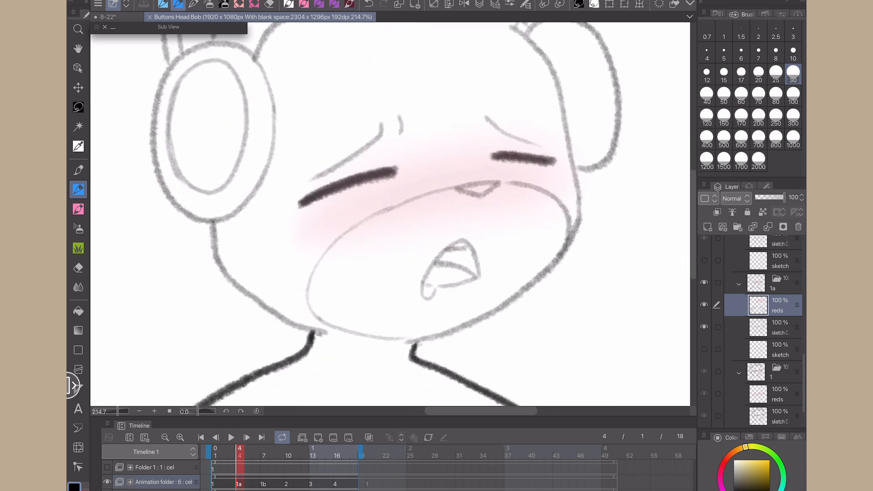
mouse_move(325, 334)
mouse_down()
mouse_move(250, 295)
mouse_move(225, 270)
mouse_move(212, 222)
mouse_up()
drag(391, 214, 328, 238)
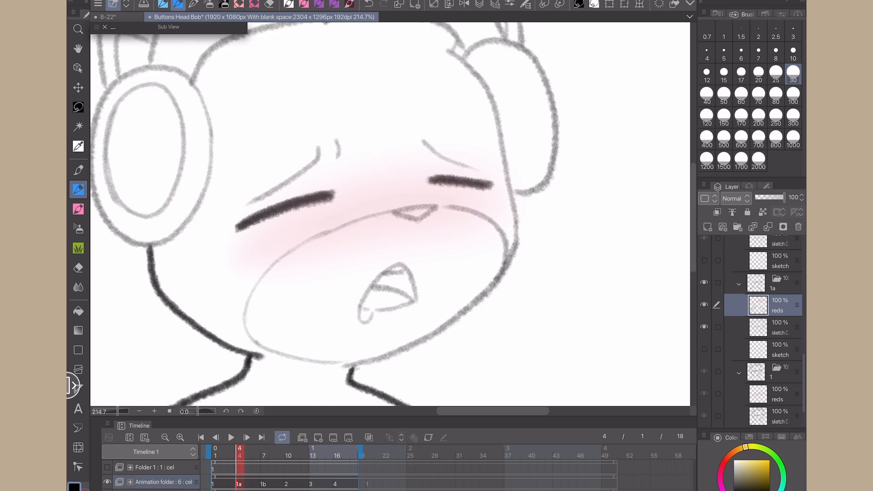
key(e)
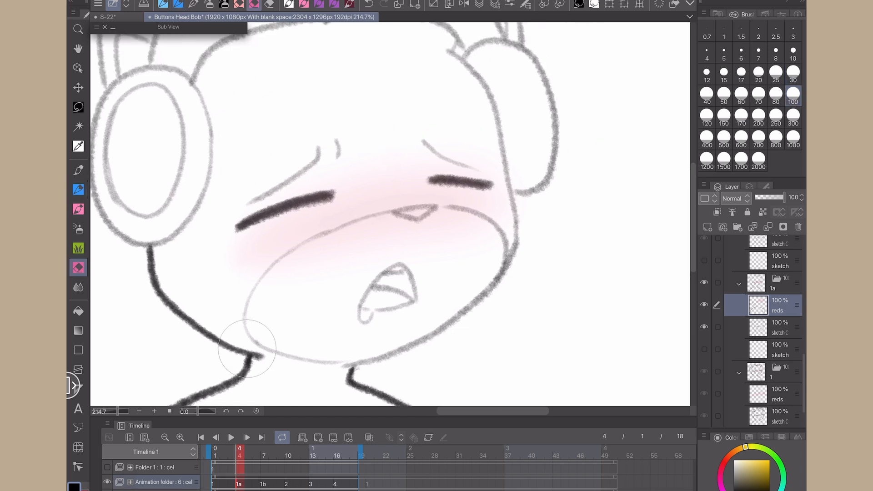
key(p)
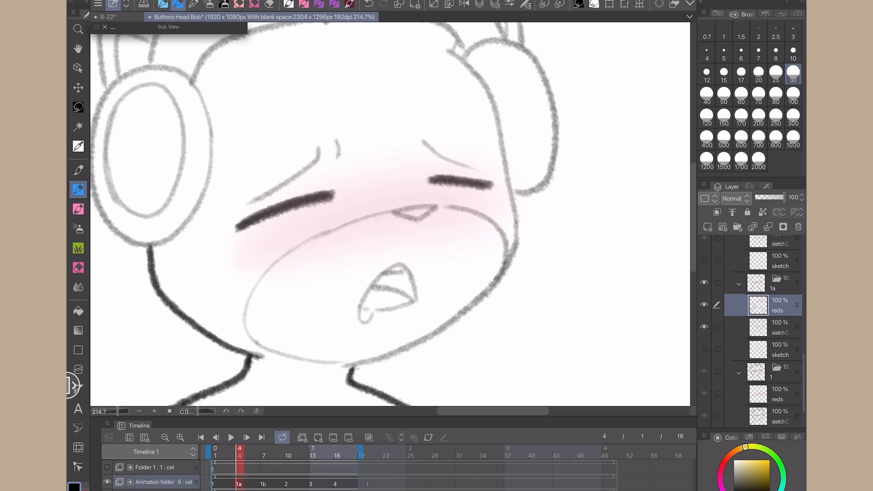
scroll(390, 213, down, 4)
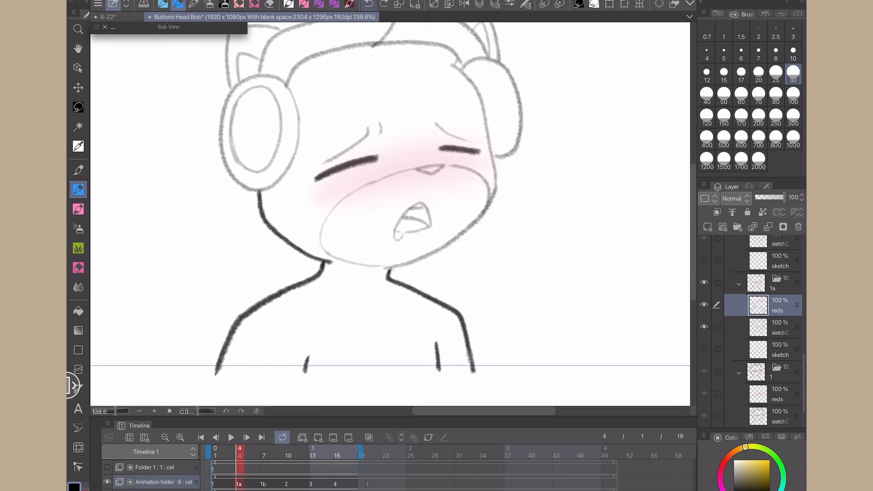
- Compare the drawing by undoing and redoing recent strokes, and erase the overshooting end of the jaw line at the neck
key(ctrl+z)
key(ctrl+z)
key(ctrl+y)
key(ctrl+y)
scroll(341, 213, up, 5)
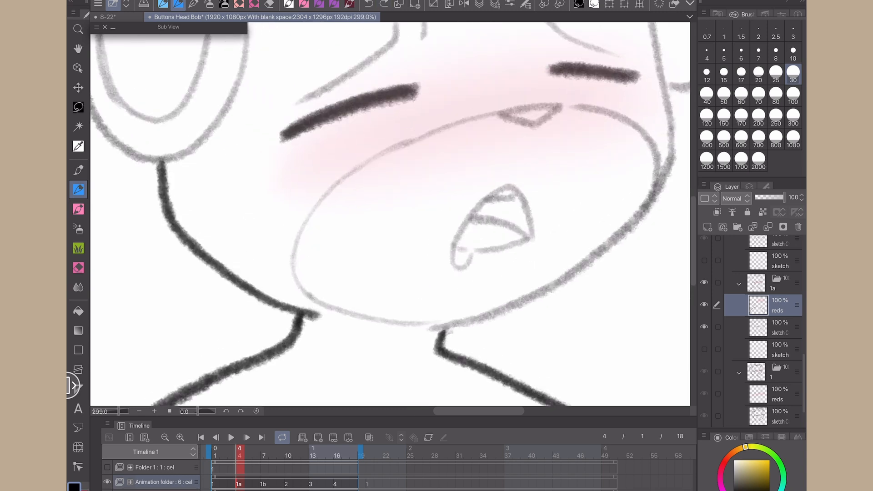
key(e)
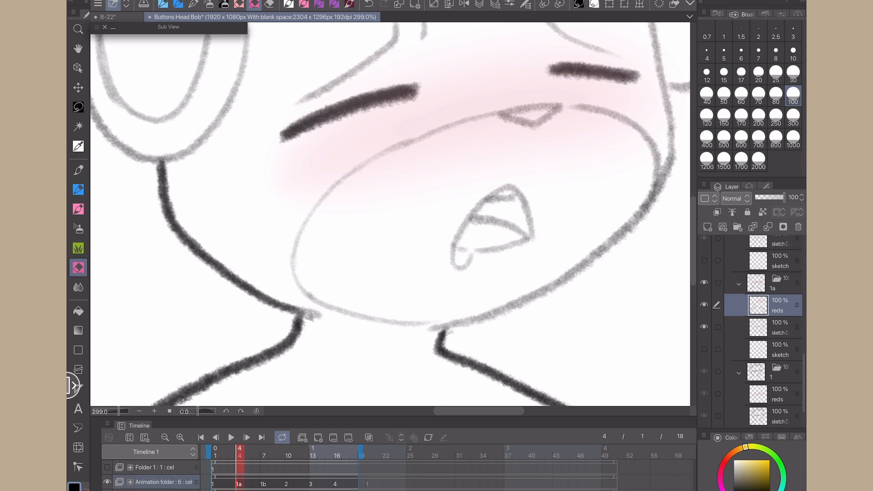
scroll(376, 195, down, 4)
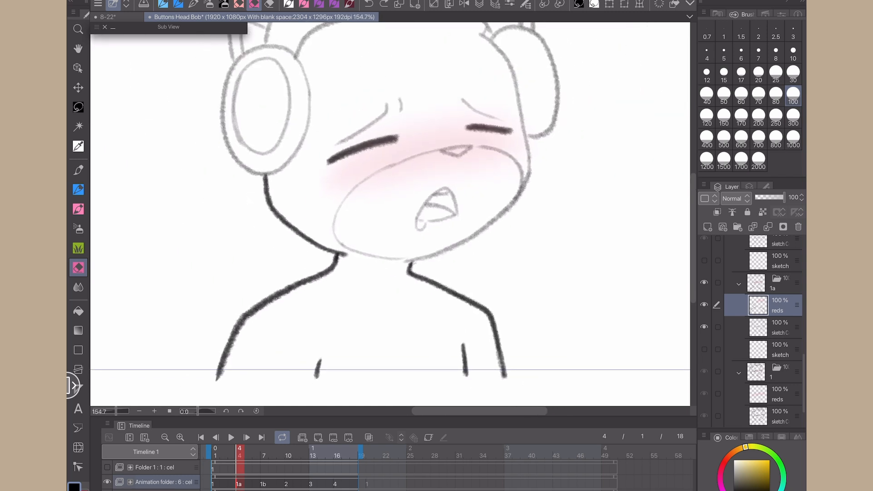
- Undo the jaw, shoulder and arm strokes drawn on cel 1a's reds layer
click(368, 4)
click(369, 4)
click(368, 4)
click(369, 5)
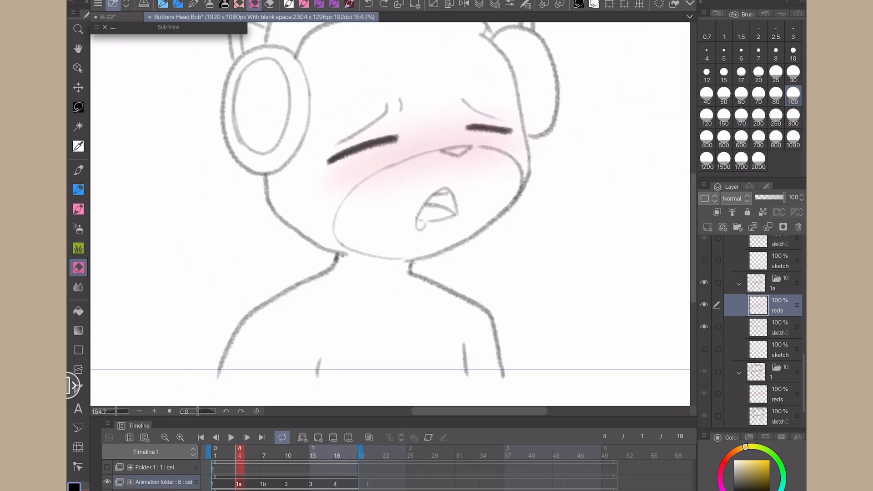
- Make the sketch layer directly below reds the active layer in cels 1a, 1b, 2, 3 and 4
click(779, 327)
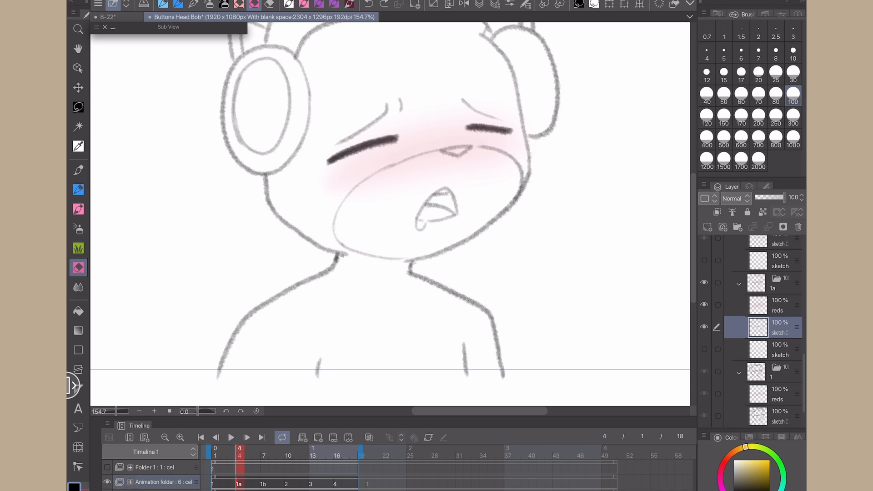
click(263, 483)
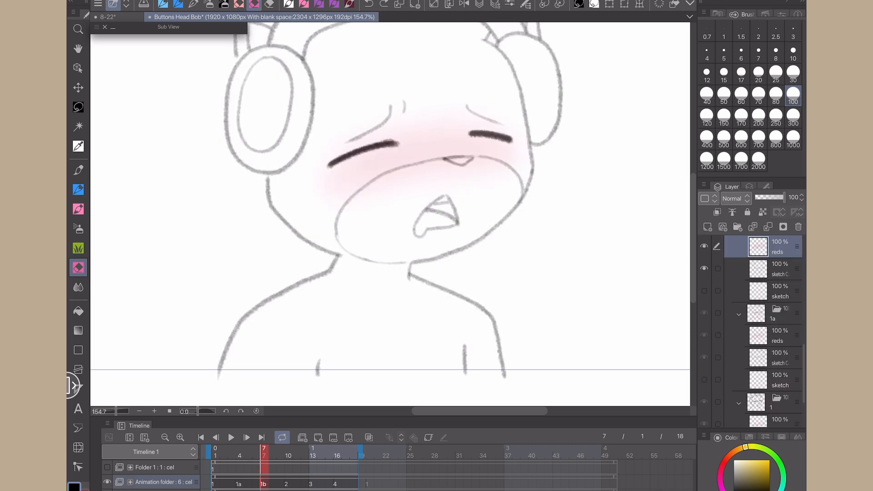
click(779, 269)
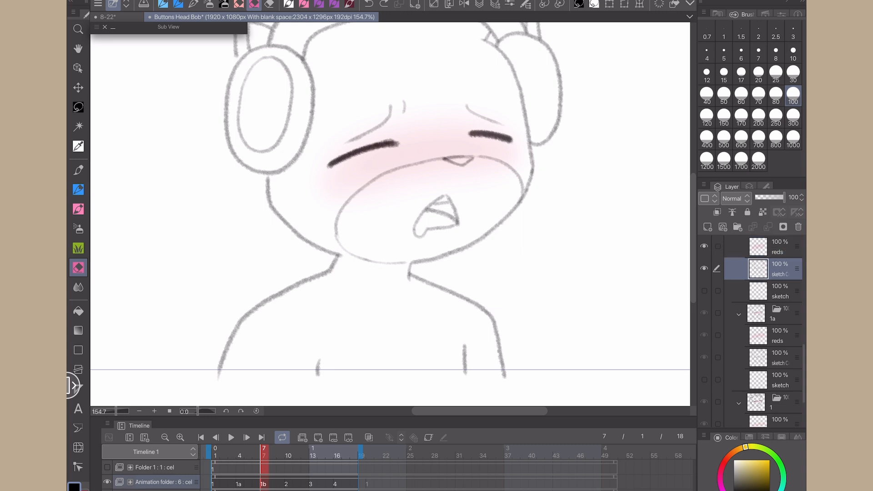
click(288, 484)
click(779, 269)
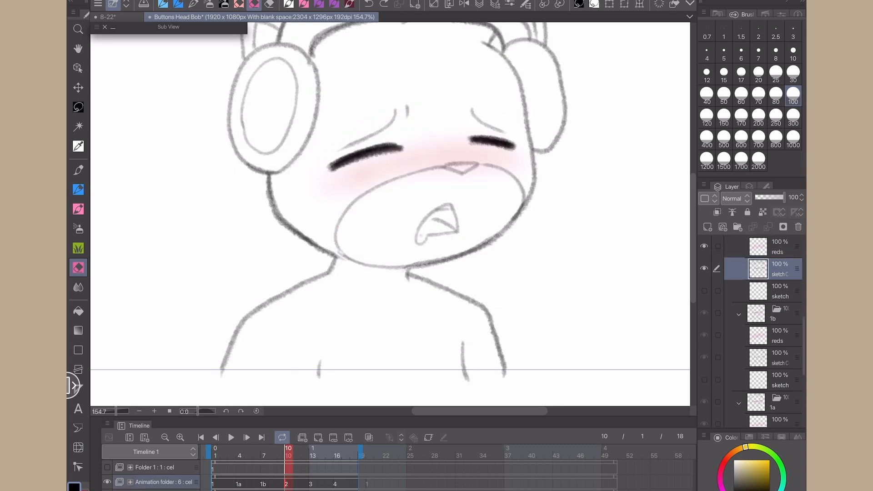
click(312, 484)
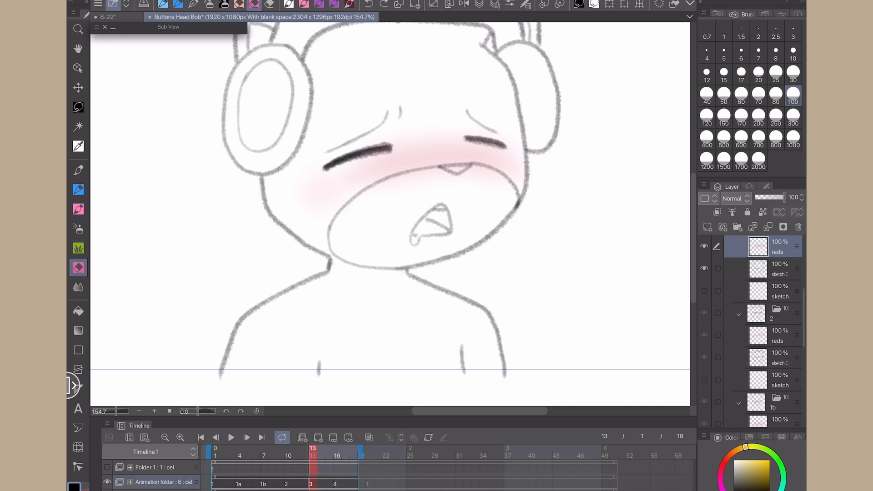
click(779, 269)
click(336, 484)
click(779, 269)
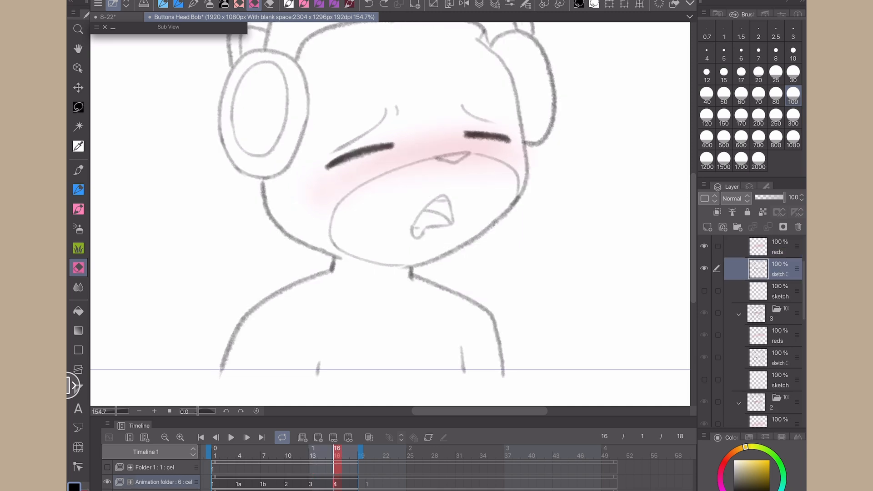
- Step through cels 1, 1a, 1b, 2, 3 and 4 to check the active layer in each
click(214, 484)
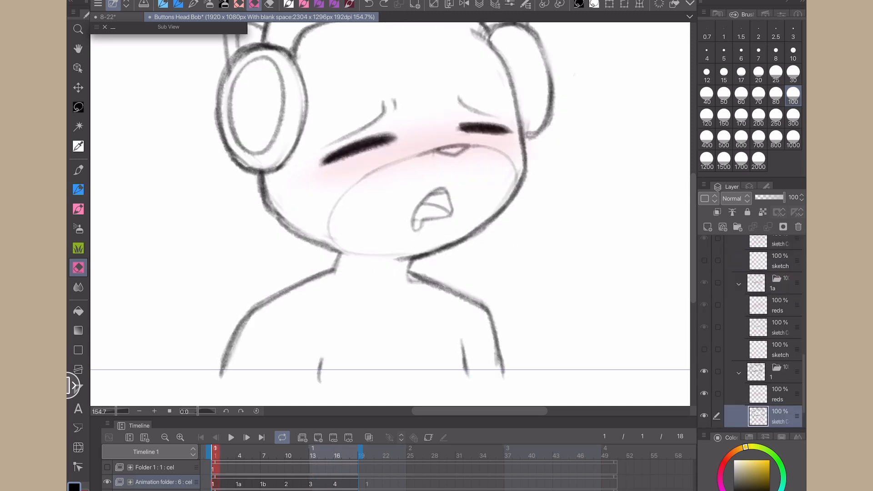
click(239, 483)
click(263, 483)
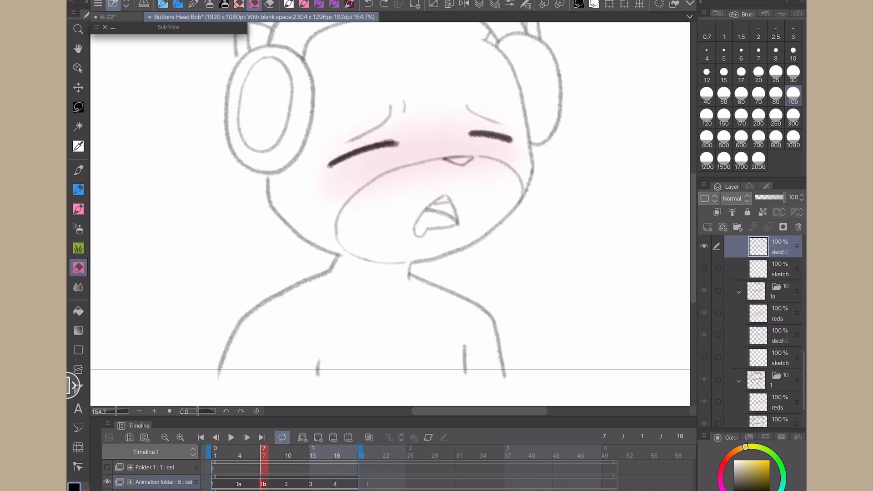
click(287, 484)
click(311, 484)
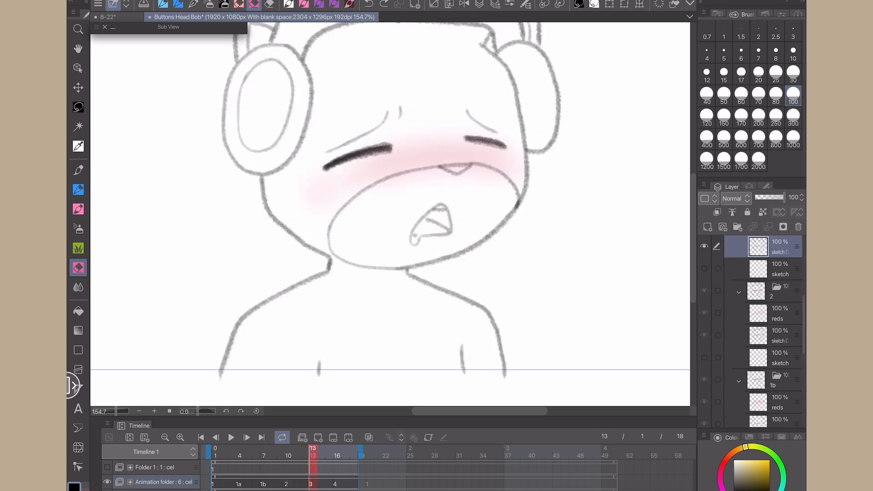
click(335, 483)
- Return to cel 1a, switch from the eraser to the size 30 pen, and save the file
click(240, 484)
click(79, 189)
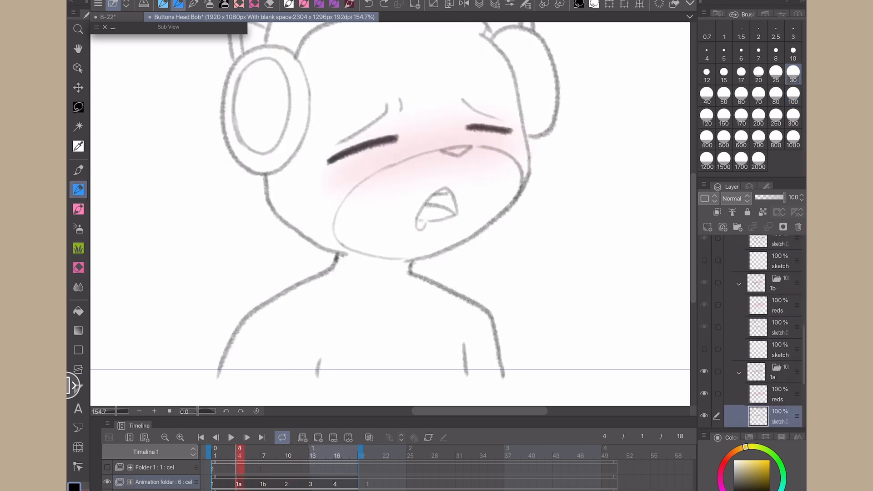
key(ctrl+s)
- Darken the left and right neck, shoulder and arm lines on cel 1a's visible sketch layer
scroll(390, 213, up, 3)
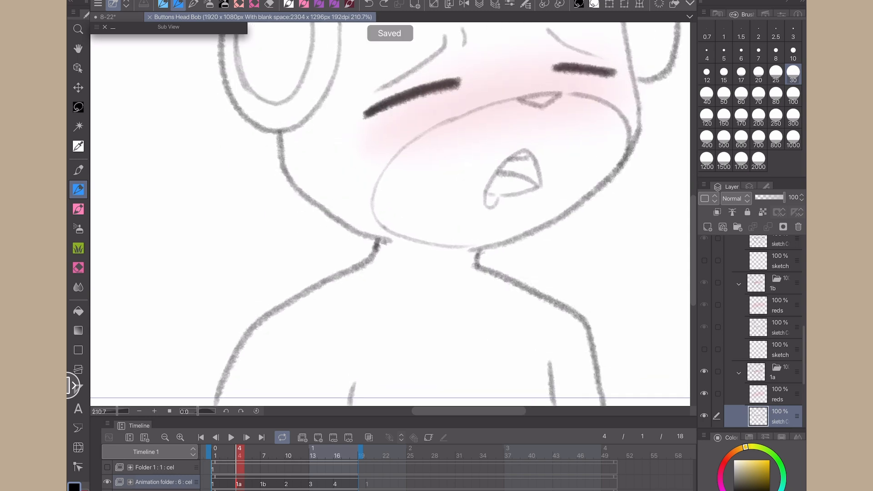
mouse_move(377, 238)
mouse_down()
mouse_move(370, 261)
mouse_move(262, 318)
mouse_move(235, 346)
mouse_move(213, 405)
mouse_up()
drag(354, 385, 351, 405)
drag(230, 313, 178, 250)
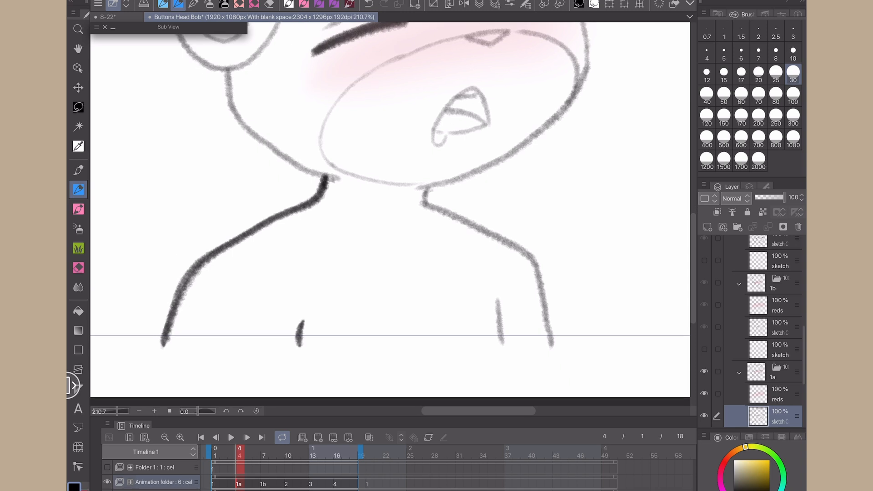
mouse_move(497, 301)
mouse_down()
mouse_move(500, 344)
mouse_move(526, 252)
mouse_move(425, 204)
mouse_up()
- Darken the outer outline of the left ear cup and the jaw line running from it to the neck in cel 1a
mouse_move(549, 158)
mouse_down()
mouse_move(606, 343)
mouse_move(657, 430)
mouse_up()
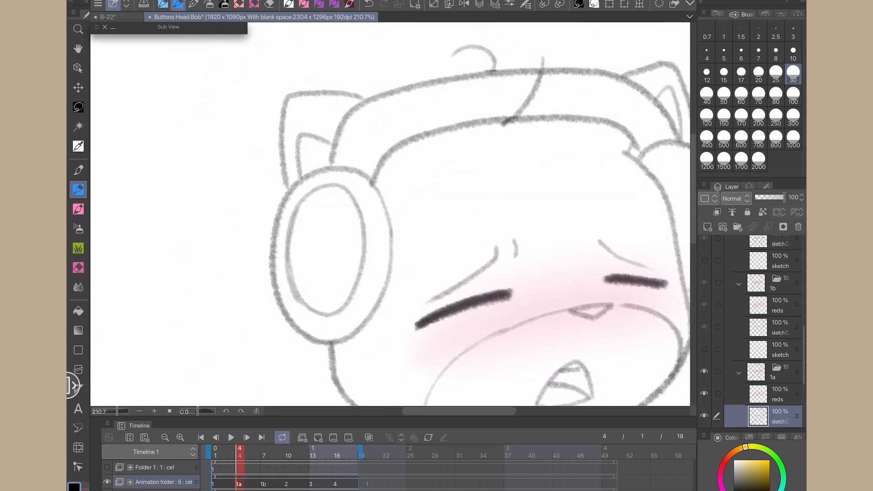
scroll(280, 277, up, 2)
mouse_move(353, 140)
mouse_down()
mouse_move(324, 146)
mouse_move(272, 291)
mouse_move(295, 347)
mouse_move(297, 168)
mouse_move(276, 287)
mouse_move(350, 363)
mouse_move(420, 262)
mouse_move(402, 166)
mouse_move(332, 140)
mouse_up()
key(ctrl+z)
drag(282, 402, 191, 261)
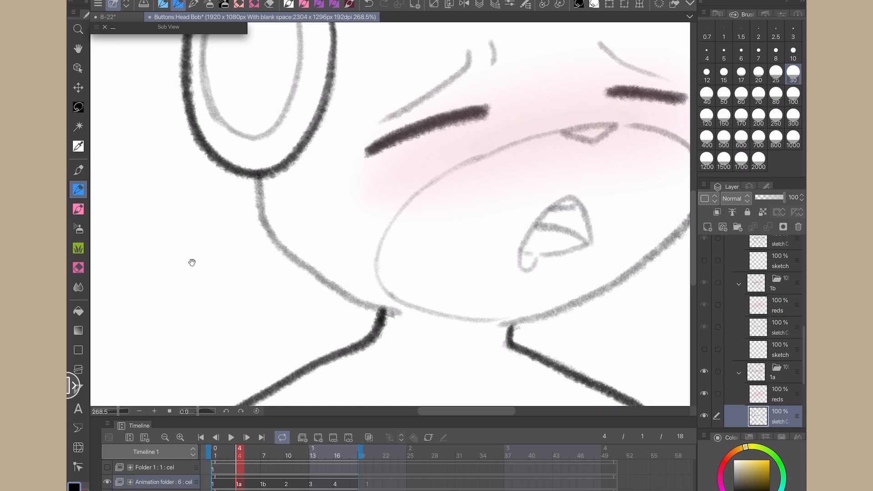
mouse_move(396, 314)
mouse_down()
mouse_move(282, 248)
mouse_move(262, 227)
mouse_move(257, 175)
mouse_up()
- Compare cel 1a with the neighbouring cel and darken both closed-eye lines on cel 1a's sketch layer
drag(445, 191, 335, 240)
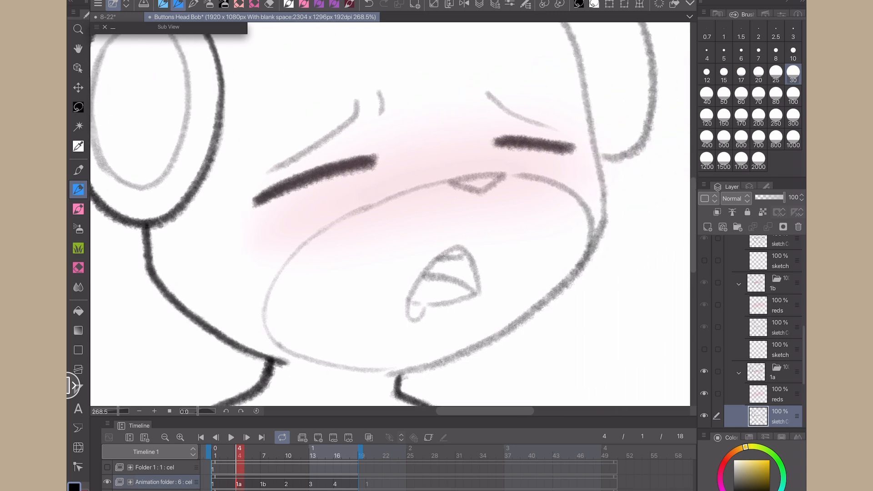
click(223, 451)
click(239, 452)
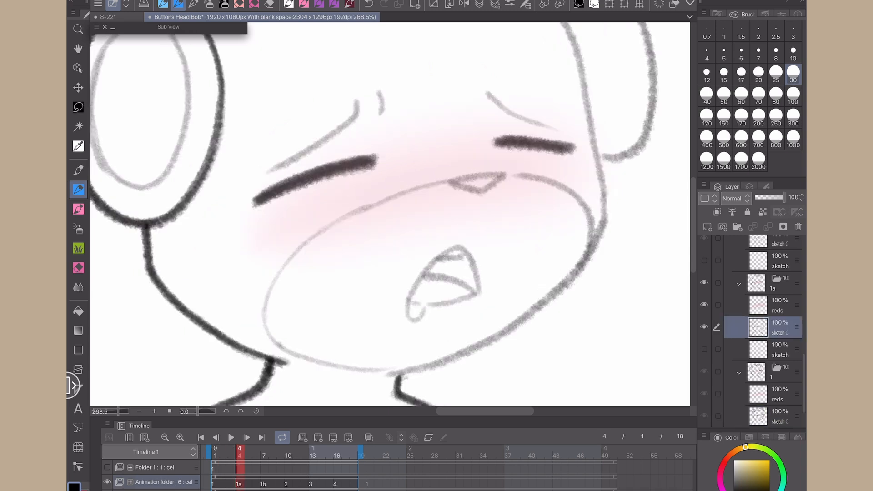
drag(253, 202, 375, 159)
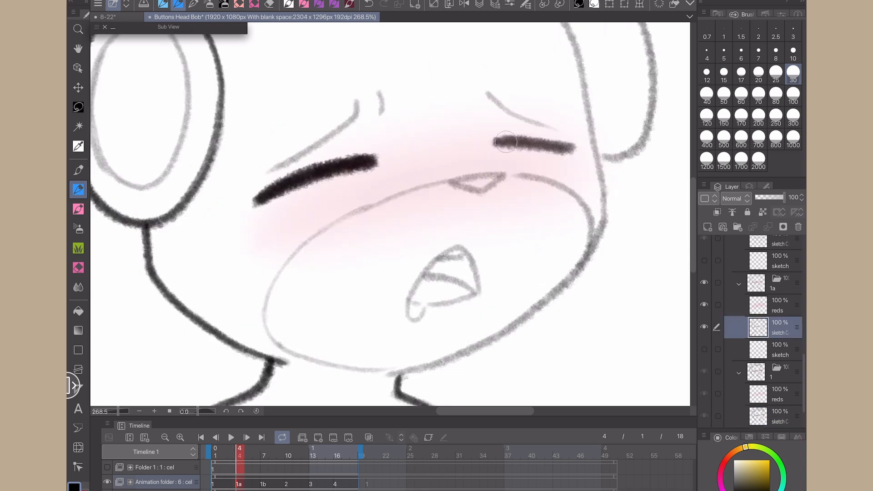
drag(496, 141, 573, 148)
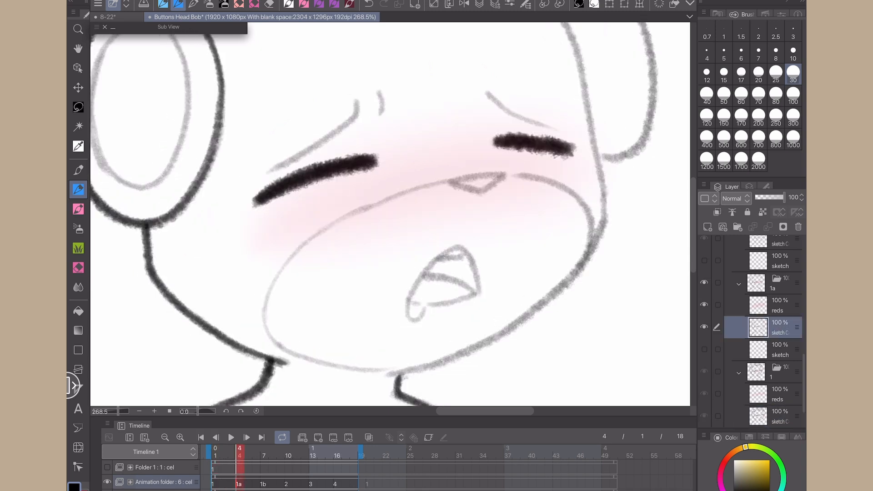
- Darken the nose triangle and the mouth's two upper sides in cel 1a
scroll(390, 214, up, 4)
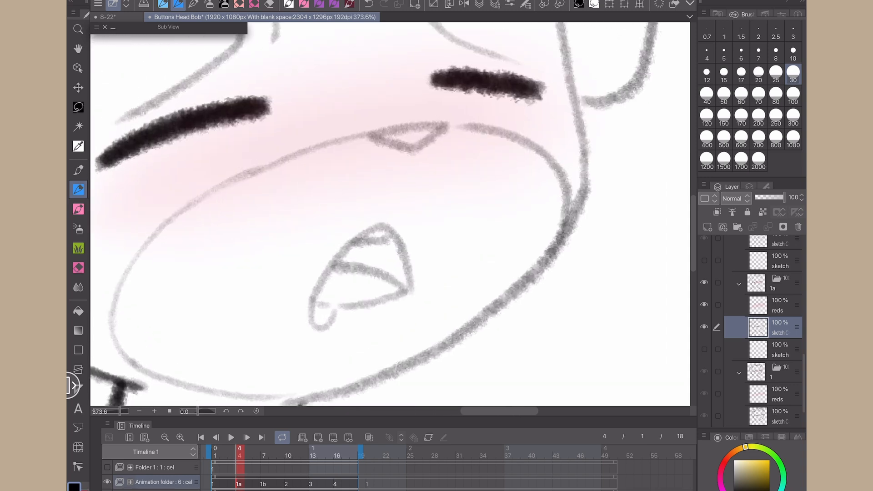
mouse_move(361, 222)
mouse_down()
mouse_move(291, 304)
mouse_move(386, 247)
mouse_move(394, 287)
mouse_up()
mouse_move(355, 129)
mouse_down()
mouse_move(395, 142)
mouse_move(435, 119)
mouse_move(359, 126)
mouse_move(439, 120)
mouse_up()
key(ctrl+z)
mouse_move(359, 131)
mouse_down()
mouse_move(400, 145)
mouse_move(440, 120)
mouse_up()
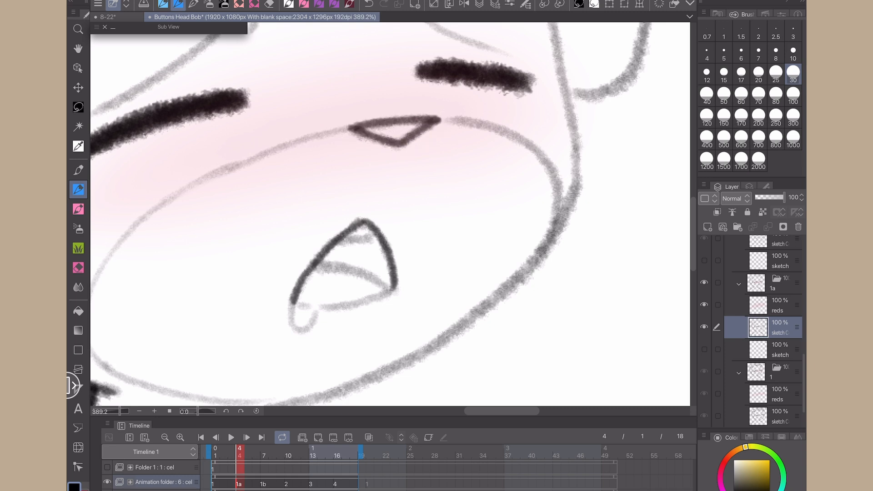
- Switch to the lighter sketch pen at size 20 and save the file
click(758, 72)
key(ctrl+s)
scroll(389, 213, down, 2)
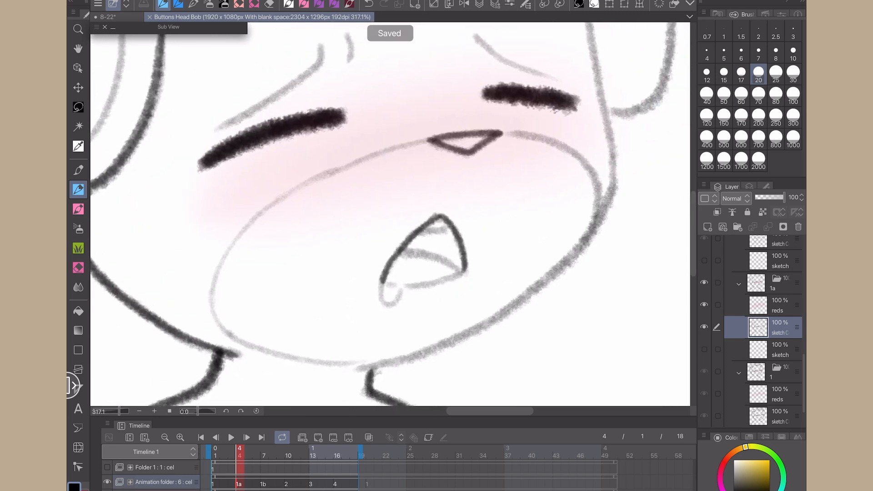
mouse_move(194, 203)
mouse_down()
mouse_move(174, 261)
mouse_move(228, 216)
mouse_move(203, 201)
mouse_up()
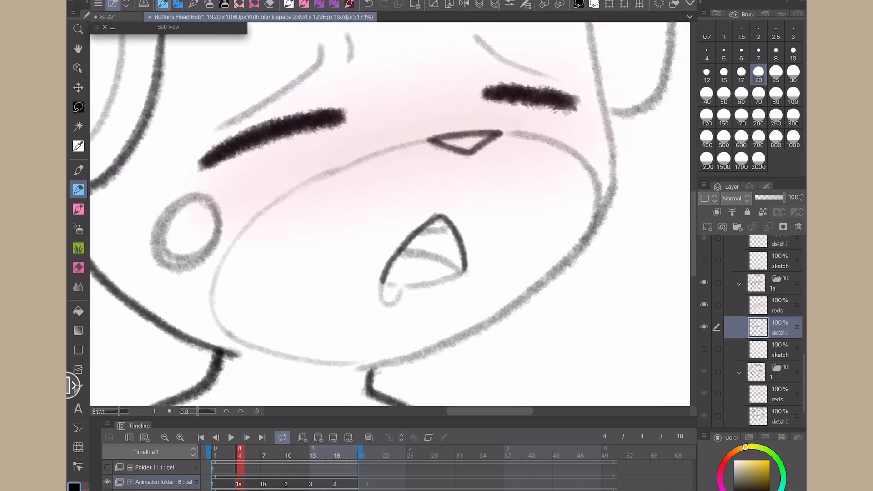
mouse_move(302, 241)
mouse_down()
mouse_move(350, 233)
mouse_move(286, 293)
mouse_up()
key(ctrl+z)
key(ctrl+z)
mouse_move(173, 205)
mouse_down()
mouse_move(187, 207)
mouse_move(165, 255)
mouse_up()
mouse_move(314, 239)
mouse_down()
mouse_move(339, 236)
mouse_move(298, 295)
mouse_up()
key(ctrl+z)
key(ctrl+z)
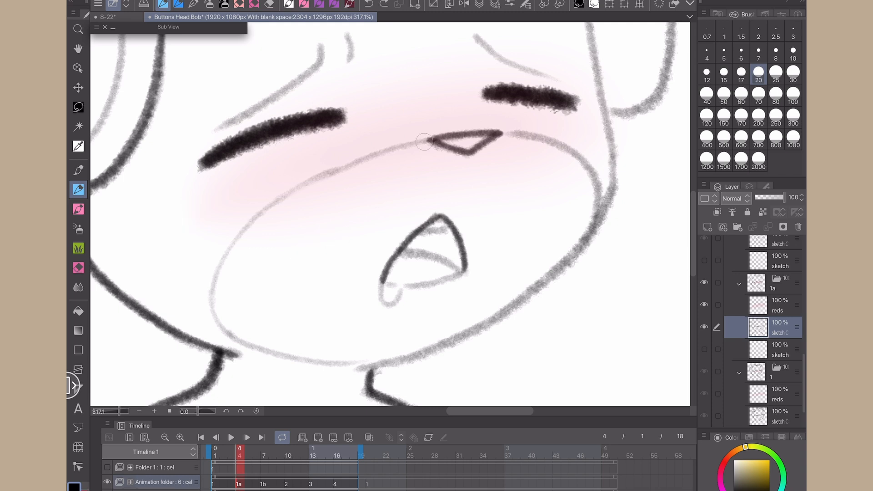
- Trace the muzzle outline on both sides of the nose in cel 1a with the lighter size 20 pen
mouse_move(424, 142)
mouse_down()
mouse_move(282, 199)
mouse_move(242, 231)
mouse_move(213, 301)
mouse_move(235, 342)
mouse_move(278, 358)
mouse_move(388, 358)
mouse_up()
mouse_move(500, 132)
mouse_down()
mouse_move(560, 142)
mouse_move(599, 196)
mouse_move(597, 211)
mouse_up()
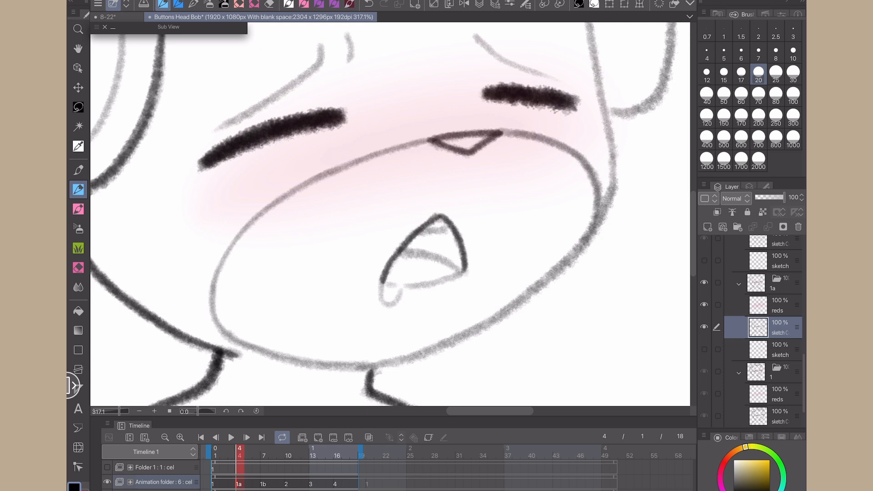
- Darken the teeth, tongue and lower lip lines inside the mouth of cel 1a with the size 30 pen
click(179, 4)
scroll(563, 239, up, 5)
drag(339, 224, 385, 218)
key(ctrl+z)
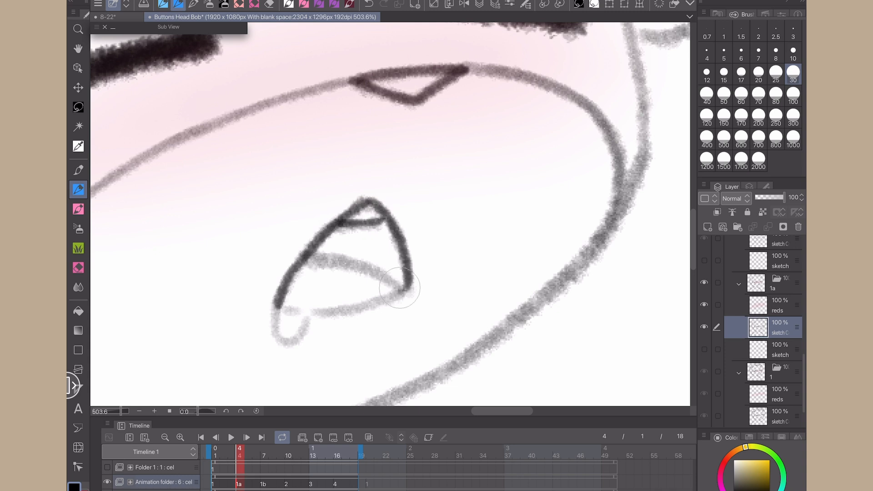
mouse_move(405, 288)
mouse_down()
mouse_move(308, 255)
mouse_move(346, 307)
mouse_move(309, 313)
mouse_move(295, 340)
mouse_move(304, 313)
mouse_up()
key(ctrl+z)
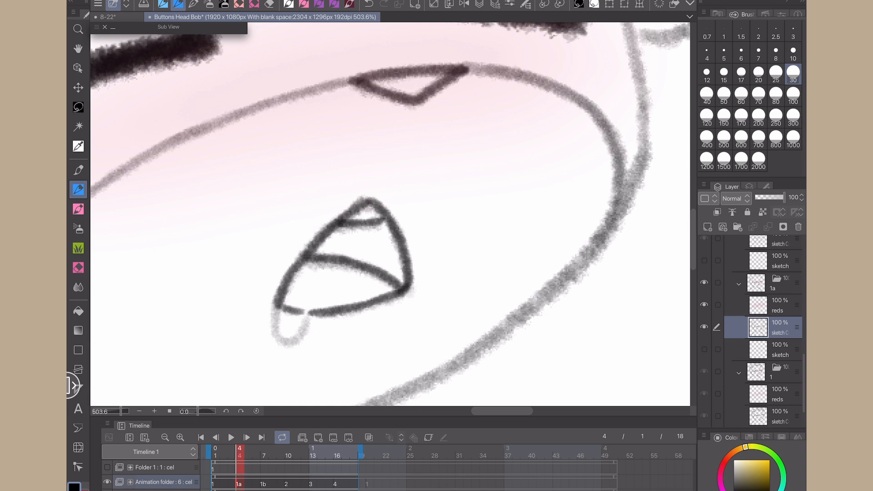
key(ctrl+z)
- Switch to the lighter sketch pen and set its size to 17
click(162, 4)
drag(218, 270, 218, 332)
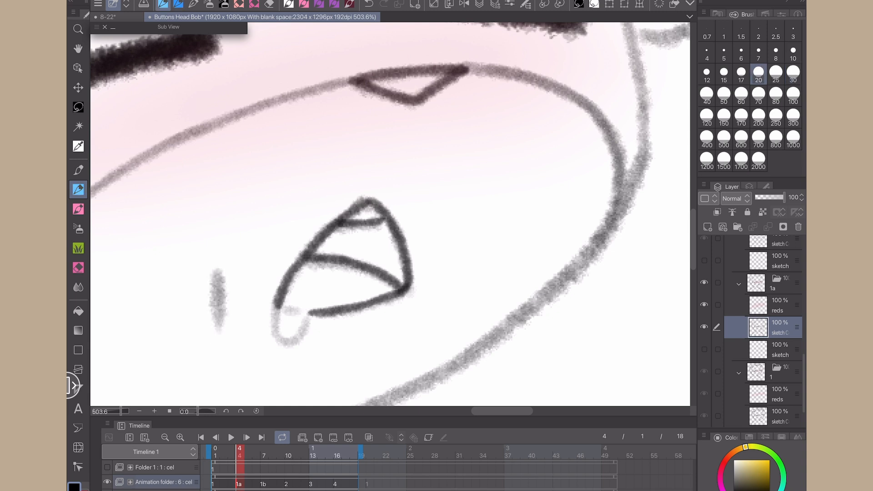
key(ctrl+z)
click(741, 74)
drag(311, 228, 302, 236)
drag(248, 227, 229, 314)
key(ctrl+z)
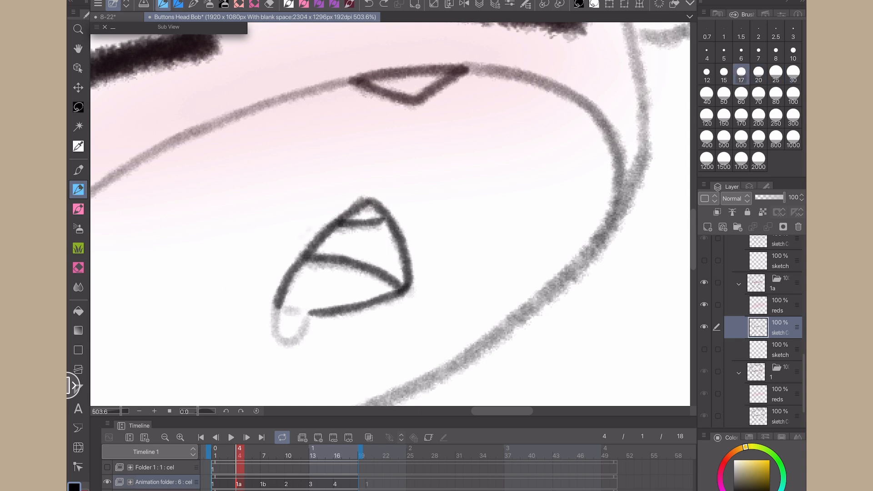
drag(238, 278, 218, 364)
key(ctrl+z)
- Darken the drool drop at the mouth's lower corner, return to the size 30 pen, and save the file
mouse_move(275, 302)
mouse_down()
mouse_move(287, 339)
mouse_move(306, 318)
mouse_up()
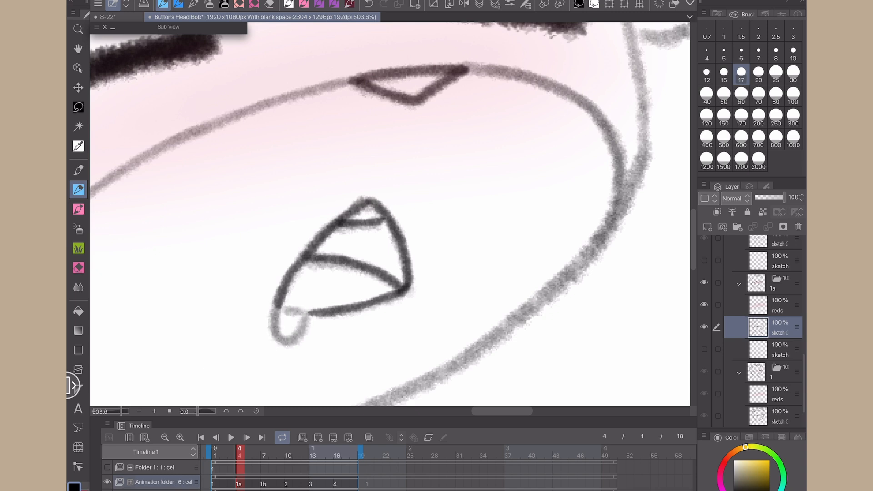
scroll(390, 214, down, 3)
scroll(390, 214, up, 3)
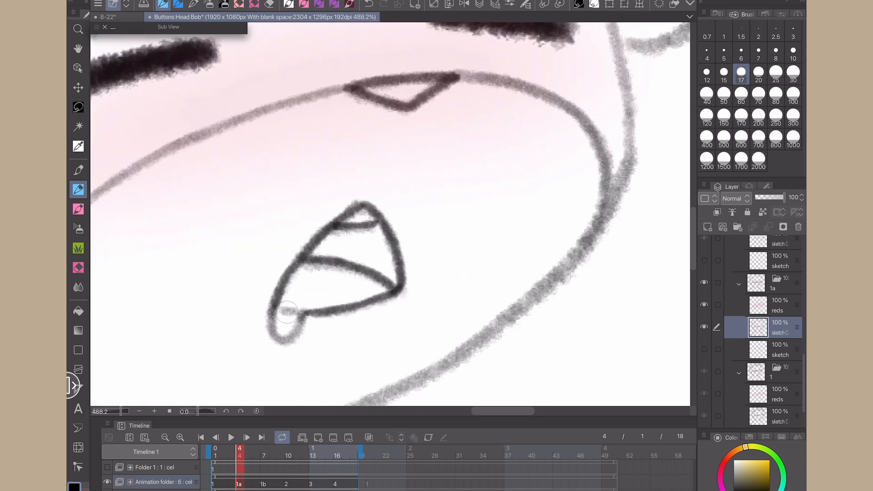
scroll(176, 309, down, 5)
click(178, 4)
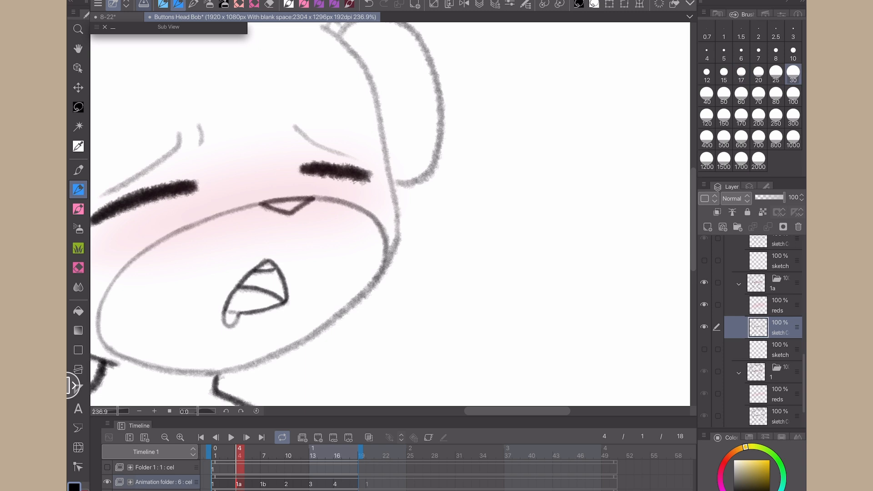
key(ctrl+s)
- Darken the headband's upper and lower curves across the head in cel 1a with the size 30 pen
mouse_move(331, 341)
mouse_down()
mouse_move(550, 304)
mouse_move(508, 353)
mouse_move(481, 358)
mouse_move(373, 336)
mouse_up()
drag(110, 211, 201, 356)
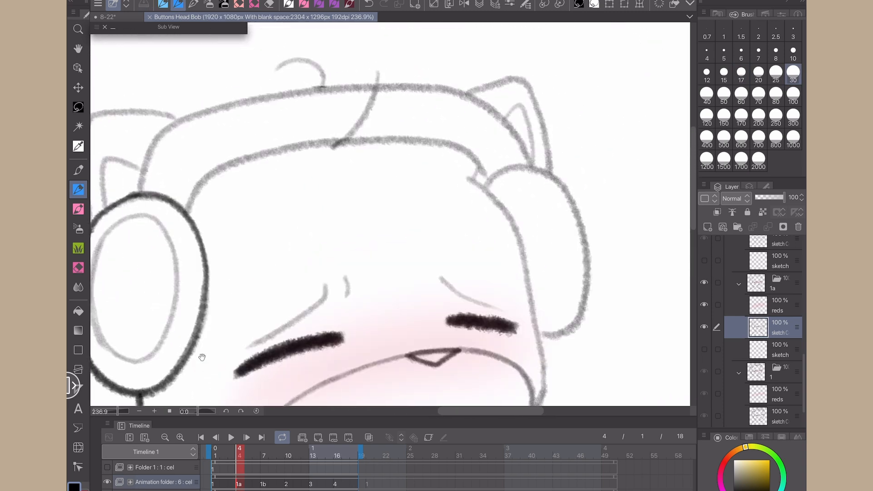
drag(107, 240, 192, 328)
mouse_move(271, 303)
mouse_down()
mouse_move(287, 272)
mouse_move(323, 249)
mouse_move(390, 232)
mouse_move(514, 227)
mouse_move(548, 238)
mouse_move(569, 272)
mouse_up()
mouse_move(613, 253)
mouse_down()
mouse_move(572, 194)
mouse_move(542, 180)
mouse_move(382, 180)
mouse_move(263, 209)
mouse_move(242, 223)
mouse_move(221, 280)
mouse_up()
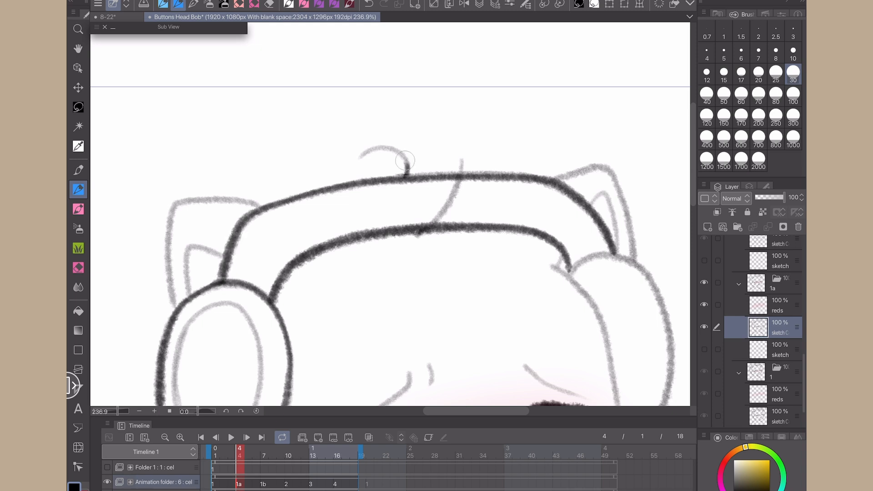
- Darken the long hair strand crossing the headband and the small curl above it in cel 1a
mouse_move(405, 160)
mouse_down()
mouse_move(379, 147)
mouse_move(359, 154)
mouse_up()
key(ctrl+z)
scroll(390, 214, up, 3)
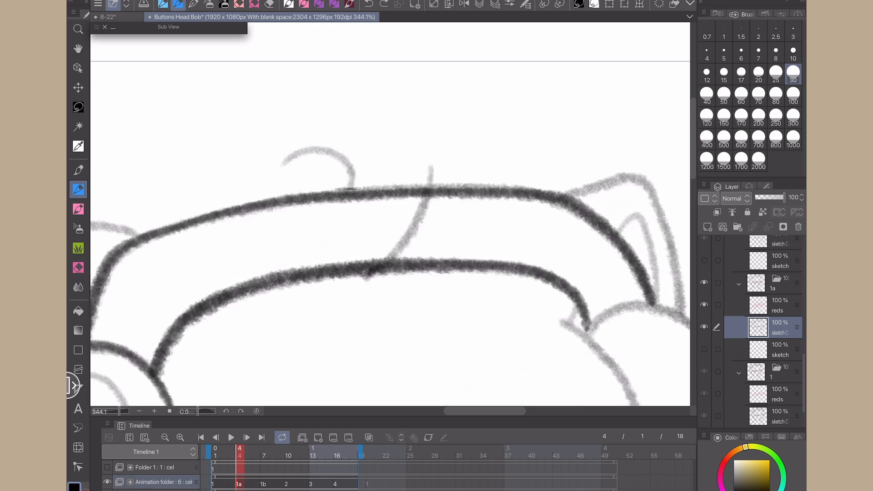
mouse_move(430, 178)
mouse_down()
mouse_move(419, 218)
mouse_move(368, 273)
mouse_up()
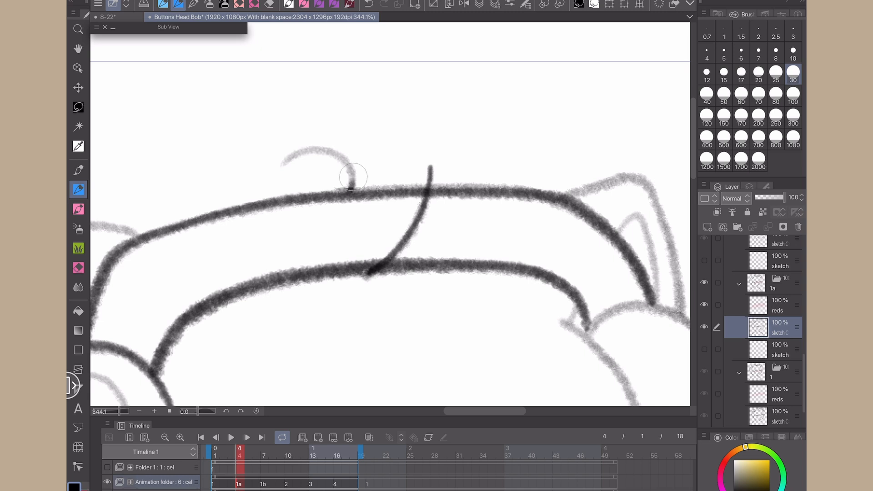
mouse_move(353, 176)
mouse_down()
mouse_move(340, 156)
mouse_move(304, 152)
mouse_move(283, 162)
mouse_move(353, 170)
mouse_move(329, 151)
mouse_move(285, 163)
mouse_up()
key(ctrl+z)
drag(254, 255, 532, 159)
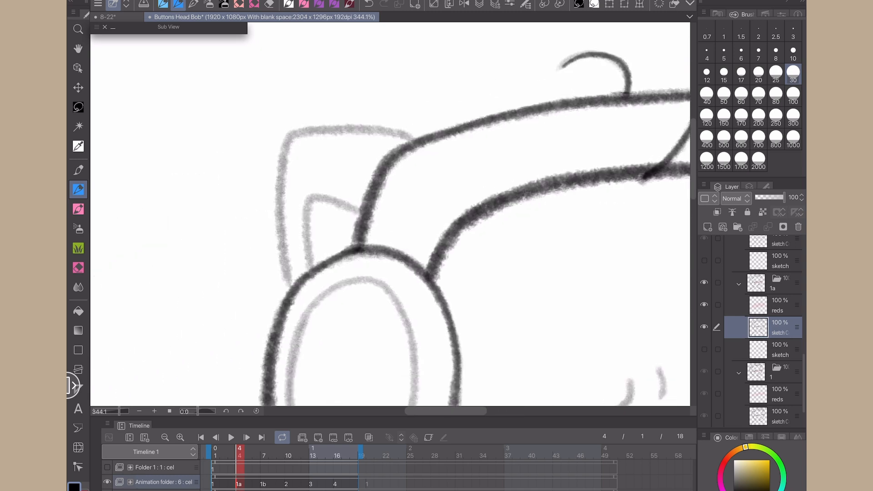
mouse_move(411, 136)
mouse_down()
mouse_move(318, 133)
mouse_move(274, 197)
mouse_move(275, 272)
mouse_move(287, 132)
mouse_move(409, 131)
mouse_move(429, 139)
mouse_move(321, 133)
mouse_move(278, 199)
mouse_move(277, 288)
mouse_up()
key(ctrl+z)
key(ctrl+z)
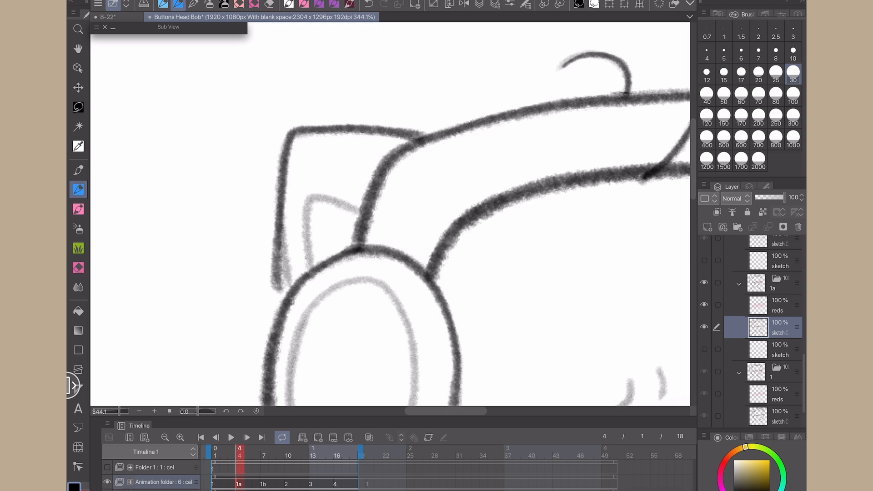
key(ctrl+z)
mouse_move(419, 137)
mouse_down()
mouse_move(331, 133)
mouse_move(281, 198)
mouse_move(287, 279)
mouse_up()
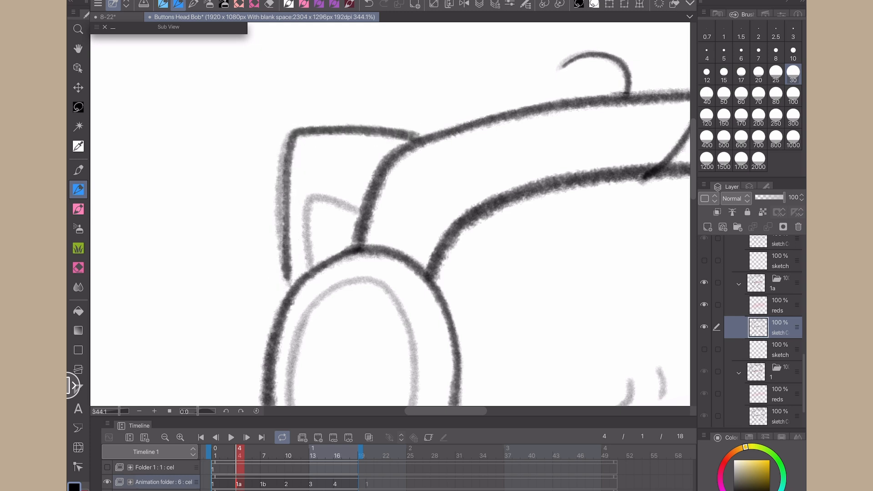
key(ctrl+z)
drag(390, 214, 357, 244)
mouse_move(256, 322)
mouse_down()
mouse_move(259, 167)
mouse_move(350, 161)
mouse_move(387, 171)
mouse_up()
key(ctrl+z)
key(ctrl+z)
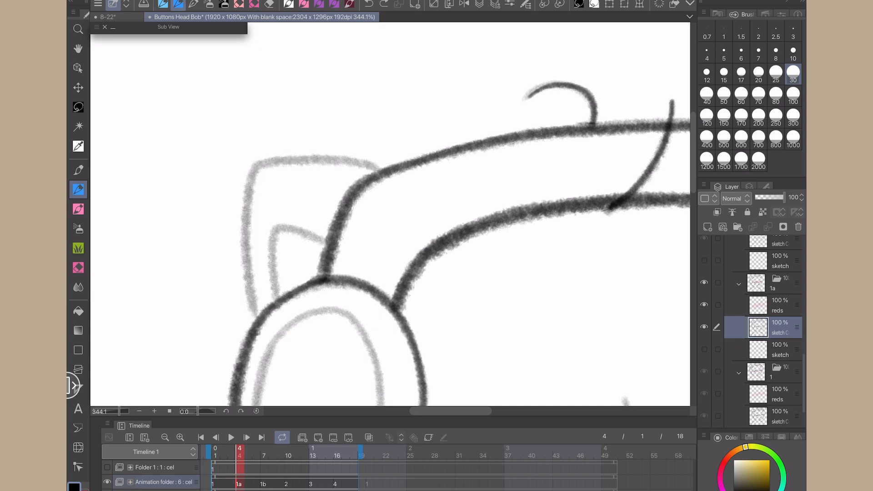
- Darken the left ear's outer outline from the headband down to the ear cup in cel 1a
mouse_move(254, 162)
mouse_down()
mouse_move(387, 172)
mouse_move(249, 277)
mouse_move(255, 316)
mouse_move(247, 204)
mouse_move(253, 321)
mouse_move(254, 164)
mouse_up()
key(ctrl+z)
key(ctrl+z)
- Trace the left ear's inner line with the lighter size 17 pen, return to the size 30 pen, and save the file
click(163, 4)
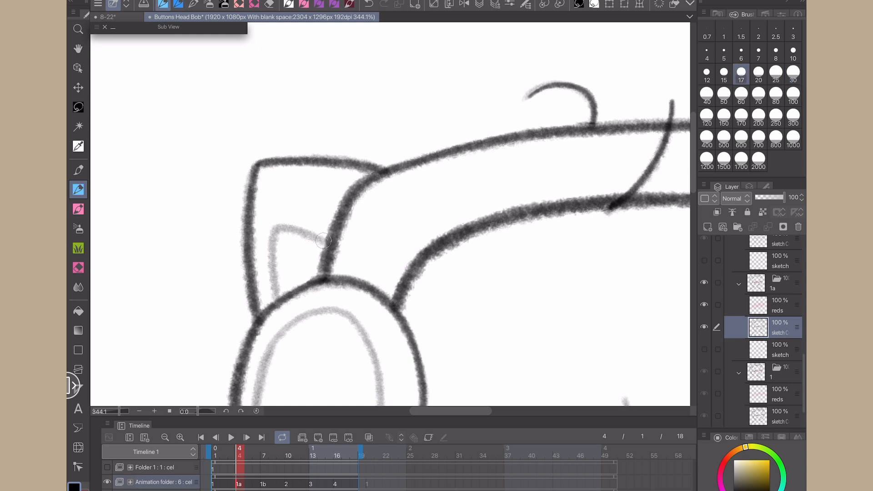
drag(323, 241, 272, 251)
scroll(390, 214, down, 5)
click(178, 4)
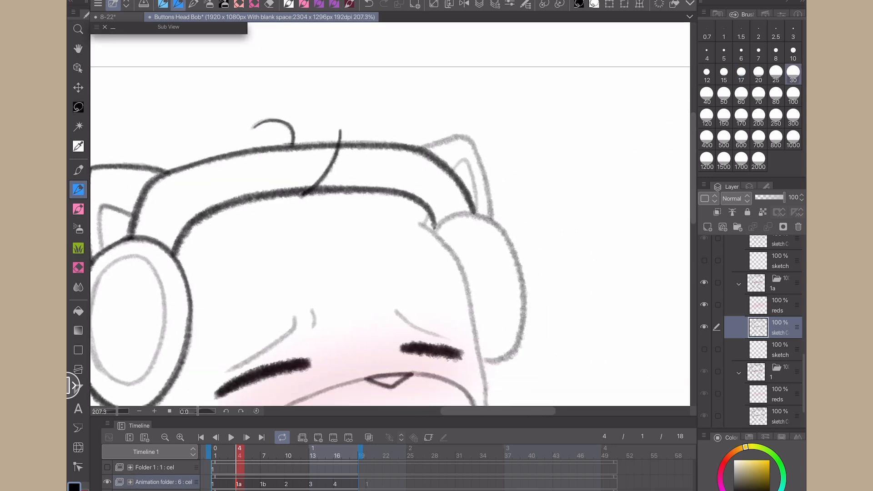
key(ctrl+s)
- Darken the small notch at the headband's right end and the right ear's outer outline and inner tip
scroll(390, 213, up, 4)
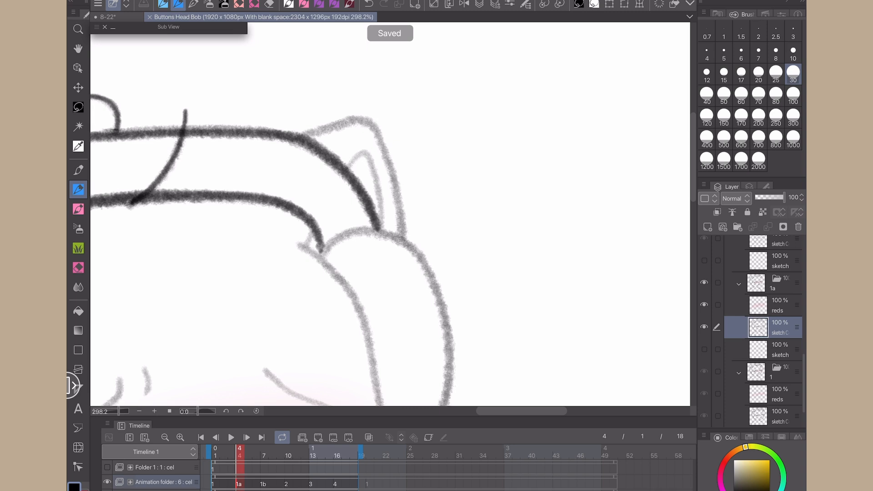
drag(305, 247, 312, 231)
mouse_move(300, 136)
mouse_down()
mouse_move(338, 119)
mouse_move(392, 150)
mouse_move(408, 246)
mouse_move(384, 146)
mouse_move(356, 118)
mouse_move(301, 141)
mouse_up()
key(ctrl+z)
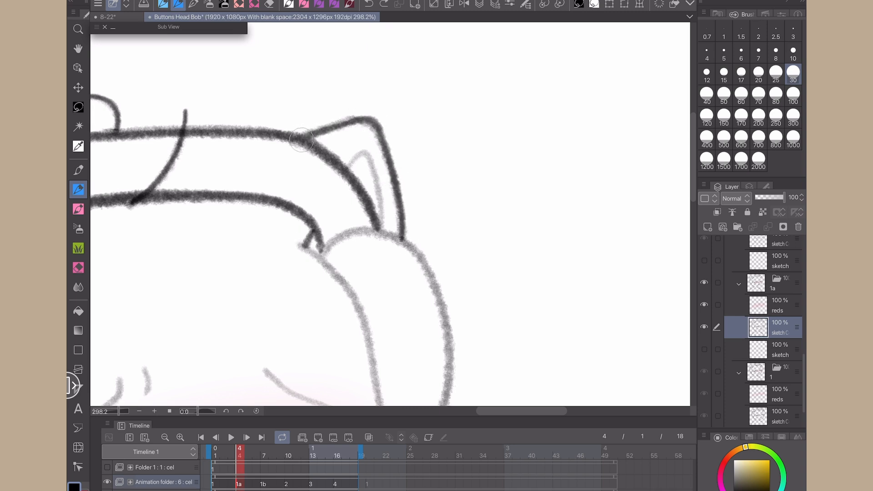
drag(346, 171, 364, 153)
mouse_move(320, 132)
mouse_down()
mouse_move(360, 121)
mouse_move(376, 129)
mouse_move(403, 240)
mouse_up()
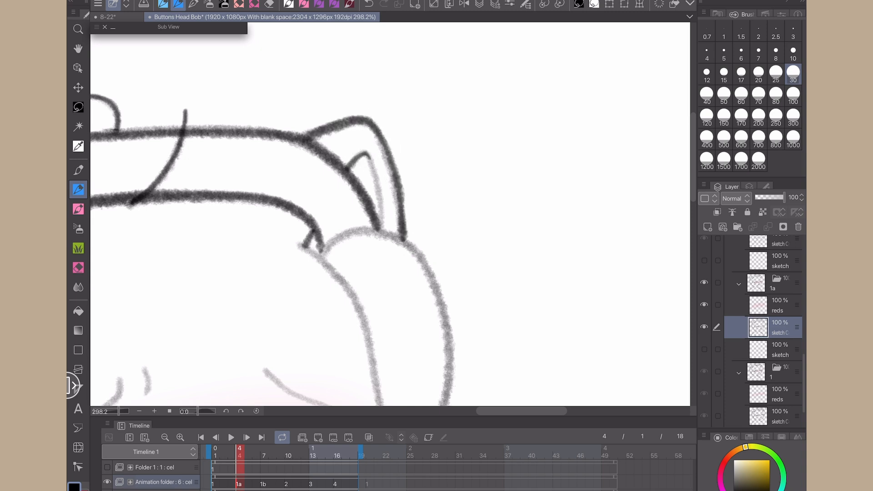
- Darken the right side of the face from the headband notch down along the jaw to the neck
scroll(390, 213, down, 4)
mouse_move(336, 77)
mouse_down()
mouse_move(377, 114)
mouse_move(400, 178)
mouse_move(416, 352)
mouse_up()
scroll(416, 352, down, 4)
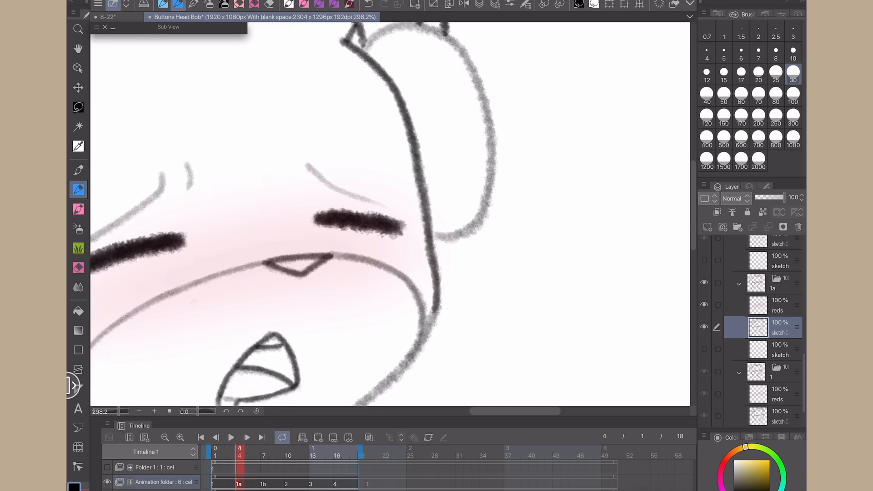
mouse_move(495, 162)
mouse_down()
mouse_move(470, 218)
mouse_move(440, 256)
mouse_move(473, 219)
mouse_move(387, 297)
mouse_move(265, 344)
mouse_up()
key(ctrl+z)
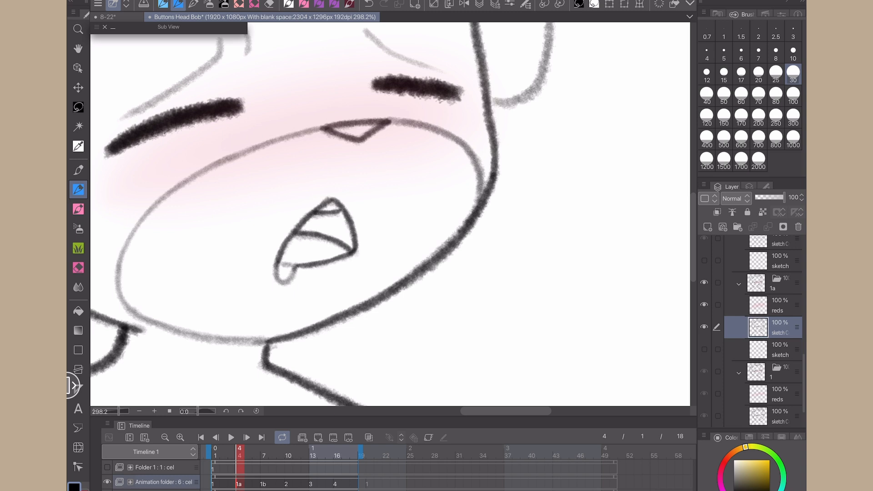
- Darken the right ear cup's outline in cel 1a and save the file
scroll(435, 279, down, 4)
drag(580, 255, 421, 380)
scroll(390, 214, up, 2)
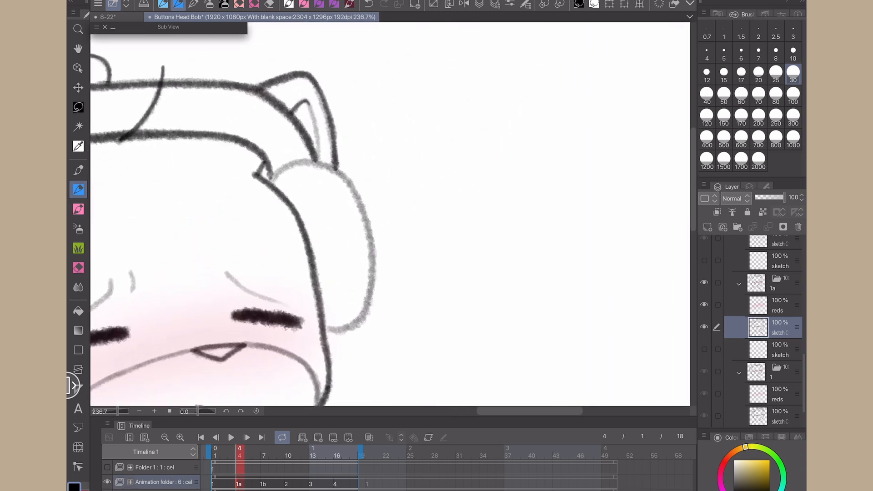
mouse_move(267, 179)
mouse_down()
mouse_move(307, 163)
mouse_move(333, 171)
mouse_move(368, 220)
mouse_move(369, 290)
mouse_move(358, 321)
mouse_move(326, 331)
mouse_up()
scroll(325, 330, down, 5)
scroll(326, 330, up, 3)
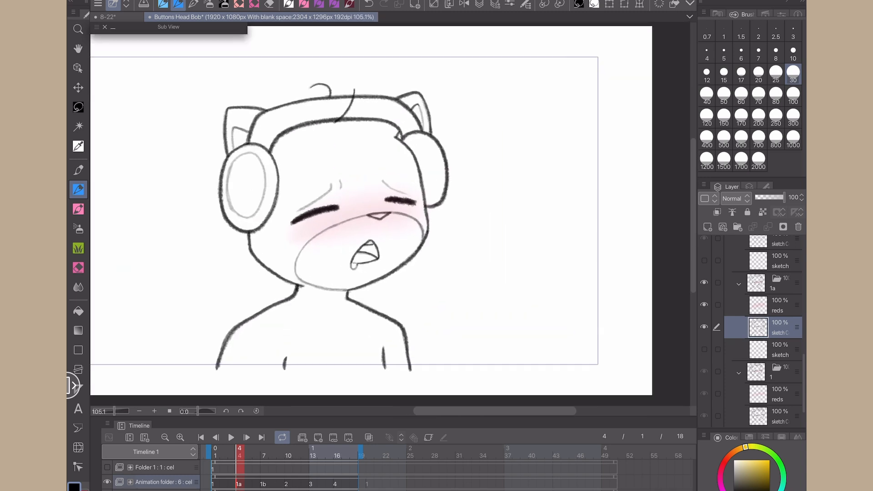
scroll(359, 270, up, 1)
key(ctrl+s)
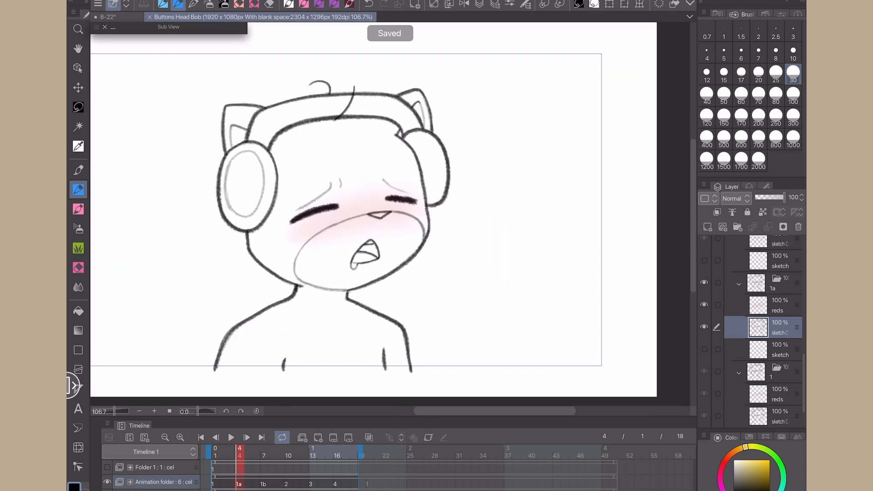
- Switch to cel 1b, darken both closed-eye lines, and save the file
click(263, 483)
scroll(316, 200, up, 5)
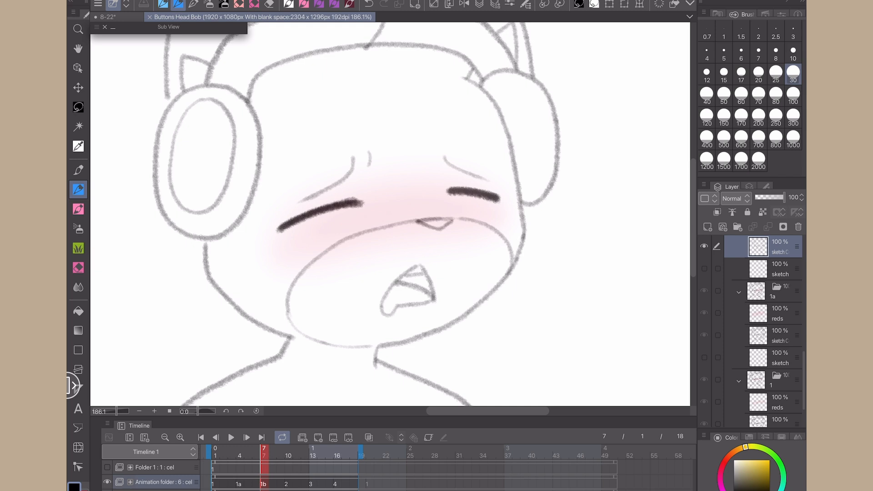
drag(263, 249, 367, 216)
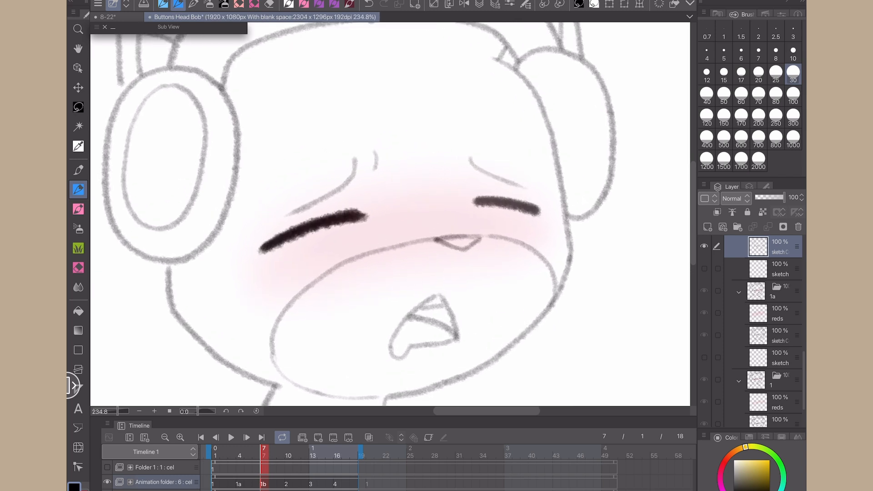
drag(478, 200, 538, 210)
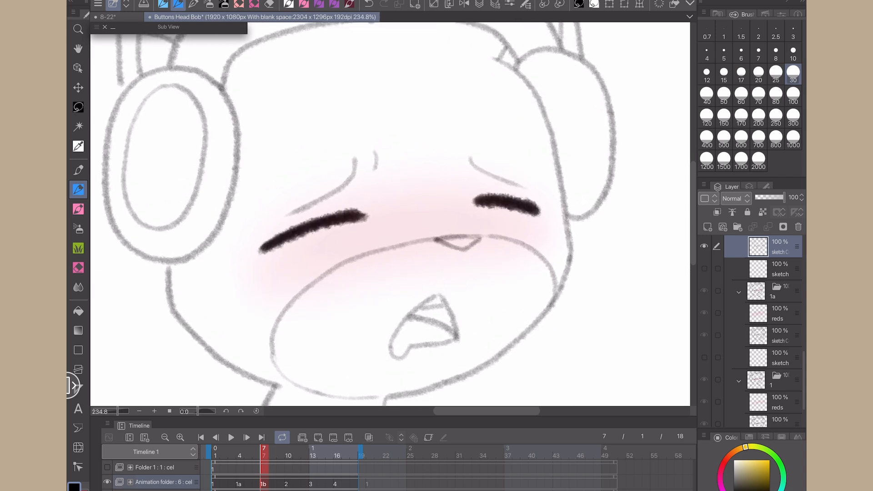
key(ctrl+s)
- Darken the small triangular nose outline using the size 25 pen
scroll(611, 351, up, 2)
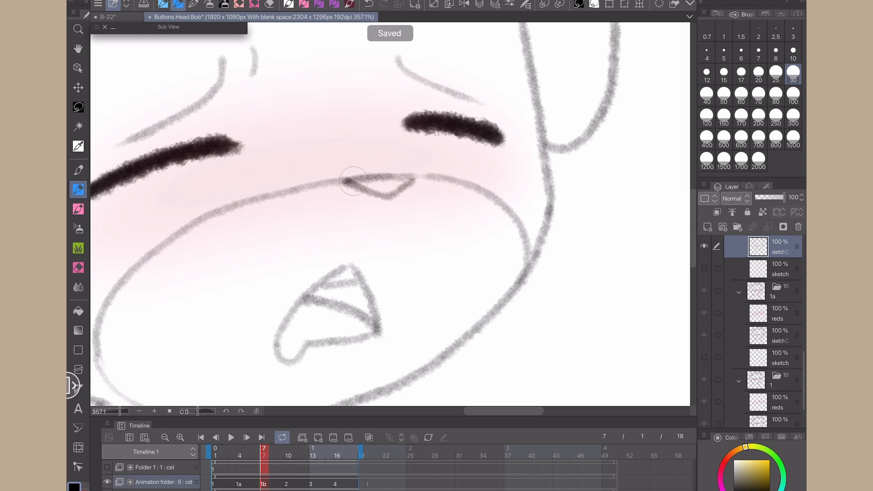
mouse_move(347, 180)
mouse_down()
mouse_move(384, 197)
mouse_move(413, 183)
mouse_up()
key(ctrl+z)
key(bracketleft)
mouse_move(346, 180)
mouse_down()
mouse_move(387, 198)
mouse_move(415, 178)
mouse_move(347, 180)
mouse_up()
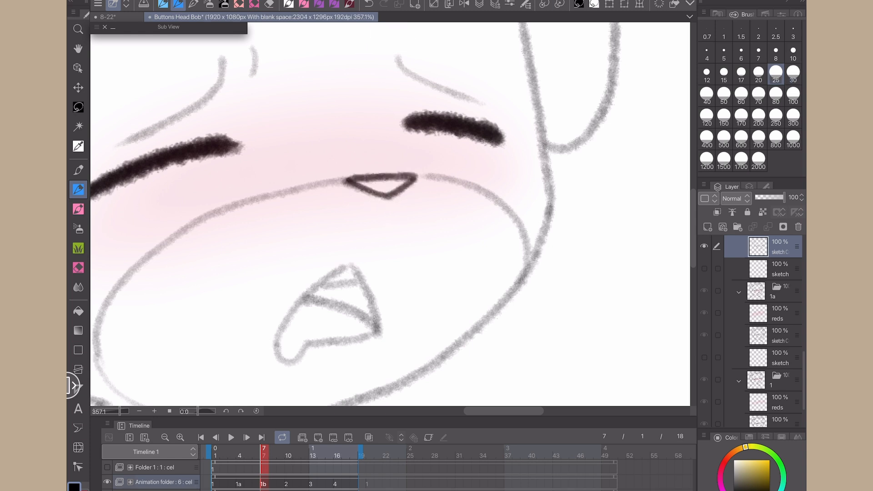
- Darken the open mouth's outer outline, including its rounded lower-left corner
drag(323, 317, 358, 275)
mouse_move(311, 298)
mouse_down()
mouse_move(351, 243)
mouse_move(391, 235)
mouse_move(350, 246)
mouse_move(309, 295)
mouse_move(386, 222)
mouse_move(412, 290)
mouse_up()
key(ctrl+z)
key(ctrl+z)
key(ctrl+z)
key(ctrl+z)
key(ctrl+z)
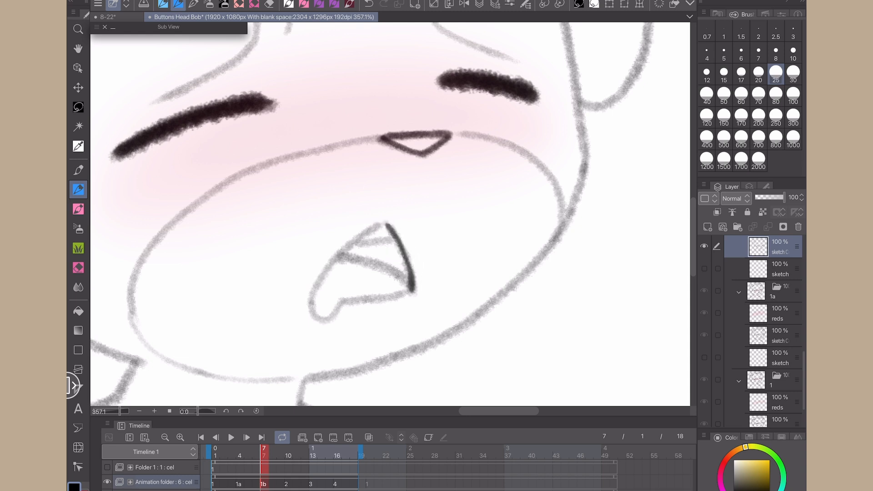
mouse_move(386, 225)
mouse_down()
mouse_move(322, 273)
mouse_move(311, 295)
mouse_move(355, 239)
mouse_move(380, 225)
mouse_up()
key(ctrl+z)
drag(341, 301, 414, 289)
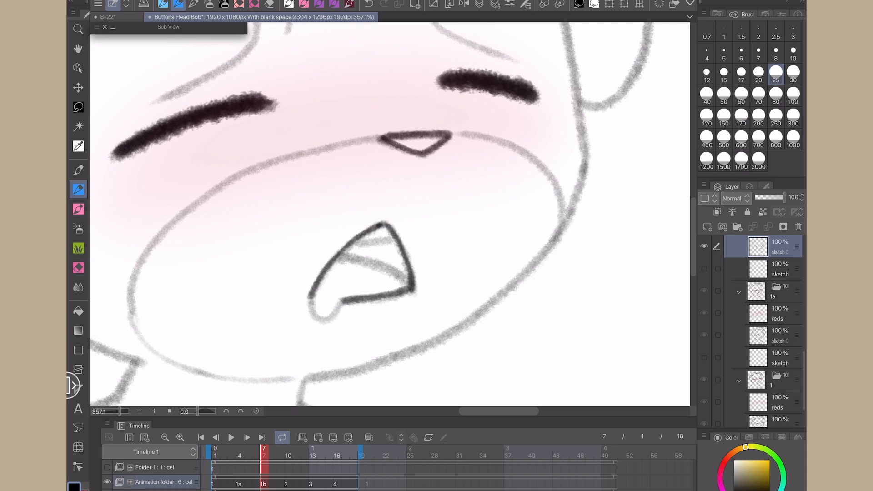
drag(315, 315, 343, 300)
- Darken the curved line and short tooth line inside the mouth, and add a faint line in its lower-left corner with the size 17 pen
drag(340, 256, 407, 283)
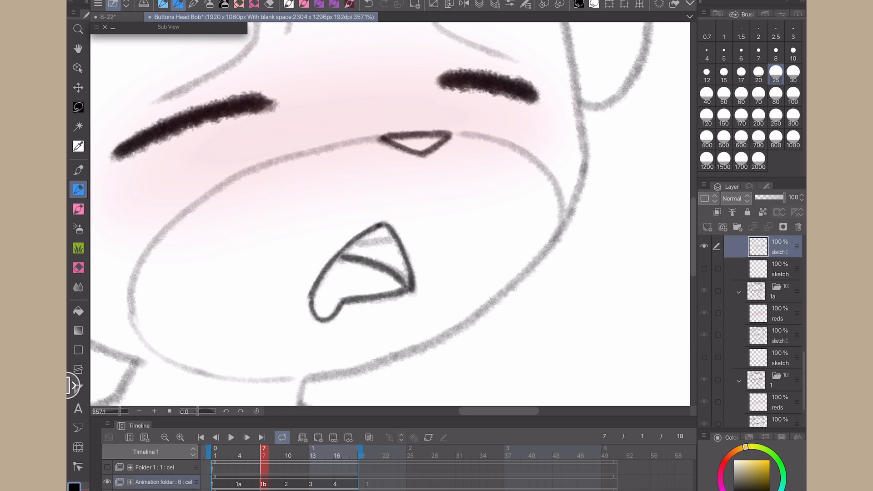
key(ctrl+z)
drag(338, 256, 411, 288)
drag(356, 242, 391, 239)
key(ctrl+z)
click(162, 4)
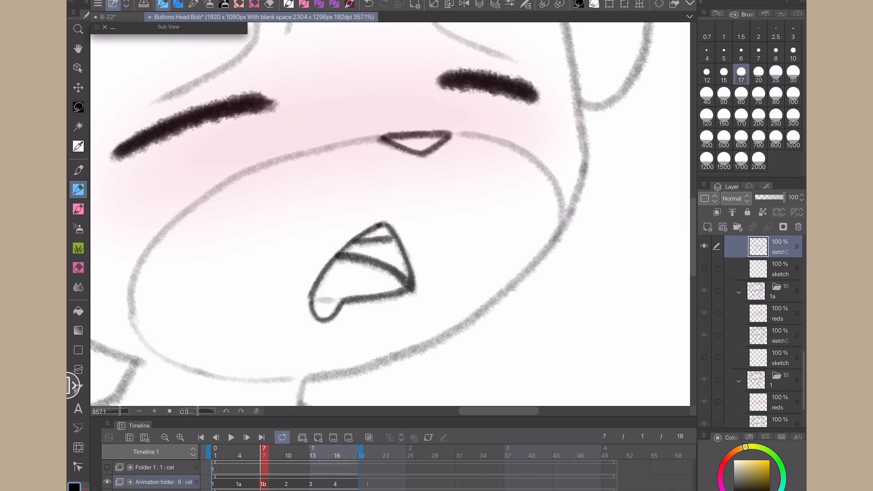
- Trace the full oval of the muzzle around the nose and mouth with the size 17 pen
scroll(456, 219, down, 5)
scroll(447, 195, up, 2)
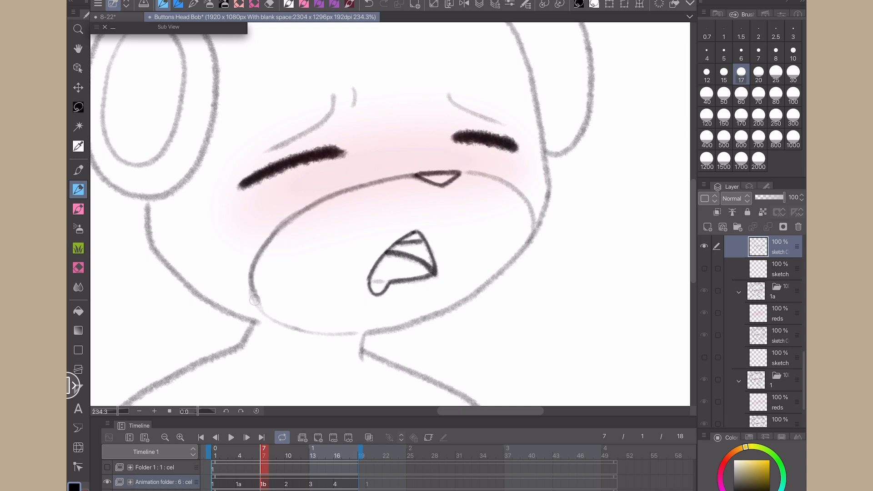
key(ctrl+z)
mouse_move(253, 294)
mouse_down()
mouse_move(320, 334)
mouse_move(377, 327)
mouse_up()
key(ctrl+z)
drag(291, 327, 380, 331)
drag(519, 192, 458, 174)
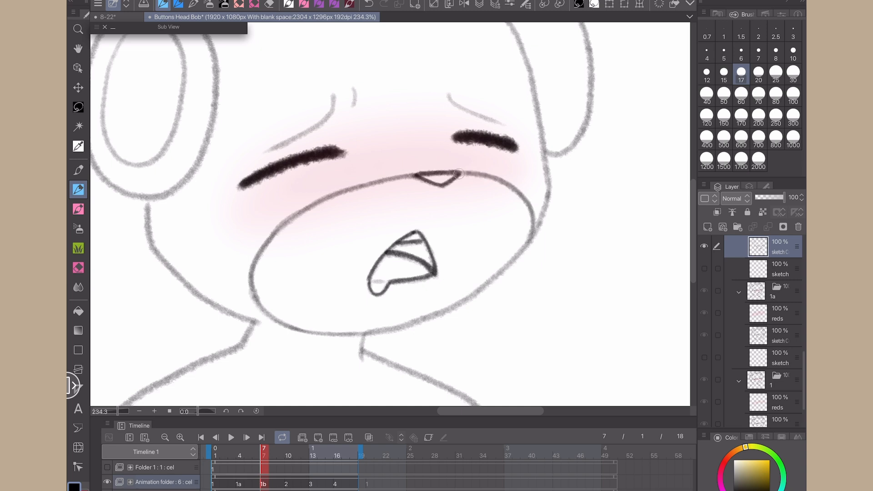
- Darken the neck, shoulders, inner arm marks and left jawline with the size 25 pen
click(178, 4)
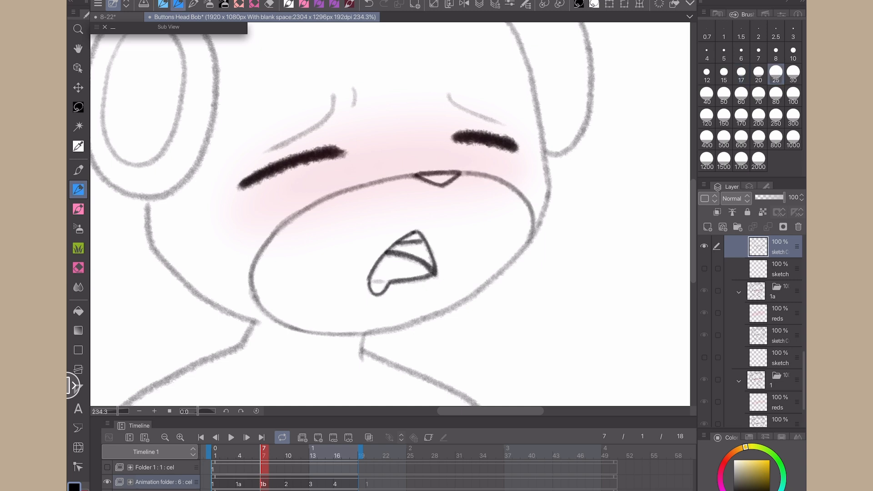
mouse_move(346, 277)
mouse_down()
mouse_move(412, 148)
mouse_move(429, 147)
mouse_up()
mouse_move(336, 193)
mouse_down()
mouse_move(306, 227)
mouse_move(205, 277)
mouse_move(166, 338)
mouse_move(154, 376)
mouse_up()
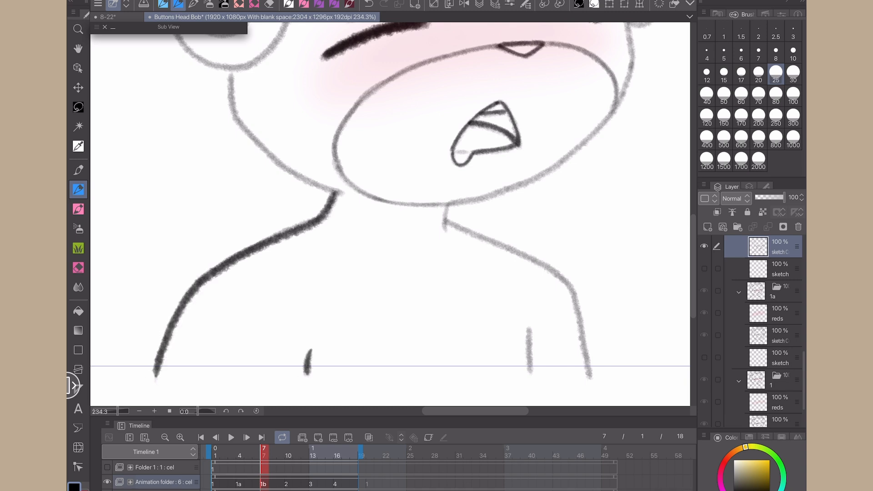
drag(528, 329, 531, 375)
mouse_move(590, 367)
mouse_down()
mouse_move(571, 291)
mouse_move(521, 255)
mouse_move(448, 224)
mouse_up()
drag(373, 168, 407, 263)
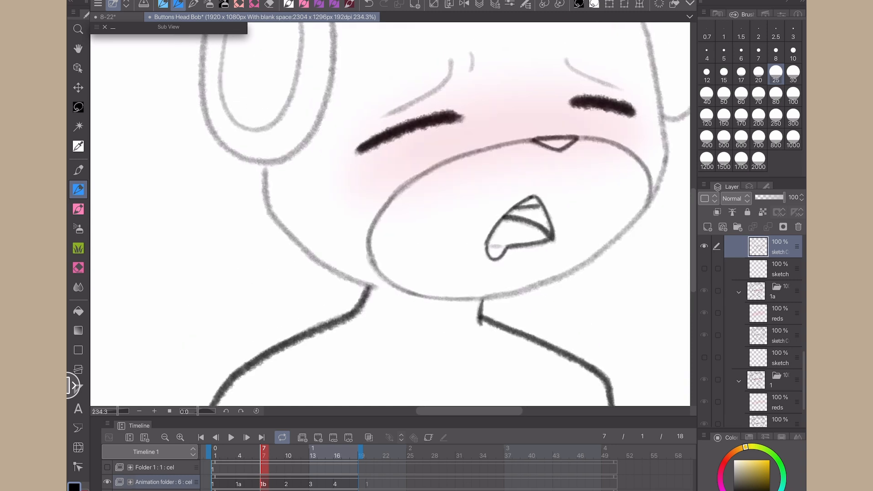
mouse_move(369, 288)
mouse_down()
mouse_move(280, 229)
mouse_move(261, 200)
mouse_move(265, 169)
mouse_up()
- Darken the right side of the face from beside the right ear cup down along the jaw to the neck
drag(588, 265, 415, 326)
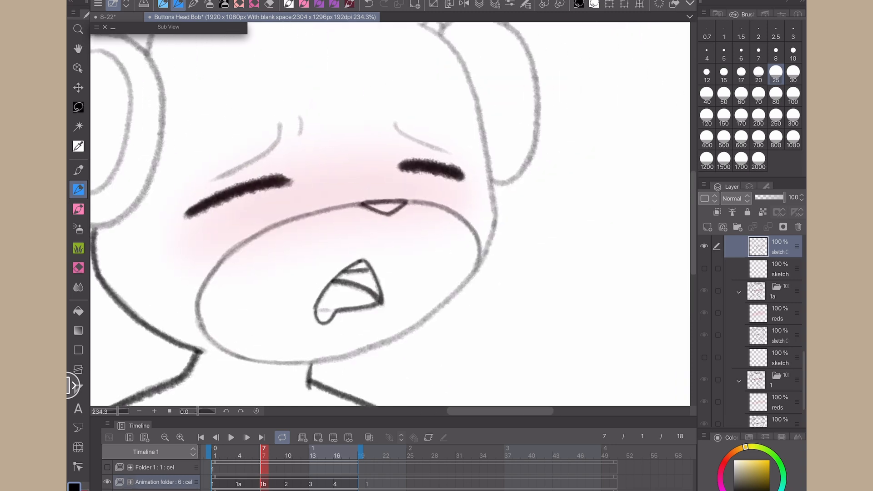
scroll(214, 343, down, 2)
drag(387, 74, 417, 97)
key(ctrl+z)
key(ctrl+z)
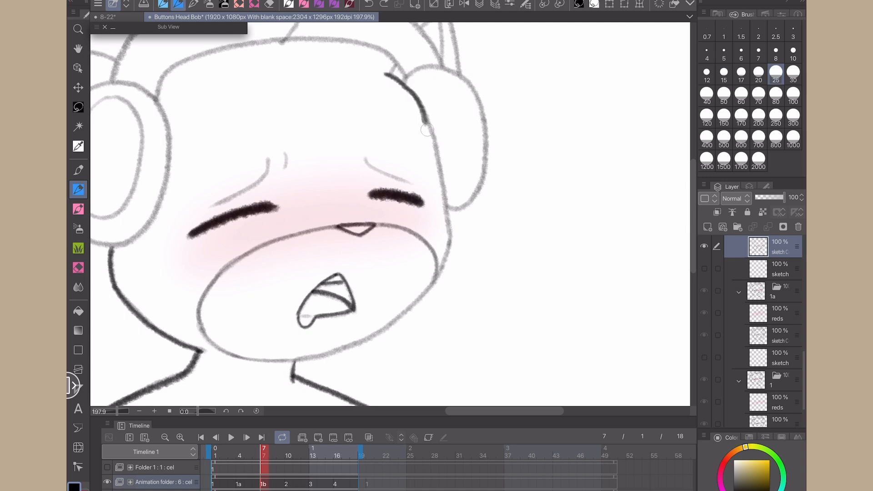
drag(427, 129, 431, 145)
key(ctrl+z)
mouse_move(424, 110)
mouse_down()
mouse_move(450, 234)
mouse_move(411, 308)
mouse_up()
key(ctrl+z)
mouse_move(446, 255)
mouse_down()
mouse_move(391, 325)
mouse_move(313, 361)
mouse_up()
key(ctrl+z)
mouse_move(448, 254)
mouse_down()
mouse_move(400, 308)
mouse_move(429, 288)
mouse_move(411, 309)
mouse_move(415, 302)
mouse_move(361, 344)
mouse_move(299, 361)
mouse_up()
key(ctrl+z)
key(ctrl+z)
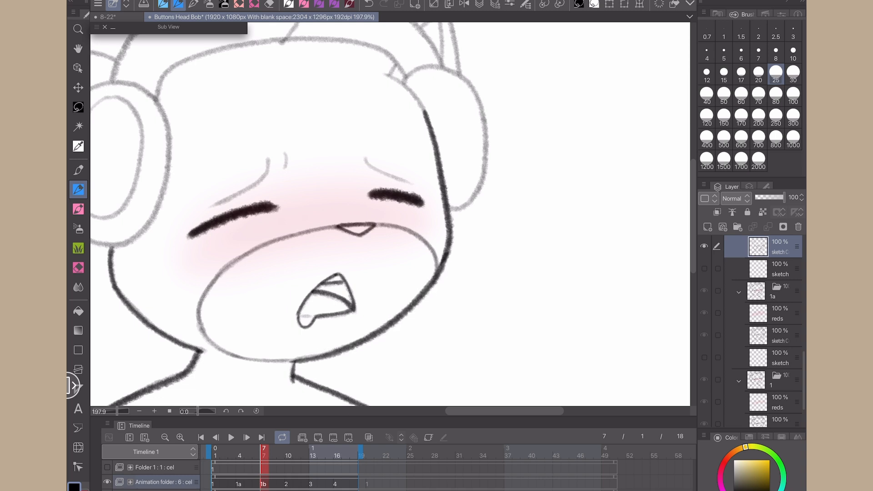
- Extend the dark right face line upward to the notch at the headband's right end
scroll(390, 213, up, 3)
mouse_move(424, 190)
mouse_down()
mouse_move(407, 162)
mouse_move(377, 142)
mouse_up()
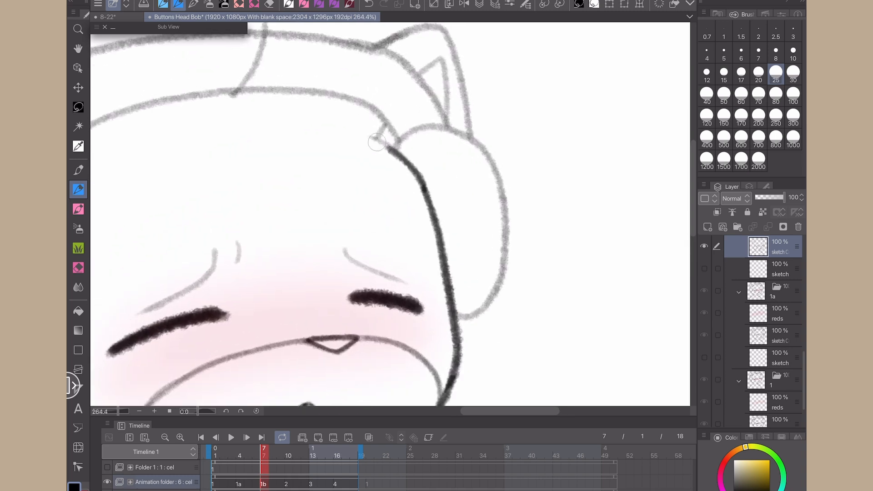
key(ctrl+z)
drag(422, 185, 369, 135)
- Darken the right ear cup, the headband's upper edge from the right, and the right cat ear's outer and inner lines
drag(454, 182, 423, 203)
mouse_move(424, 338)
mouse_down()
mouse_move(464, 325)
mouse_move(472, 206)
mouse_move(413, 152)
mouse_move(367, 169)
mouse_move(410, 252)
mouse_up()
mouse_move(450, 210)
mouse_down()
mouse_move(427, 174)
mouse_move(366, 143)
mouse_move(189, 135)
mouse_move(102, 150)
mouse_up()
mouse_move(478, 231)
mouse_down()
mouse_move(450, 127)
mouse_move(379, 145)
mouse_up()
mouse_move(430, 170)
mouse_down()
mouse_move(448, 158)
mouse_move(453, 193)
mouse_up()
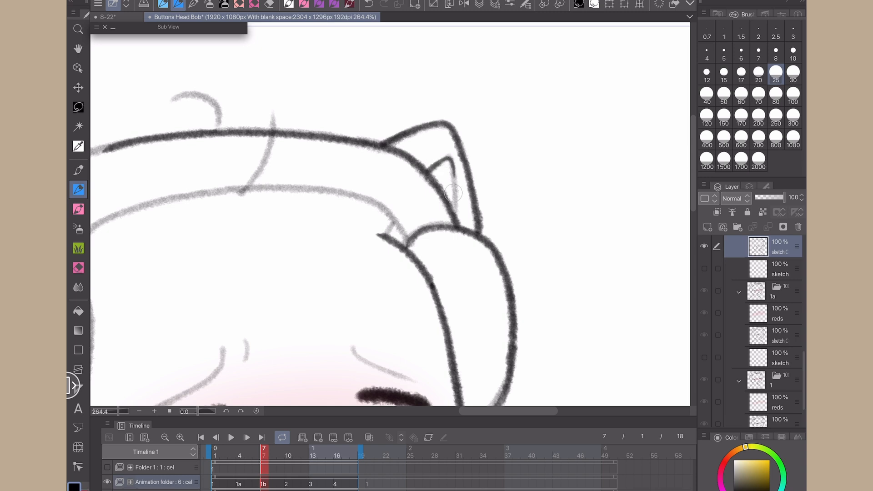
- Complete the headband's upper edge down to the left ear cup and darken its whole lower edge
drag(293, 306, 486, 261)
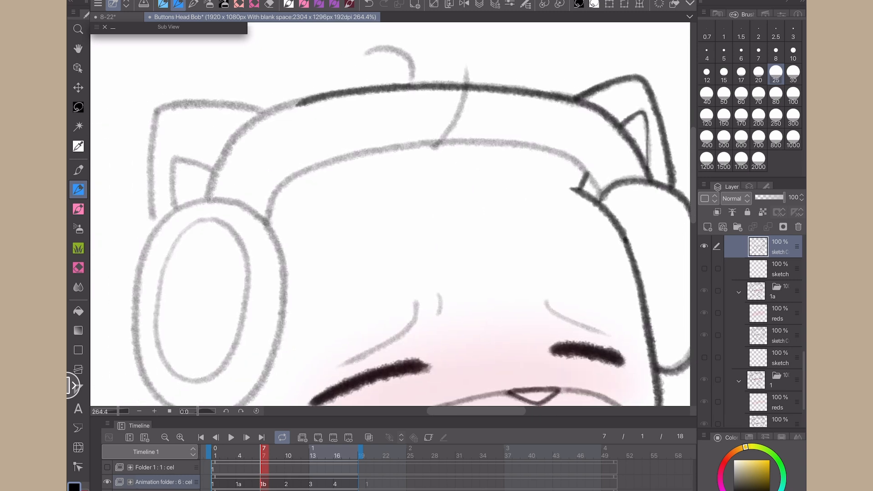
mouse_move(208, 199)
mouse_down()
mouse_move(273, 107)
mouse_move(301, 101)
mouse_up()
mouse_move(266, 223)
mouse_down()
mouse_move(312, 165)
mouse_move(397, 146)
mouse_move(543, 147)
mouse_move(583, 172)
mouse_move(598, 195)
mouse_up()
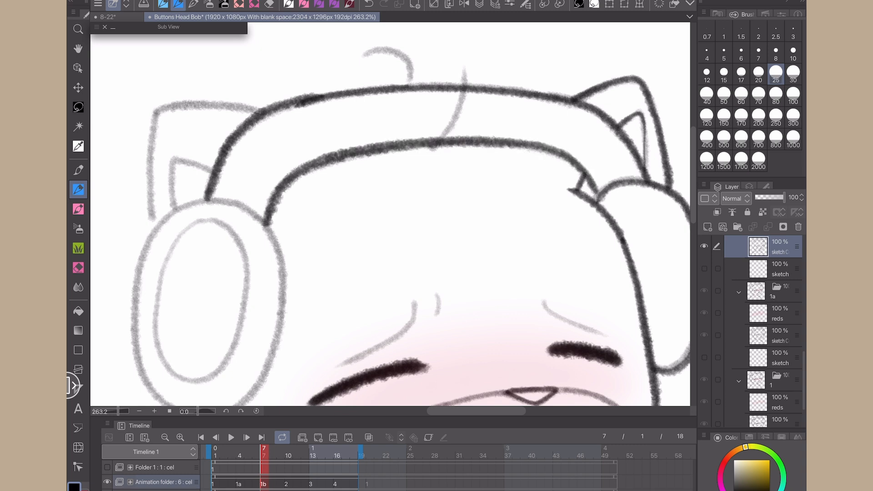
- Darken the hair strand crossing the headband, the curl above it, and the left cat ear's outer outline
drag(409, 181, 398, 251)
drag(421, 219, 453, 145)
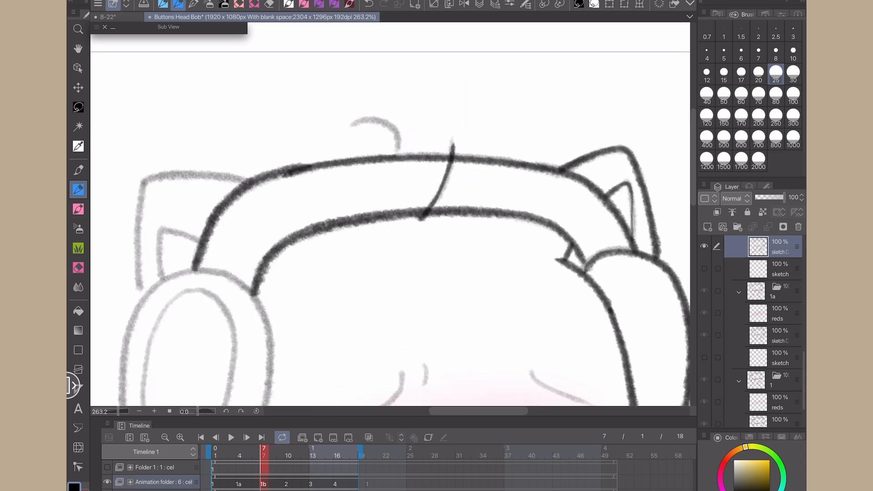
drag(399, 157, 368, 118)
drag(390, 214, 508, 157)
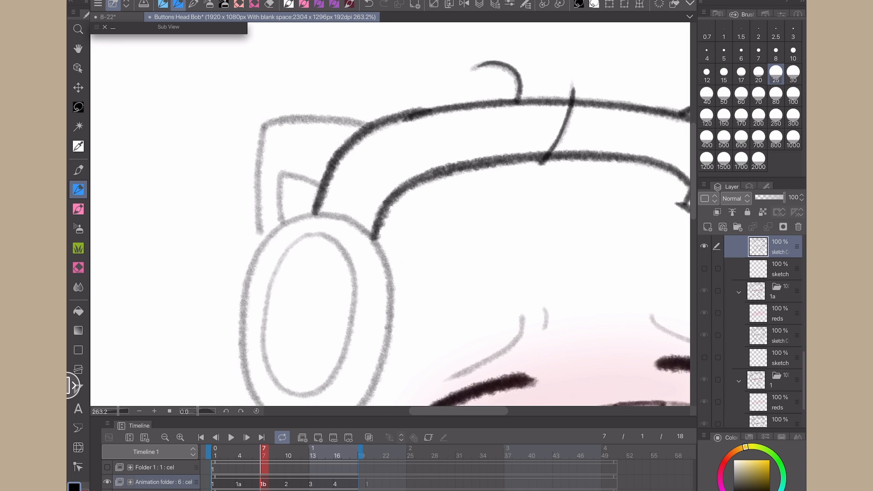
mouse_move(260, 220)
mouse_down()
mouse_move(264, 131)
mouse_move(367, 125)
mouse_up()
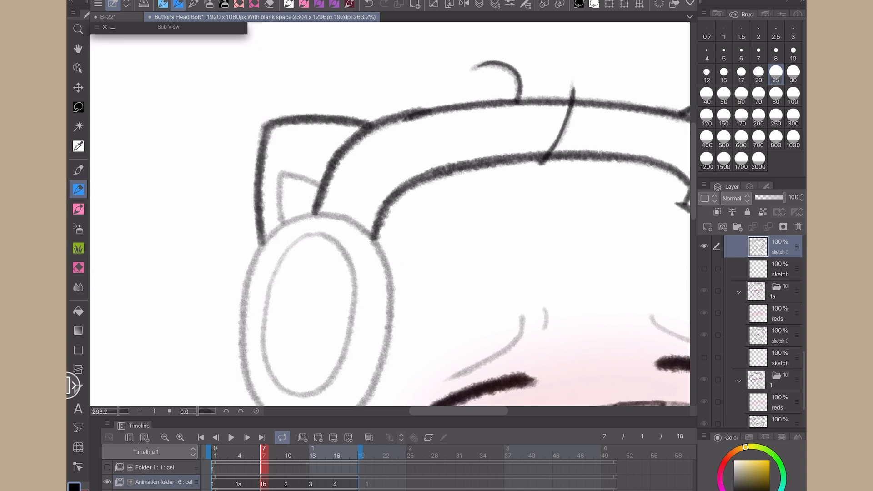
- Darken the left ear cup's outer outline in cel 1b, checking it against cel 1a
scroll(390, 214, down, 3)
scroll(390, 214, up, 3)
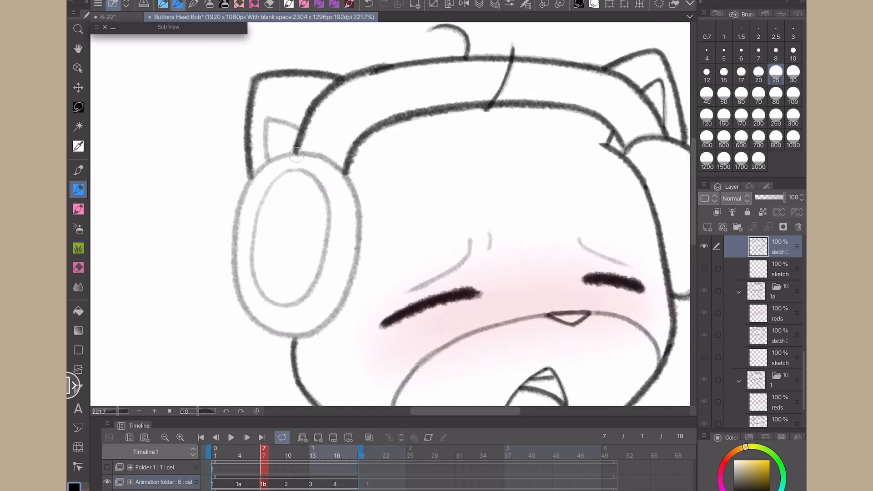
mouse_move(296, 155)
mouse_down()
mouse_move(230, 246)
mouse_move(232, 260)
mouse_move(232, 236)
mouse_move(252, 314)
mouse_move(296, 335)
mouse_move(359, 266)
mouse_move(351, 183)
mouse_move(297, 153)
mouse_up()
key(ctrl+z)
click(239, 483)
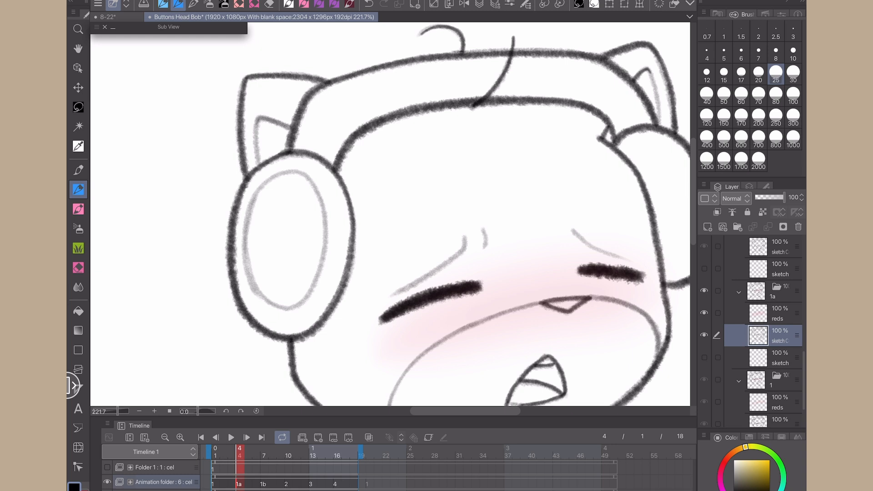
click(263, 483)
- Trace the left ear cup's inner oval with the size 17 pen and clean up its line with the size 100 eraser
click(163, 4)
scroll(236, 279, up, 3)
mouse_move(262, 194)
mouse_down()
mouse_move(258, 218)
mouse_move(278, 302)
mouse_move(257, 241)
mouse_move(332, 306)
mouse_move(370, 179)
mouse_move(306, 132)
mouse_move(258, 243)
mouse_up()
key(ctrl+z)
key(e)
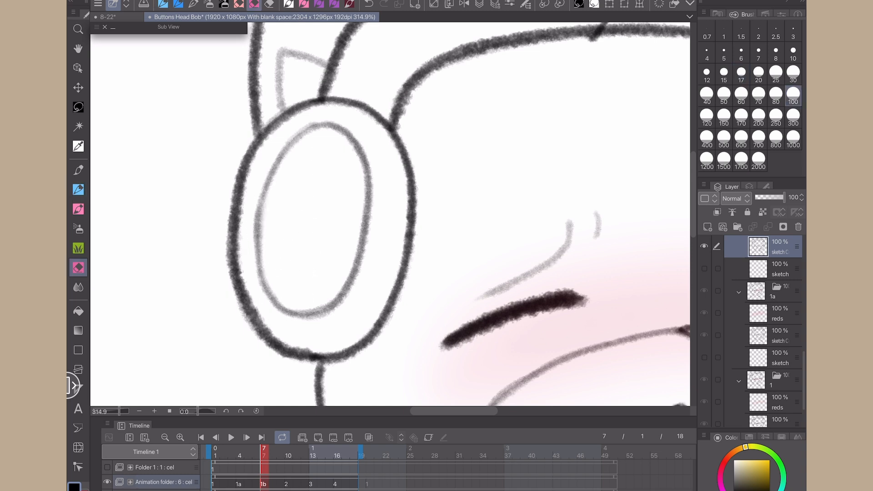
mouse_move(358, 184)
mouse_down()
mouse_move(358, 245)
mouse_move(321, 298)
mouse_move(308, 303)
mouse_up()
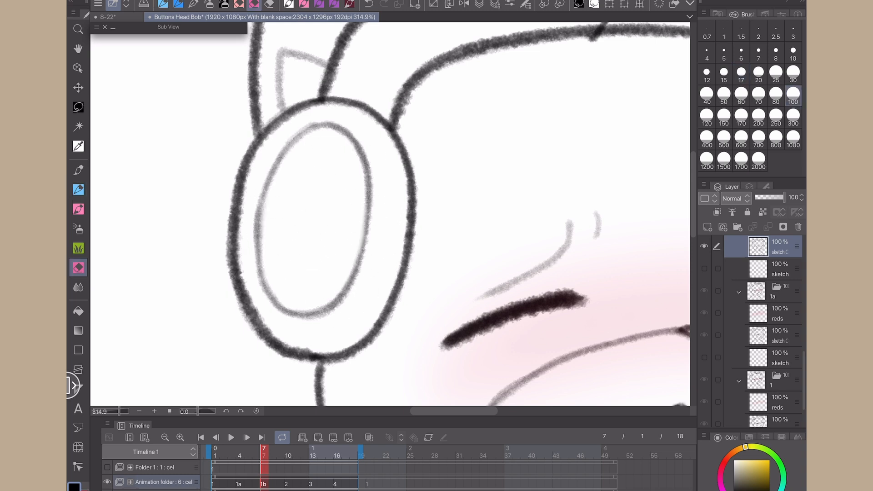
drag(256, 197, 251, 251)
key(ctrl+z)
click(257, 199)
- Thin the left side of the left ear cup's inner oval in cel 1a with the eraser, and return to the pen
click(240, 484)
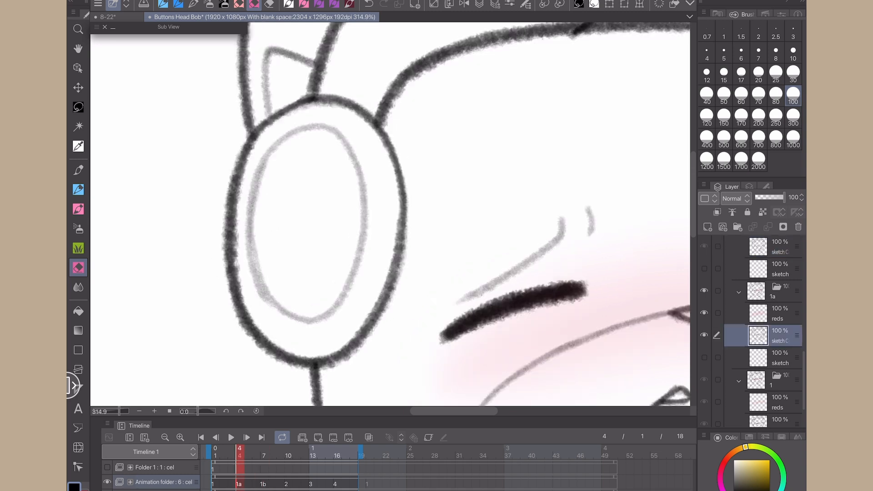
mouse_move(273, 181)
mouse_down()
mouse_move(275, 289)
mouse_move(299, 314)
mouse_up()
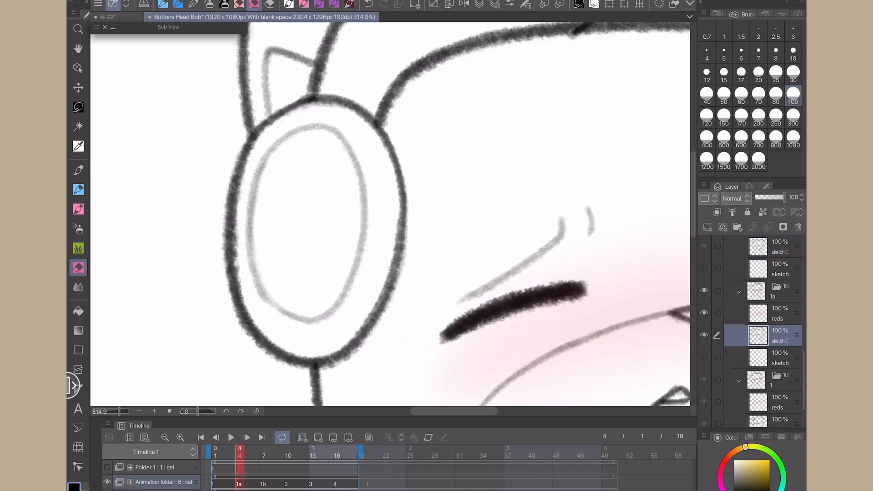
key(p)
- Erase the stray marks between the left ear cup's outer outline and inner oval in cel 1, and return to the size 25 pen
click(263, 483)
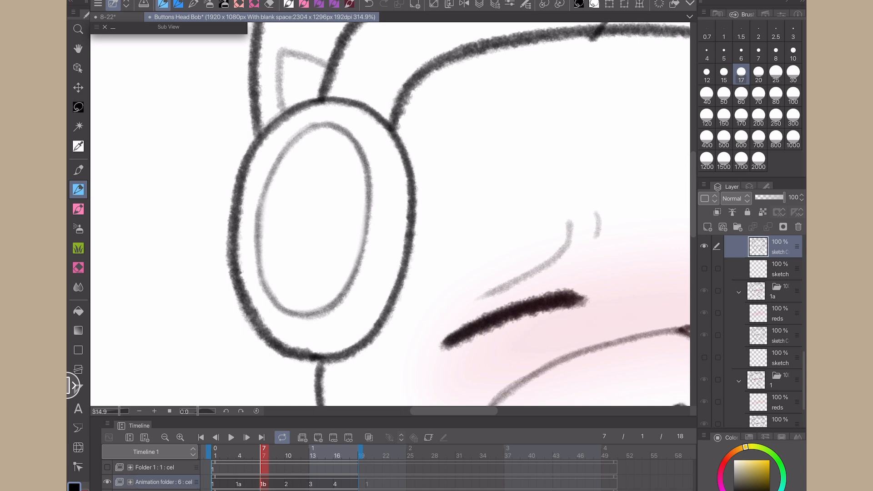
click(223, 483)
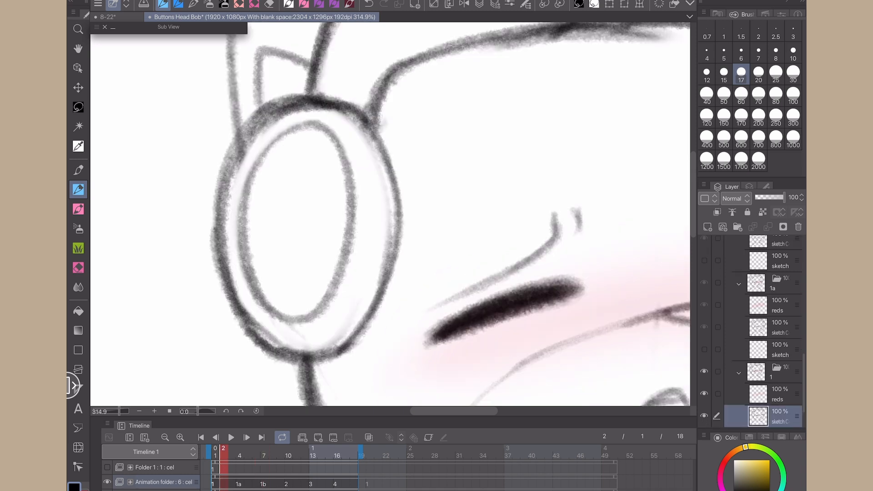
key(e)
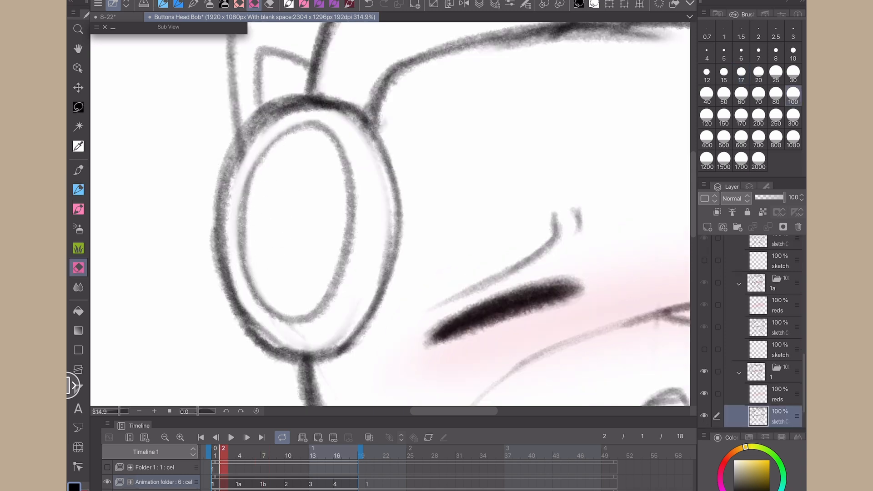
drag(251, 313, 301, 343)
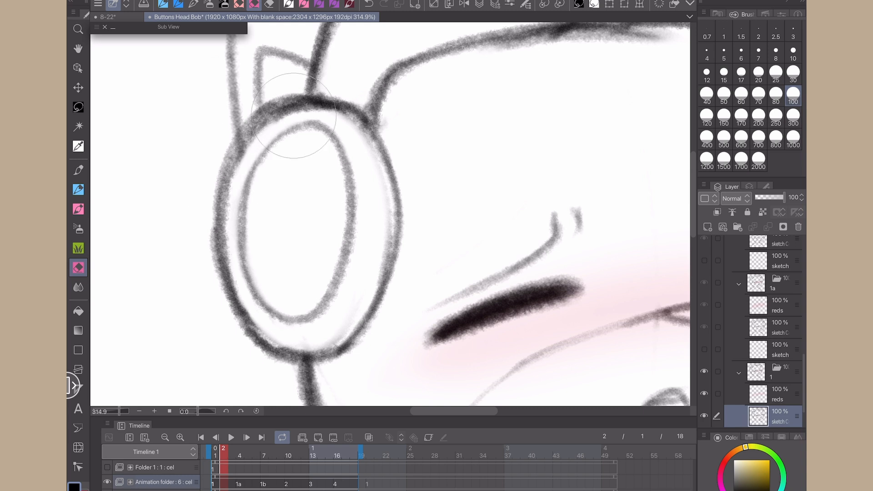
key(p)
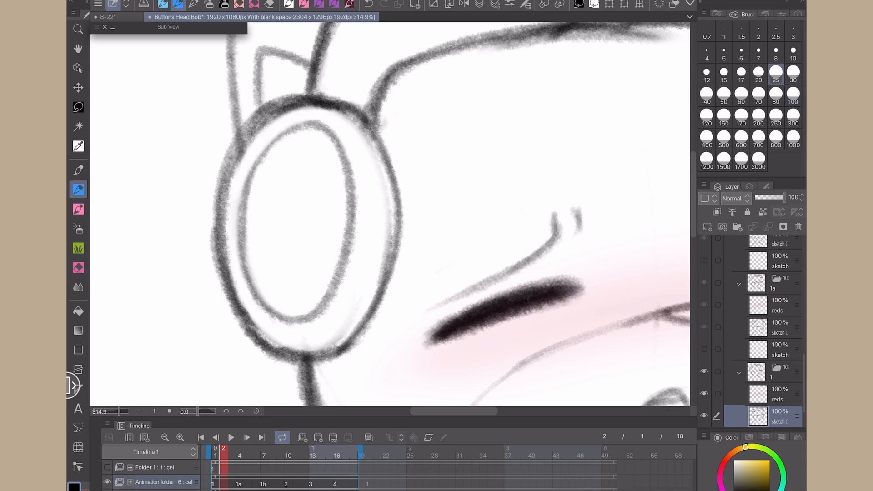
- Darken the inner line of the left ear in cel 1b with the size 25 pen, checking it against cel 1a
click(263, 455)
scroll(390, 213, down, 3)
drag(172, 269, 159, 288)
mouse_move(257, 400)
mouse_down()
mouse_move(205, 288)
mouse_move(205, 296)
mouse_up()
key(comma)
drag(159, 253, 199, 329)
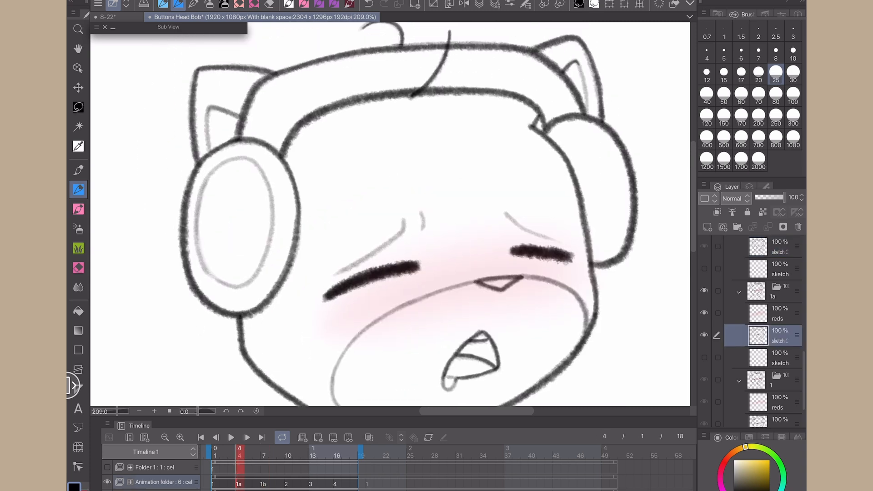
key(period)
drag(177, 269, 192, 331)
scroll(193, 331, up, 3)
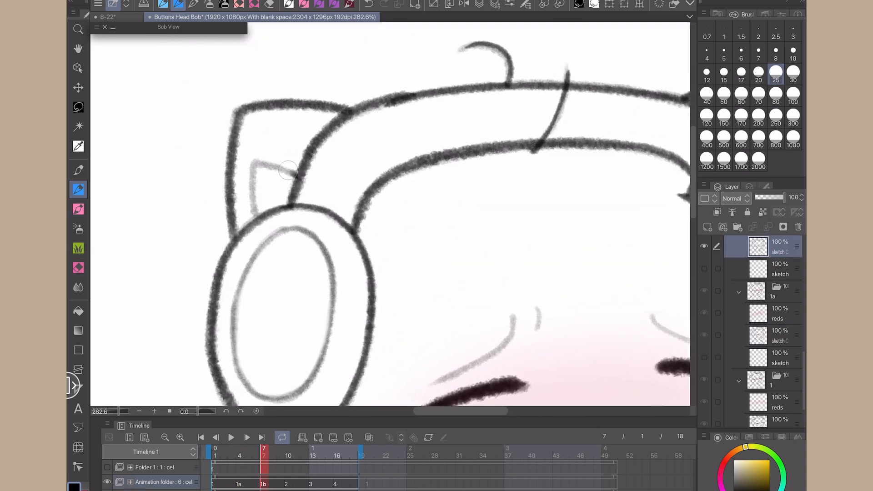
drag(293, 173, 253, 160)
scroll(171, 249, down, 4)
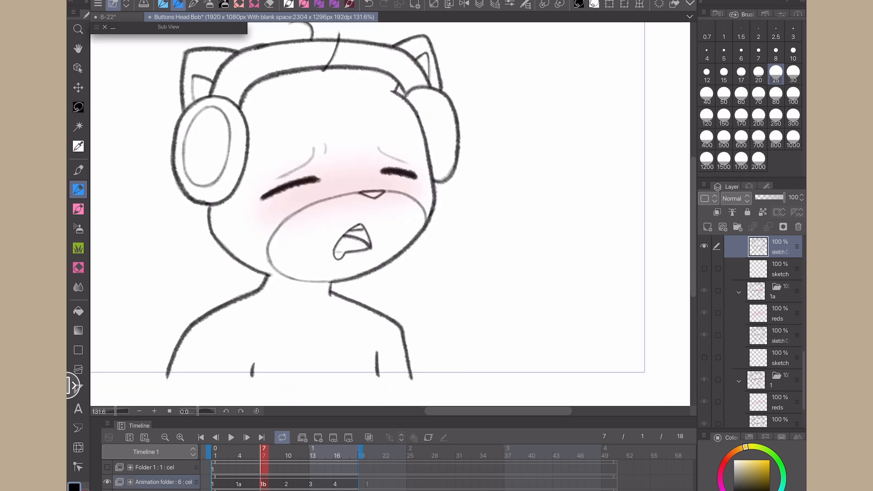
- Compare cels 1a and 1b, advance to cel 2, and save the animation file
key(comma)
key(period)
key(period)
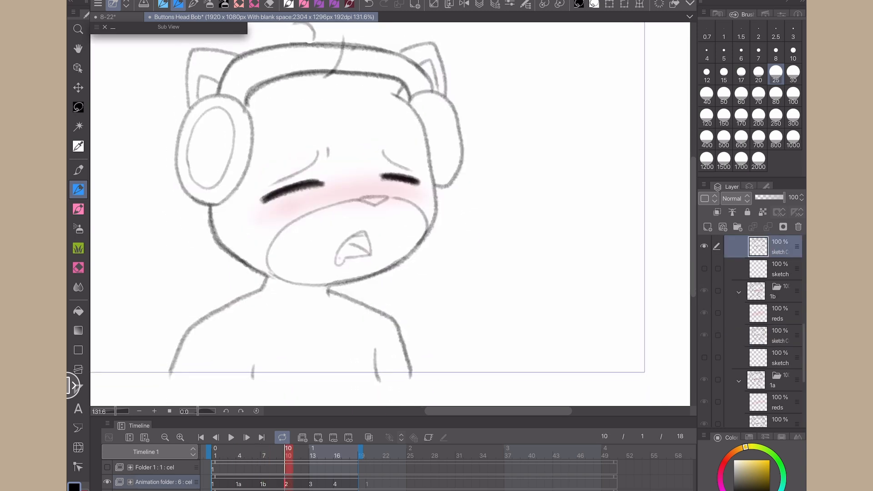
key(ctrl+s)
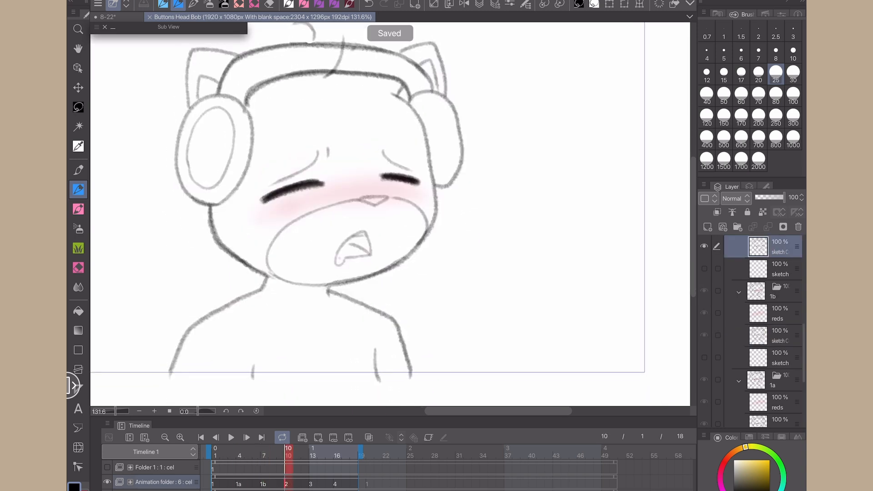
- Darken the nose triangle and the right side of the face outline down to the chin in cel 2
scroll(351, 173, up, 4)
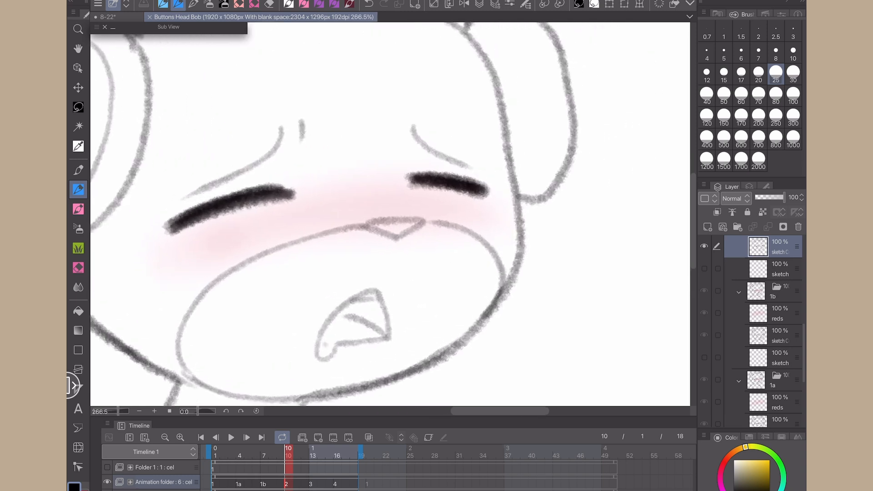
mouse_move(366, 224)
mouse_down()
mouse_move(409, 232)
mouse_move(360, 225)
mouse_up()
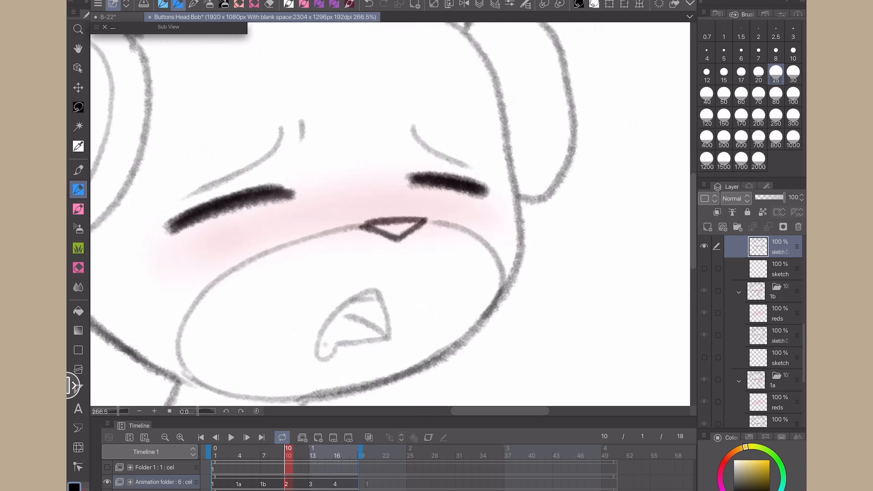
scroll(198, 297, down, 2)
drag(370, 89, 415, 133)
key(ctrl+z)
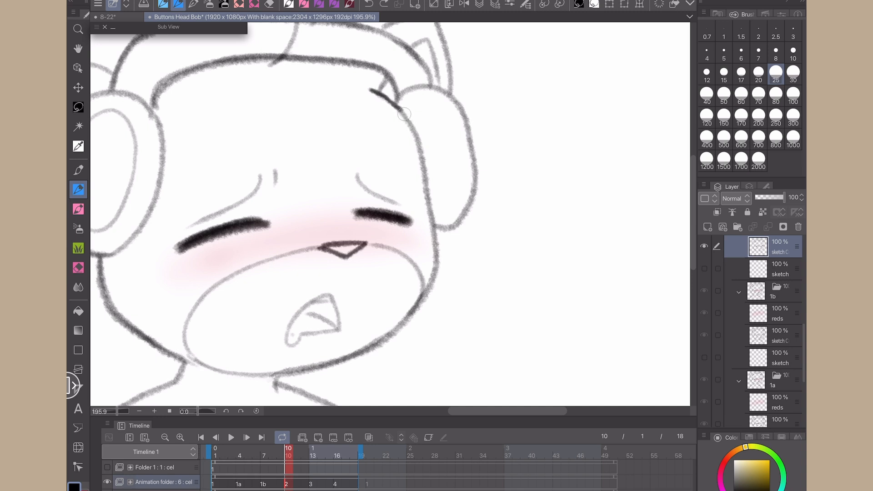
mouse_move(427, 183)
mouse_down()
mouse_move(436, 282)
mouse_move(374, 351)
mouse_up()
key(ctrl+z)
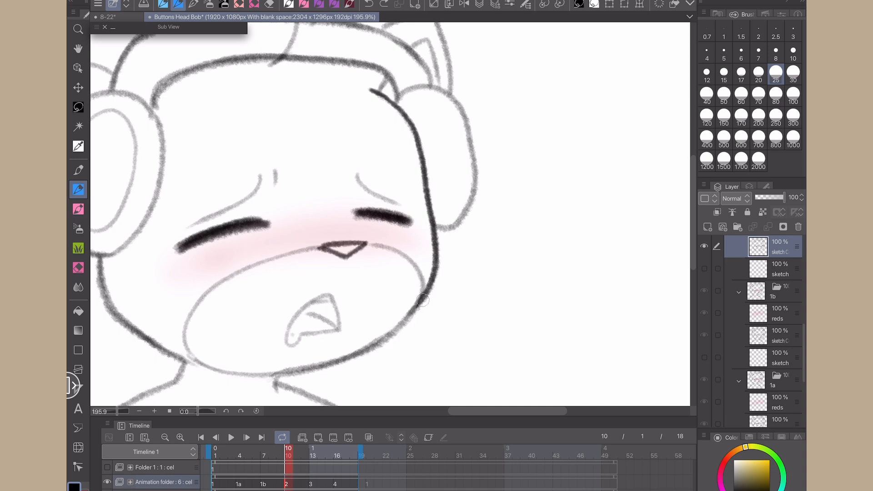
mouse_move(422, 299)
mouse_down()
mouse_move(358, 355)
mouse_move(411, 312)
mouse_move(349, 352)
mouse_move(279, 373)
mouse_up()
key(ctrl+z)
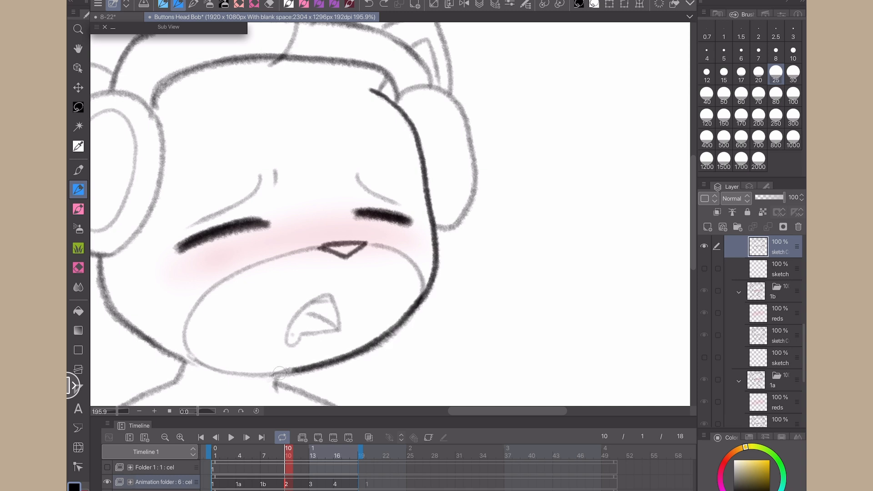
- Darken the left jaw, the neck, both shoulder lines and the two inner arm marks in cel 2
drag(104, 400, 260, 287)
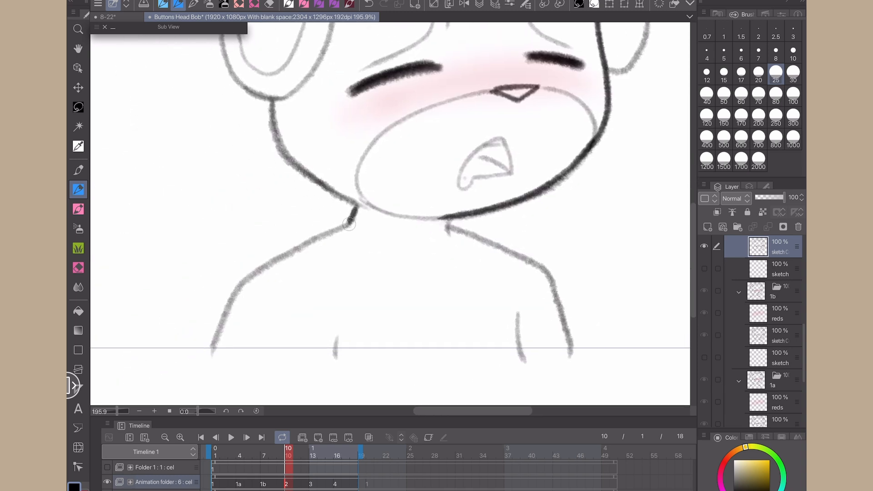
mouse_move(349, 223)
mouse_down()
mouse_move(268, 262)
mouse_move(230, 299)
mouse_move(209, 360)
mouse_up()
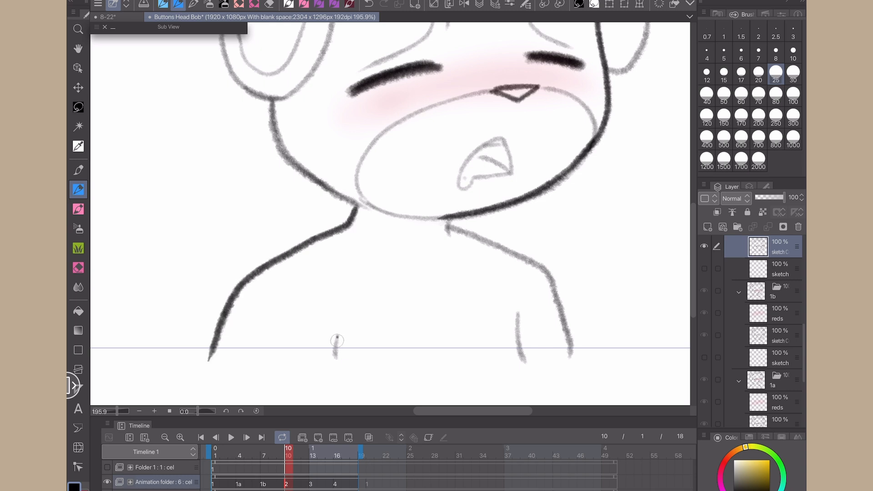
mouse_move(517, 313)
mouse_down()
mouse_move(522, 360)
mouse_move(548, 278)
mouse_move(509, 250)
mouse_move(459, 232)
mouse_up()
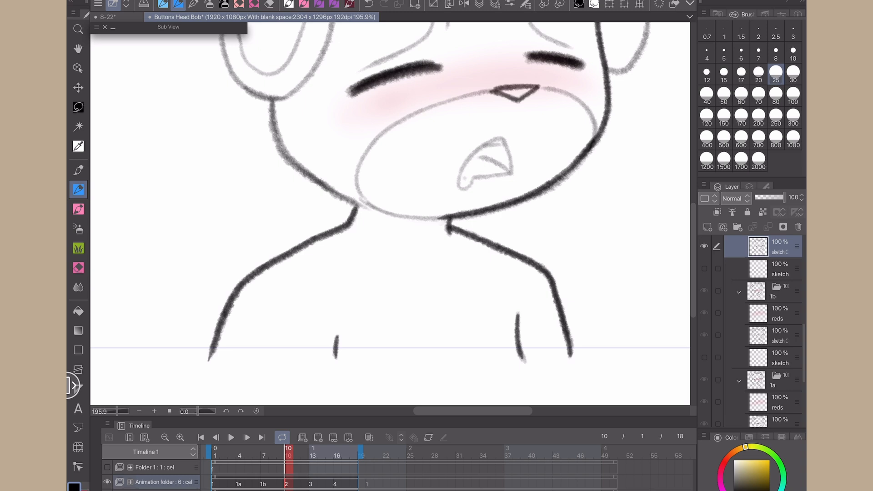
- Darken the mouth, tongue and teeth lines in cel 2, trace the drool drop with the size 17 pen, and return to size 25
scroll(390, 213, up, 2)
scroll(525, 220, up, 4)
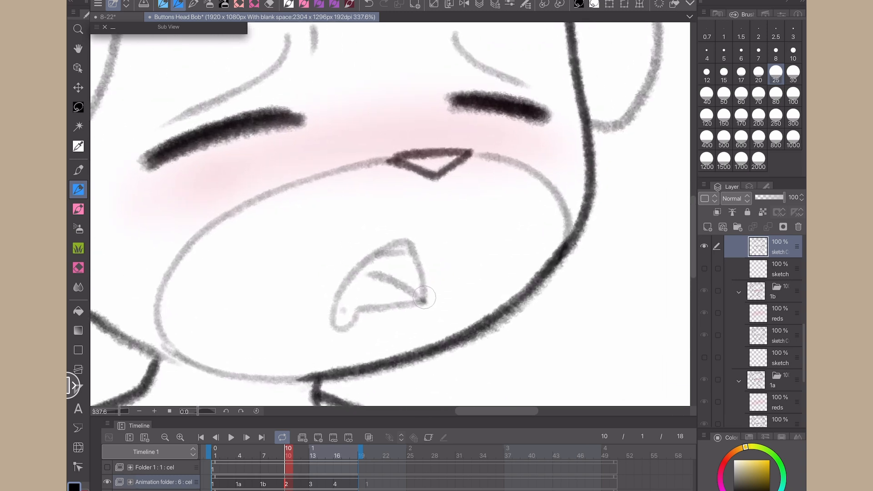
mouse_move(424, 298)
mouse_down()
mouse_move(403, 240)
mouse_move(344, 280)
mouse_move(332, 308)
mouse_move(426, 303)
mouse_up()
drag(358, 273, 423, 301)
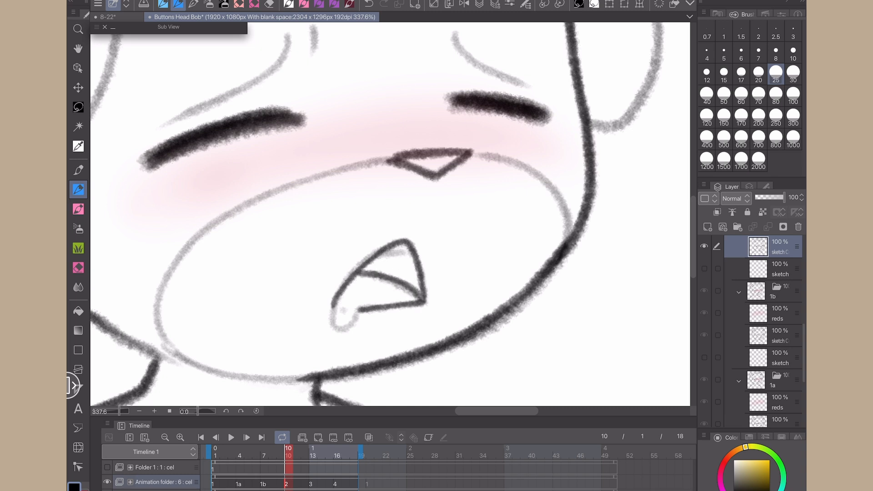
drag(382, 254, 407, 249)
click(163, 4)
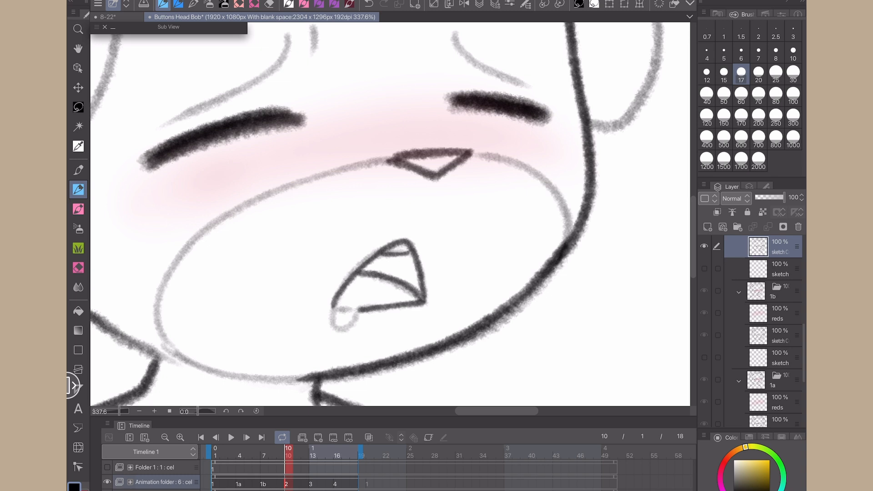
click(178, 4)
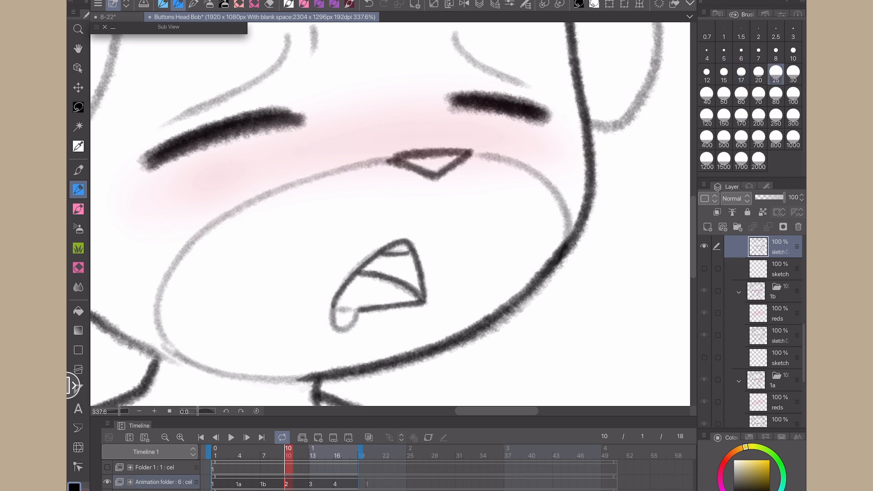
- Darken the left ear's outer outline and the top of its inner line in cel 2
scroll(492, 285, down, 4)
scroll(167, 220, up, 2)
mouse_move(247, 229)
mouse_down()
mouse_move(258, 285)
mouse_move(358, 358)
mouse_up()
drag(165, 167, 169, 322)
mouse_move(306, 114)
mouse_down()
mouse_move(235, 96)
mouse_move(216, 132)
mouse_move(216, 204)
mouse_up()
drag(272, 162, 234, 154)
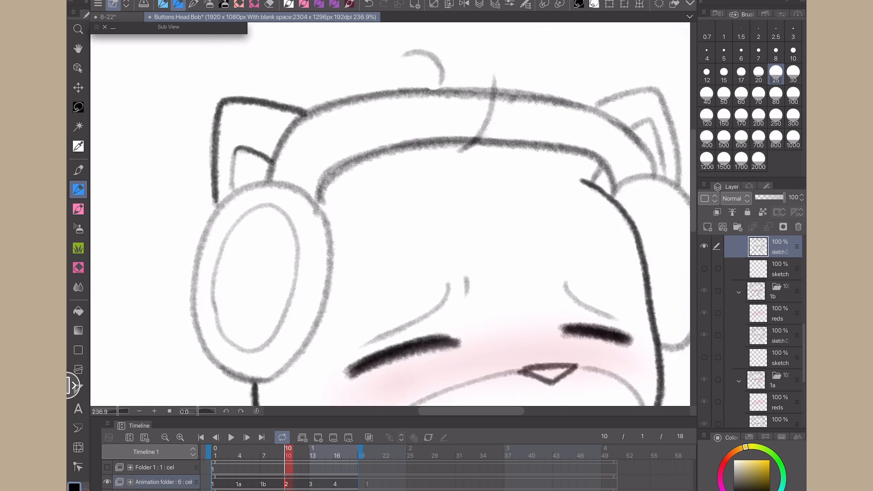
- Darken the left ear cup's outer outline in cel 2, redoing the stroke that misses the sketch
drag(163, 350, 182, 317)
drag(288, 150, 221, 208)
mouse_move(233, 328)
mouse_down()
mouse_move(311, 335)
mouse_move(352, 203)
mouse_move(336, 285)
mouse_up()
key(ctrl+z)
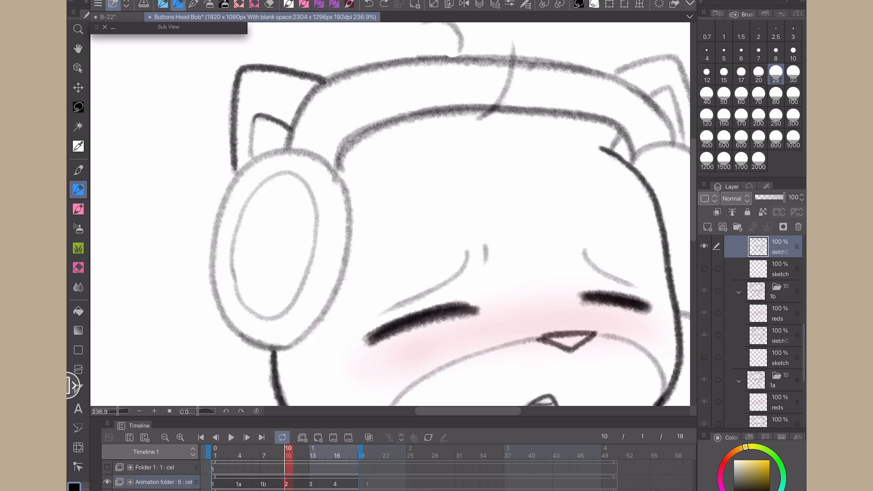
mouse_move(343, 184)
mouse_down()
mouse_move(272, 151)
mouse_move(217, 219)
mouse_move(227, 321)
mouse_move(300, 342)
mouse_move(339, 284)
mouse_move(315, 322)
mouse_up()
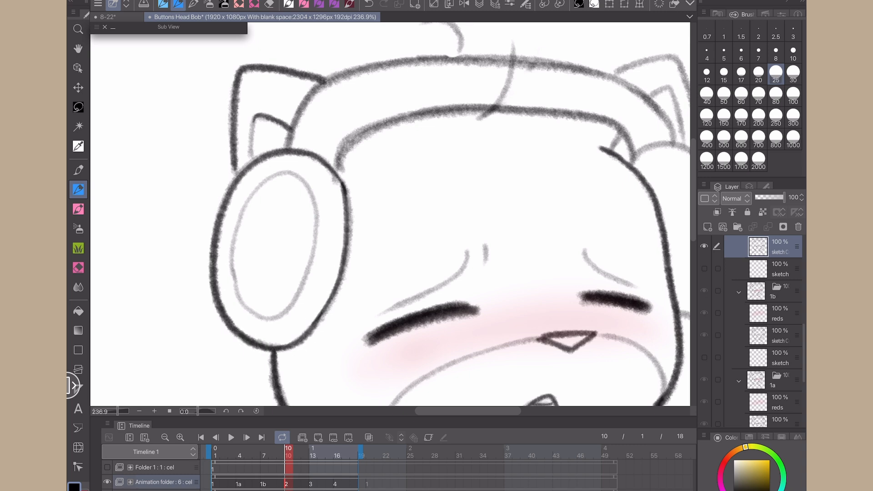
- Darken the headband's upper and lower edges and the two hair strands on top of the head in cel 2
drag(250, 272, 103, 337)
mouse_move(480, 203)
mouse_down()
mouse_move(447, 180)
mouse_move(288, 178)
mouse_up()
key(ctrl+z)
mouse_move(486, 221)
mouse_down()
mouse_move(446, 178)
mouse_move(363, 169)
mouse_move(295, 174)
mouse_move(239, 185)
mouse_move(198, 231)
mouse_move(213, 193)
mouse_move(293, 170)
mouse_move(439, 177)
mouse_move(474, 187)
mouse_move(487, 213)
mouse_up()
key(ctrl+z)
mouse_move(515, 173)
mouse_down()
mouse_move(499, 153)
mouse_move(435, 130)
mouse_move(273, 124)
mouse_move(187, 143)
mouse_move(163, 162)
mouse_move(145, 195)
mouse_up()
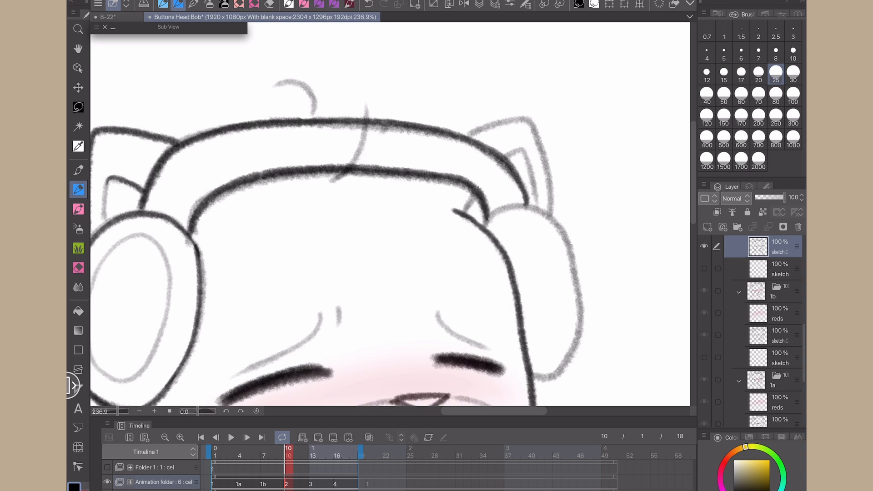
key(ctrl+z)
drag(350, 167, 367, 101)
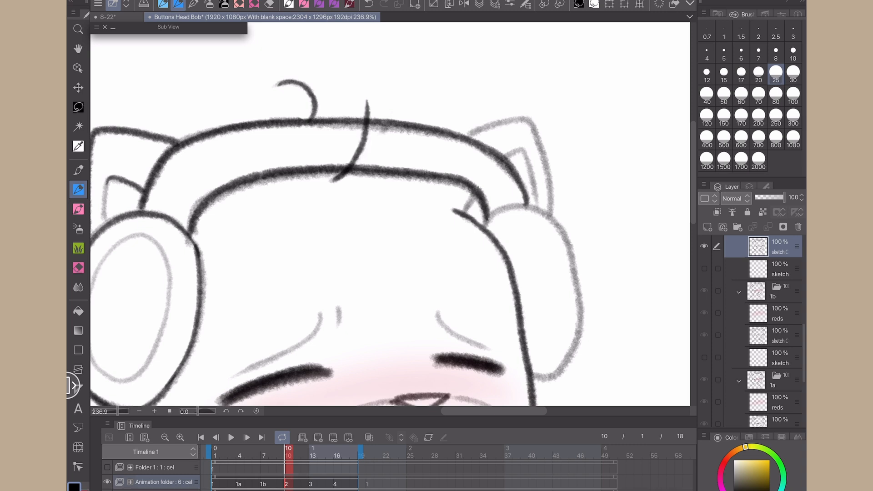
- Darken the right ear cup's outline and trace the right ear in cel 2
mouse_move(487, 280)
mouse_down()
mouse_move(567, 211)
mouse_move(390, 177)
mouse_move(325, 198)
mouse_up()
mouse_move(370, 296)
mouse_down()
mouse_move(420, 253)
mouse_move(400, 148)
mouse_move(328, 129)
mouse_move(318, 141)
mouse_up()
drag(390, 182, 413, 279)
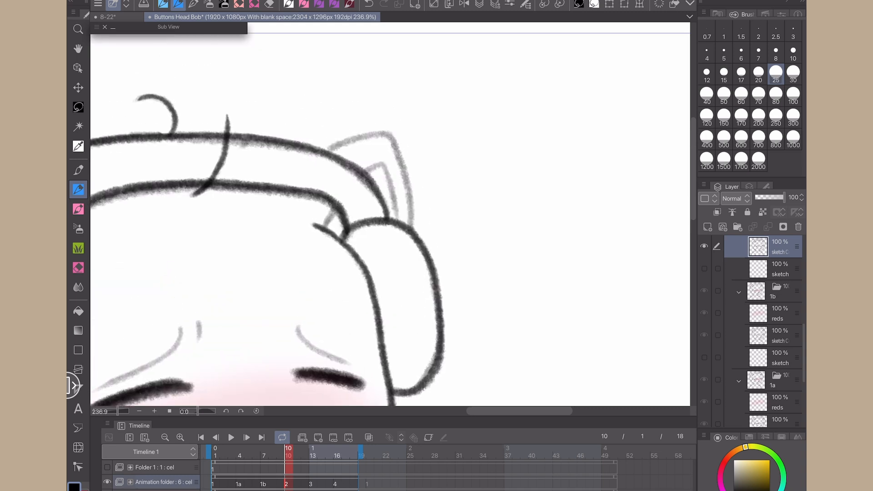
mouse_move(357, 139)
mouse_down()
mouse_move(391, 133)
mouse_move(410, 223)
mouse_move(382, 169)
mouse_move(402, 226)
mouse_move(451, 192)
mouse_move(422, 194)
mouse_up()
scroll(405, 226, down, 5)
- Open cel 3 and darken and thicken both closed-eye lines
click(311, 483)
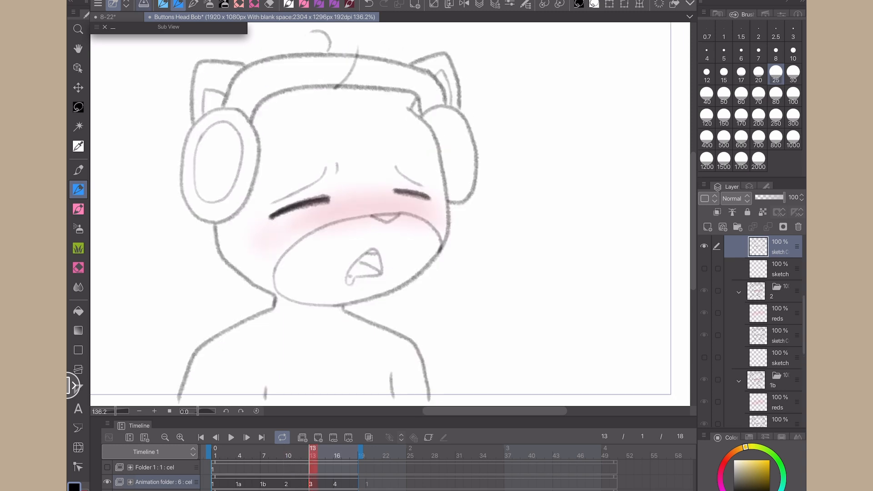
click(144, 3)
scroll(163, 332, up, 3)
drag(135, 370, 164, 344)
mouse_move(253, 234)
mouse_down()
mouse_move(335, 209)
mouse_move(313, 209)
mouse_up()
key(ctrl+z)
drag(430, 198, 482, 212)
key(ctrl+z)
key(ctrl+z)
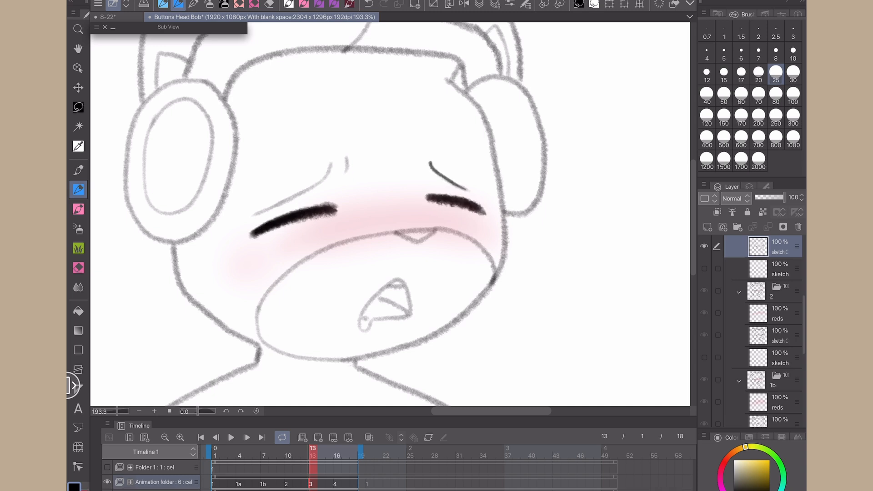
- Compare cel 3 with cel 2 and darken the nose triangle in cel 3
key(comma)
key(period)
scroll(420, 236, up, 3)
mouse_move(367, 223)
mouse_down()
mouse_move(441, 218)
mouse_move(439, 233)
mouse_move(412, 246)
mouse_move(377, 231)
mouse_move(411, 244)
mouse_move(453, 220)
mouse_move(373, 224)
mouse_up()
key(ctrl+z)
drag(148, 391, 236, 273)
- Darken the muzzle outline on both sides of the nose in cel 3 with the size 17 pen
click(163, 5)
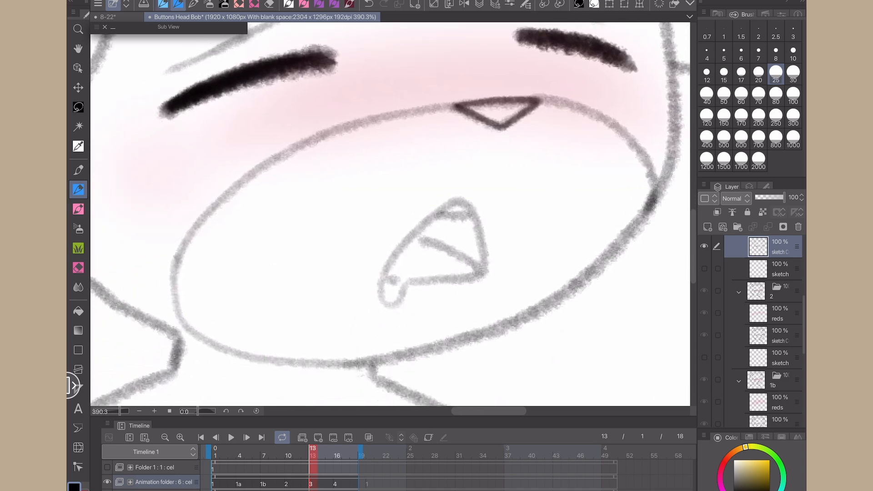
mouse_move(455, 107)
mouse_down()
mouse_move(314, 135)
mouse_move(180, 254)
mouse_move(178, 277)
mouse_move(396, 110)
mouse_move(249, 174)
mouse_move(174, 269)
mouse_move(191, 336)
mouse_move(362, 362)
mouse_up()
key(ctrl+z)
mouse_move(537, 97)
mouse_down()
mouse_move(591, 119)
mouse_move(648, 171)
mouse_up()
- Darken the mouth outline, tongue line and teeth line in cel 3 with the size 25 pen
click(178, 4)
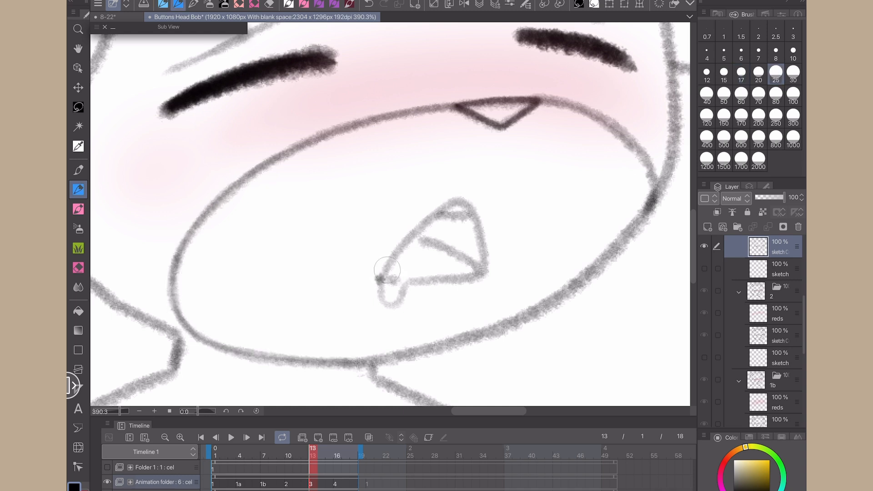
mouse_move(387, 270)
mouse_down()
mouse_move(444, 208)
mouse_move(408, 245)
mouse_move(406, 237)
mouse_move(459, 200)
mouse_move(477, 214)
mouse_move(483, 256)
mouse_move(460, 201)
mouse_move(434, 213)
mouse_move(382, 278)
mouse_move(482, 274)
mouse_move(417, 237)
mouse_up()
key(ctrl+z)
key(ctrl+z)
key(ctrl+z)
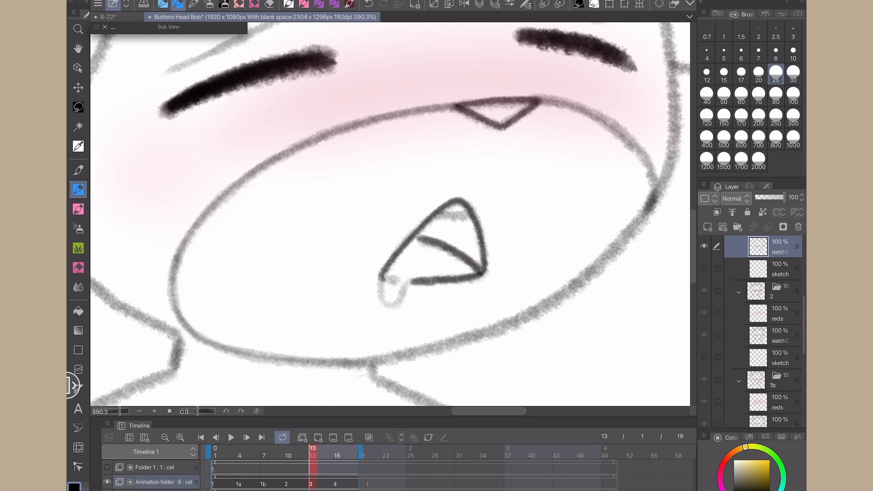
drag(453, 215, 467, 210)
scroll(209, 277, down, 4)
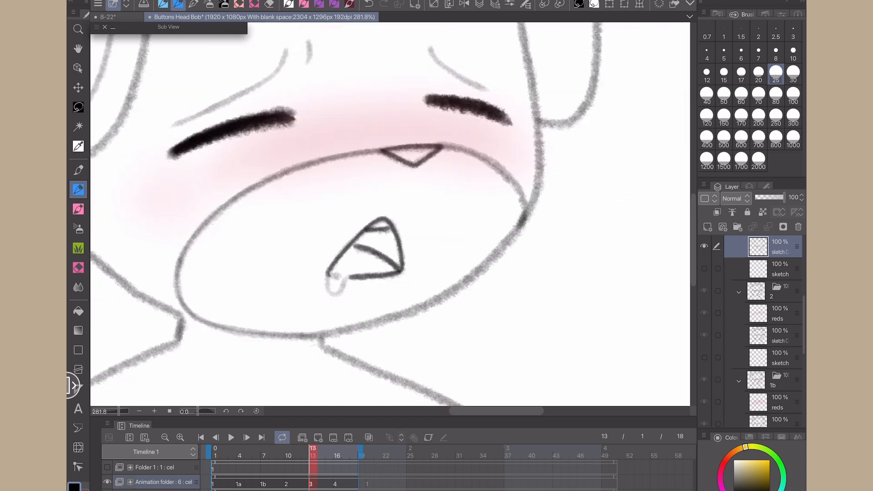
- Darken the neck, both shoulder lines and the two inner arm marks in cel 3
scroll(224, 289, left, 3)
mouse_move(386, 137)
mouse_down()
mouse_move(332, 182)
mouse_move(232, 240)
mouse_move(199, 340)
mouse_up()
drag(369, 307, 367, 341)
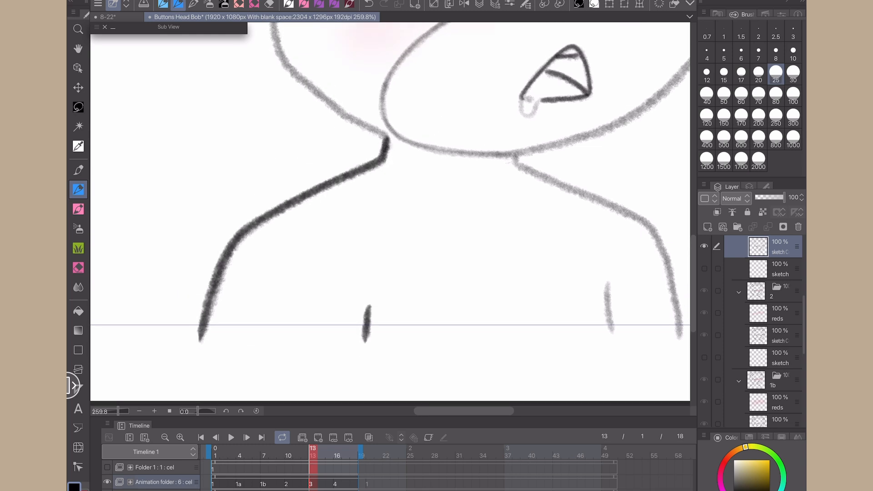
drag(609, 282, 612, 336)
scroll(193, 323, right, 3)
mouse_move(547, 354)
mouse_down()
mouse_move(540, 300)
mouse_move(516, 245)
mouse_move(387, 185)
mouse_up()
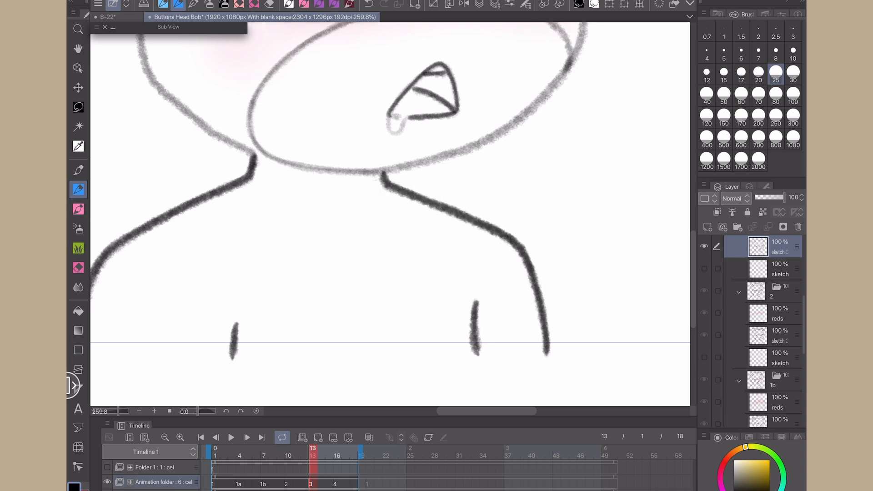
- Darken the left jaw line from the ear cup down to the neck in cel 3
drag(530, 212, 626, 366)
mouse_move(235, 171)
mouse_down()
mouse_move(238, 213)
mouse_move(287, 270)
mouse_move(349, 307)
mouse_up()
drag(454, 227, 280, 278)
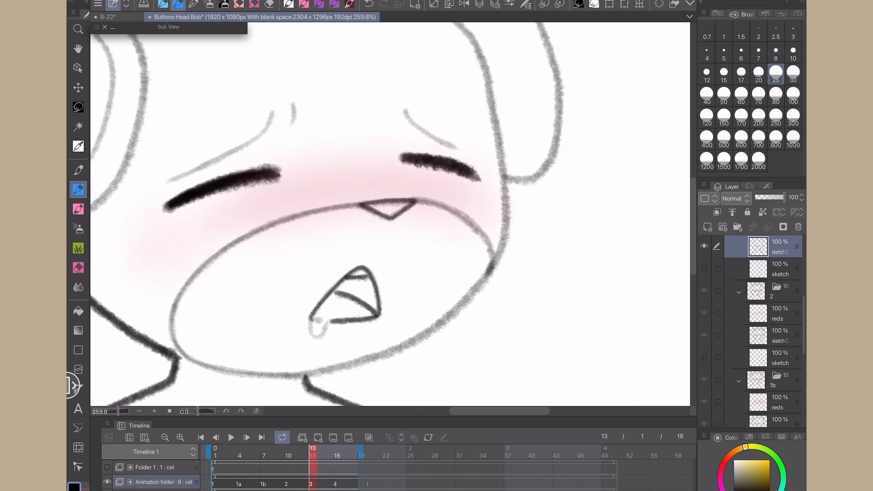
- Darken the right side of the face outline in cel 3 from beneath the headband down to the chin
scroll(209, 290, down, 3)
key(ctrl+z)
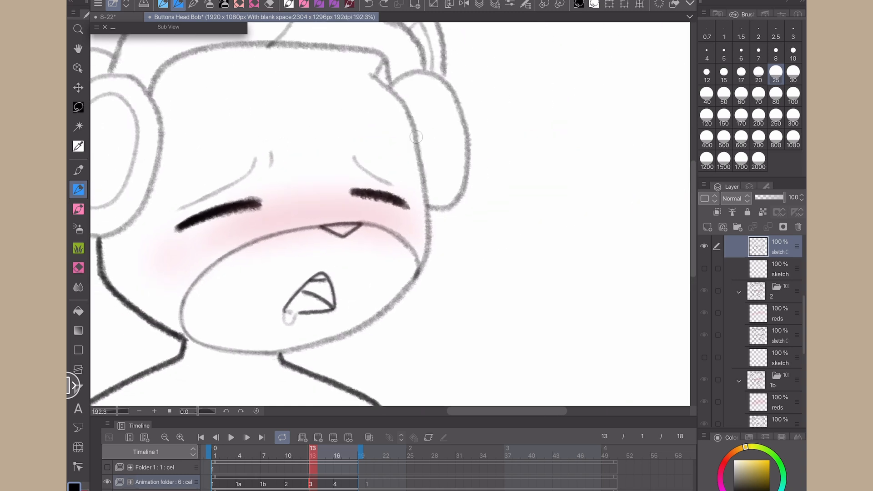
drag(415, 136, 424, 202)
mouse_move(427, 249)
mouse_down()
mouse_move(387, 300)
mouse_move(347, 328)
mouse_move(286, 350)
mouse_up()
scroll(390, 214, up, 3)
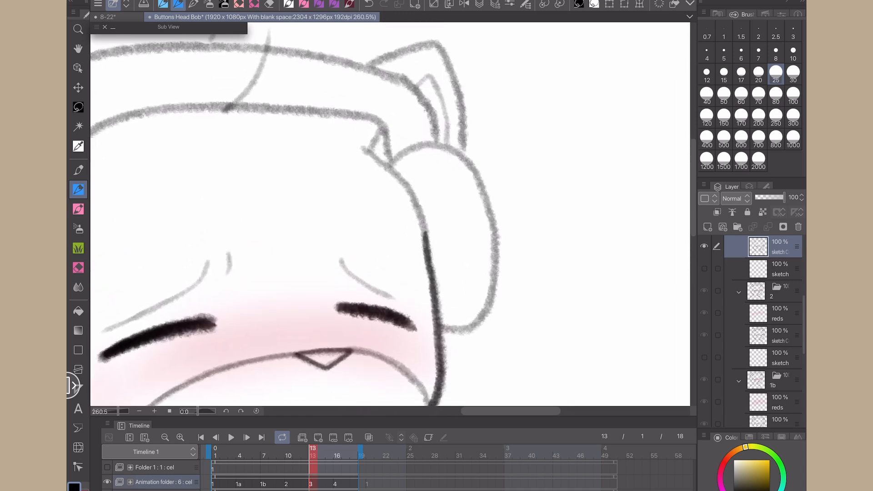
mouse_move(429, 242)
mouse_down()
mouse_move(402, 179)
mouse_move(362, 153)
mouse_up()
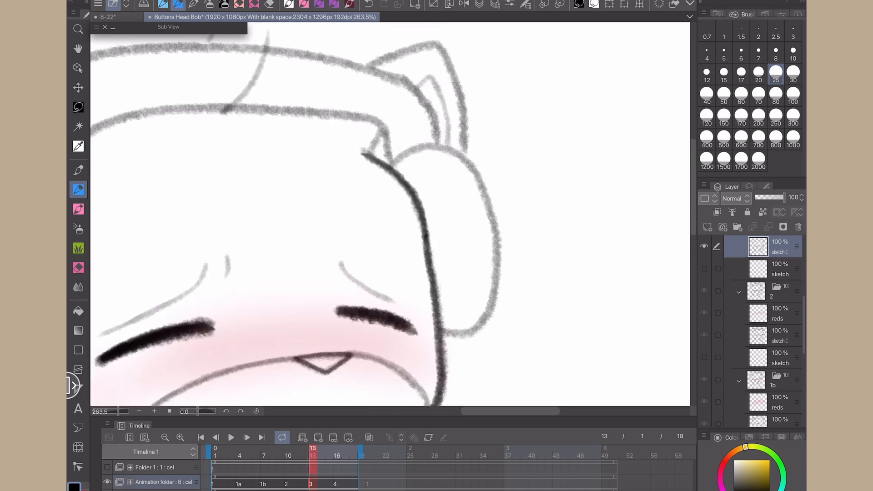
- Darken the outline of the right ear cup in cel 3
mouse_move(440, 336)
mouse_down()
mouse_move(496, 272)
mouse_move(483, 202)
mouse_move(477, 324)
mouse_move(498, 218)
mouse_move(439, 144)
mouse_move(391, 161)
mouse_up()
key(ctrl+z)
key(ctrl+z)
mouse_move(437, 333)
mouse_down()
mouse_move(485, 323)
mouse_move(497, 266)
mouse_move(491, 205)
mouse_move(463, 158)
mouse_move(421, 147)
mouse_move(387, 164)
mouse_up()
- Darken the outer and inner headband lines in cel 3 from one ear cup to the other
drag(20, 233, 226, 285)
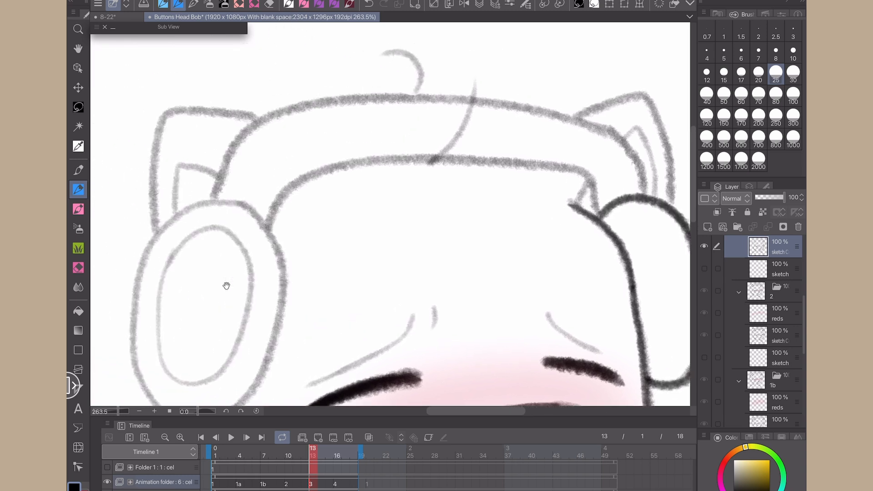
scroll(226, 285, down, 2)
mouse_move(536, 219)
mouse_down()
mouse_move(528, 196)
mouse_move(494, 184)
mouse_move(355, 180)
mouse_move(299, 193)
mouse_move(259, 239)
mouse_up()
mouse_move(578, 210)
mouse_down()
mouse_move(566, 168)
mouse_move(535, 146)
mouse_move(369, 128)
mouse_move(299, 132)
mouse_move(250, 149)
mouse_move(222, 180)
mouse_move(212, 210)
mouse_up()
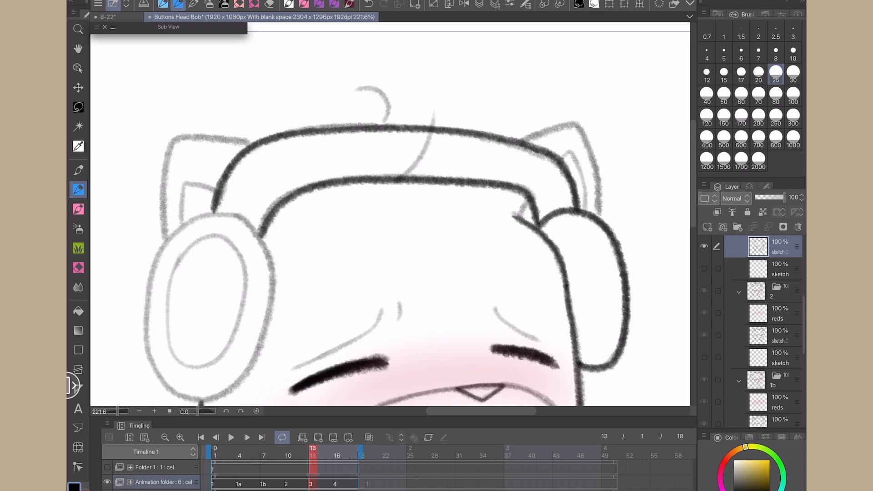
- Darken the curled hair strand and the strand crossing the headband in cel 3, using the size 17 and size 25 pens
click(163, 4)
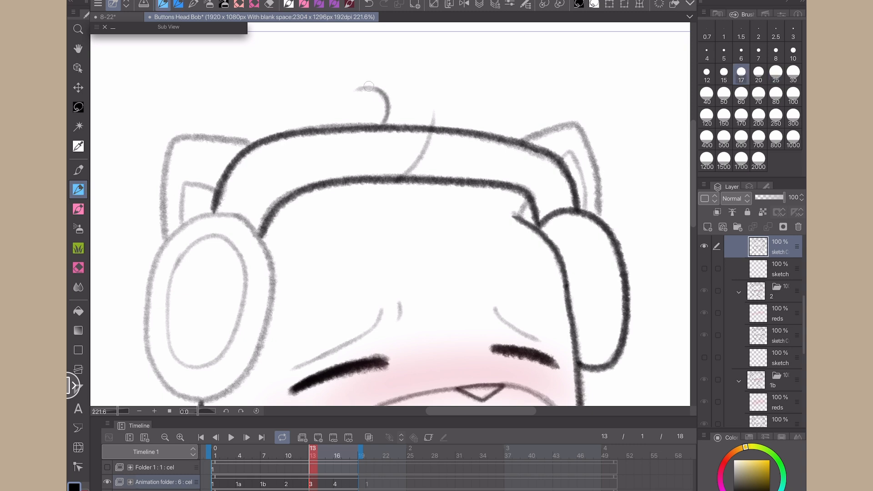
drag(420, 157, 434, 109)
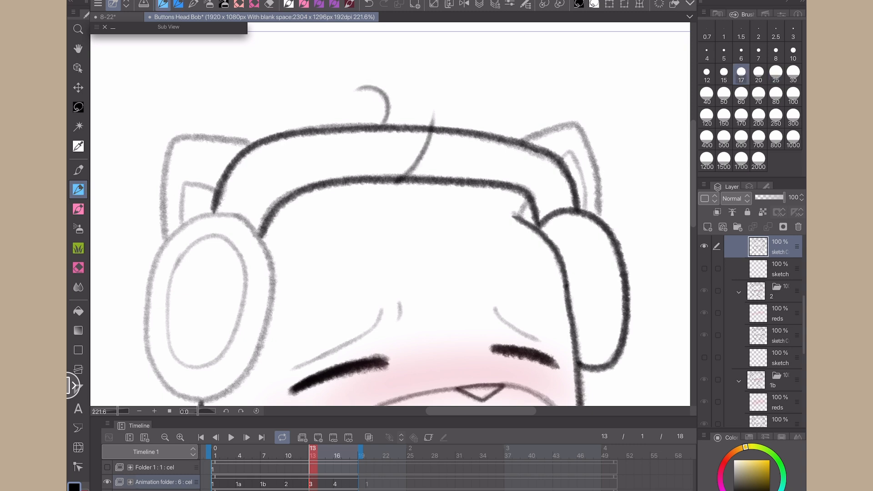
click(178, 4)
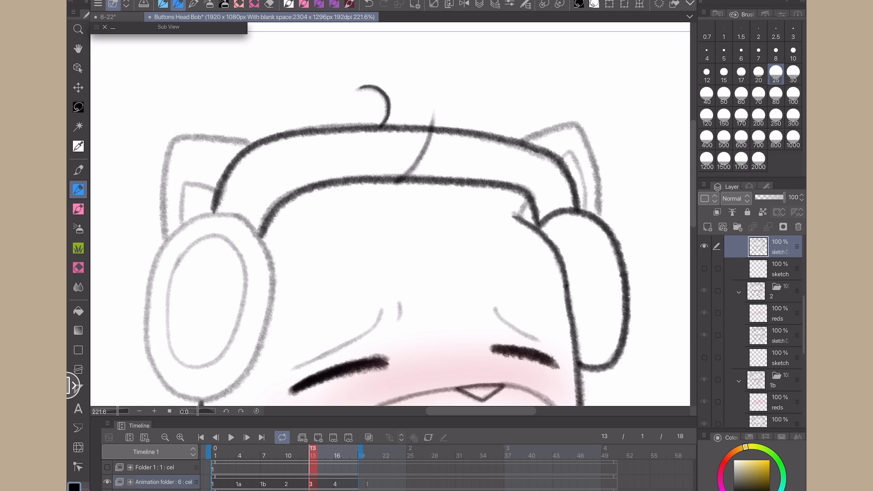
- Darken the outer outline of the left cat ear in cel 3 with the size 25 pen
drag(390, 218, 448, 223)
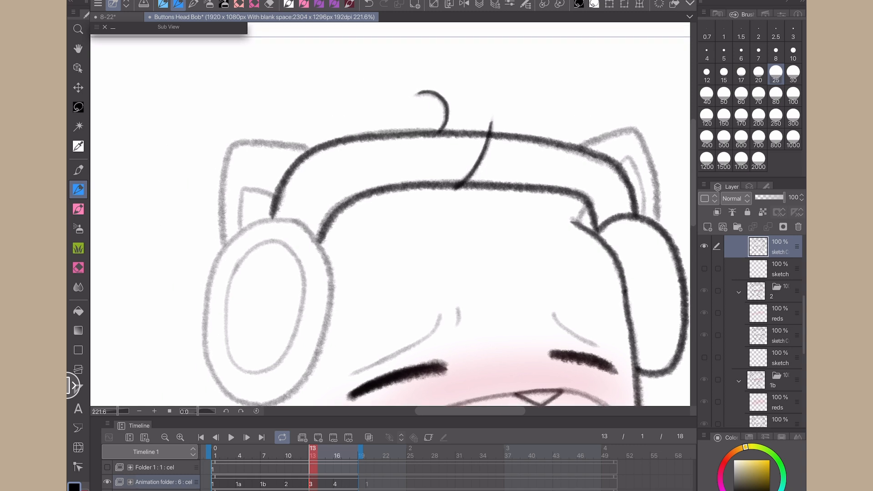
mouse_move(277, 144)
mouse_down()
mouse_move(224, 168)
mouse_move(222, 245)
mouse_move(229, 161)
mouse_move(314, 146)
mouse_up()
key(ctrl+z)
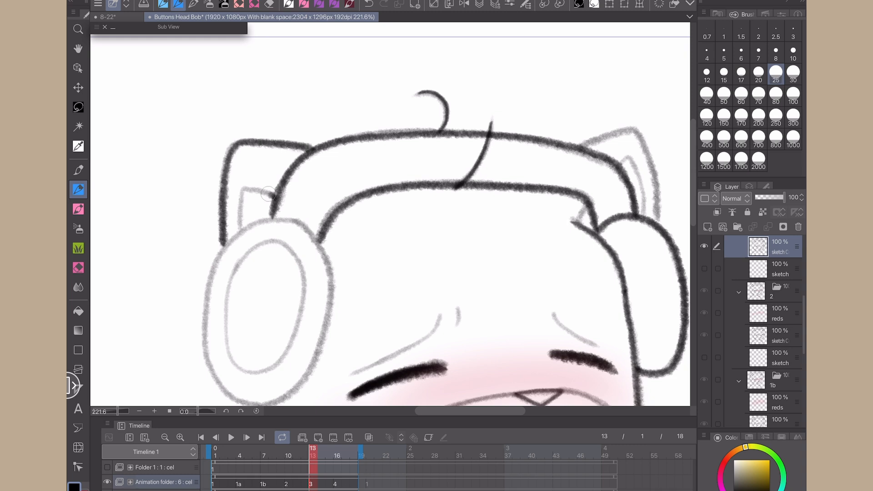
- Darken the left cat ear's inner lines and the left ear cup's outer outline in cel 3
drag(184, 344, 205, 253)
scroll(205, 254, up, 3)
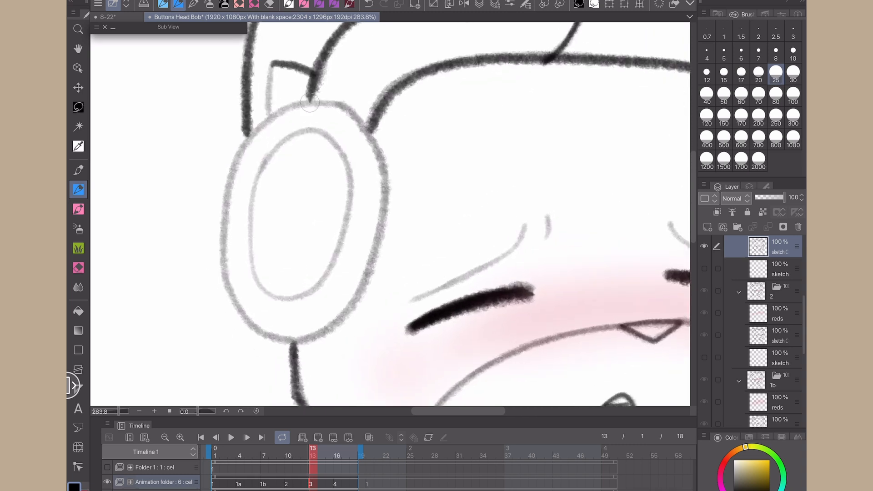
mouse_move(310, 101)
mouse_down()
mouse_move(225, 213)
mouse_move(291, 340)
mouse_move(376, 205)
mouse_move(346, 108)
mouse_move(302, 99)
mouse_up()
- Darken the right cat ear and the small tuft beneath the headband's right end in cel 3
scroll(174, 248, down, 5)
drag(550, 275, 417, 293)
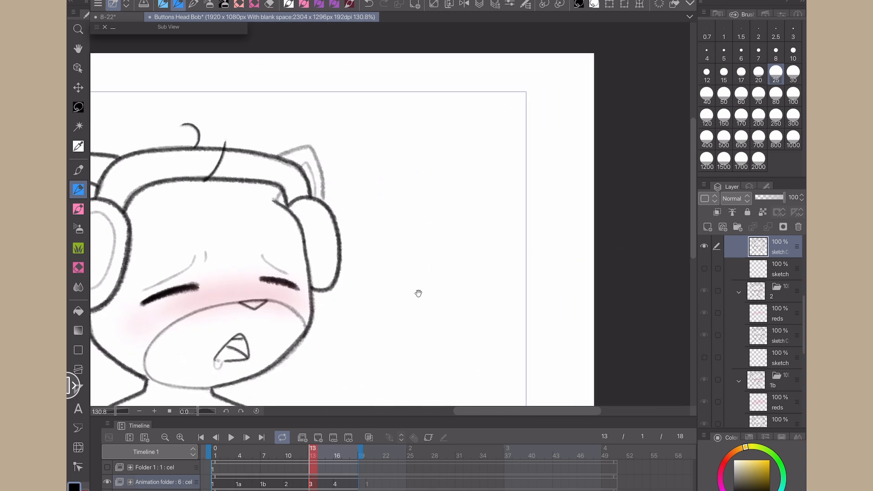
scroll(256, 191, up, 5)
mouse_move(397, 227)
mouse_down()
mouse_move(375, 130)
mouse_move(328, 135)
mouse_up()
key(ctrl+z)
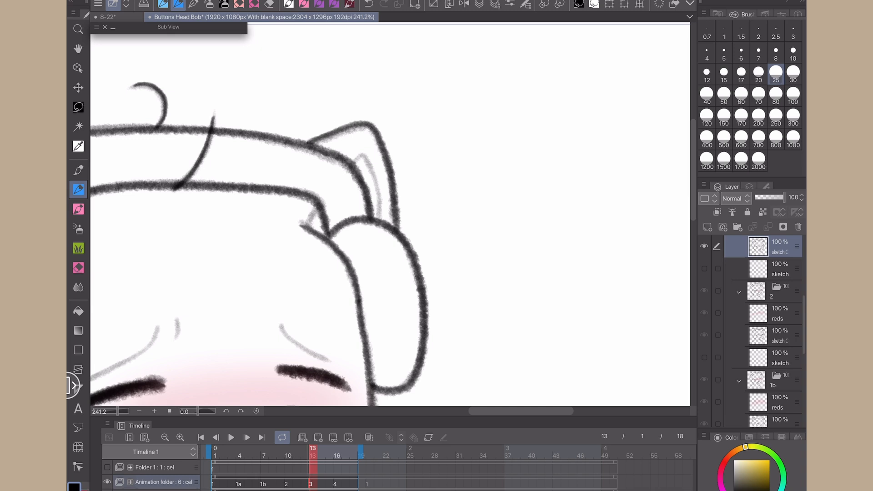
scroll(307, 144, down, 5)
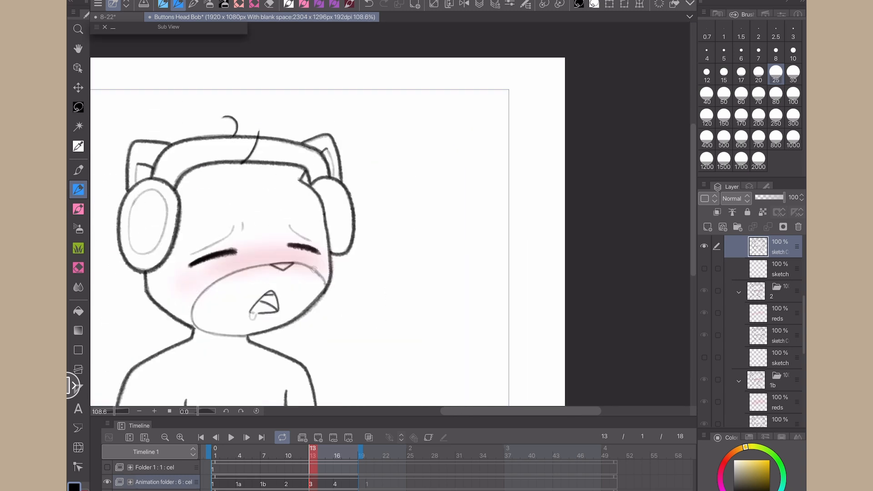
- Darken the drool drop at the corner of the mouth in cel 3 with the size 17 pen
drag(267, 300, 360, 230)
scroll(363, 226, up, 7)
scroll(341, 252, up, 1)
click(163, 4)
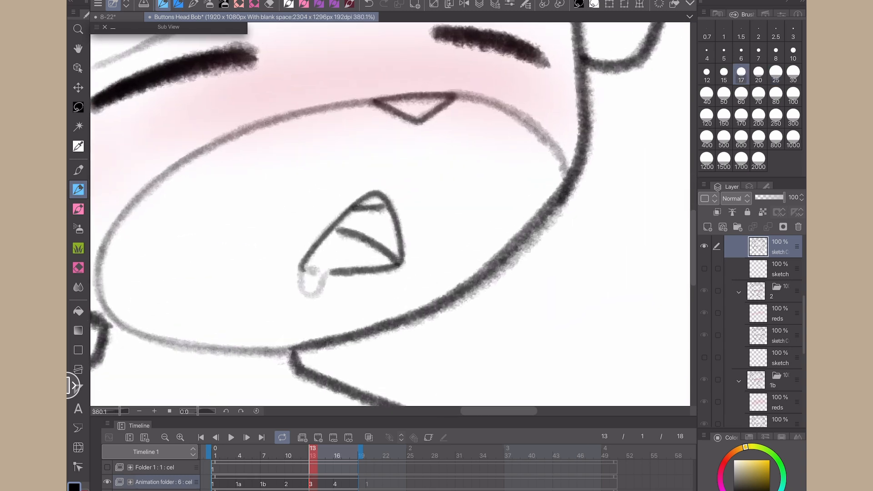
drag(301, 285, 329, 272)
scroll(200, 265, down, 8)
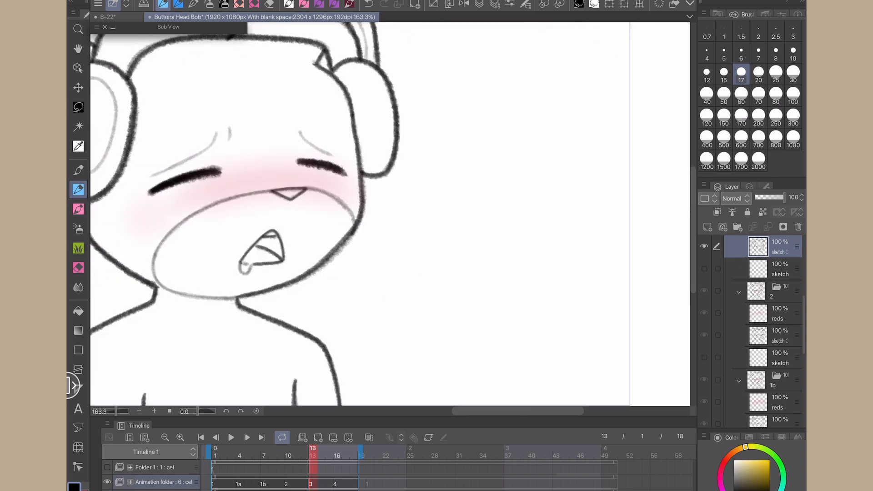
- Go to cel 4 at frame 16, set the pen size to 25 and save the file
drag(263, 254, 384, 232)
scroll(195, 280, down, 3)
click(336, 483)
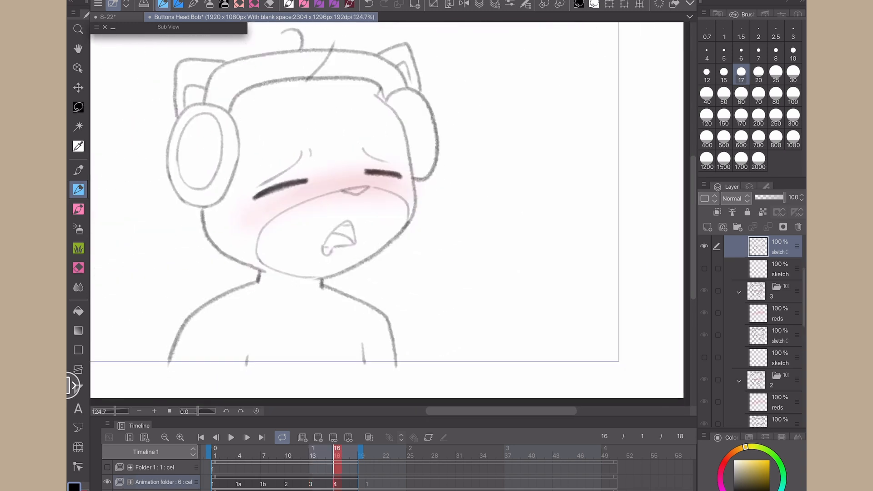
click(177, 5)
click(144, 4)
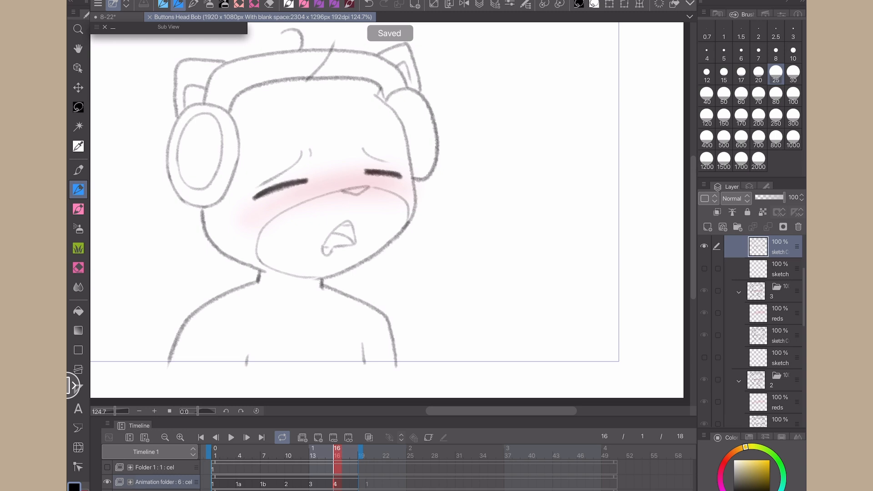
- Darken both closed eyelid strokes in cel 4
scroll(243, 177, up, 5)
mouse_move(273, 234)
mouse_down()
mouse_move(392, 190)
mouse_move(407, 193)
mouse_move(377, 196)
mouse_up()
key(ctrl+z)
drag(547, 168, 639, 182)
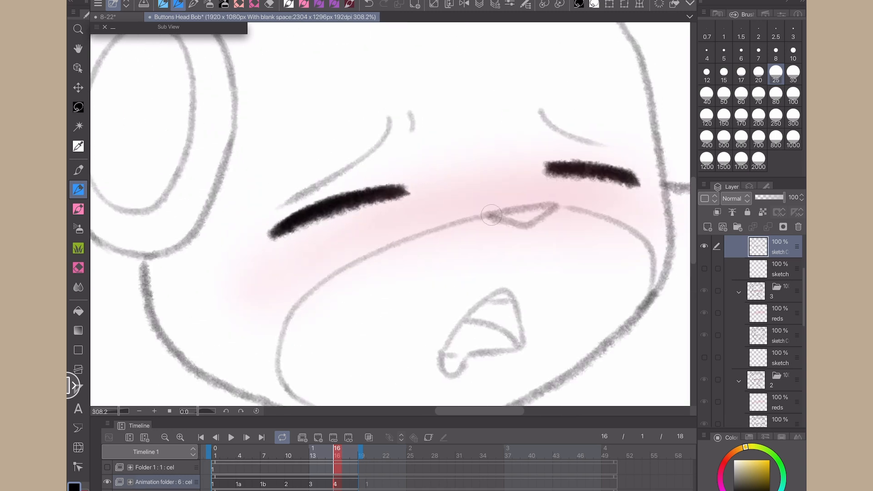
- Darken the nose and the muzzle outline in cel 4, using the size 17 pen for the rest of the muzzle
mouse_move(490, 215)
mouse_down()
mouse_move(557, 205)
mouse_move(526, 226)
mouse_move(657, 261)
mouse_up()
click(163, 4)
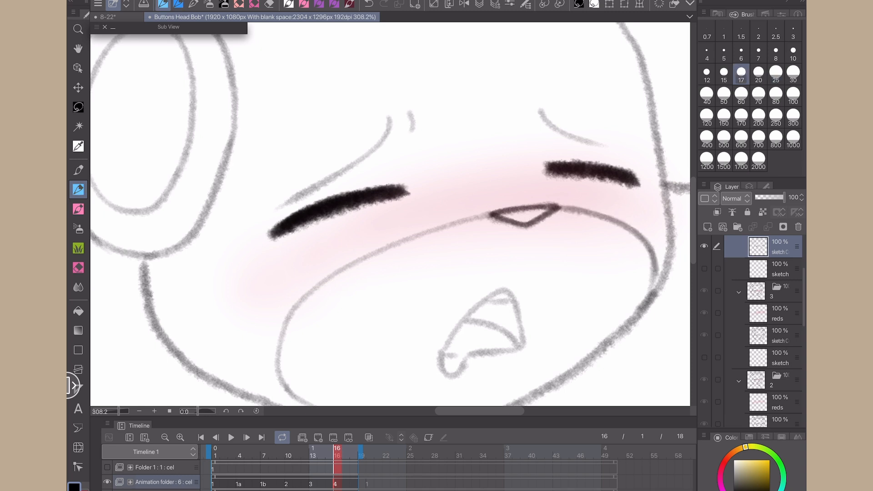
drag(209, 311, 193, 231)
mouse_move(424, 149)
mouse_down()
mouse_move(283, 225)
mouse_move(266, 301)
mouse_move(376, 350)
mouse_up()
key(e)
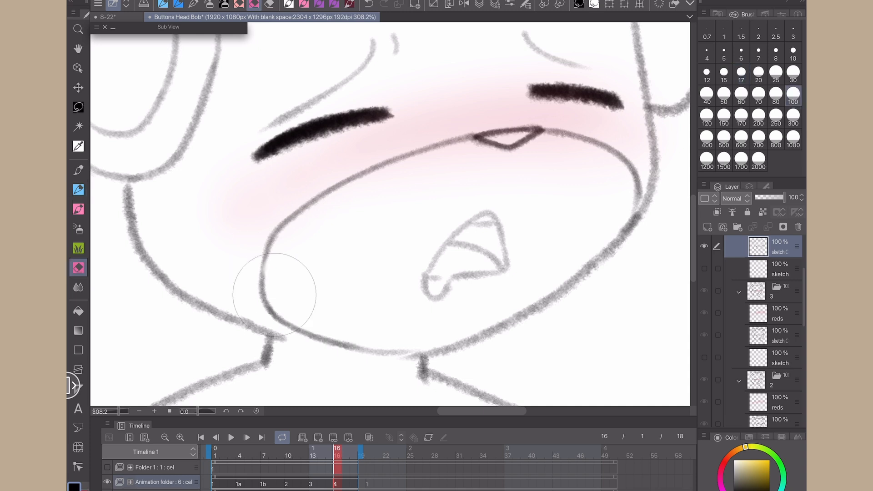
key(p)
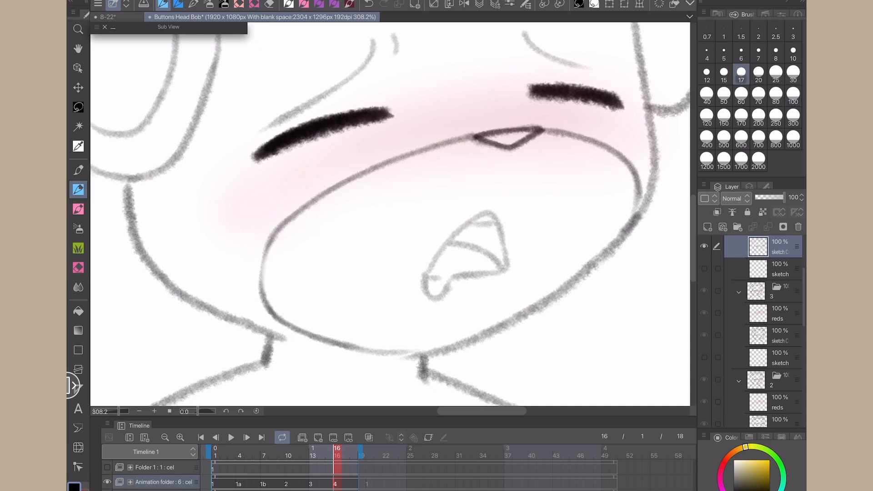
drag(275, 233, 257, 297)
- Darken the mouth outline, tongue line and teeth line in cel 4 with the size 25 pen
mouse_move(421, 232)
mouse_down()
mouse_move(358, 195)
mouse_move(439, 195)
mouse_move(443, 228)
mouse_up()
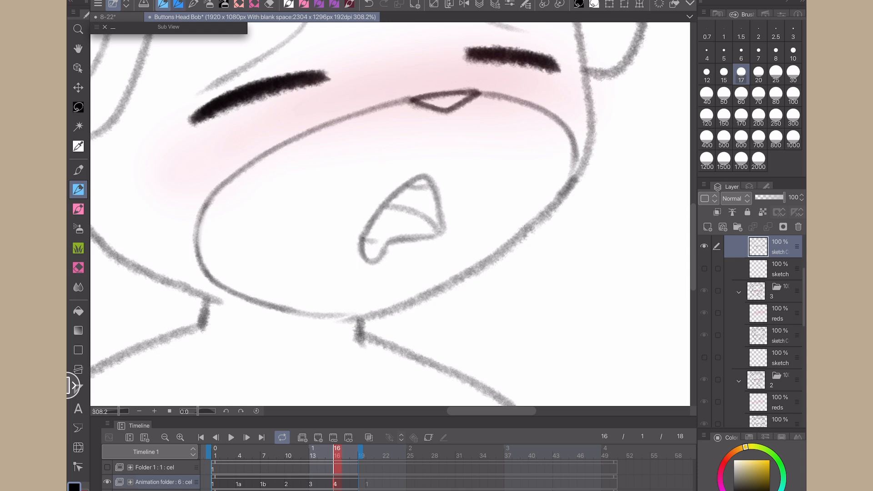
click(178, 4)
mouse_move(385, 205)
mouse_down()
mouse_move(424, 213)
mouse_move(437, 227)
mouse_up()
key(ctrl+z)
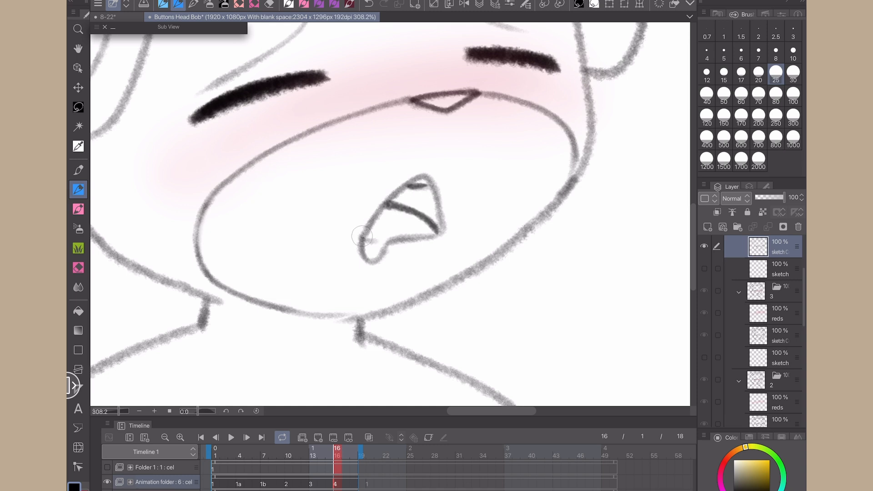
drag(362, 237, 416, 180)
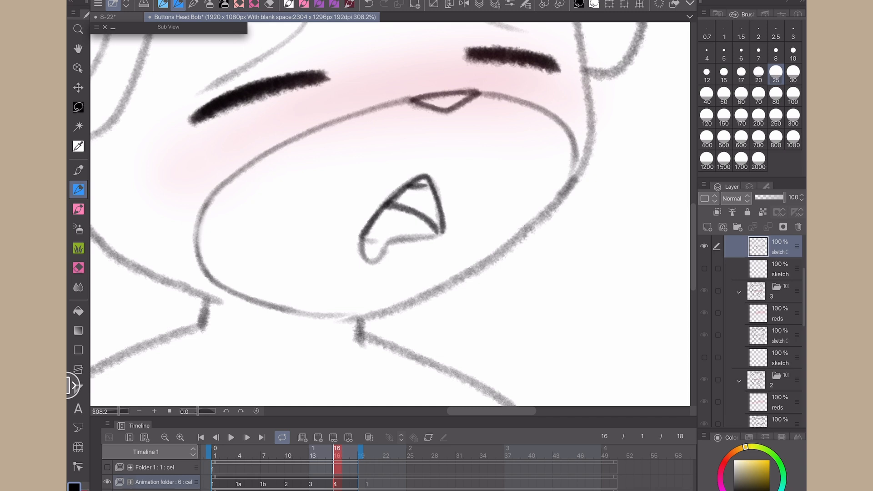
drag(440, 234, 388, 241)
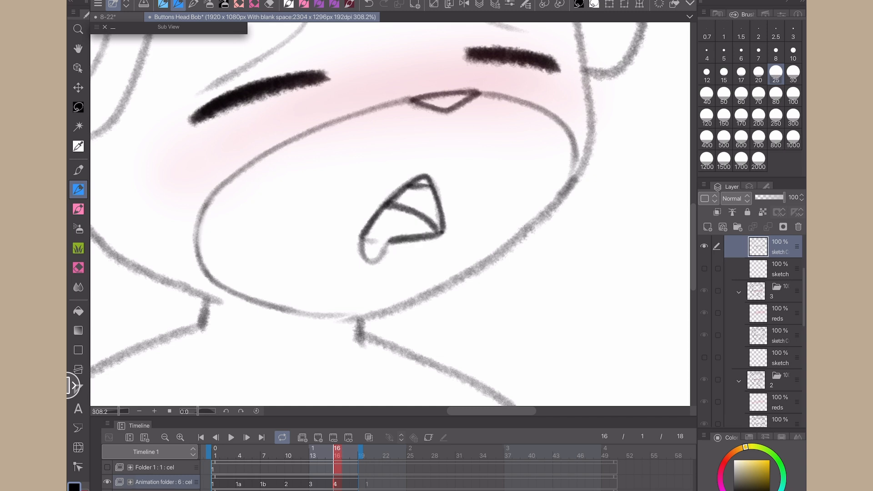
- Darken the drool drop in cel 4 with the size 17 pen, return to size 25 and save the file
click(162, 4)
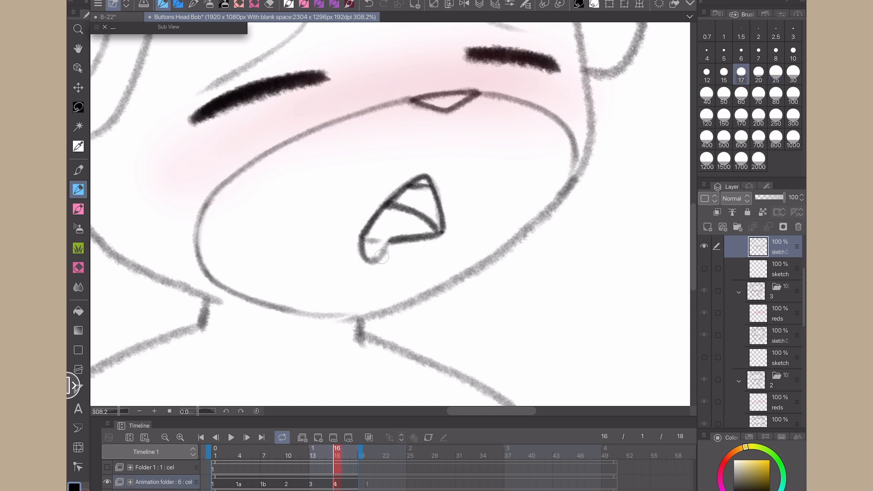
click(178, 4)
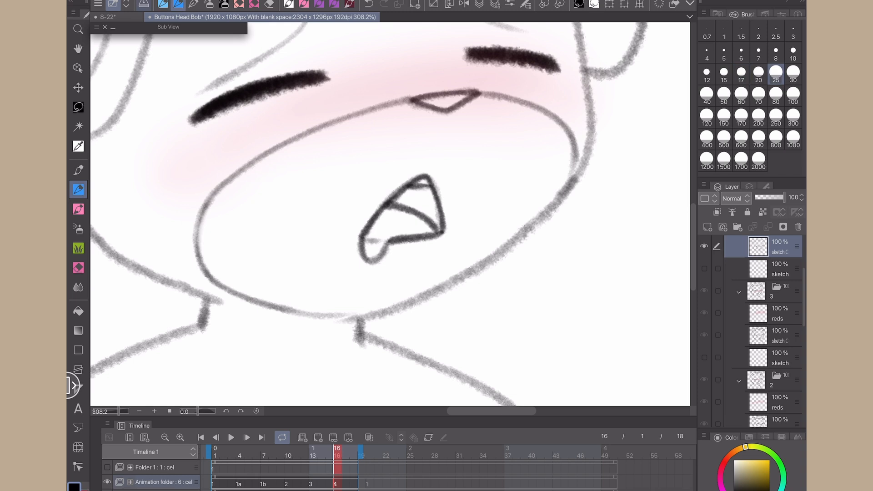
key(e)
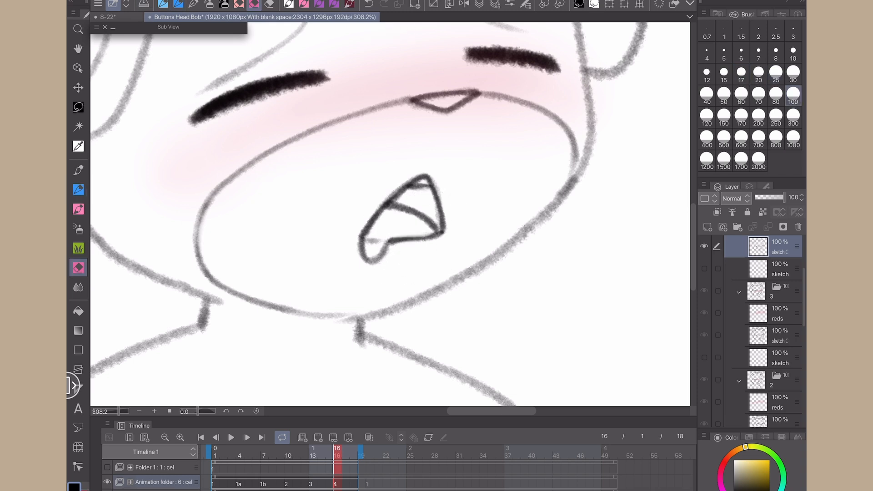
key(p)
key(ctrl+s)
- Darken the neck, both shoulder lines and the two inner arm marks in cel 4
scroll(390, 214, down, 3)
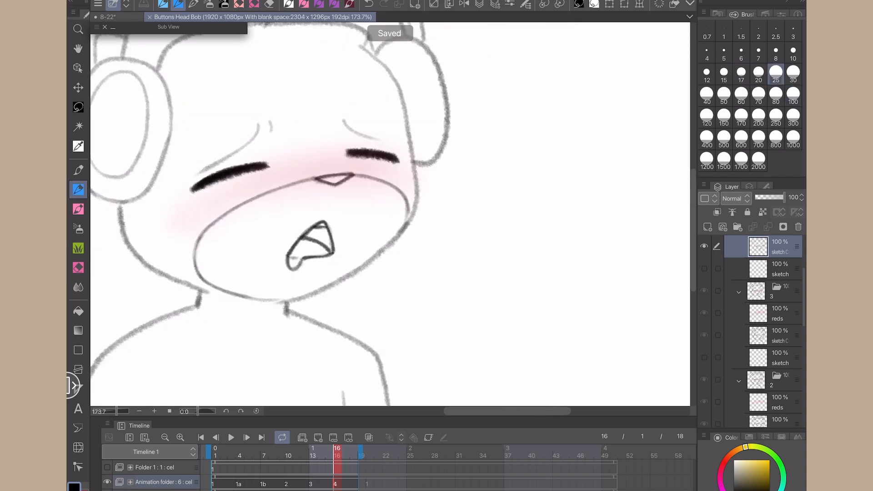
scroll(390, 214, up, 2)
mouse_move(381, 186)
mouse_down()
mouse_move(375, 207)
mouse_move(289, 244)
mouse_move(229, 286)
mouse_move(187, 389)
mouse_up()
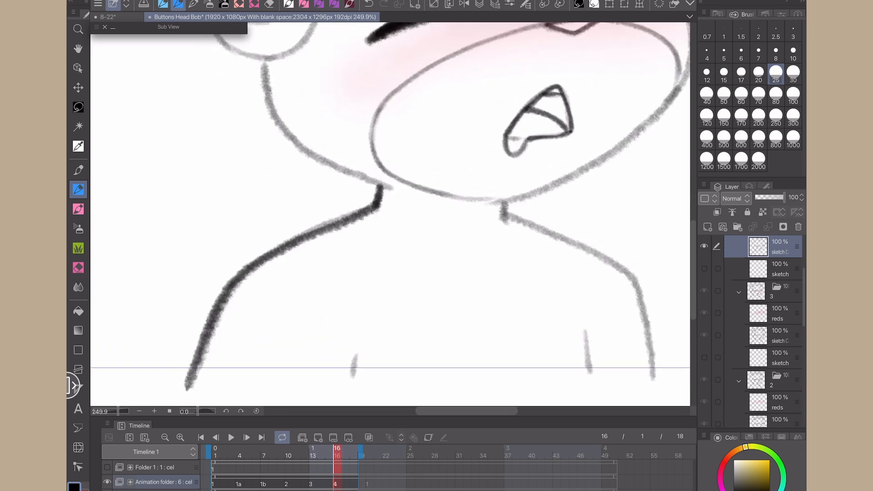
drag(355, 354, 353, 382)
drag(390, 213, 323, 187)
drag(516, 306, 524, 348)
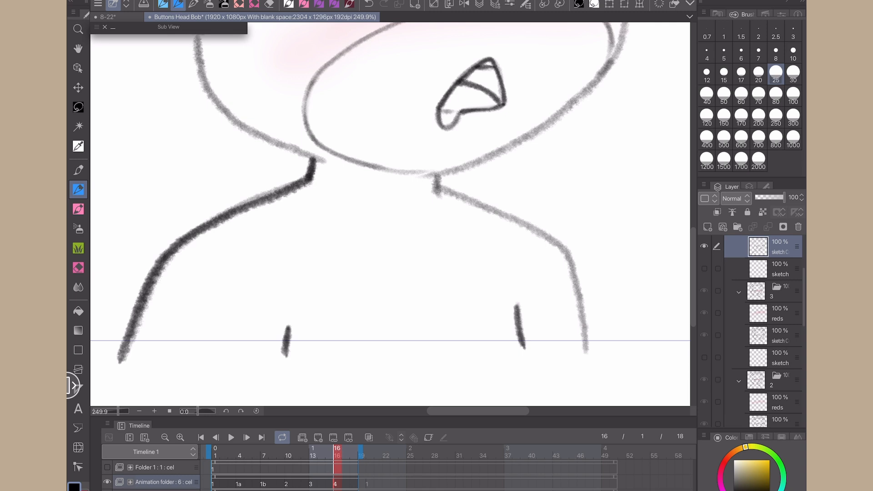
mouse_move(587, 357)
mouse_down()
mouse_move(567, 263)
mouse_move(527, 222)
mouse_move(446, 191)
mouse_up()
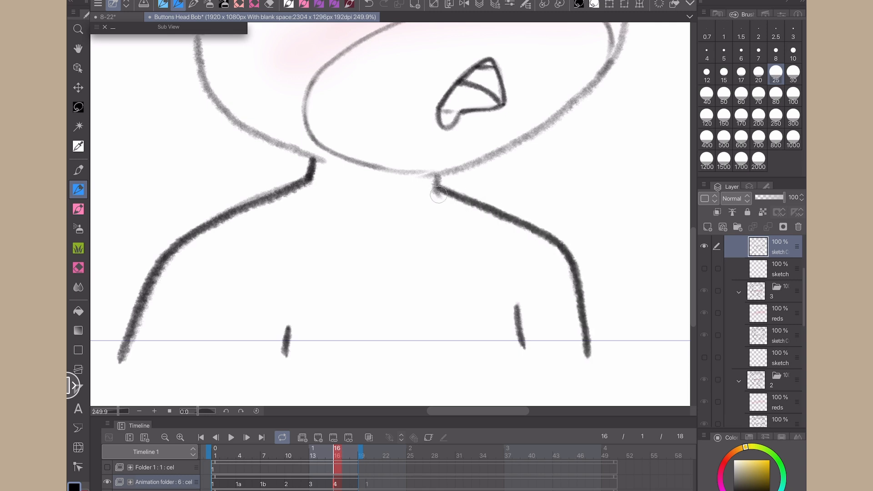
- Darken the left jaw line and the right side of the face outline down to the chin in cel 4
drag(200, 250, 182, 389)
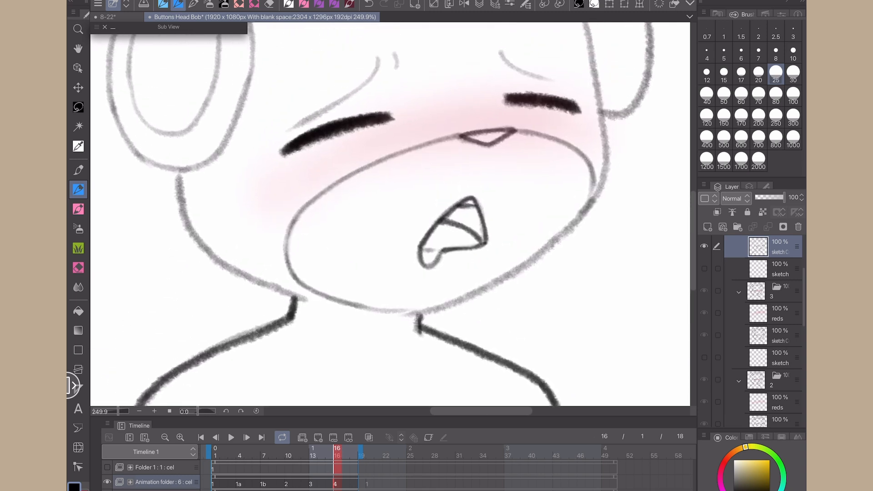
mouse_move(281, 289)
mouse_down()
mouse_move(199, 240)
mouse_move(179, 191)
mouse_up()
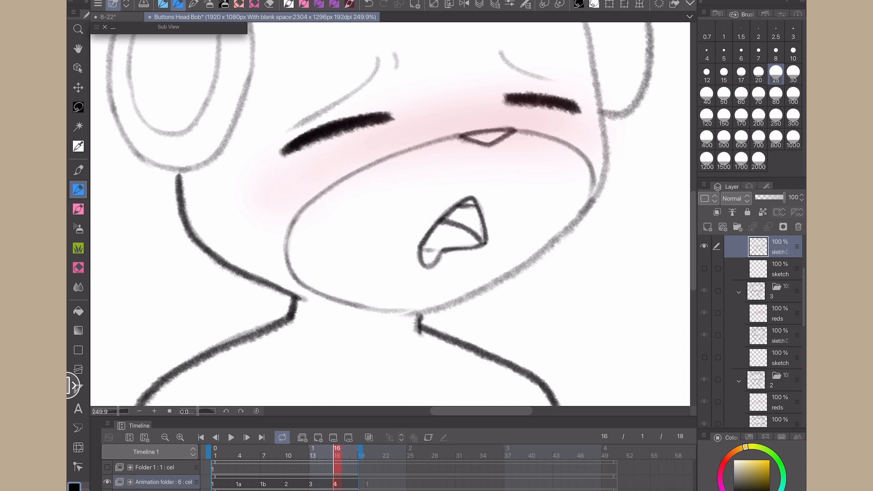
scroll(390, 214, down, 4)
scroll(390, 213, up, 2)
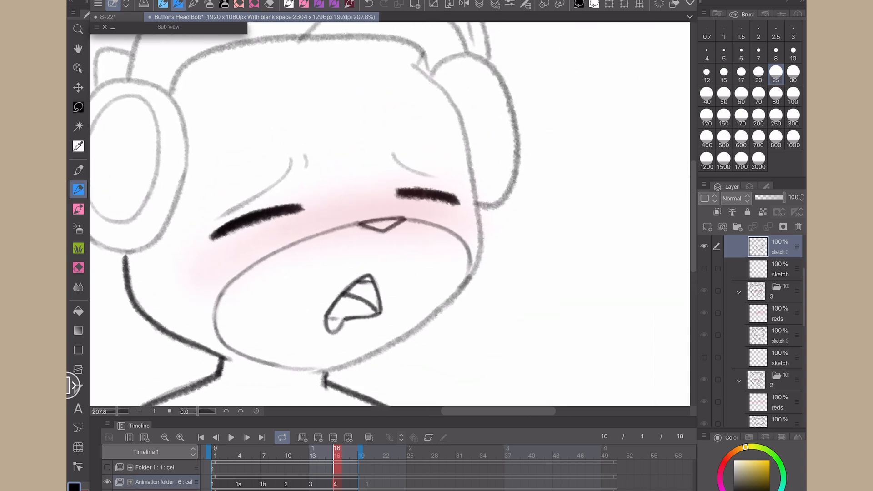
mouse_move(458, 114)
mouse_down()
mouse_move(480, 250)
mouse_move(451, 300)
mouse_move(374, 355)
mouse_move(322, 371)
mouse_up()
scroll(390, 214, down, 4)
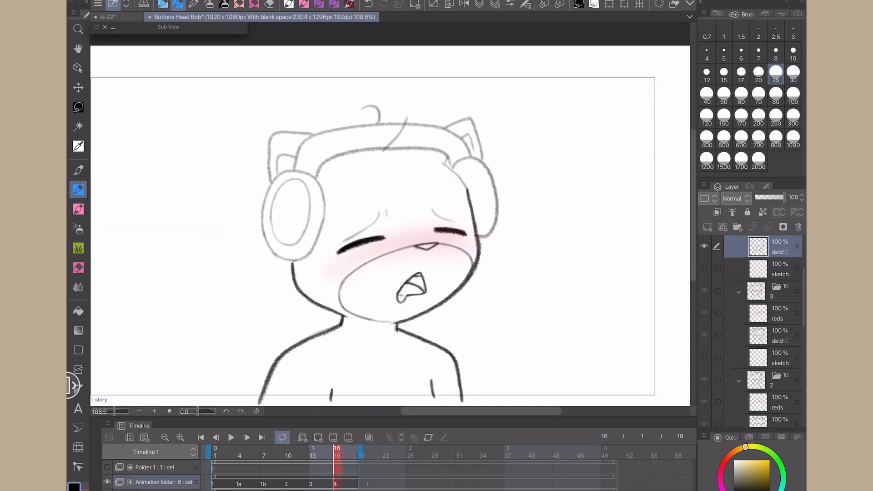
- Compare cel 4 with cel 3 and cel 1 on the canvas, ending on frame 16
click(321, 483)
click(337, 484)
click(223, 455)
click(337, 455)
scroll(306, 212, up, 5)
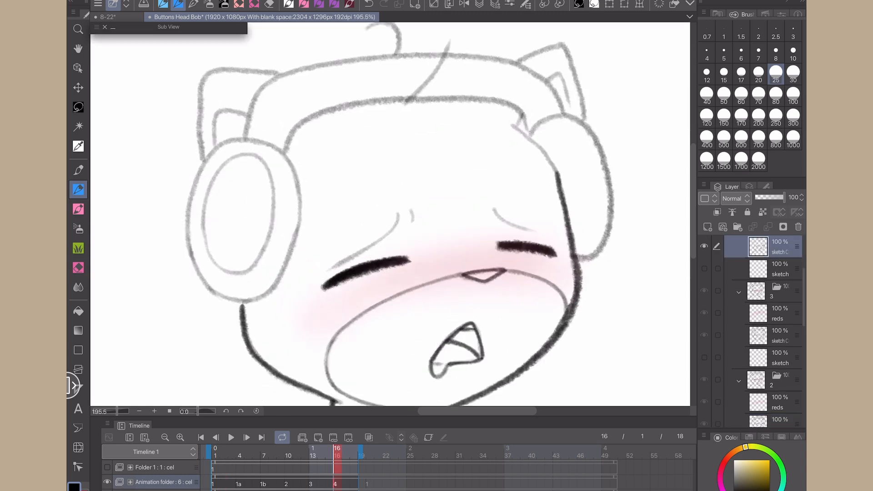
- Darken the left ear cup's outer outline and the inner and outer headband lines in cel 4
mouse_move(273, 109)
mouse_down()
mouse_move(215, 143)
mouse_move(207, 291)
mouse_move(232, 320)
mouse_move(217, 149)
mouse_move(223, 316)
mouse_move(234, 325)
mouse_up()
key(ctrl+z)
key(ctrl+z)
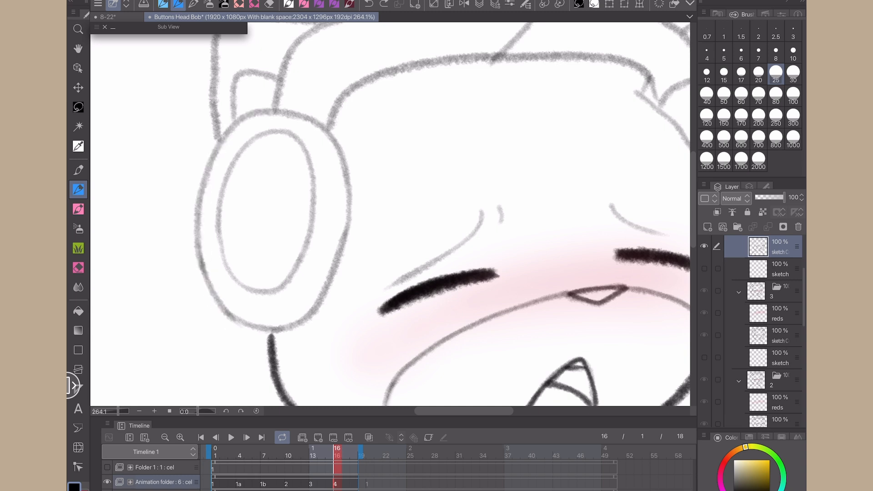
mouse_move(238, 117)
mouse_down()
mouse_move(198, 275)
mouse_move(306, 320)
mouse_move(346, 146)
mouse_move(234, 120)
mouse_move(202, 186)
mouse_move(126, 265)
mouse_up()
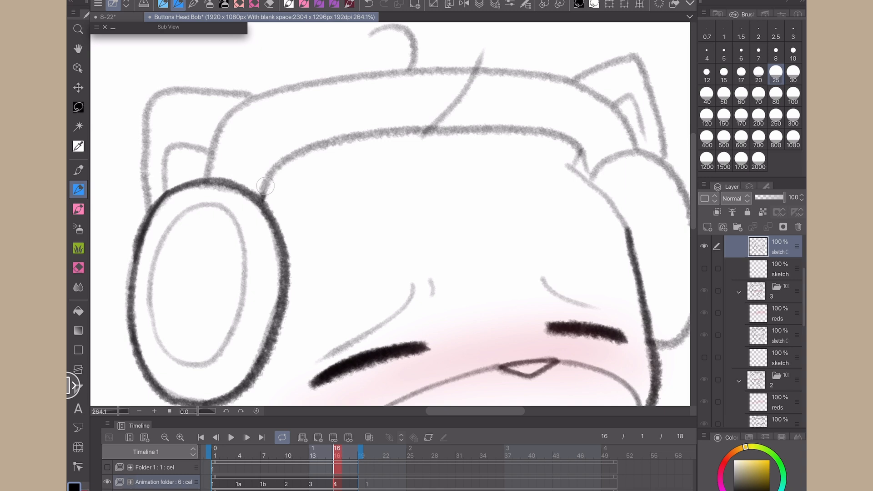
mouse_move(265, 185)
mouse_down()
mouse_move(443, 131)
mouse_move(572, 142)
mouse_up()
mouse_move(636, 150)
mouse_down()
mouse_move(614, 110)
mouse_move(522, 72)
mouse_move(357, 75)
mouse_move(243, 101)
mouse_move(209, 175)
mouse_up()
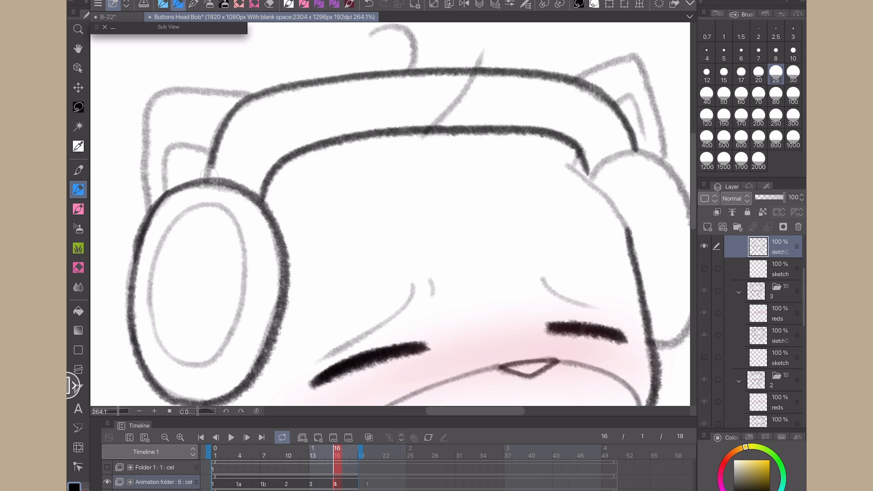
- Darken the left cat ear's outer outline and the top of its inner line in cel 4
mouse_move(249, 97)
mouse_down()
mouse_move(159, 90)
mouse_move(145, 124)
mouse_move(147, 209)
mouse_move(151, 101)
mouse_up()
key(ctrl+z)
key(ctrl+z)
mouse_move(146, 215)
mouse_down()
mouse_move(145, 115)
mouse_move(194, 89)
mouse_move(251, 94)
mouse_up()
drag(218, 147, 173, 146)
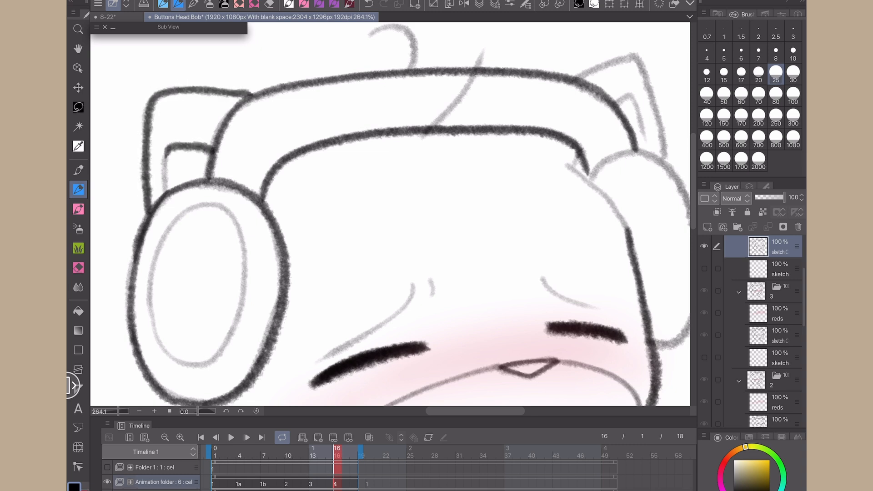
- Darken the curled hair tuft and the hair strand crossing the headband in cel 4
drag(409, 182, 342, 299)
drag(348, 162, 302, 153)
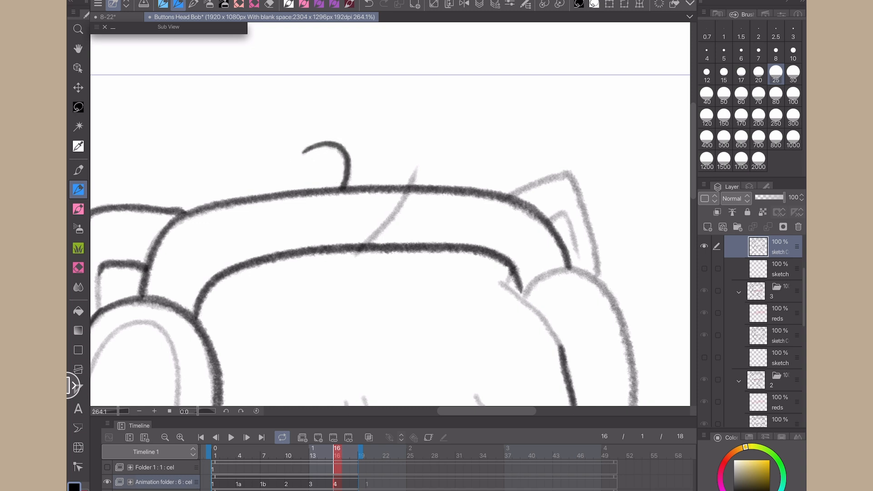
drag(357, 253, 415, 170)
key(ctrl+z)
drag(359, 251, 416, 169)
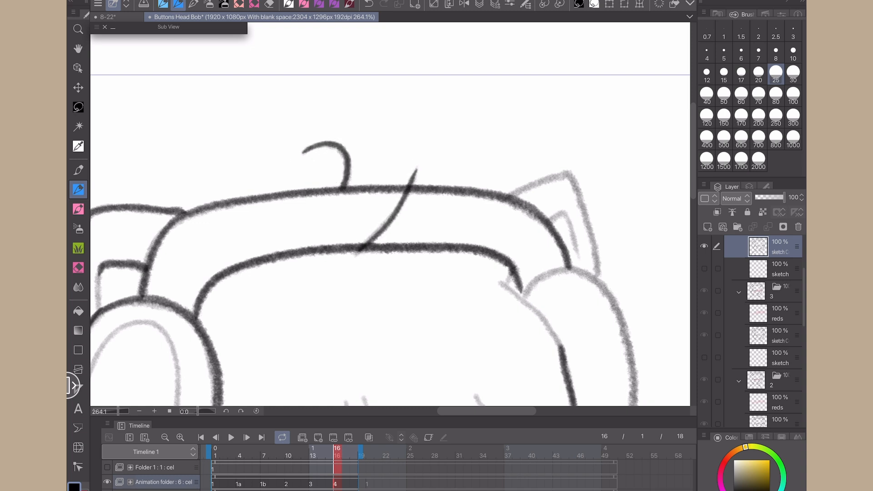
- Darken the right cat ear's outline, the top of its inner line and the small mark at the headband's right end in cel 4
drag(548, 294, 407, 278)
mouse_move(367, 180)
mouse_down()
mouse_move(427, 159)
mouse_move(442, 181)
mouse_move(456, 258)
mouse_up()
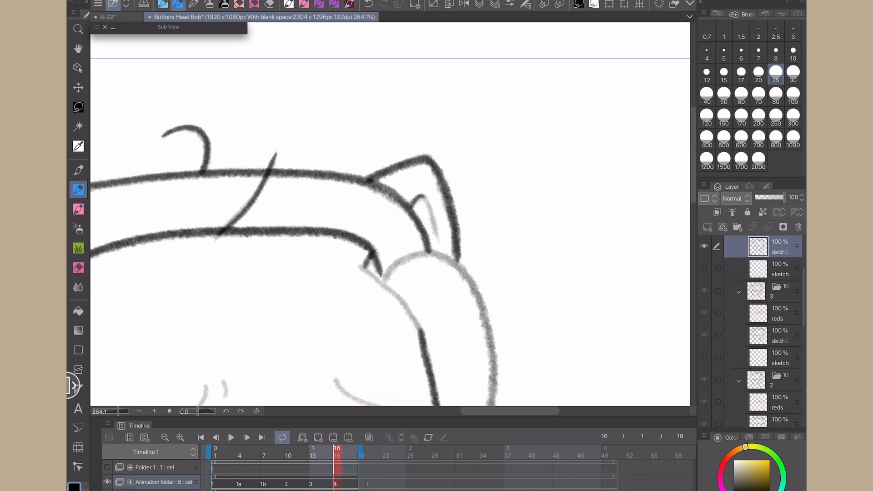
click(163, 4)
click(178, 4)
- Darken the upper right edge of the face and the right ear cup's outline in cel 4
drag(428, 273, 327, 143)
mouse_move(323, 205)
mouse_down()
mouse_move(291, 159)
mouse_move(260, 137)
mouse_up()
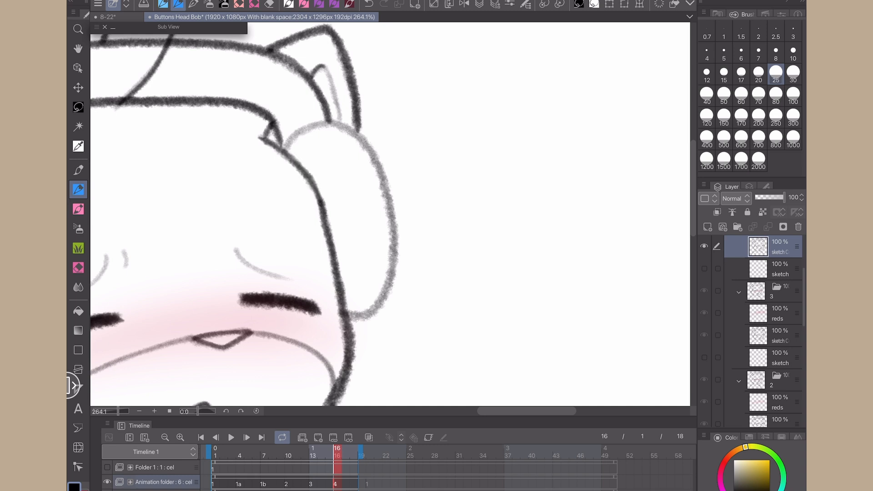
mouse_move(342, 313)
mouse_down()
mouse_move(390, 290)
mouse_move(393, 227)
mouse_move(378, 161)
mouse_move(347, 131)
mouse_move(303, 128)
mouse_move(280, 152)
mouse_up()
- Play the head bob animation to check the darkened lines, stop it and save the file
scroll(416, 178, down, 5)
scroll(286, 245, up, 3)
drag(189, 271, 214, 246)
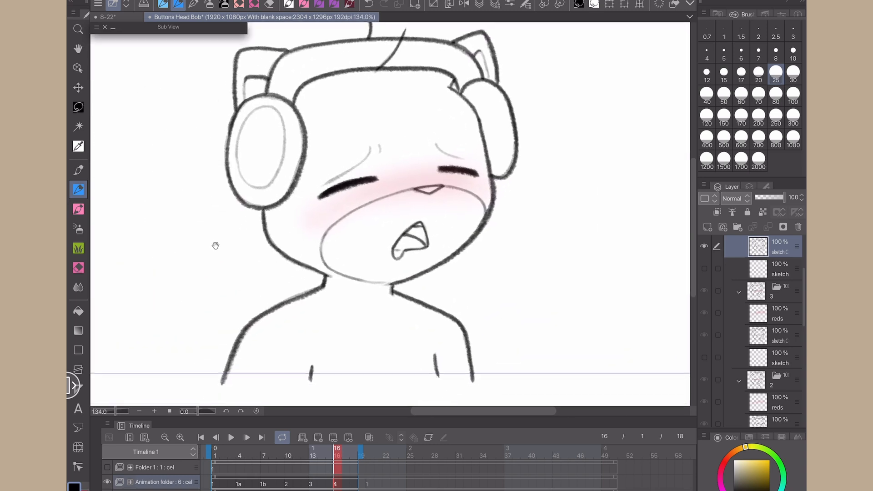
scroll(214, 245, down, 1)
scroll(204, 241, down, 1)
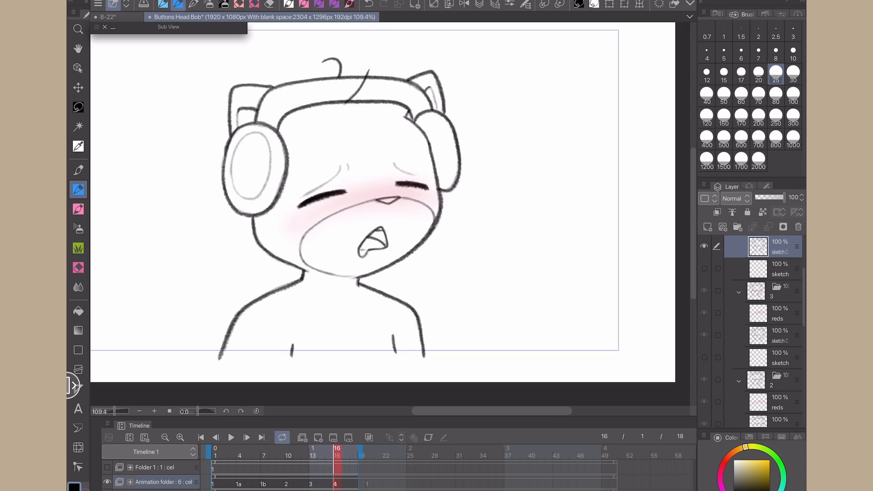
scroll(247, 220, down, 1)
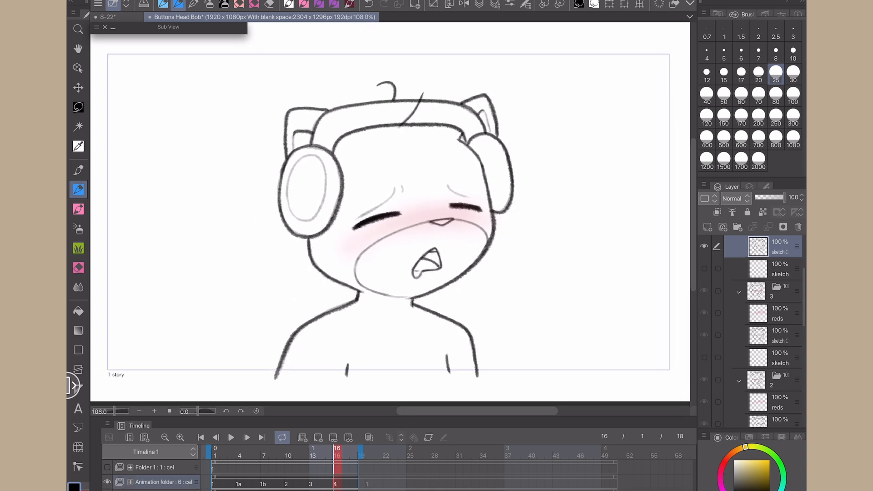
scroll(247, 220, down, 1)
click(230, 437)
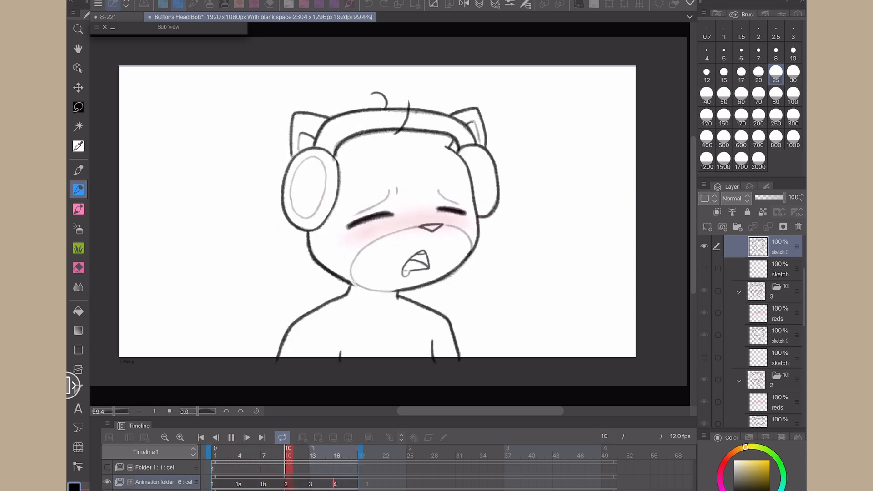
click(231, 437)
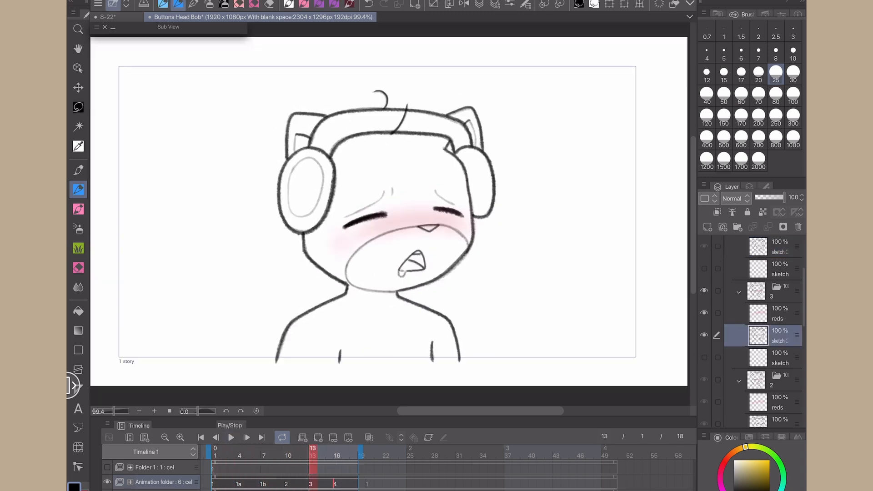
key(ctrl+s)
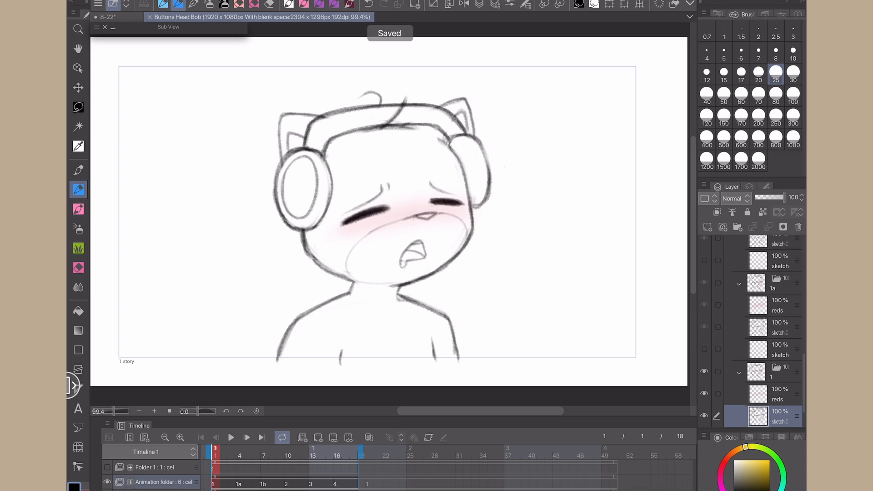
- Darken the left cat ear's outer outline and the outer and inner headband lines in cel 1 on frame 1
scroll(347, 145, up, 5)
drag(163, 182, 205, 240)
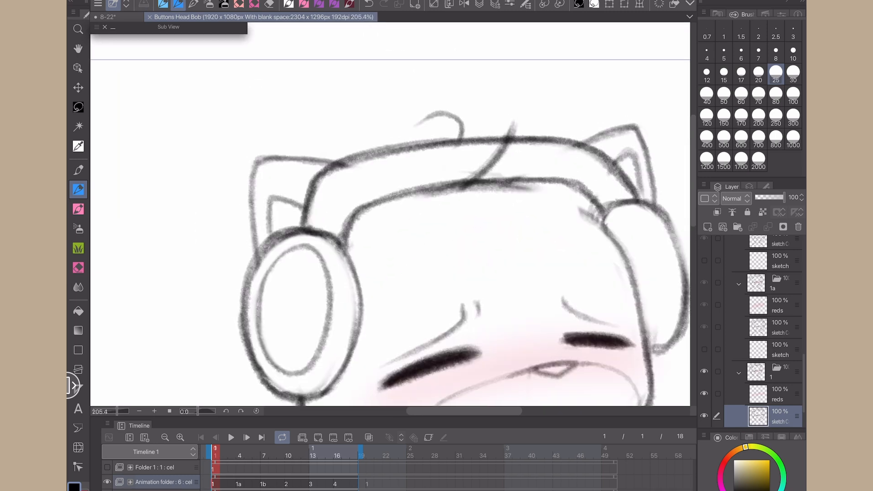
mouse_move(253, 224)
mouse_down()
mouse_move(255, 162)
mouse_move(333, 160)
mouse_up()
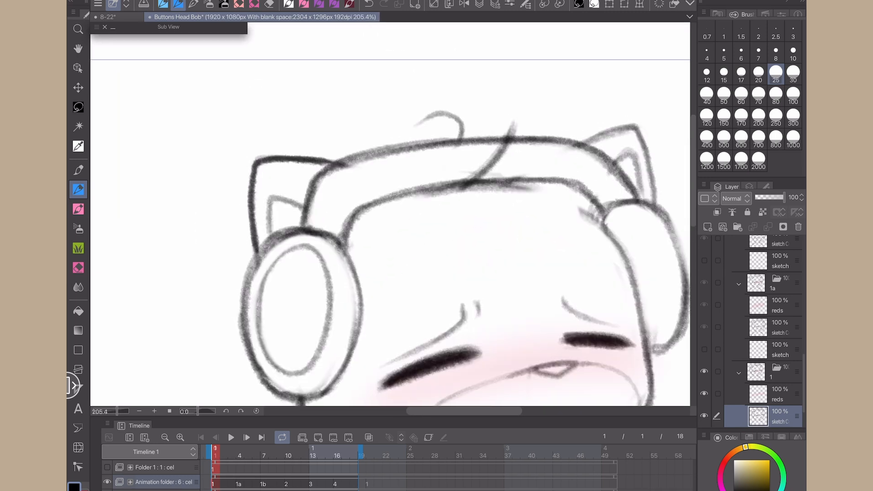
mouse_move(302, 230)
mouse_down()
mouse_move(315, 184)
mouse_move(345, 162)
mouse_move(404, 146)
mouse_move(524, 140)
mouse_move(593, 153)
mouse_up()
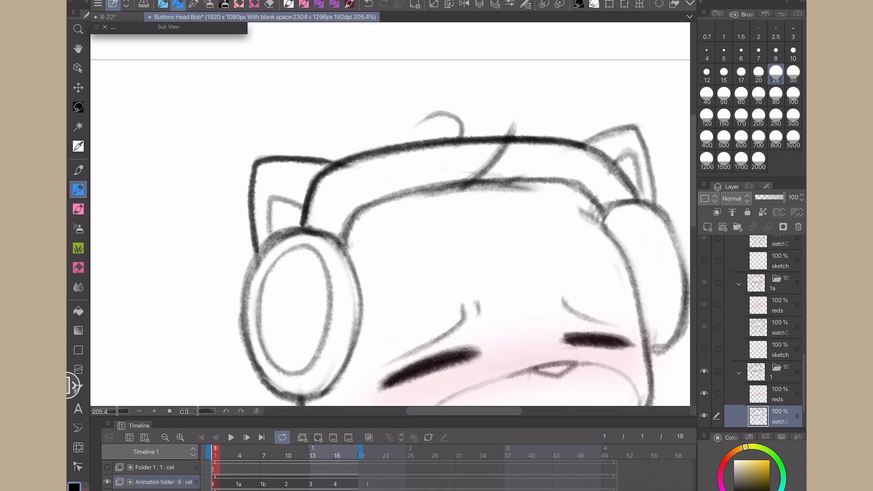
mouse_move(341, 243)
mouse_down()
mouse_move(369, 209)
mouse_move(446, 184)
mouse_move(564, 183)
mouse_move(607, 213)
mouse_up()
drag(630, 183, 587, 149)
- Darken the left ear cup's outer outline in cel 1 with the size 25 pen
scroll(175, 237, down, 2)
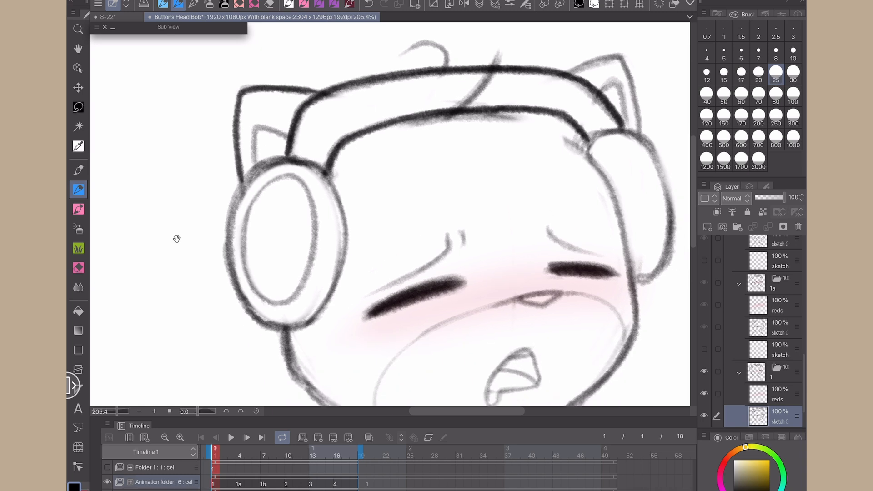
click(78, 267)
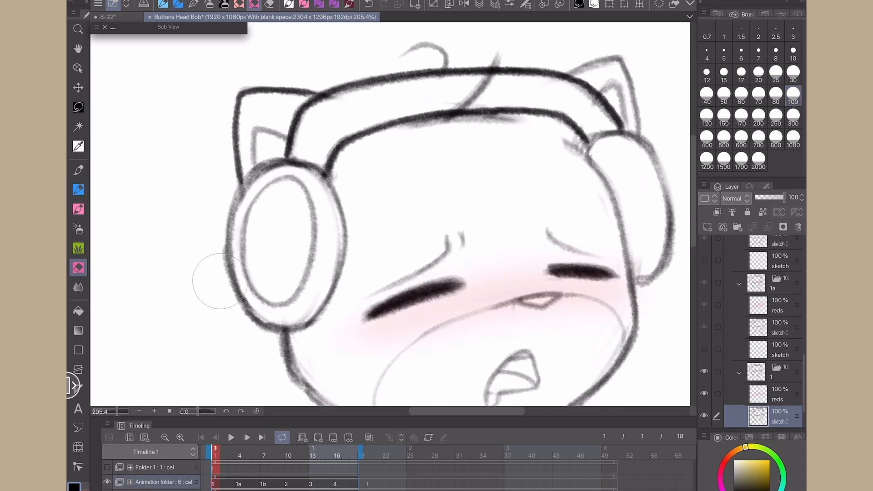
click(78, 189)
scroll(206, 213, up, 3)
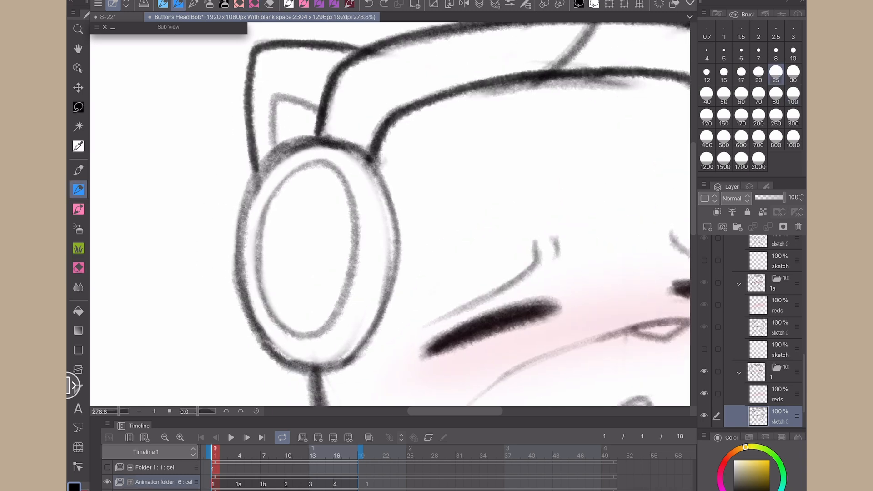
mouse_move(329, 142)
mouse_down()
mouse_move(266, 173)
mouse_move(241, 294)
mouse_move(304, 374)
mouse_move(386, 313)
mouse_move(402, 205)
mouse_move(384, 165)
mouse_move(316, 141)
mouse_move(240, 238)
mouse_move(260, 338)
mouse_move(323, 377)
mouse_move(382, 320)
mouse_move(407, 238)
mouse_move(382, 171)
mouse_up()
key(ctrl+z)
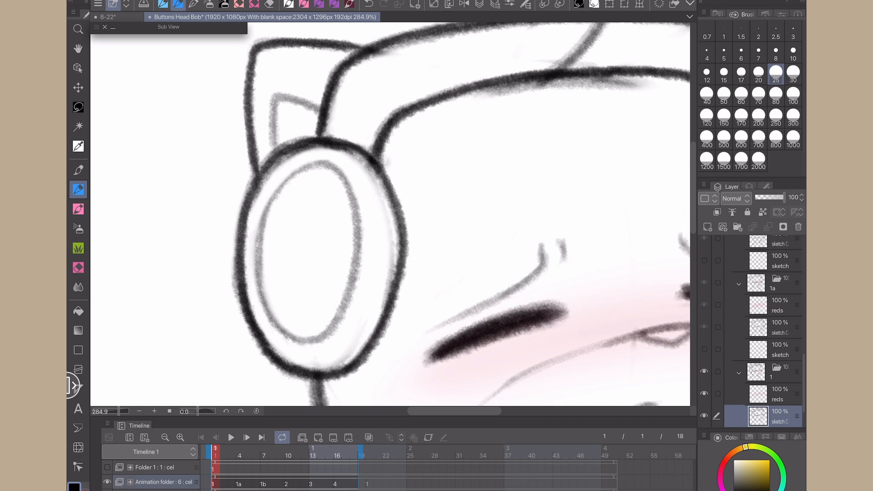
- Clean stray sketch marks along the left ear cup outline in cel 1 with the size 100 eraser, touching up its right edge with the size 17 pen
key(e)
drag(403, 207, 408, 297)
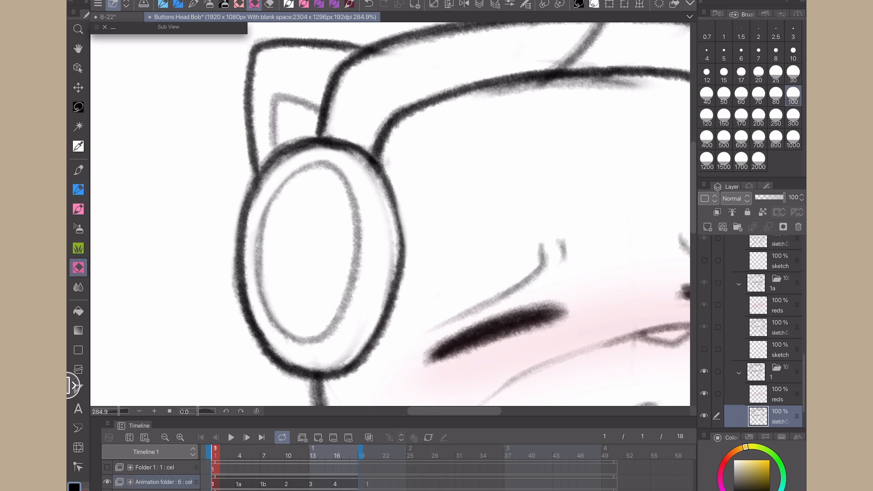
drag(410, 255, 409, 272)
key(p)
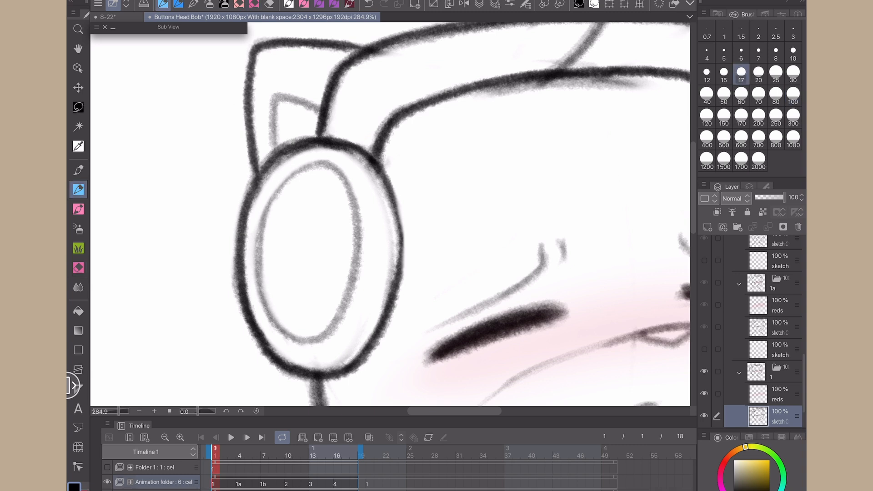
drag(393, 205, 400, 279)
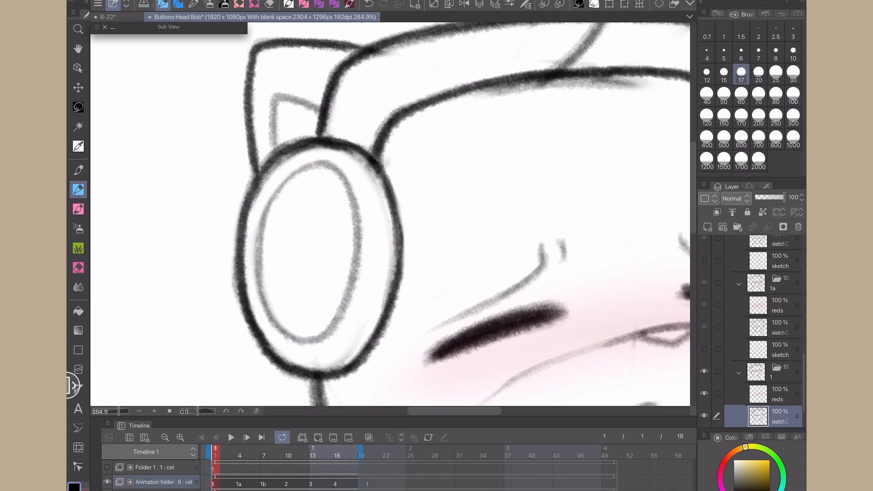
key(e)
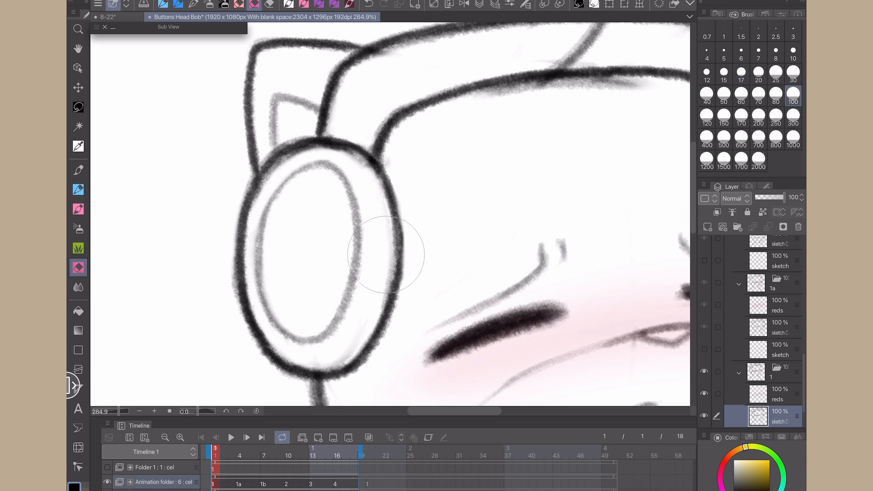
drag(358, 336, 335, 355)
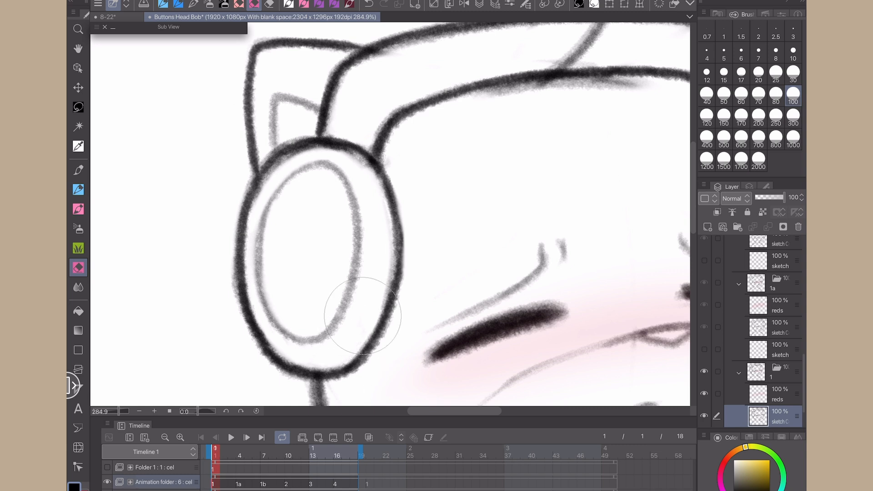
mouse_move(370, 176)
mouse_down()
mouse_move(322, 154)
mouse_move(279, 175)
mouse_move(260, 199)
mouse_up()
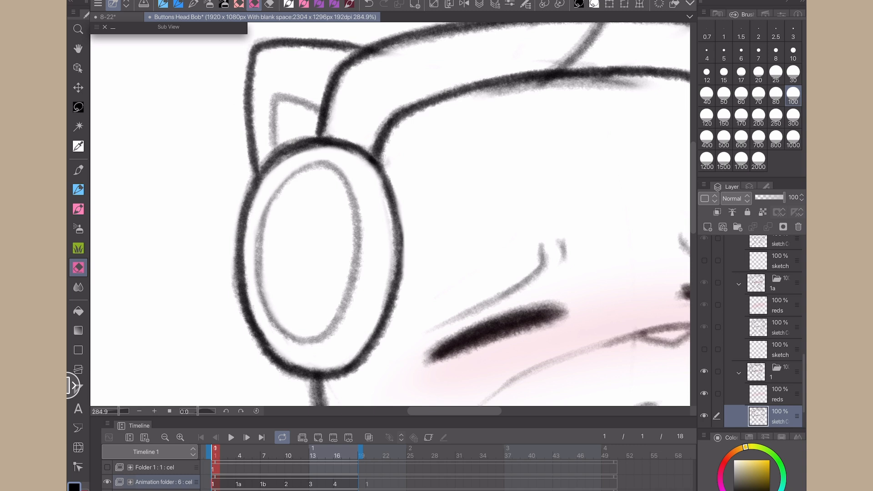
- Darken the top of the left cat ear's inner line in cel 1 with the size 25 pen
scroll(390, 214, down, 3)
scroll(174, 142, up, 4)
key(p)
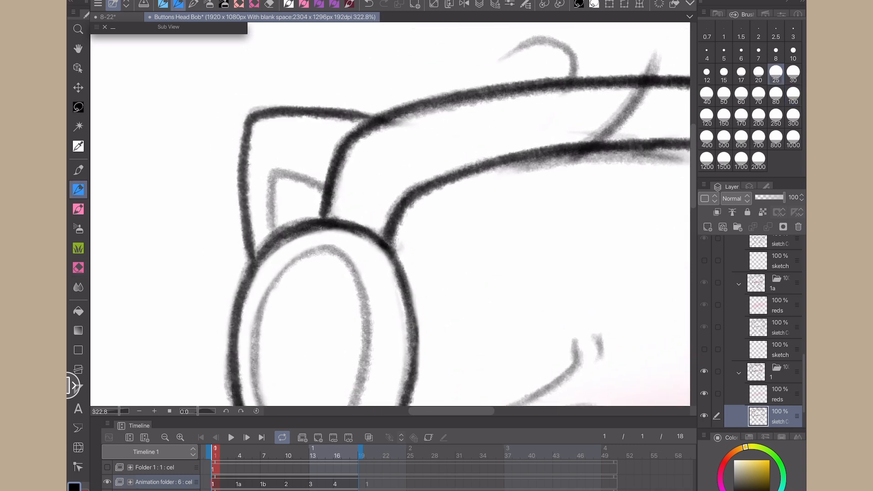
drag(291, 174, 327, 186)
- Erase the faint stray marks around the left half of the headband lines in cel 1 with the size 100 eraser
key(e)
drag(390, 214, 334, 235)
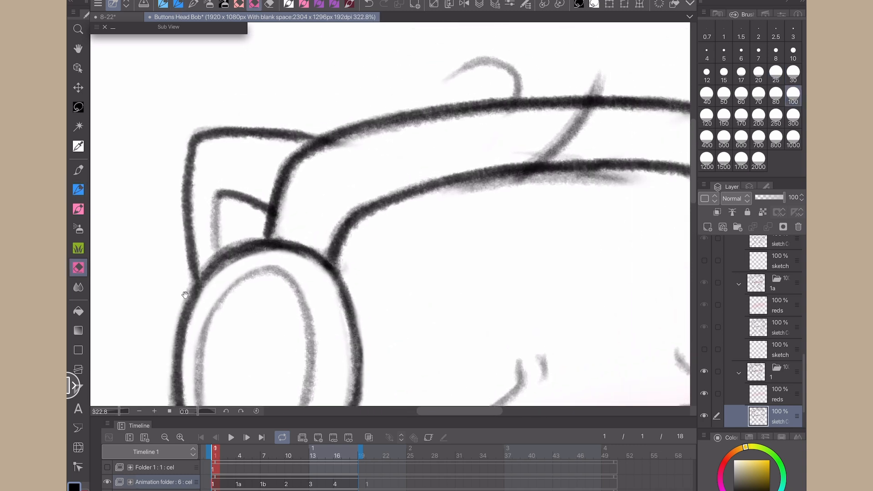
mouse_move(353, 146)
mouse_down()
mouse_move(426, 128)
mouse_move(517, 128)
mouse_up()
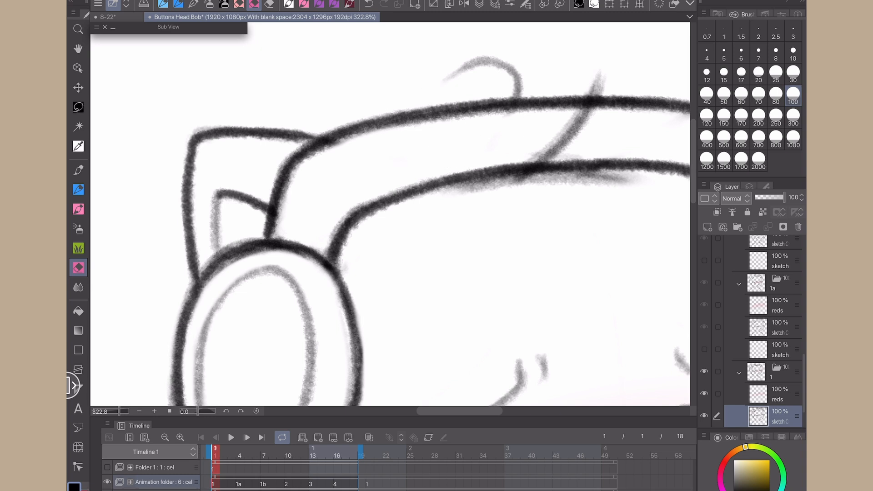
mouse_move(460, 200)
mouse_down()
mouse_move(618, 190)
mouse_move(576, 183)
mouse_move(530, 193)
mouse_up()
- Erase stray sketch marks around the headband's right end and the right ear cup in cel 1
mouse_move(520, 368)
mouse_down()
mouse_move(337, 170)
mouse_move(347, 121)
mouse_up()
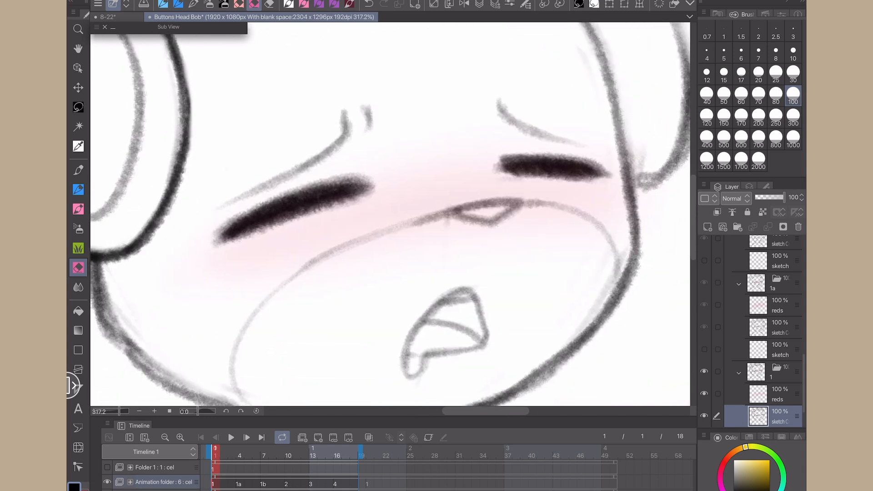
scroll(390, 214, down, 3)
drag(216, 279, 136, 342)
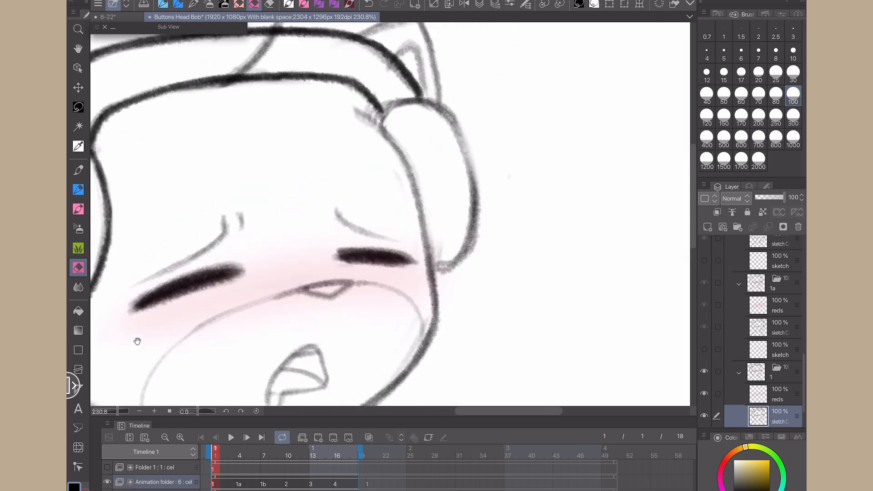
scroll(403, 150, up, 4)
drag(466, 307, 436, 364)
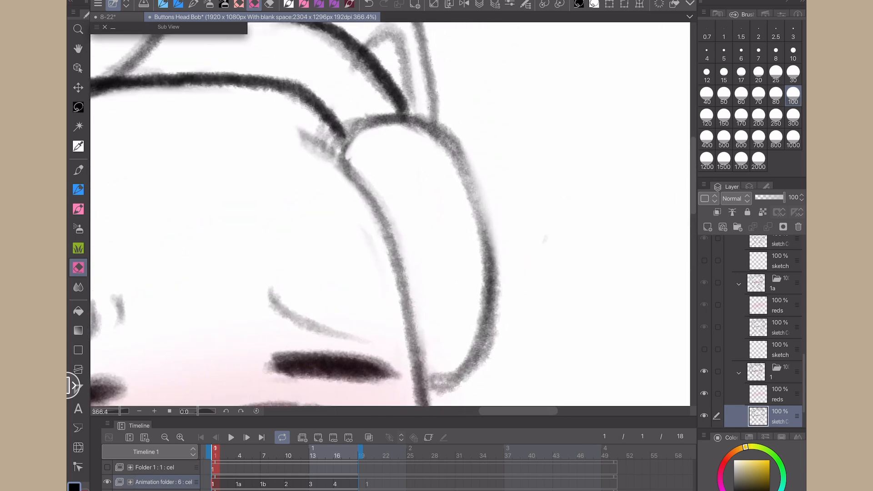
drag(336, 142, 327, 134)
drag(364, 112, 376, 111)
drag(390, 214, 437, 287)
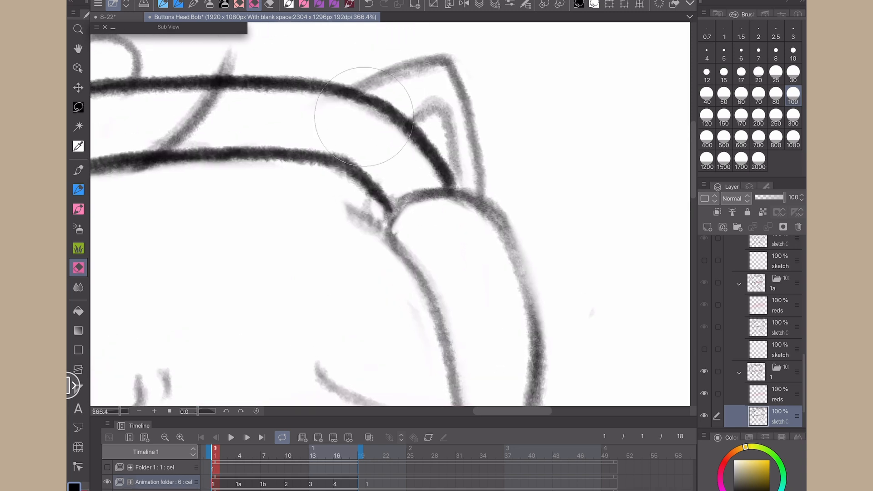
- Save the Buttons Head Bob drawing
key(p)
drag(228, 328, 194, 243)
scroll(194, 243, down, 3)
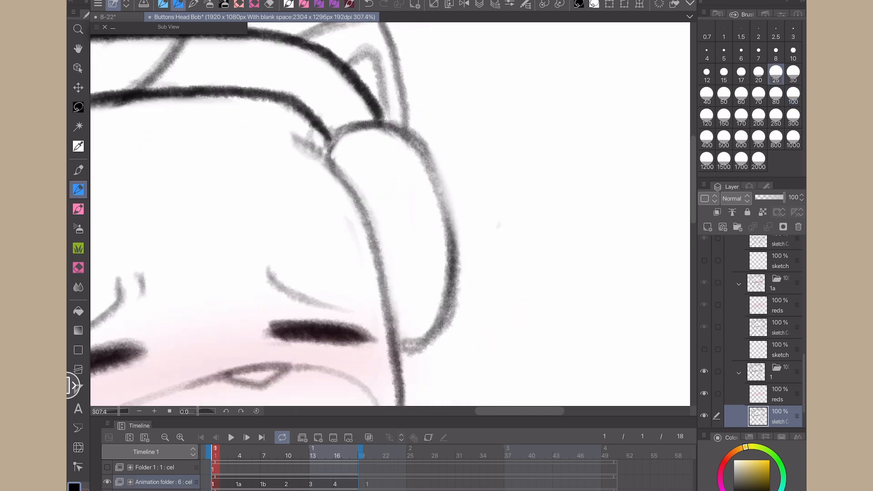
key(e)
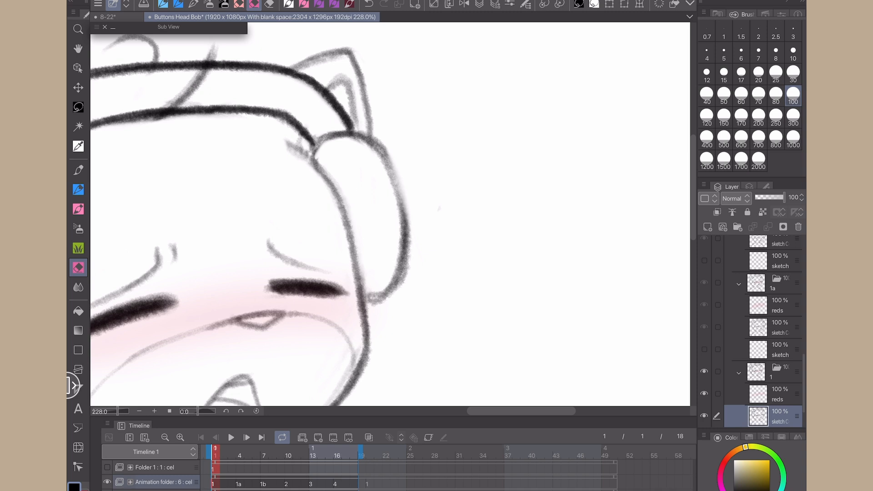
key(p)
drag(350, 273, 385, 211)
key(e)
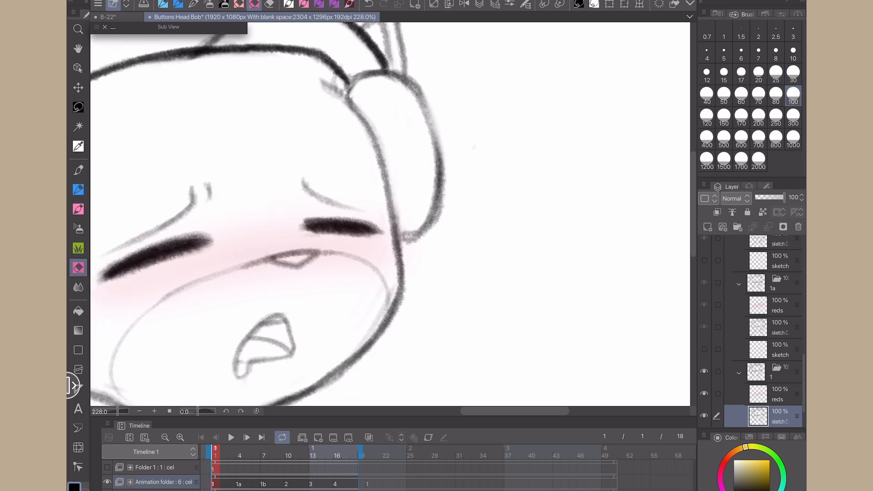
mouse_move(375, 313)
mouse_down()
mouse_move(378, 289)
mouse_move(507, 179)
mouse_up()
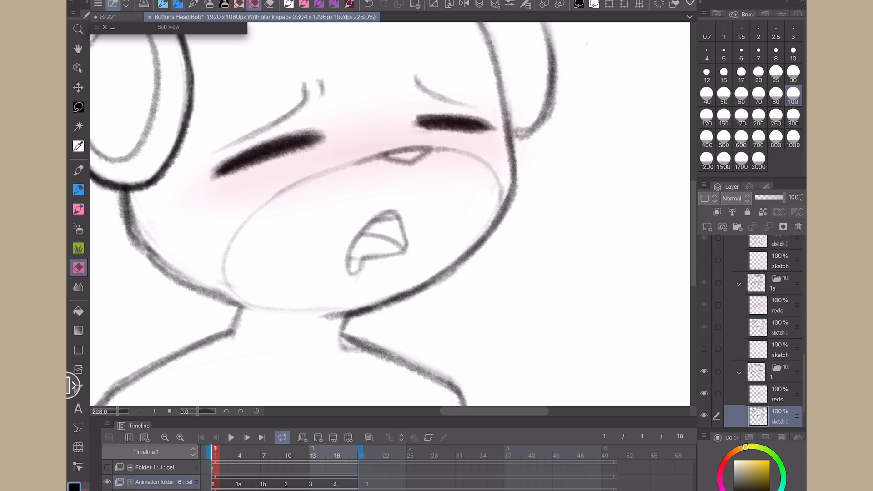
key(ctrl+s)
- Erase the faint stray marks inside the left cheek and jaw outline in cel 1 with the size 100 eraser
drag(131, 302, 194, 301)
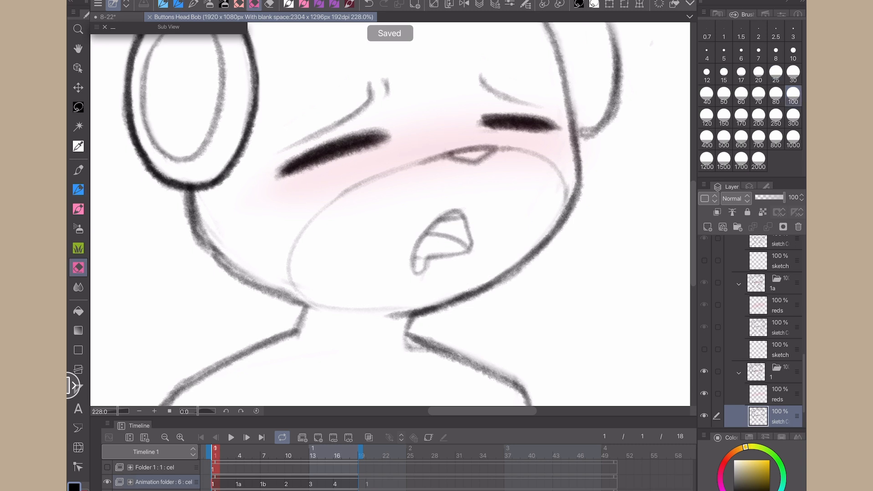
drag(207, 199, 223, 243)
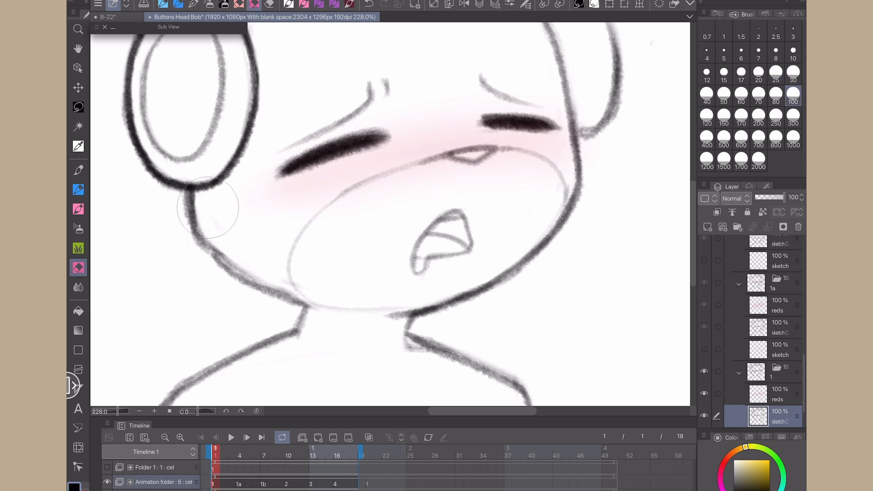
drag(208, 207, 249, 249)
- Darken the left jaw line from the ear cup to the neck in cel 1 with the size 25 pen, trimming its tip
key(p)
scroll(132, 236, up, 2)
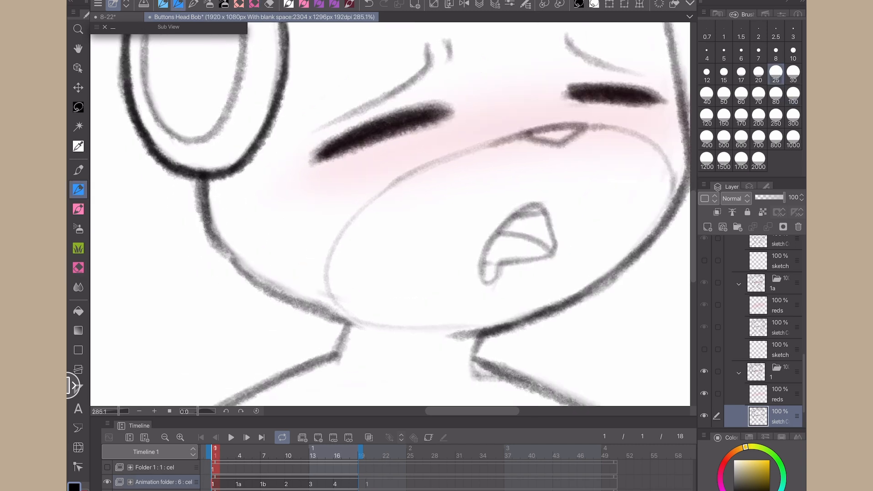
mouse_move(203, 178)
mouse_down()
mouse_move(211, 230)
mouse_move(287, 296)
mouse_move(365, 327)
mouse_up()
drag(173, 333, 208, 258)
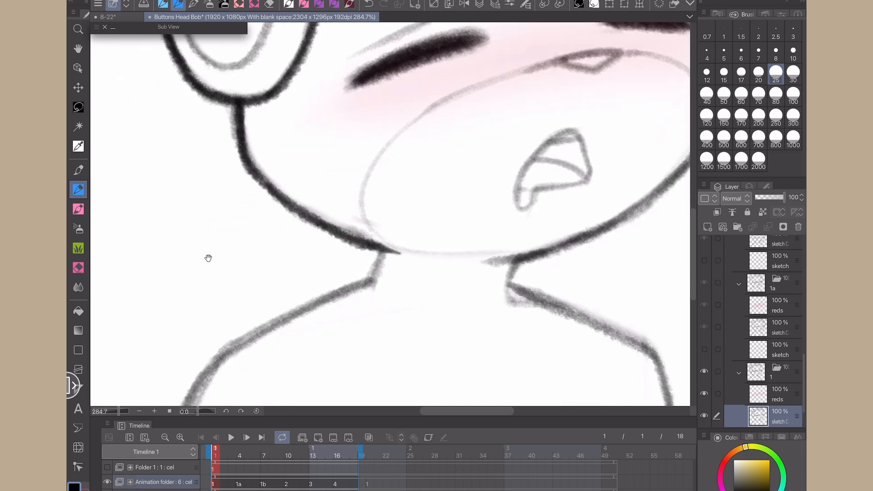
key(e)
drag(395, 250, 402, 255)
- Darken the left side of the neck, the left shoulder and the left arm lines in cel 1 with the size 25 pen
key(p)
mouse_move(161, 311)
mouse_down()
mouse_move(185, 288)
mouse_move(198, 244)
mouse_up()
mouse_move(421, 181)
mouse_down()
mouse_move(411, 212)
mouse_move(260, 285)
mouse_move(200, 405)
mouse_up()
drag(183, 307, 174, 261)
drag(377, 331, 371, 371)
scroll(390, 213, down, 3)
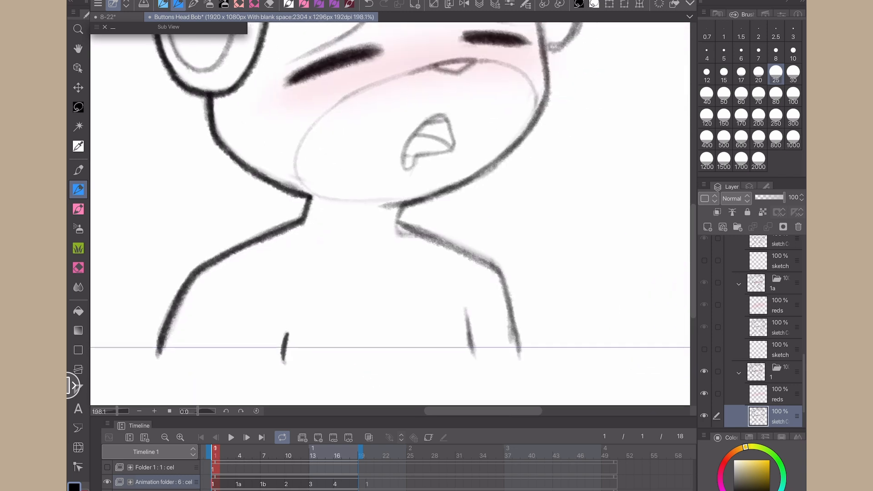
- Erase the stray sketch marks beneath the right corner of the neck in cel 1 with the size 100 eraser
key(e)
scroll(268, 114, up, 3)
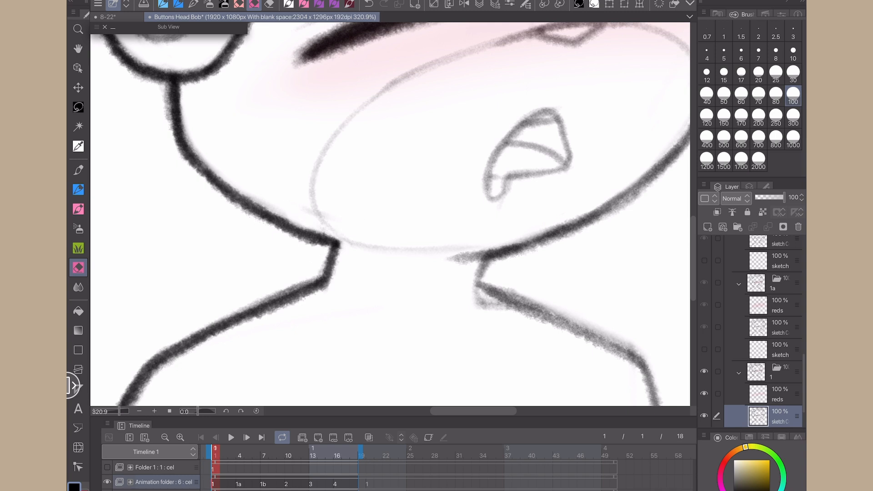
drag(390, 214, 331, 200)
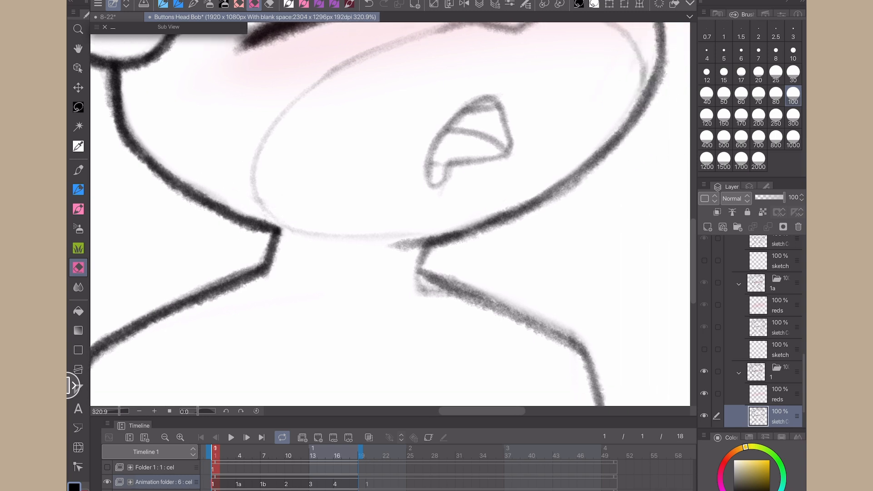
drag(423, 293, 455, 314)
scroll(190, 271, down, 4)
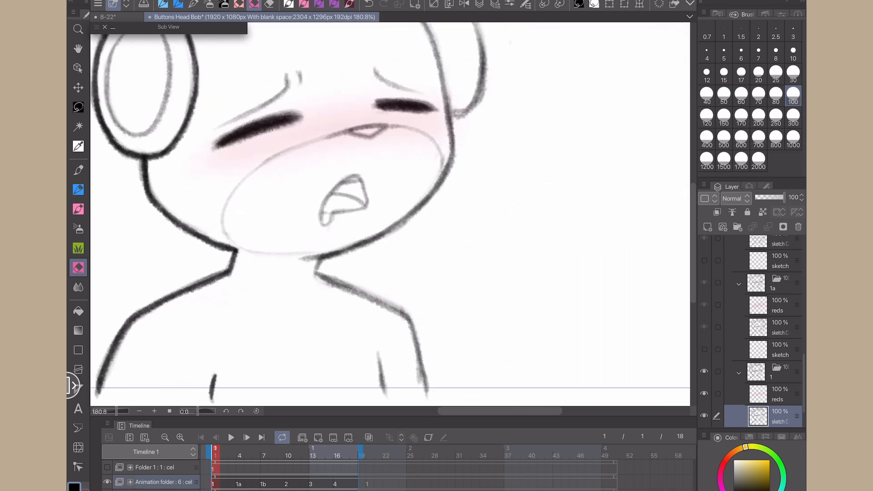
- Darken the right side of the neck, the right shoulder and the right arm lines in cel 1 with the size 25 pen
key(p)
scroll(361, 362, up, 2)
scroll(421, 387, down, 1)
mouse_move(421, 387)
mouse_down()
mouse_move(401, 306)
mouse_move(332, 264)
mouse_up()
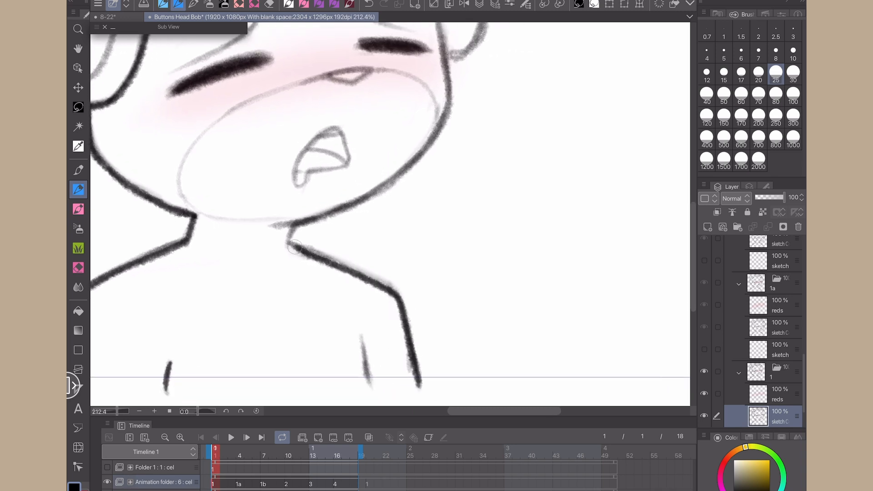
drag(362, 337, 374, 392)
- Darken the triangular nose outline in cel 1 with the size 25 pen, redoing the stroke as needed
scroll(272, 254, up, 4)
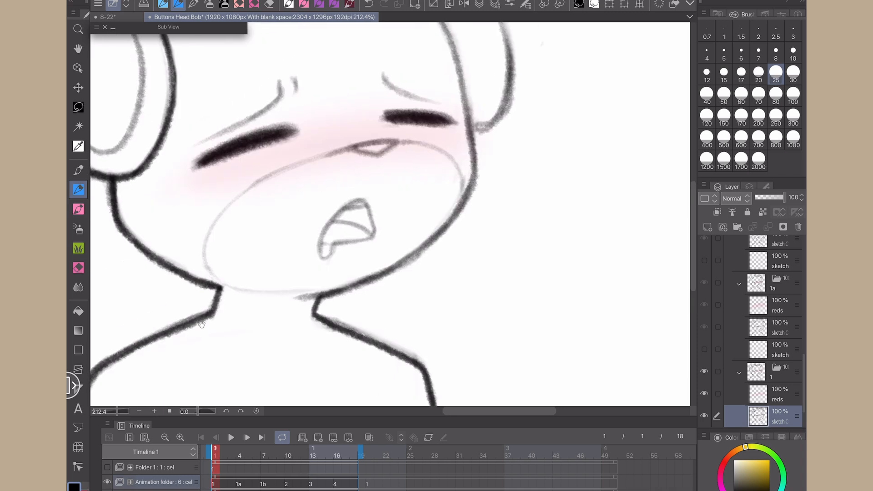
drag(397, 162, 468, 155)
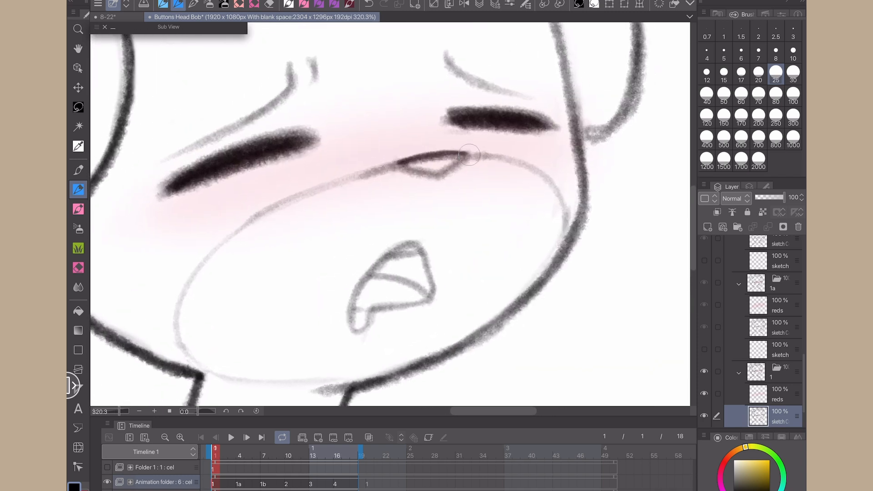
key(ctrl+z)
mouse_move(398, 164)
mouse_down()
mouse_move(462, 156)
mouse_move(438, 177)
mouse_up()
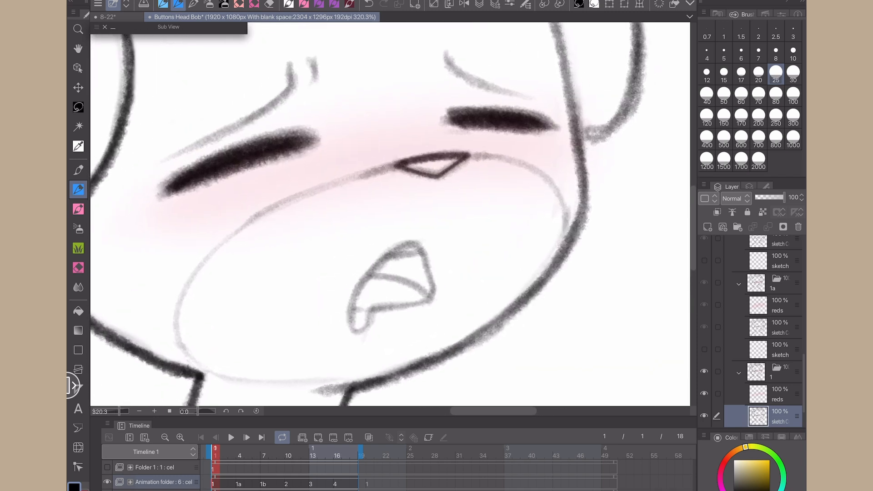
- Darken the mouth outline and its inner teeth and tongue lines in cel 1 with the size 25 pen
mouse_move(351, 307)
mouse_down()
mouse_move(390, 253)
mouse_move(415, 244)
mouse_up()
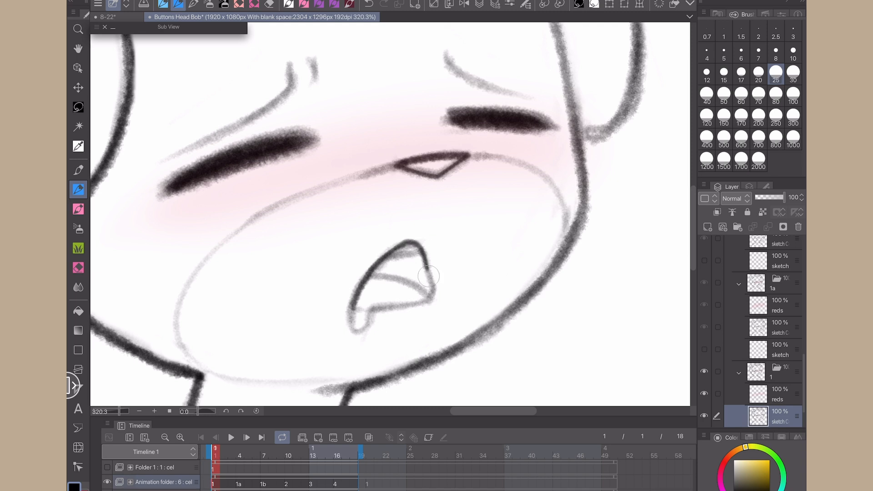
drag(373, 310, 431, 300)
key(ctrl+z)
drag(401, 256, 415, 254)
key(ctrl+z)
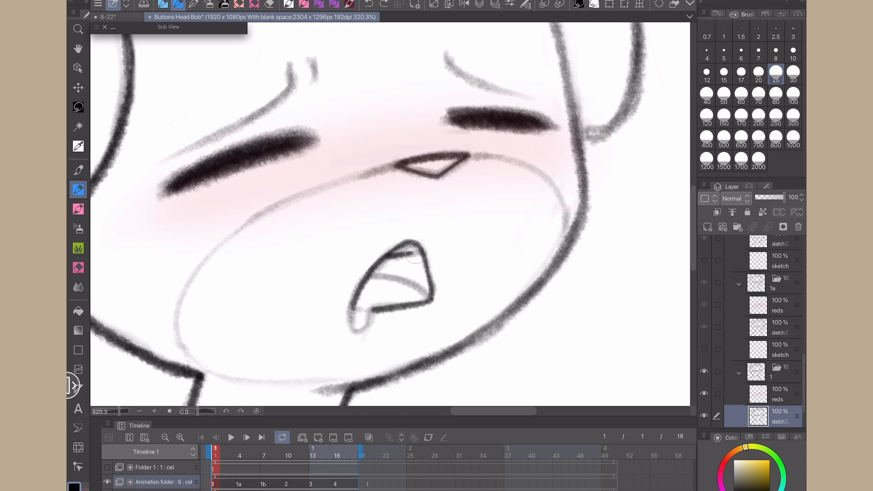
drag(430, 300, 366, 274)
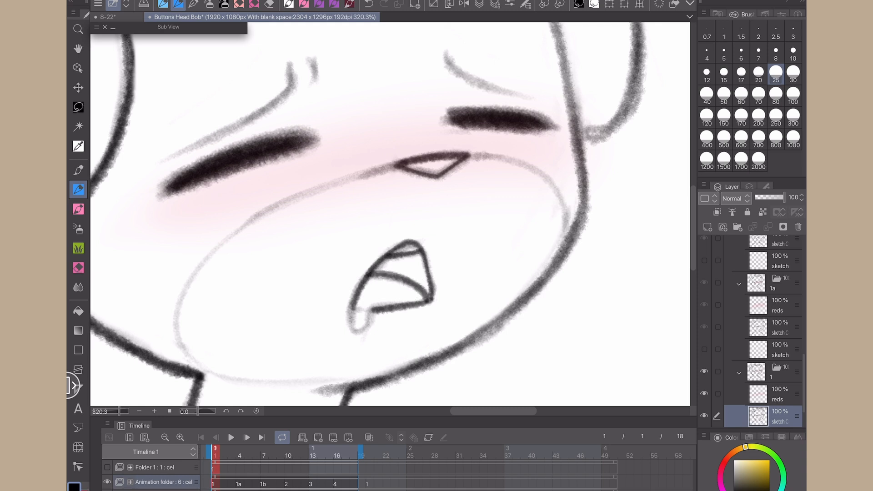
- Trace the small lobe at the mouth's lower-left corner in cel 1 with the size 17 pen
click(163, 4)
key(ctrl+z)
drag(353, 311, 354, 331)
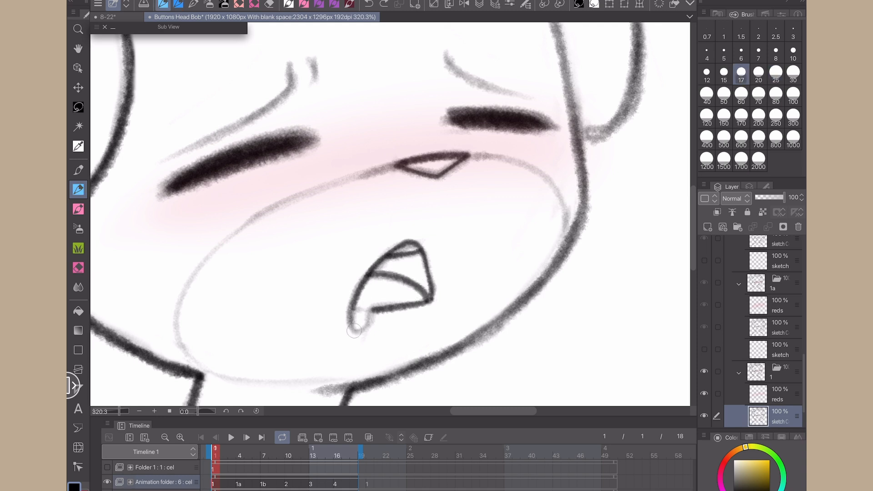
- Darken the oval muzzle outline around the nose and mouth in cel 1 with the size 17 pen and save the drawing
mouse_move(396, 163)
mouse_down()
mouse_move(314, 186)
mouse_move(197, 270)
mouse_move(181, 323)
mouse_move(337, 352)
mouse_up()
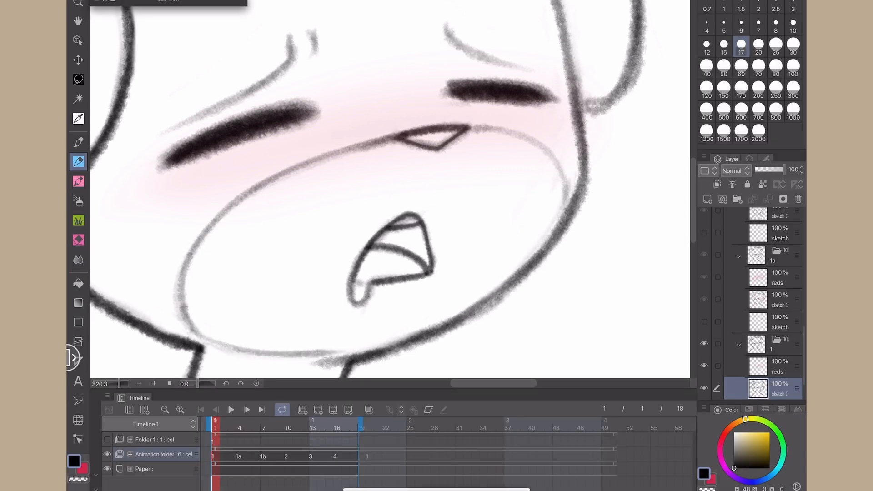
key(ctrl+z)
drag(190, 324, 341, 360)
key(ctrl+z)
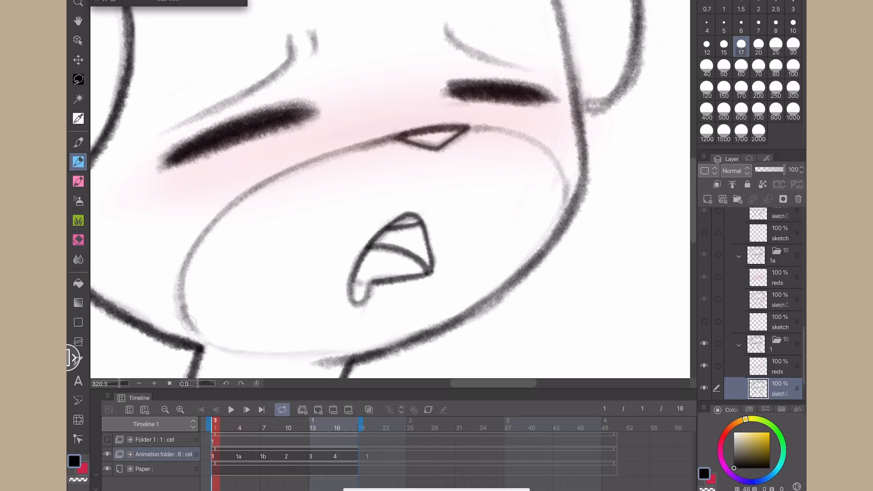
drag(190, 322, 350, 363)
mouse_move(565, 211)
mouse_down()
mouse_move(534, 139)
mouse_move(470, 129)
mouse_up()
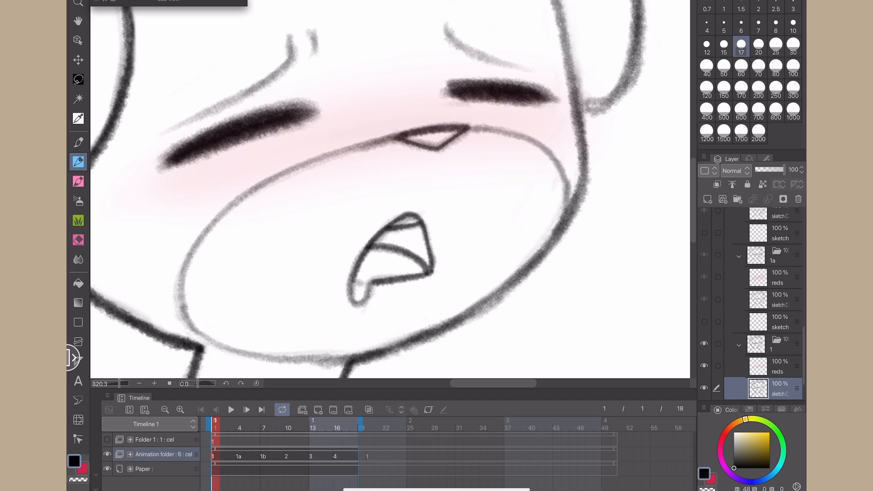
key(e)
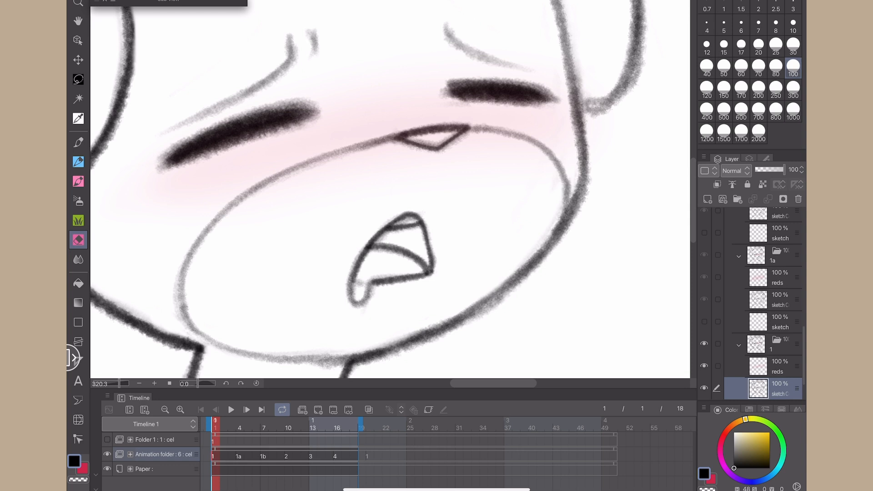
key(p)
scroll(390, 189, down, 5)
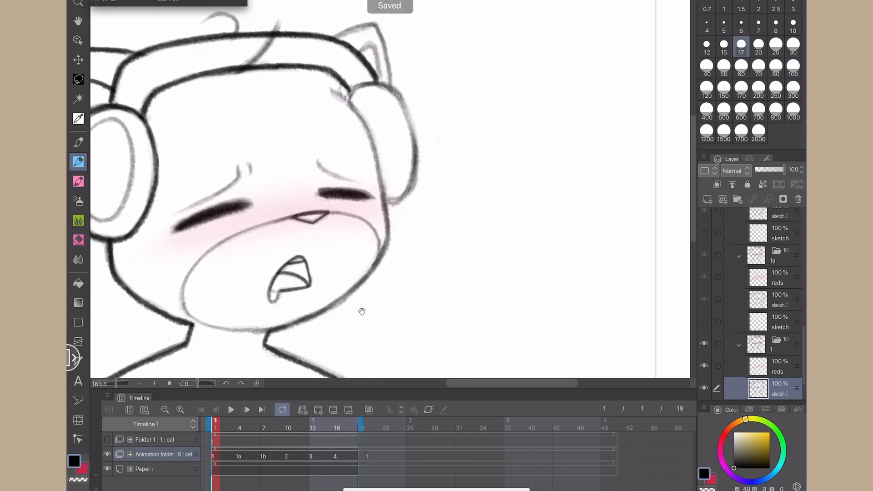
- Darken the right side of the face from the headband down to the jaw in cel 1 with the size 25 pen
key(p)
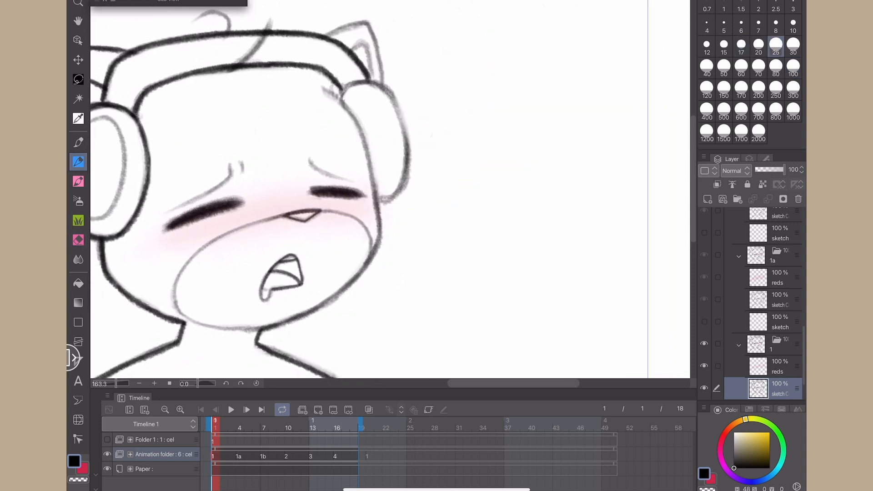
scroll(390, 190, up, 2)
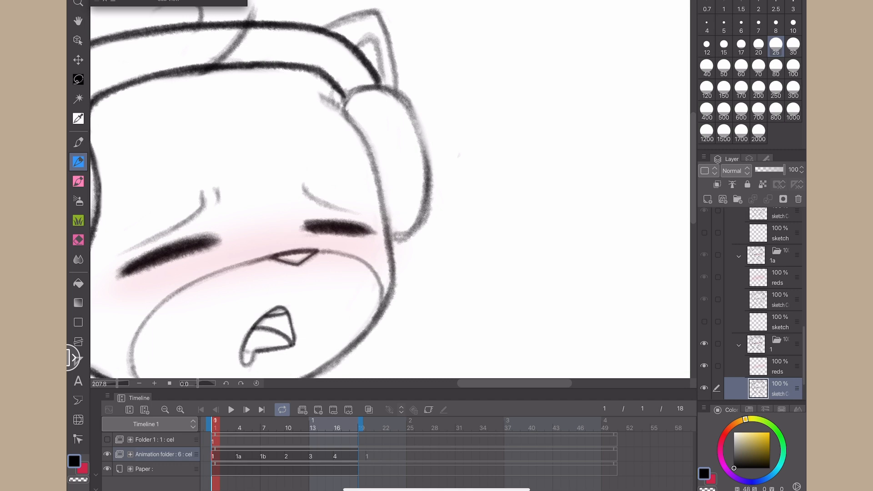
drag(320, 93, 347, 117)
mouse_move(369, 153)
mouse_down()
mouse_move(388, 279)
mouse_move(380, 310)
mouse_move(418, 229)
mouse_move(381, 278)
mouse_move(326, 311)
mouse_up()
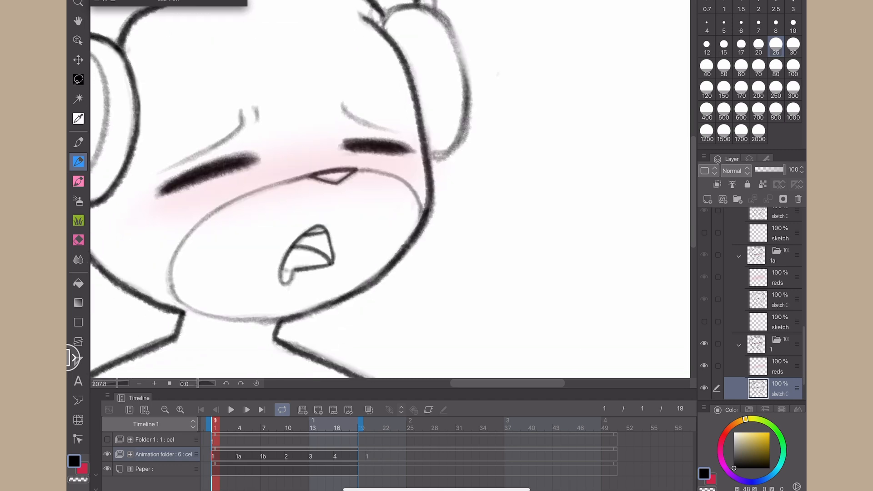
key(ctrl+z)
mouse_move(432, 206)
mouse_down()
mouse_move(360, 288)
mouse_move(328, 305)
mouse_up()
- Darken the right ear cup outline in cel 1 with the size 25 pen
drag(378, 146, 265, 261)
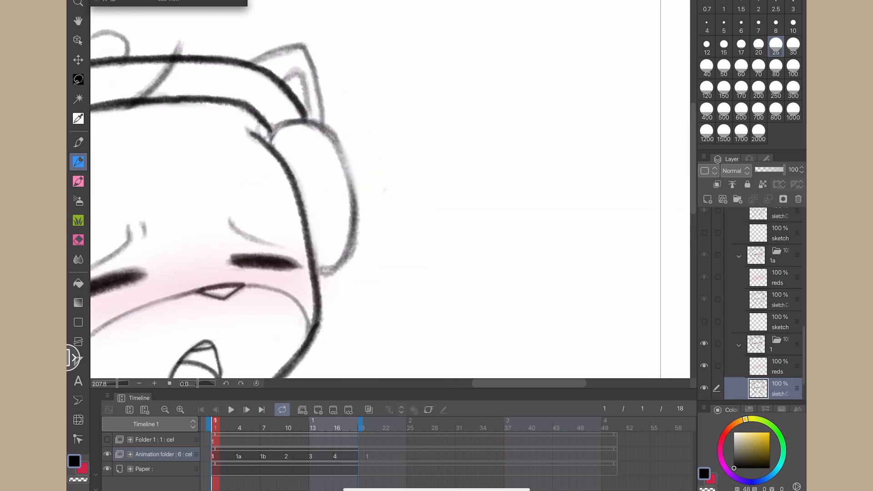
scroll(209, 154, up, 3)
mouse_move(349, 302)
mouse_down()
mouse_move(393, 287)
mouse_move(386, 152)
mouse_move(318, 103)
mouse_move(286, 133)
mouse_up()
- Darken the right cat ear's outer outline and the start of its inner line in cel 1 with the size 25 pen
drag(173, 203, 220, 326)
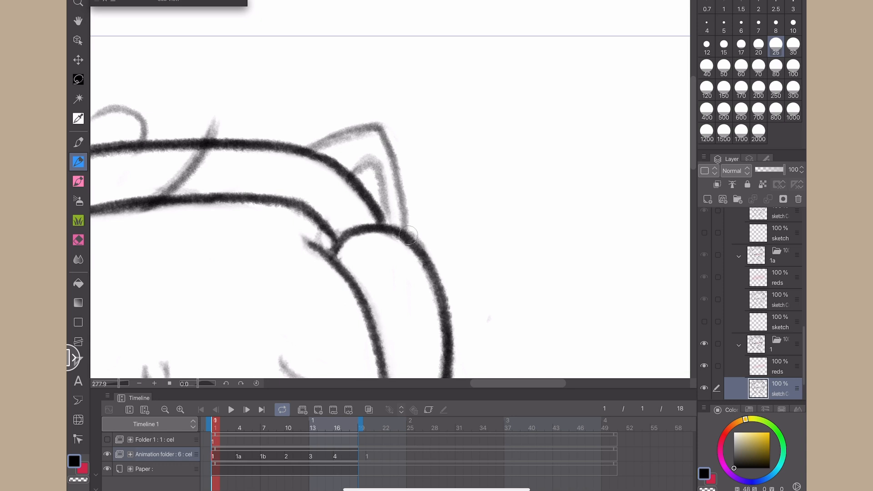
mouse_move(409, 236)
mouse_down()
mouse_move(399, 160)
mouse_move(371, 126)
mouse_move(311, 148)
mouse_up()
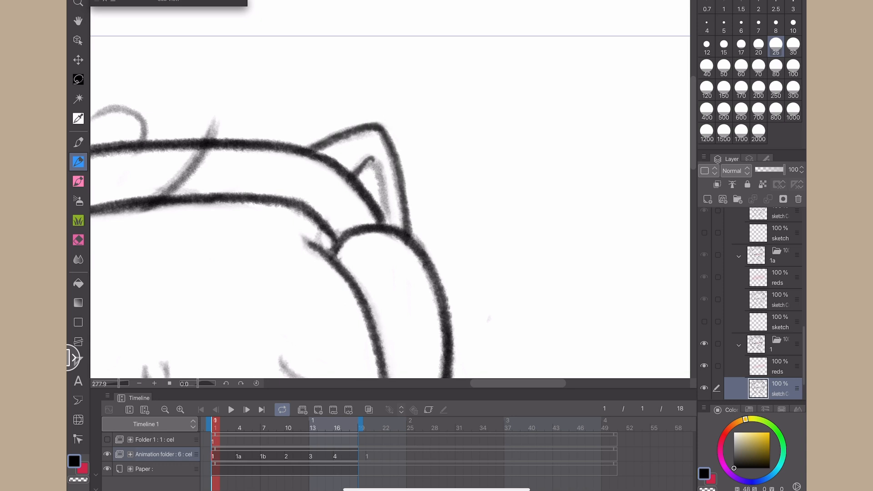
scroll(395, 182, down, 6)
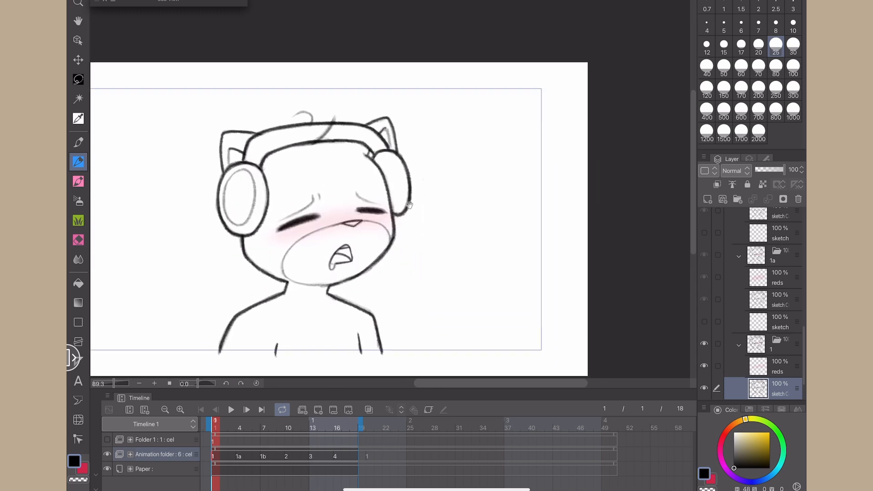
- Darken the hair strands on top of the head across the headband in cel 1 with the size 25 pen
scroll(334, 127, up, 4)
drag(291, 200, 336, 143)
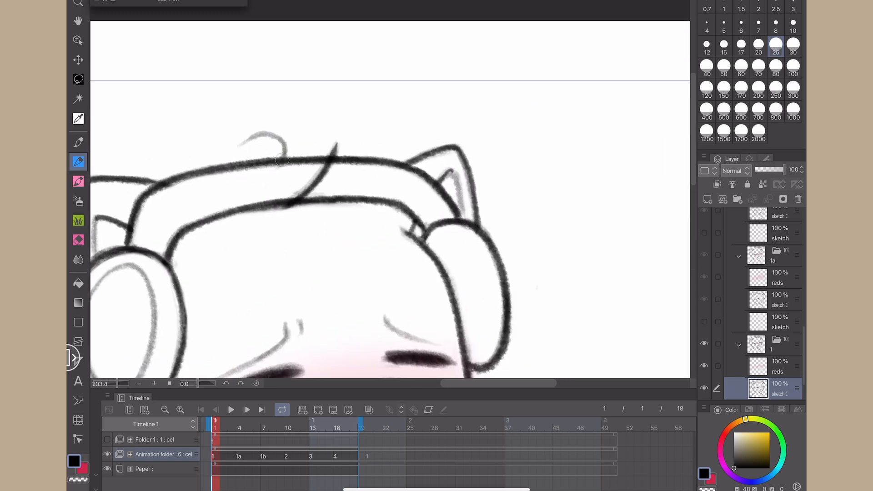
scroll(242, 143, down, 5)
scroll(273, 182, up, 3)
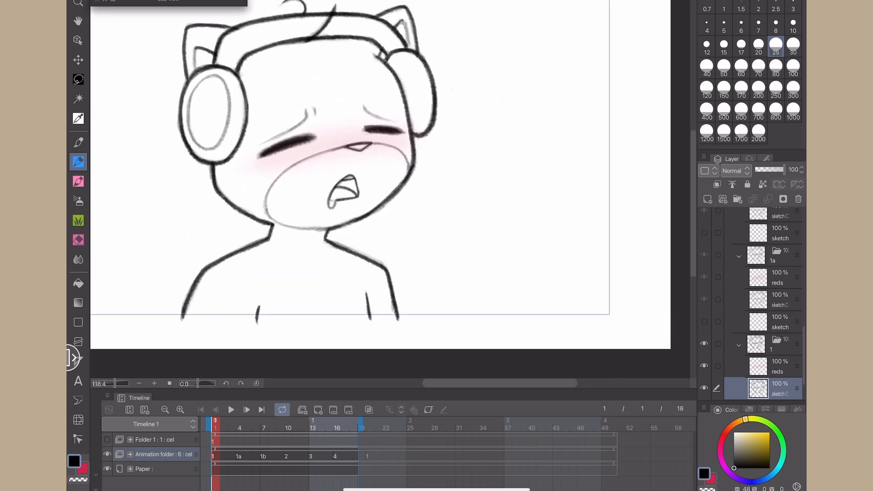
scroll(304, 232, up, 4)
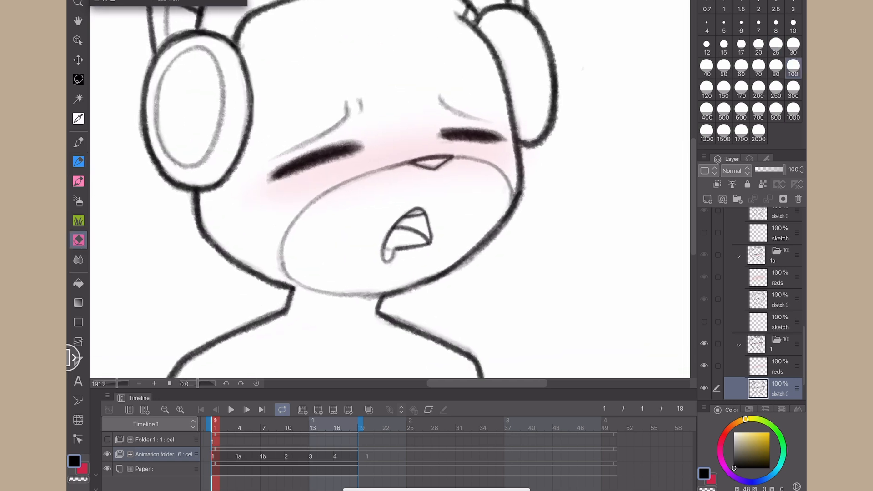
- Play the animation in a loop and examine the line weight across the cels, including close-ups of the ears, headband and face
key(e)
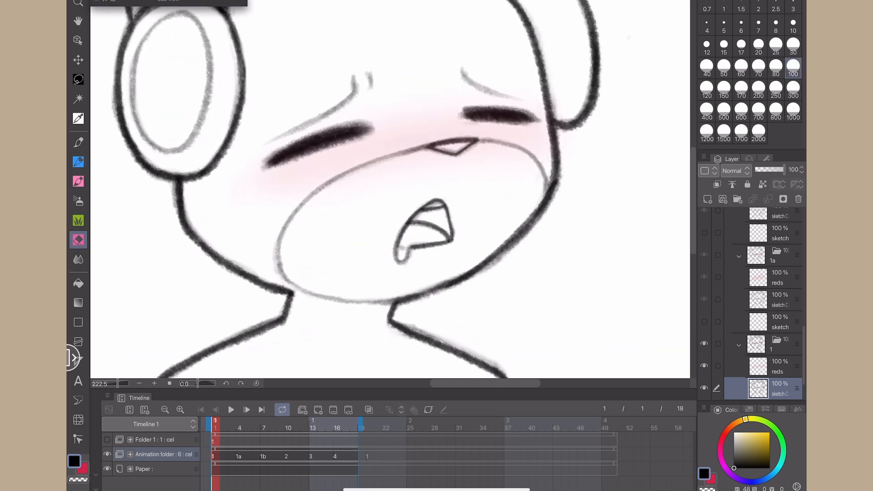
scroll(284, 180, down, 4)
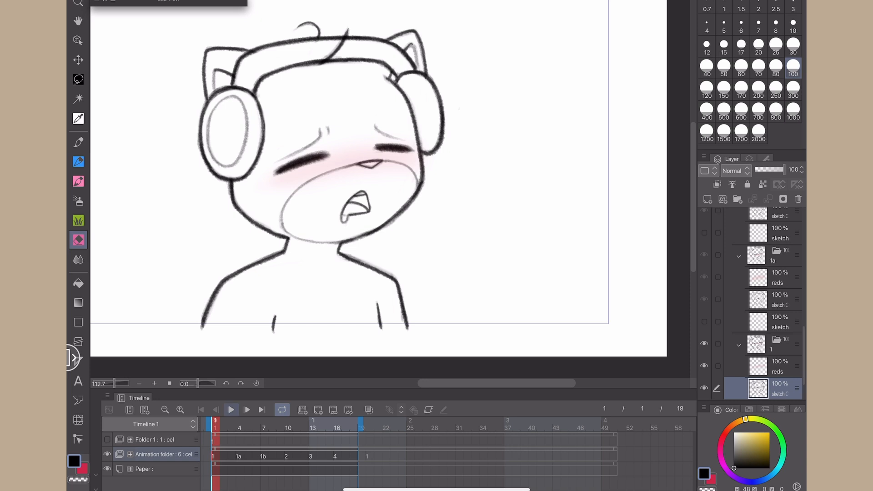
click(231, 410)
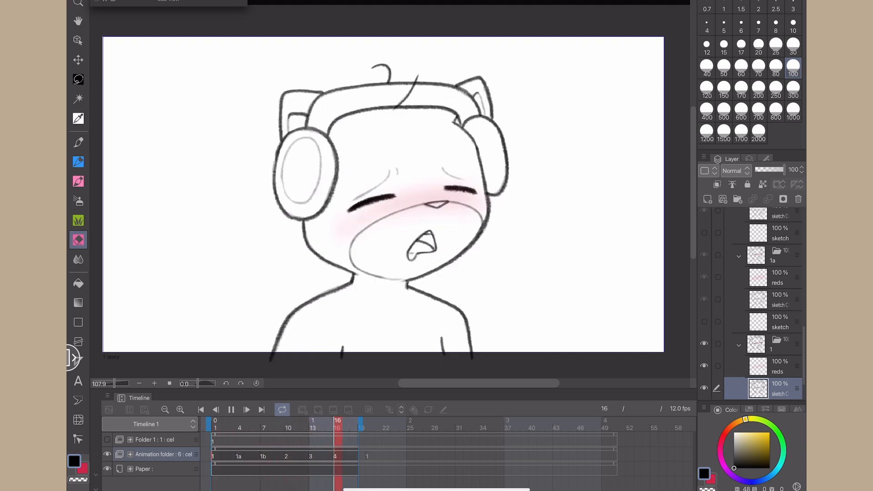
click(231, 410)
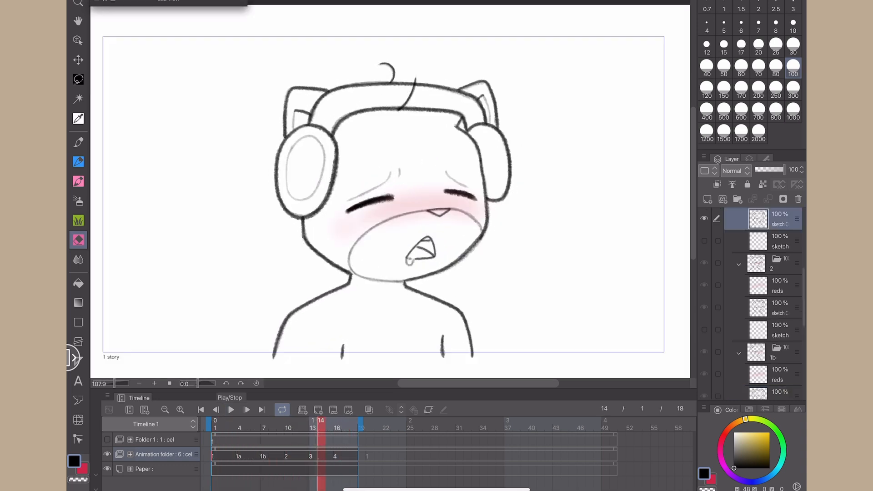
click(231, 410)
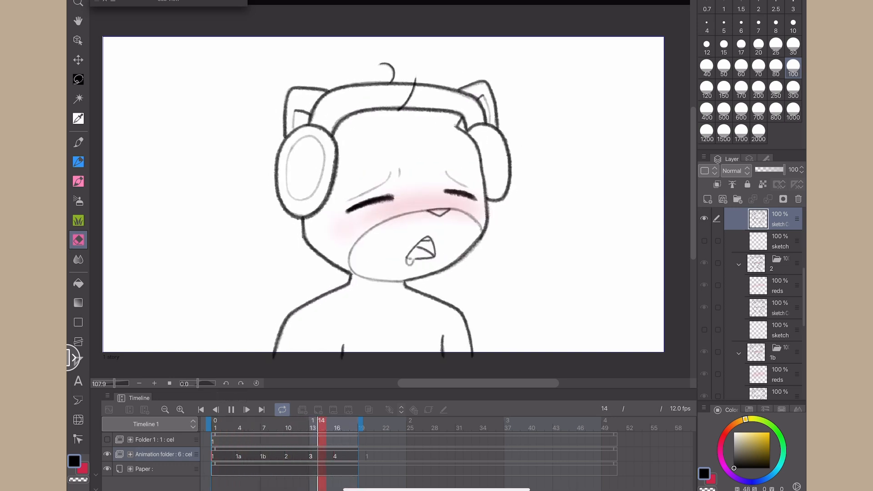
scroll(298, 86, up, 5)
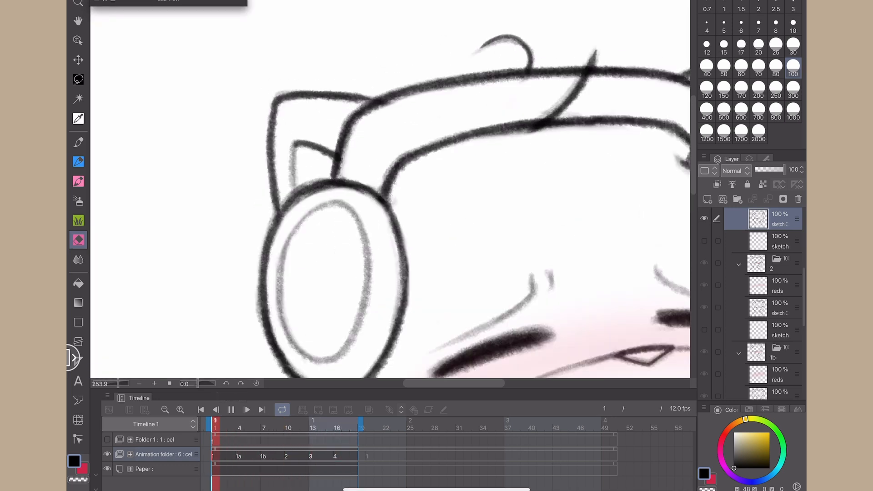
scroll(229, 82, up, 4)
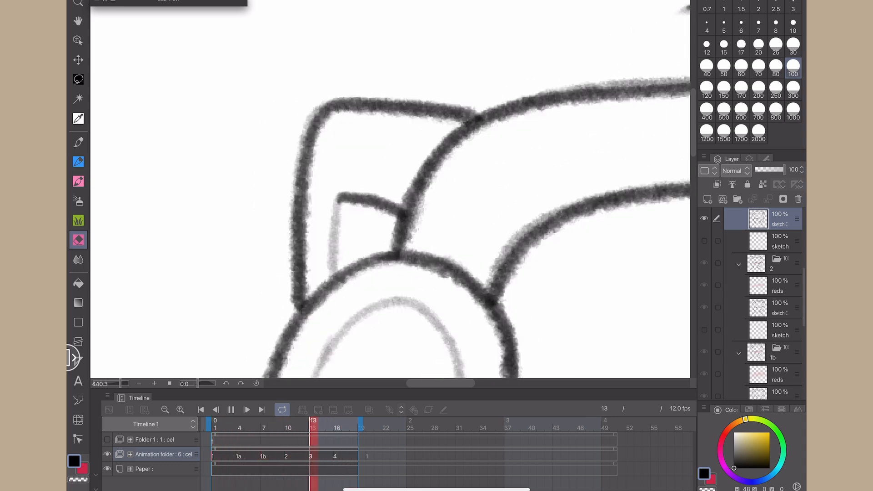
drag(659, 257, 91, 291)
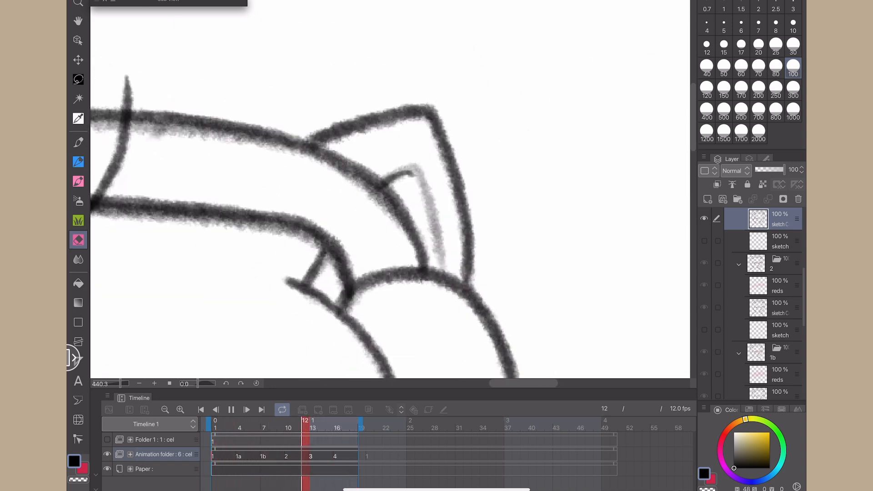
scroll(442, 191, down, 6)
drag(391, 273, 419, 150)
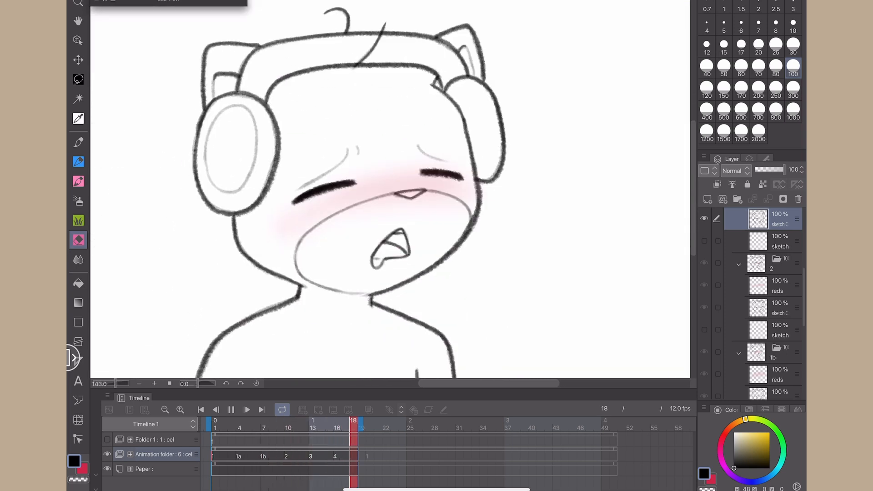
key(ctrl+0)
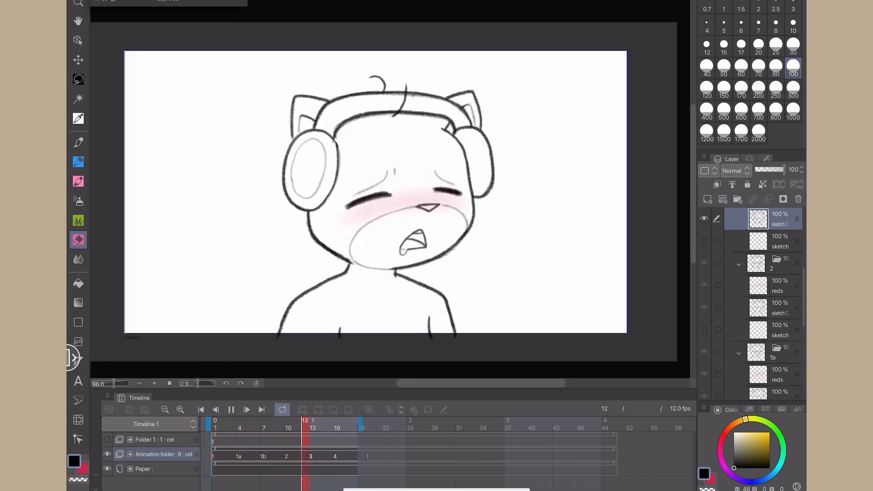
click(231, 410)
- Add a new layer beneath the sketch layer in cel 1 and name it color
click(216, 456)
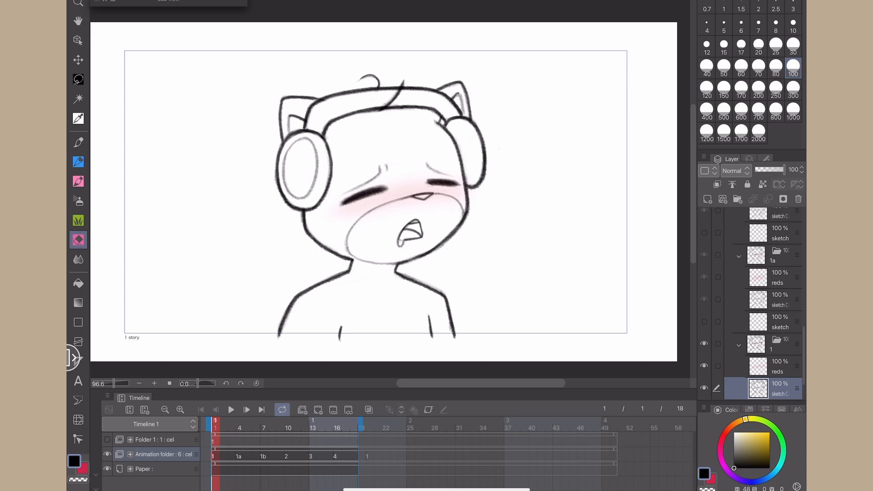
scroll(750, 300, down, 2)
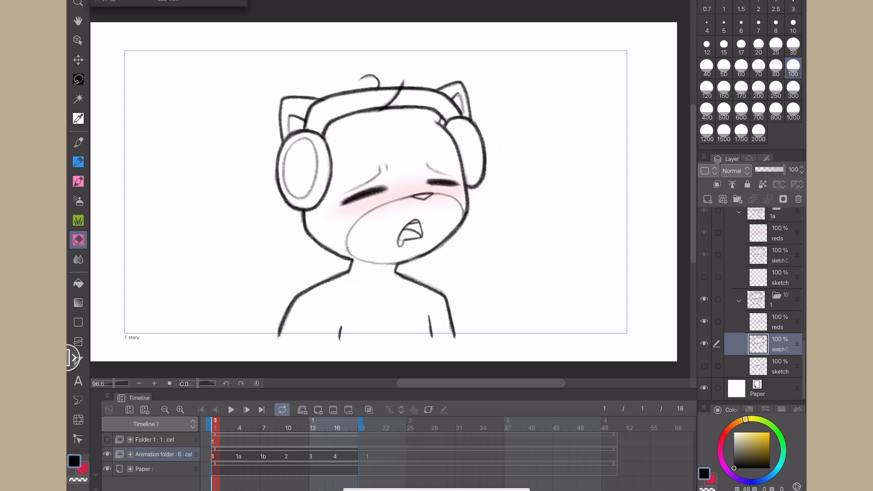
click(779, 367)
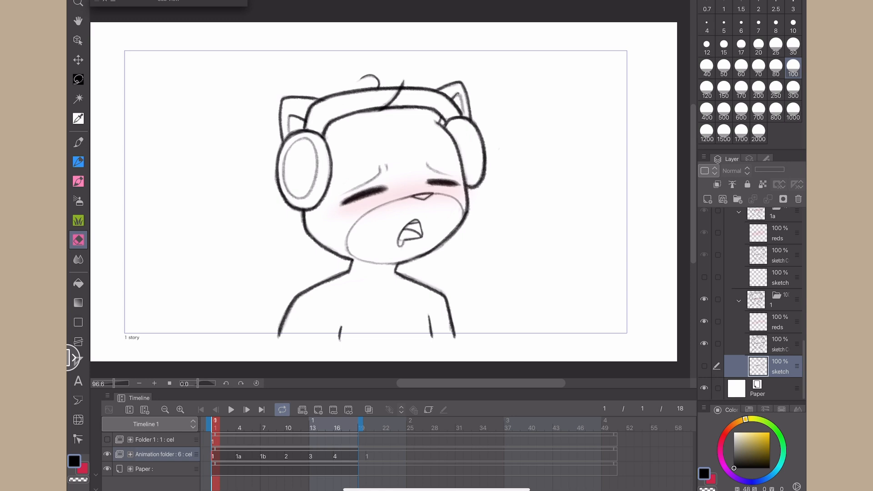
click(707, 199)
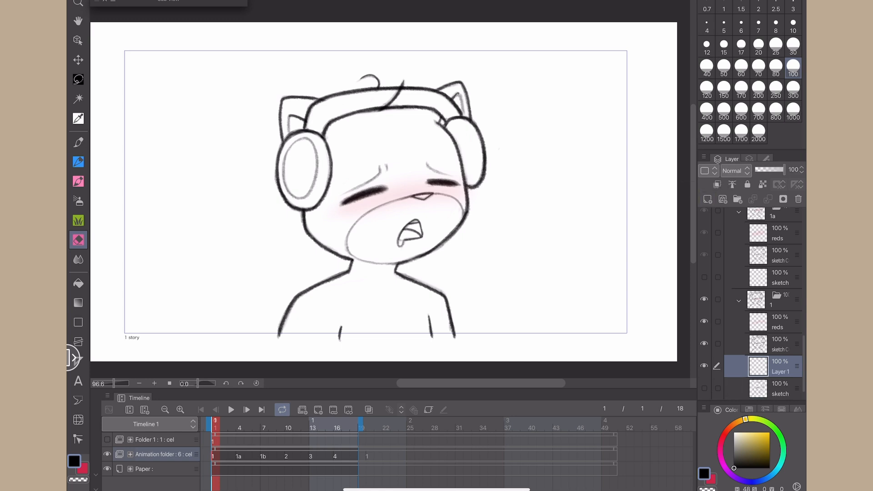
scroll(764, 318, down, 1)
drag(797, 344, 797, 375)
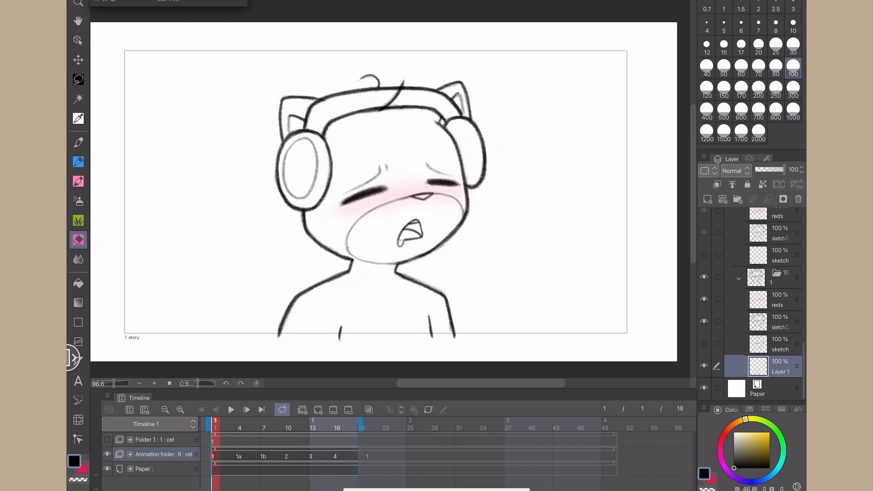
double_click(780, 371)
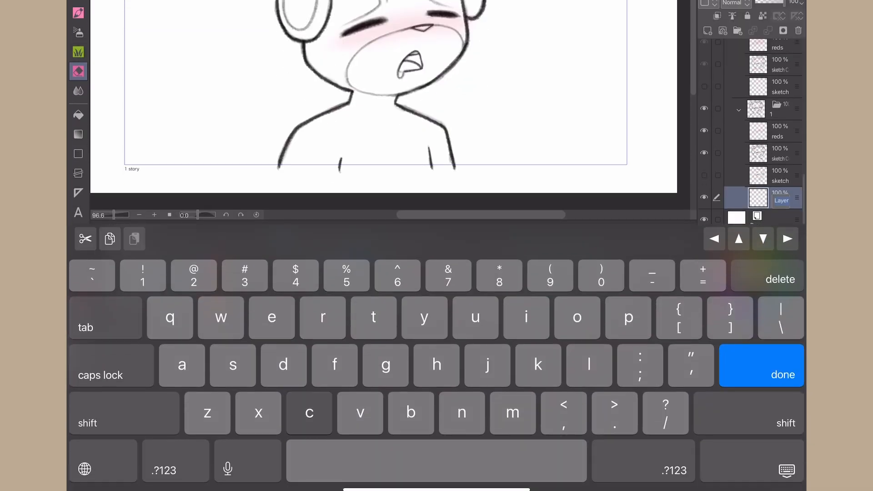
text(color)
key(Return)
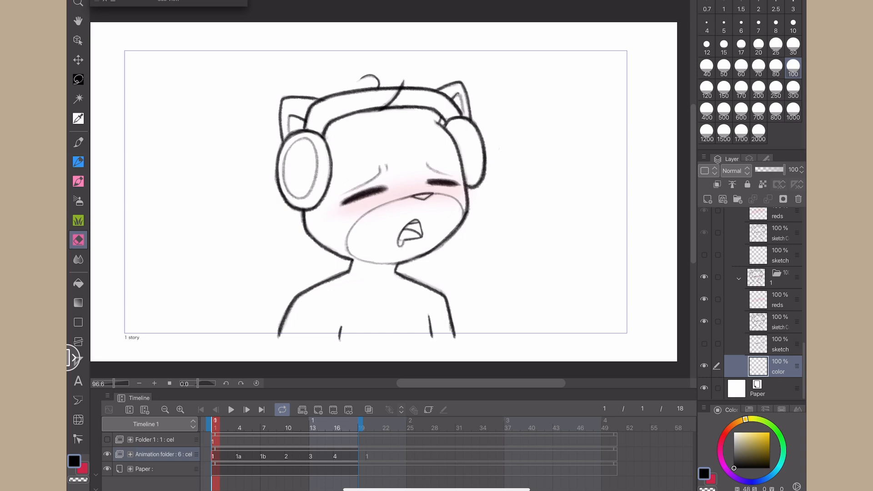
- Copy the color layer of cel 1
click(123, 1)
click(143, 14)
mouse_move(374, 296)
mouse_down()
mouse_move(438, 294)
mouse_move(399, 291)
mouse_up()
click(779, 344)
double_click(778, 371)
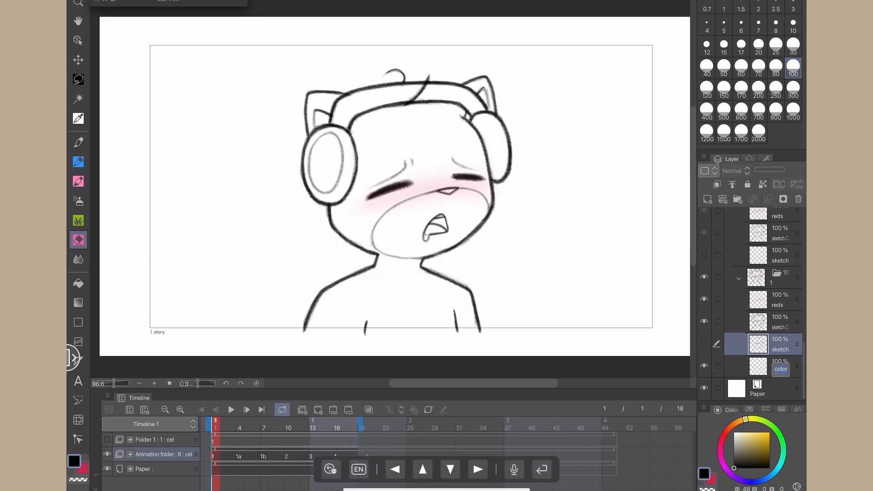
click(758, 367)
click(779, 344)
double_click(778, 370)
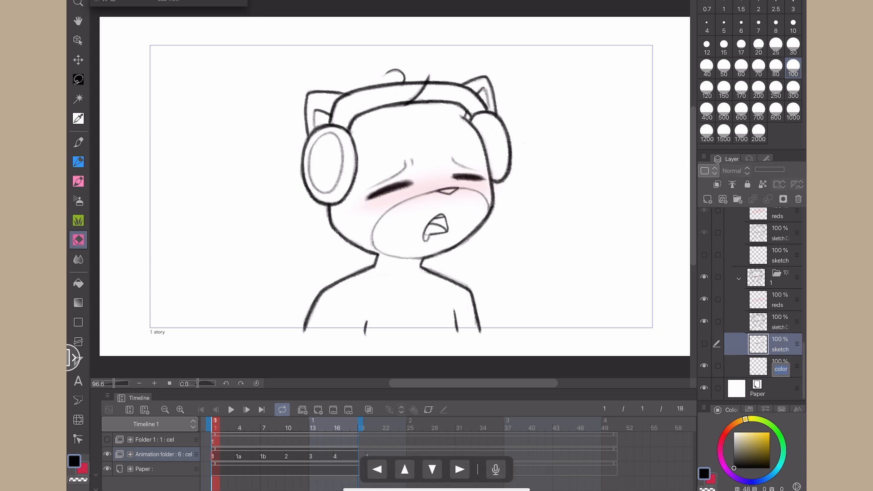
click(758, 367)
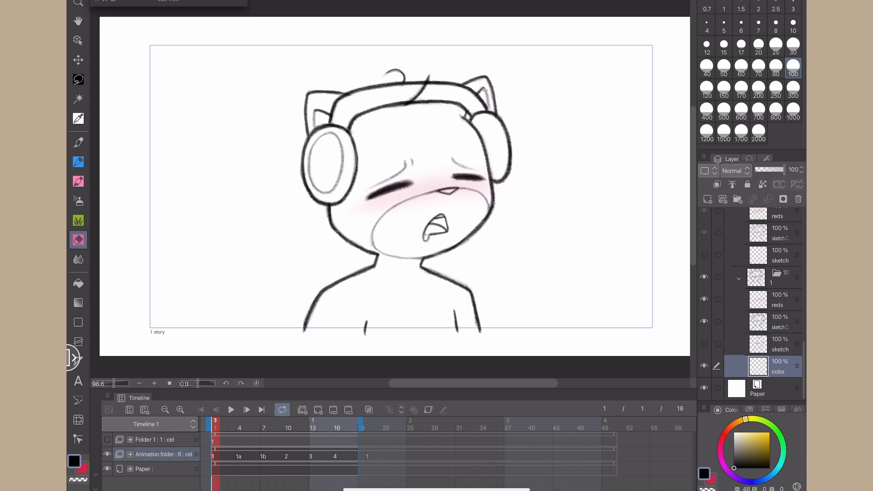
click(117, 1)
key(Escape)
- Paste the copied color layer into cel 1a and place it beneath that cel's sketch layer
click(239, 456)
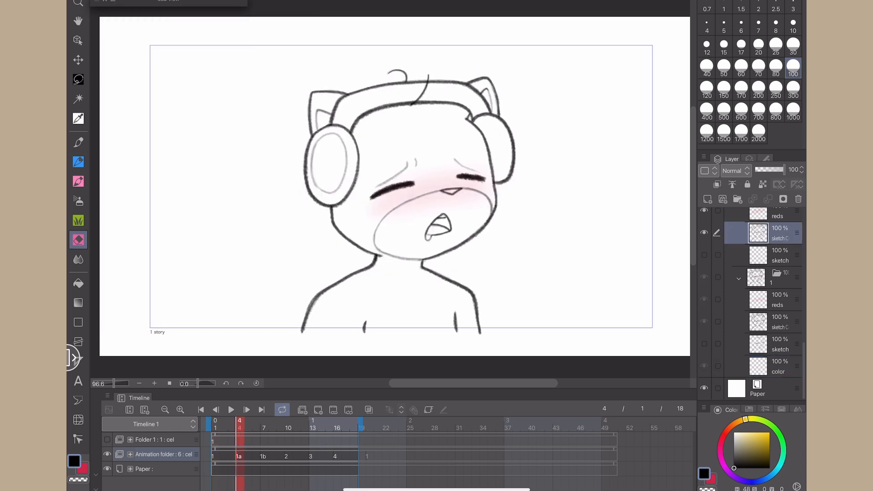
click(118, 1)
click(137, 25)
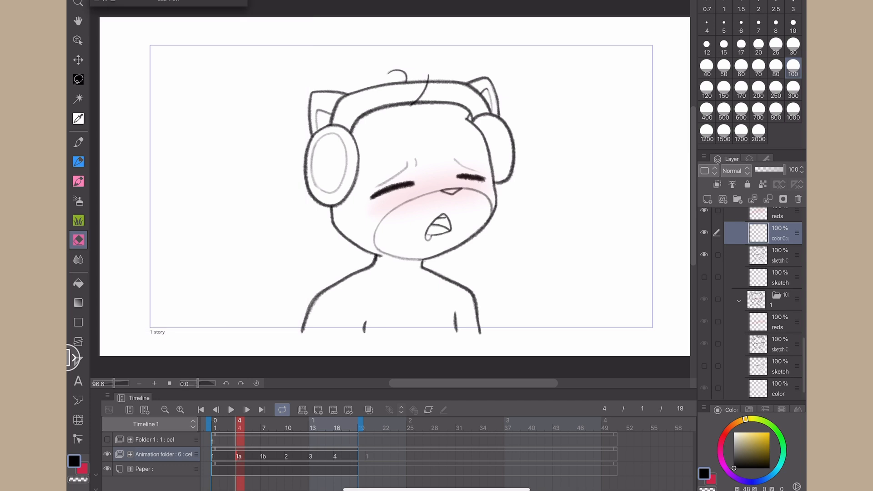
drag(797, 232, 796, 279)
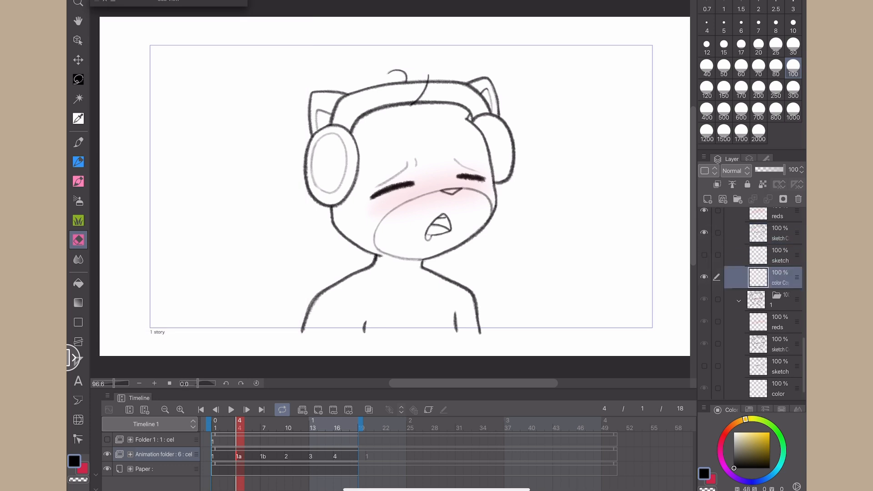
- Paste the copied color layer into cel 1b and place it beneath that cel's sketch layer
click(264, 456)
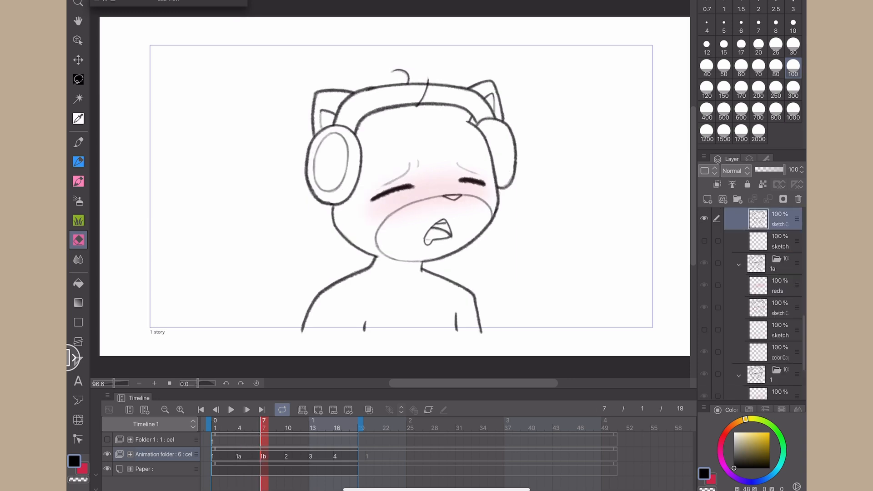
click(780, 241)
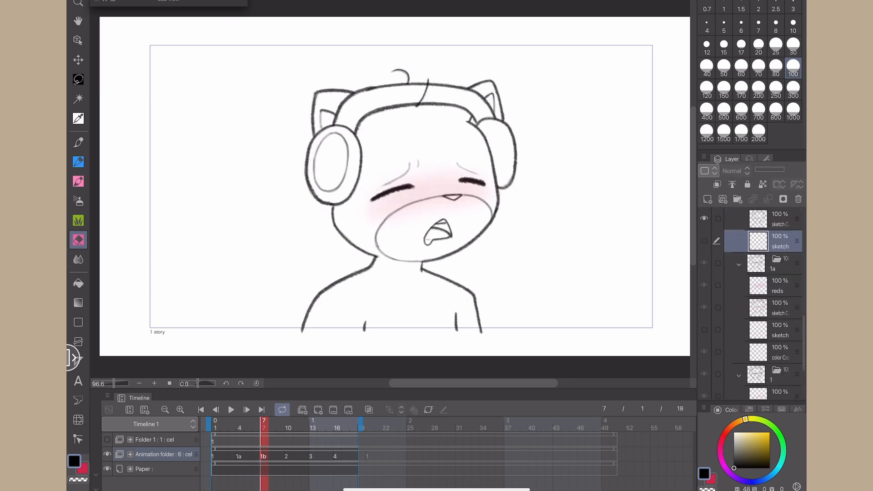
click(118, 1)
click(136, 24)
drag(797, 241, 796, 269)
- Paste the copied color layer into cel 2 and place it beneath that cel's sketch layer
click(239, 456)
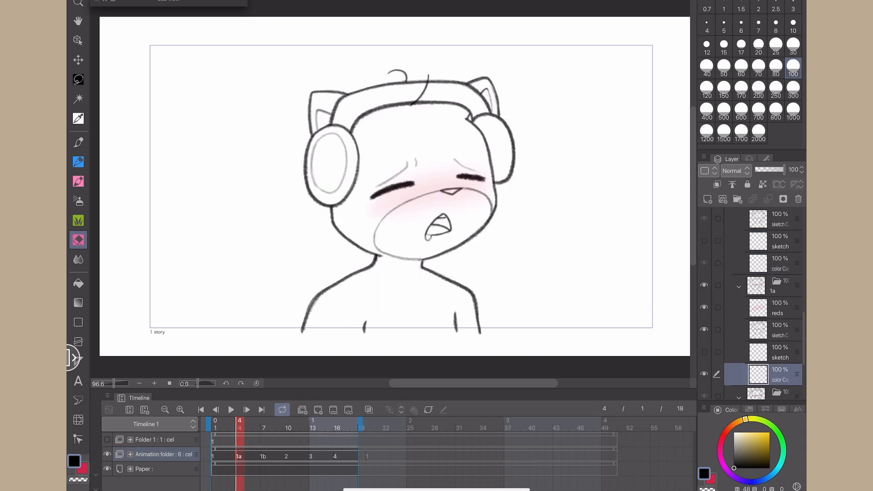
click(215, 456)
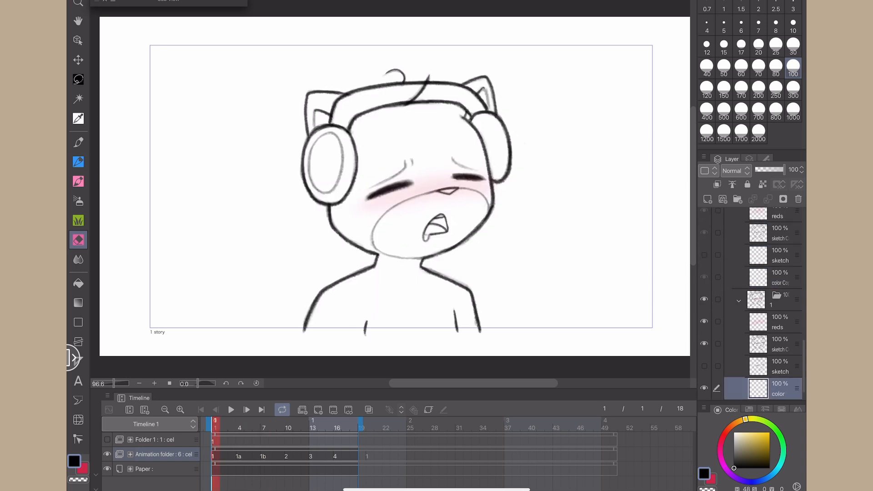
click(288, 456)
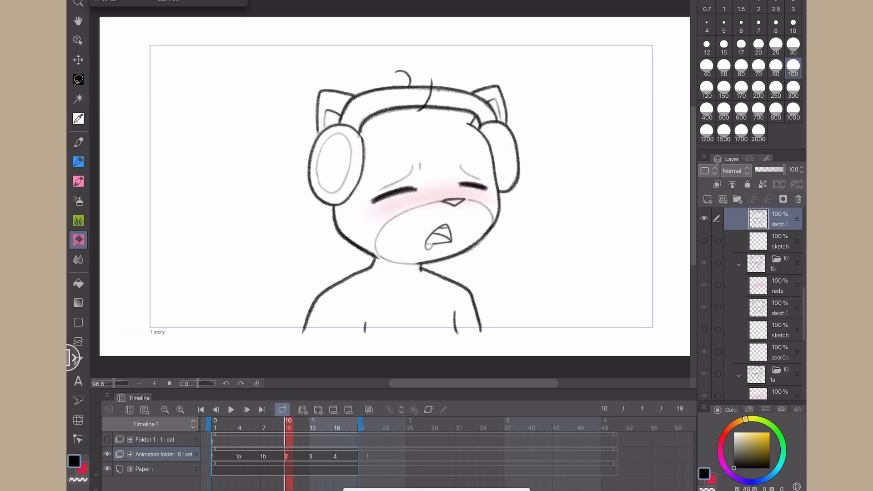
click(117, 1)
click(145, 25)
drag(797, 219, 796, 267)
- Paste the copied color layer into cel 3 and place it beneath that cel's sketch layer
click(312, 456)
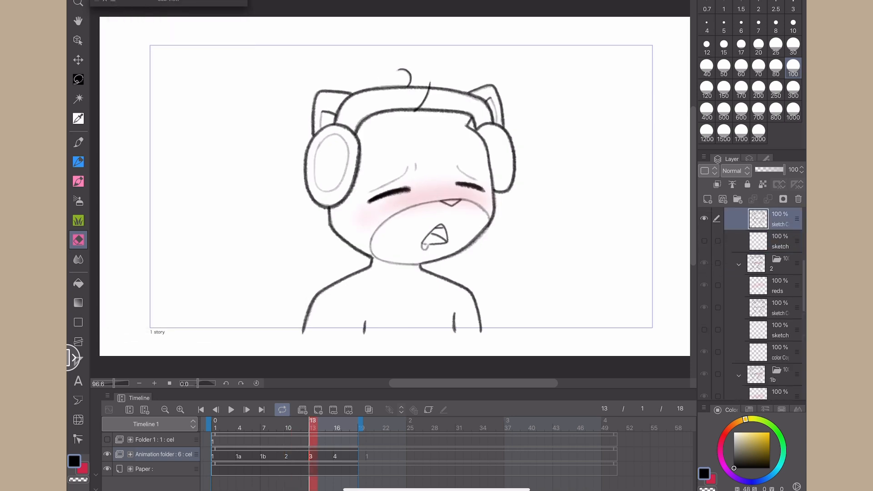
click(118, 1)
click(144, 25)
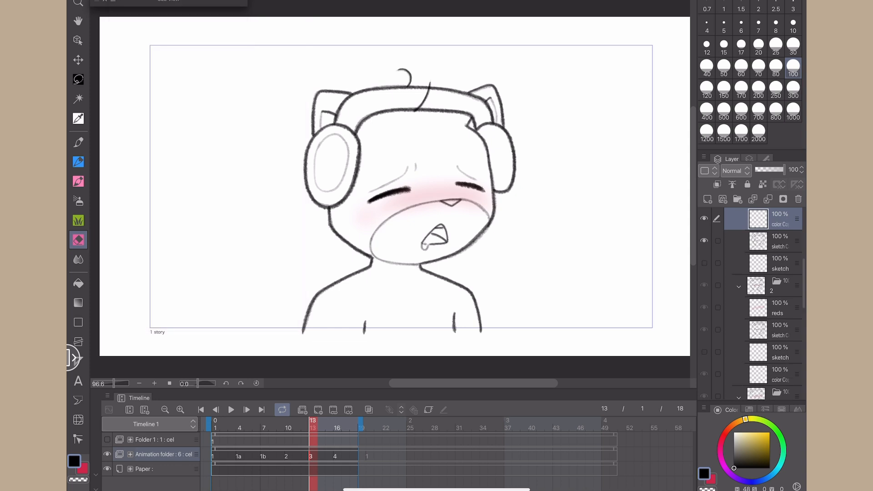
drag(773, 219, 772, 262)
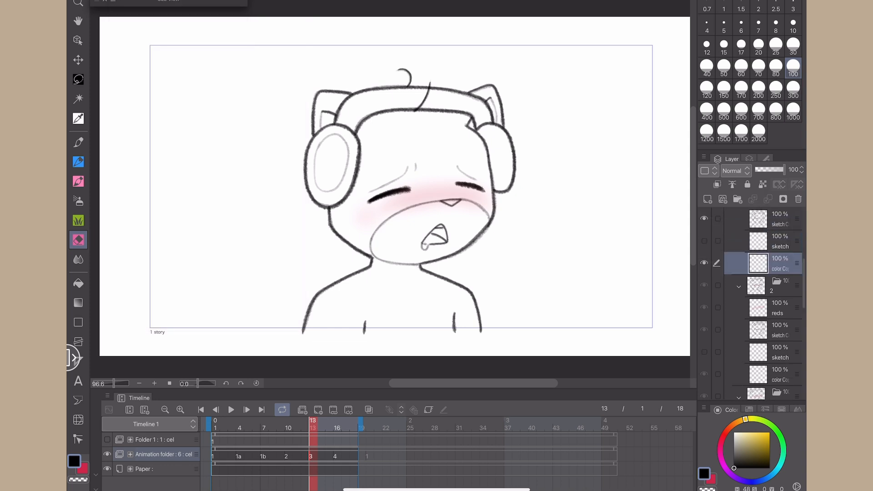
- Paste the copied color layer into cel 4 and place it beneath that cel's sketch layer
click(337, 456)
click(124, 0)
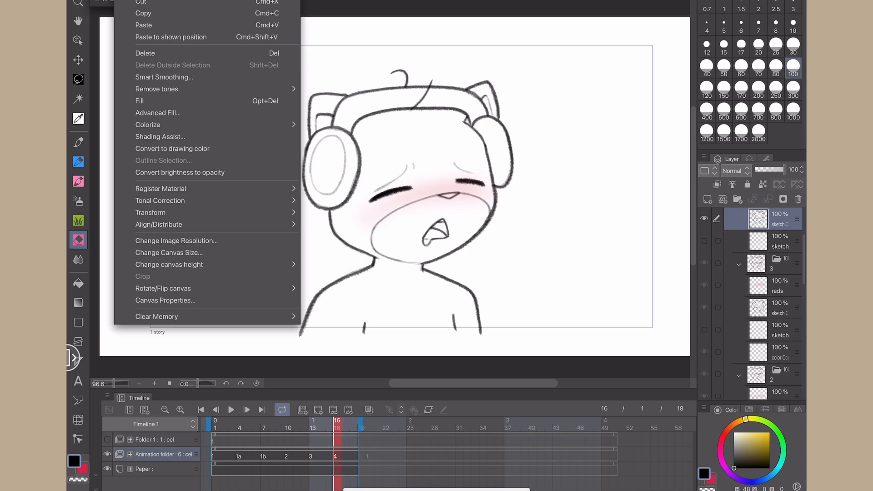
click(144, 25)
drag(797, 218, 796, 271)
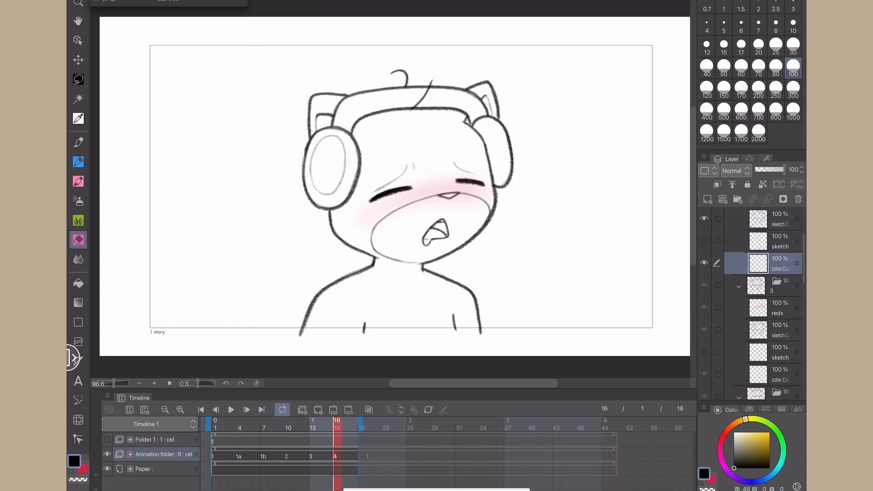
- Save the file and return to the first frame of the animation
key(ctrl+s)
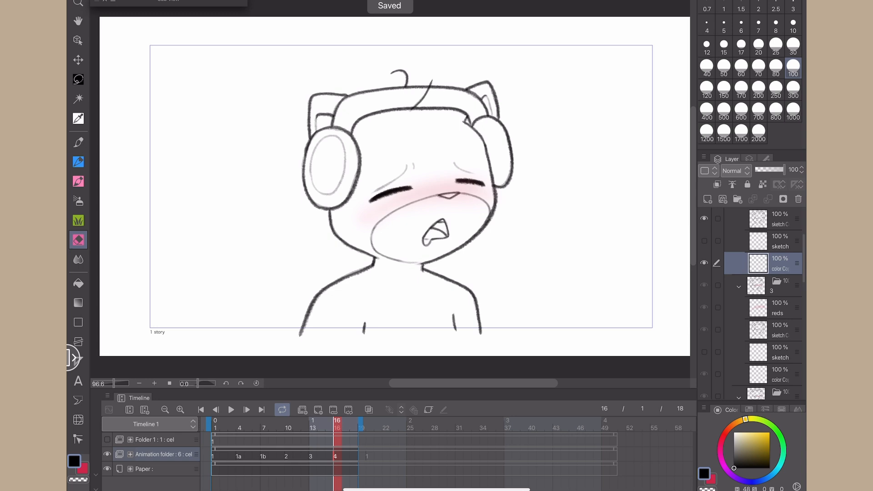
click(201, 410)
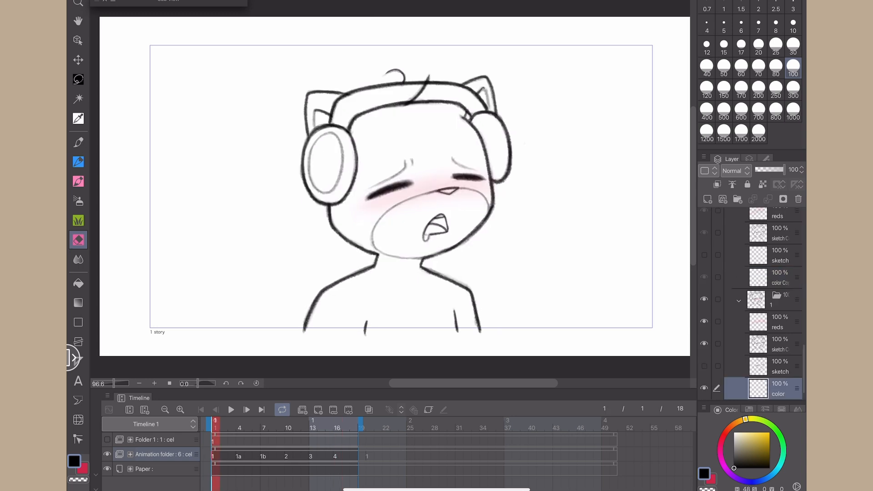
- Select the Pen tool and set its brush size to 120
key(p)
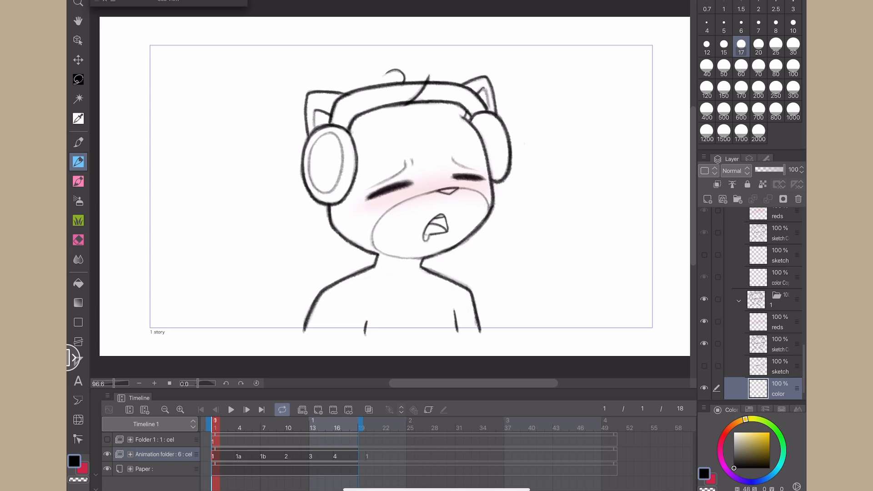
scroll(394, 154, up, 2)
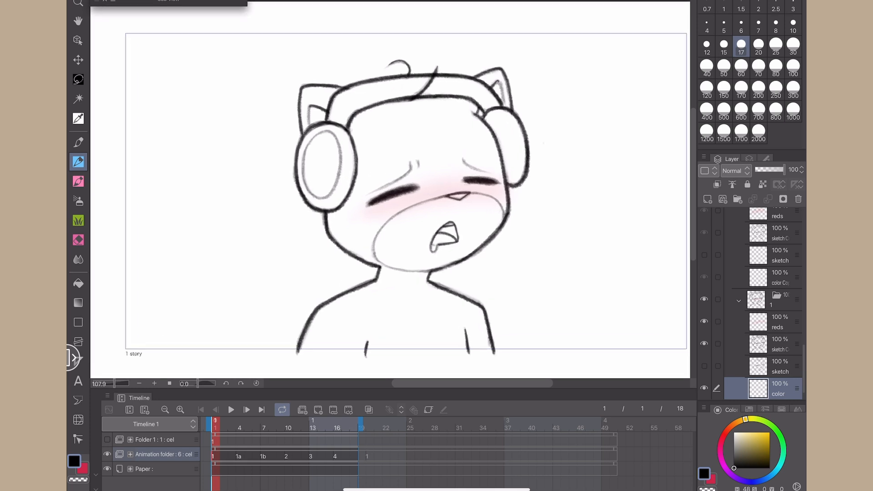
key(p)
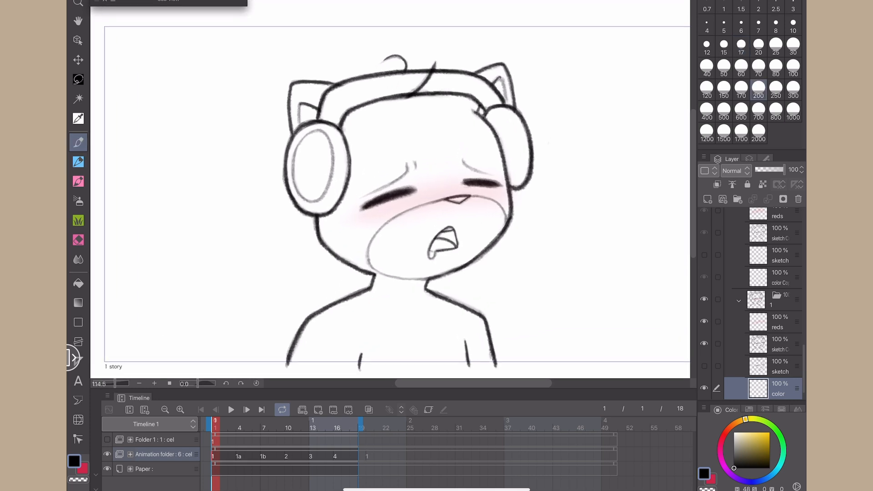
key(bracketleft)
key(bracketleft)
key(bracketleft)
key(bracketleft)
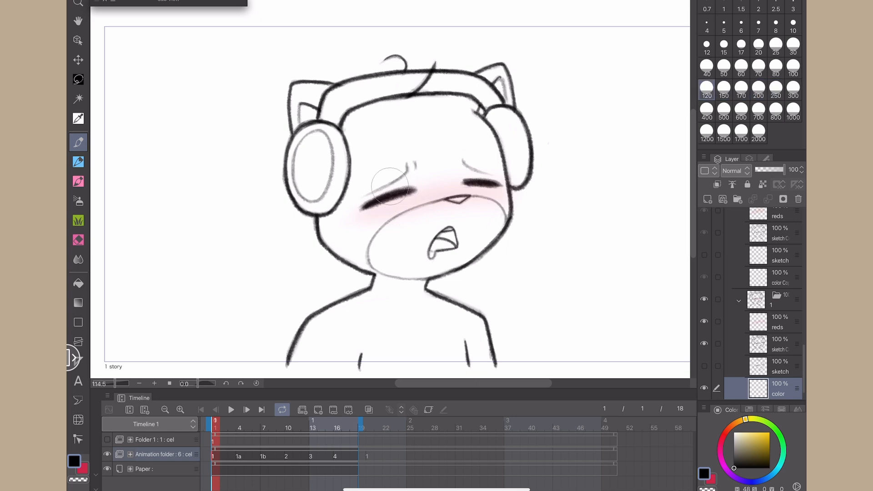
scroll(389, 186, down, 1)
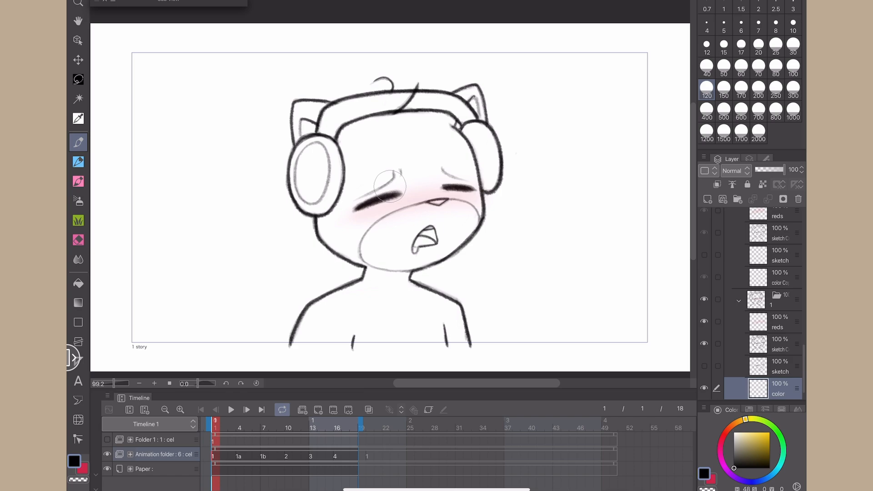
- Expand the character reference view and sample the gray of the standing cat's body as the drawing color
click(97, 1)
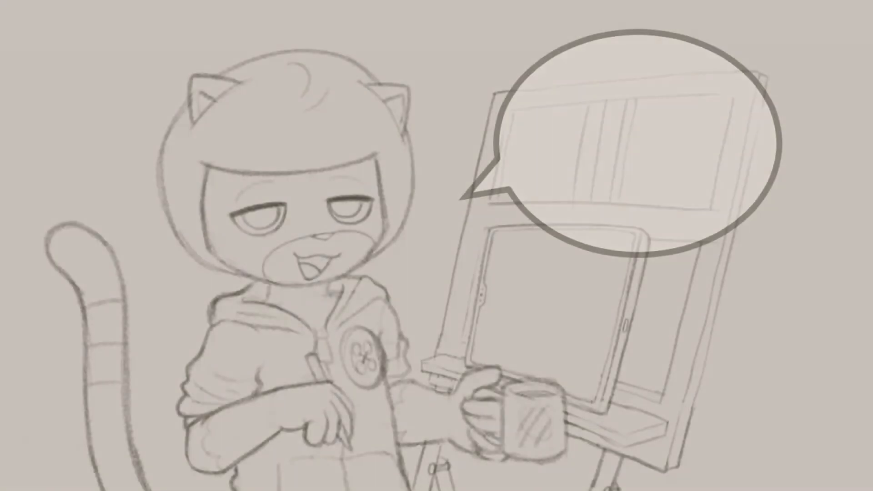
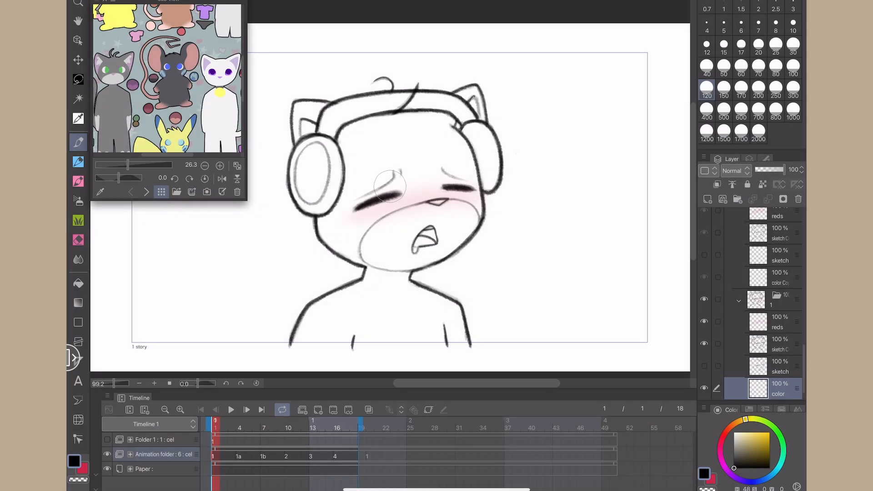
scroll(166, 78, down, 5)
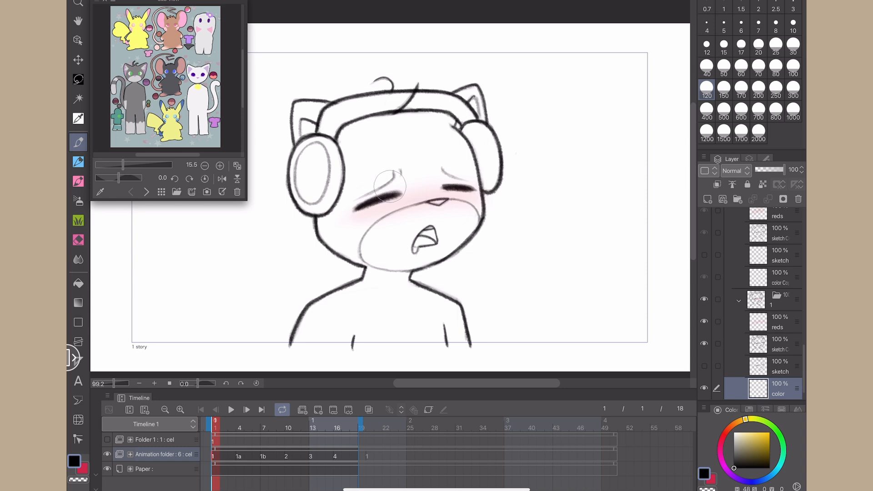
scroll(125, 106, up, 6)
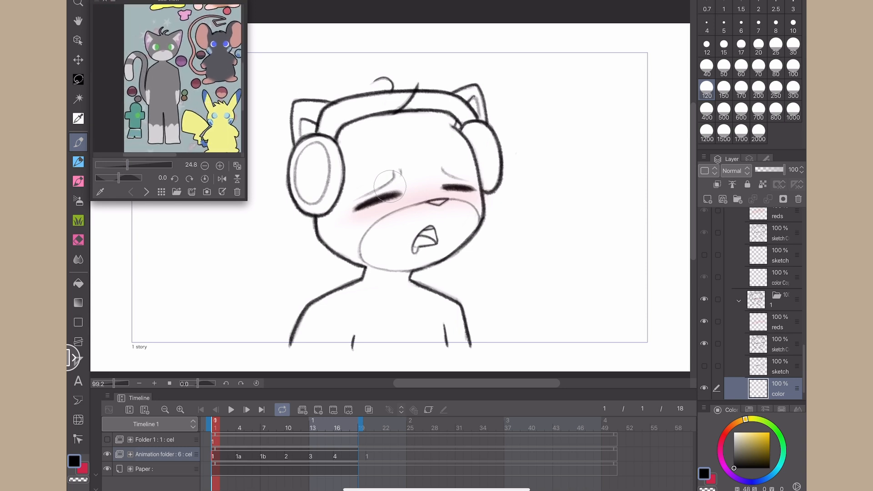
click(100, 192)
click(152, 87)
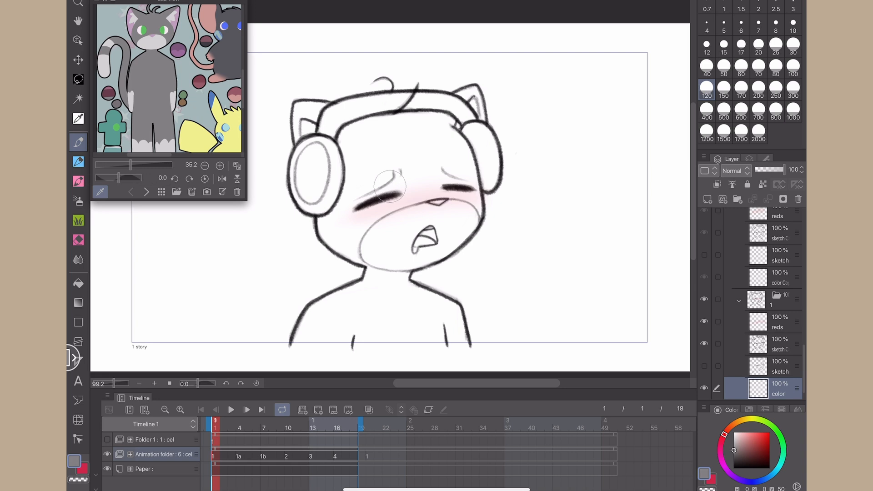
- Set the brush size to 70 and trace gray inside the left ear and left ear cup on cel 1's color layer
scroll(389, 185, up, 3)
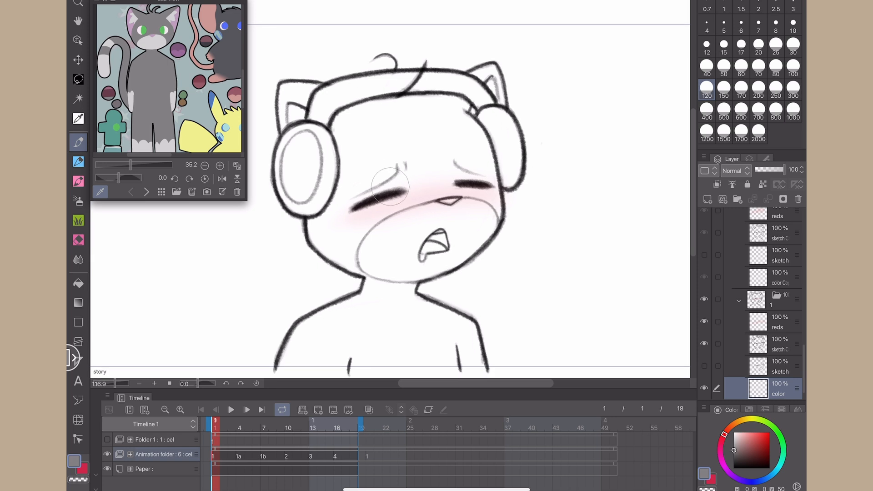
key(bracketleft)
key(bracketleft)
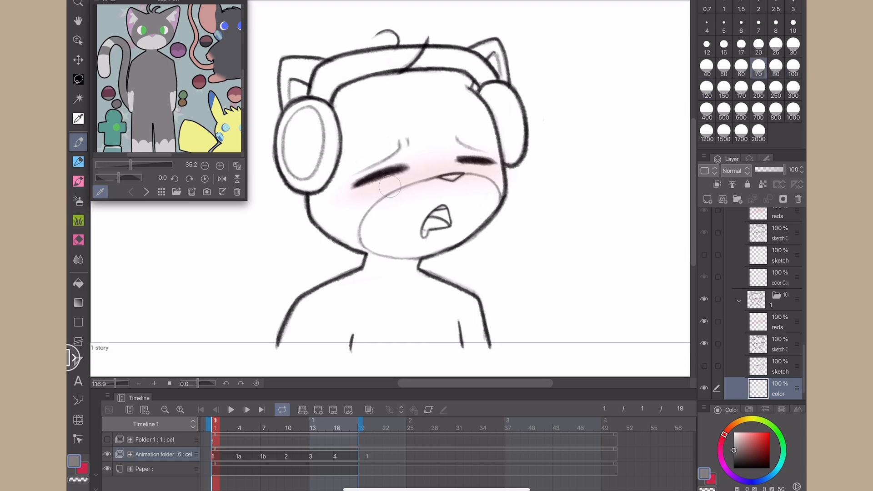
mouse_move(281, 61)
mouse_down()
mouse_move(290, 118)
mouse_move(280, 175)
mouse_move(296, 193)
mouse_move(310, 190)
mouse_up()
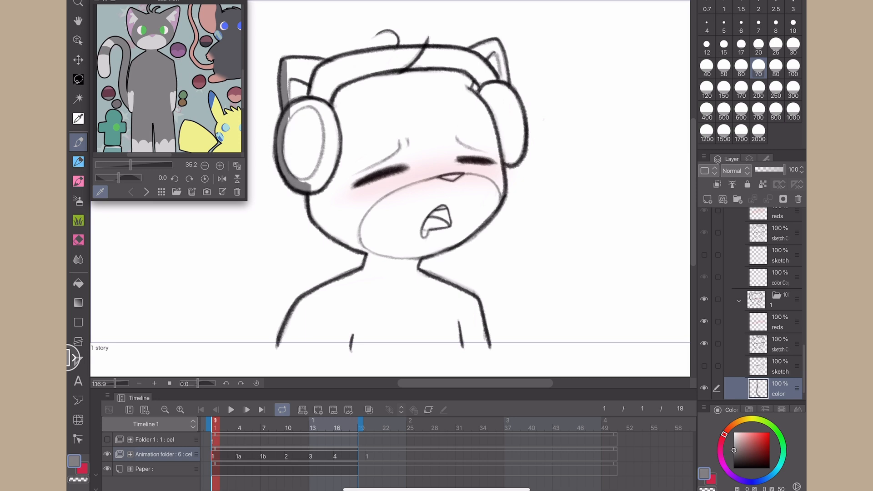
- Switch the pen to the G-pen brush and set its size to 25
key(F7)
click(537, 2)
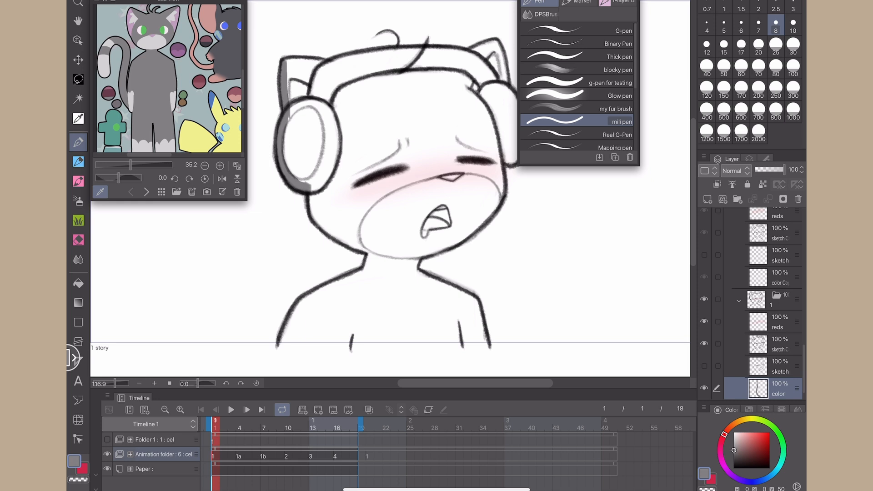
click(577, 30)
key(F7)
click(707, 46)
key(bracketright)
key(bracketright)
key(bracketright)
key(bracketright)
key(bracketright)
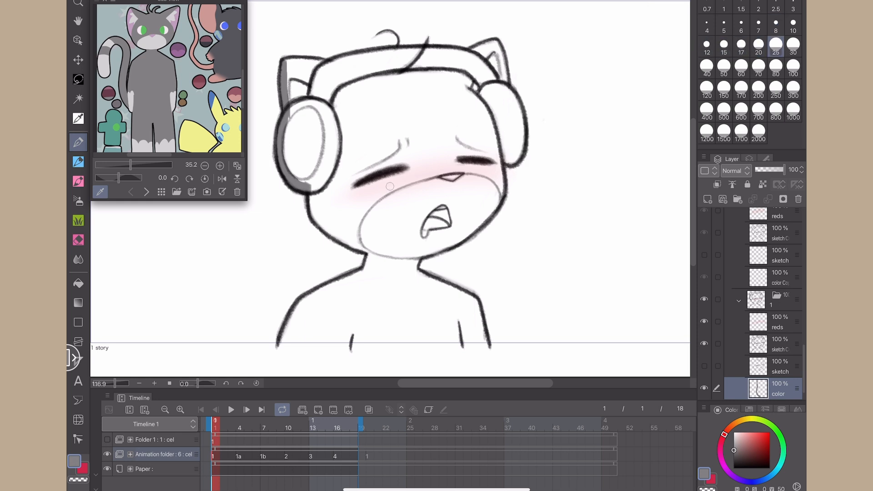
- Raise the brush size to 70 and trace gray inside the left jaw, neck and shoulder lines of cel 1
mouse_move(307, 189)
mouse_down()
mouse_move(318, 222)
mouse_move(371, 248)
mouse_move(354, 241)
mouse_move(368, 250)
mouse_move(368, 265)
mouse_move(299, 302)
mouse_move(281, 344)
mouse_move(484, 351)
mouse_move(476, 304)
mouse_move(482, 336)
mouse_move(475, 304)
mouse_move(418, 275)
mouse_move(432, 251)
mouse_up()
key(bracketright)
key(bracketright)
key(bracketright)
key(bracketright)
scroll(473, 136, up, 3)
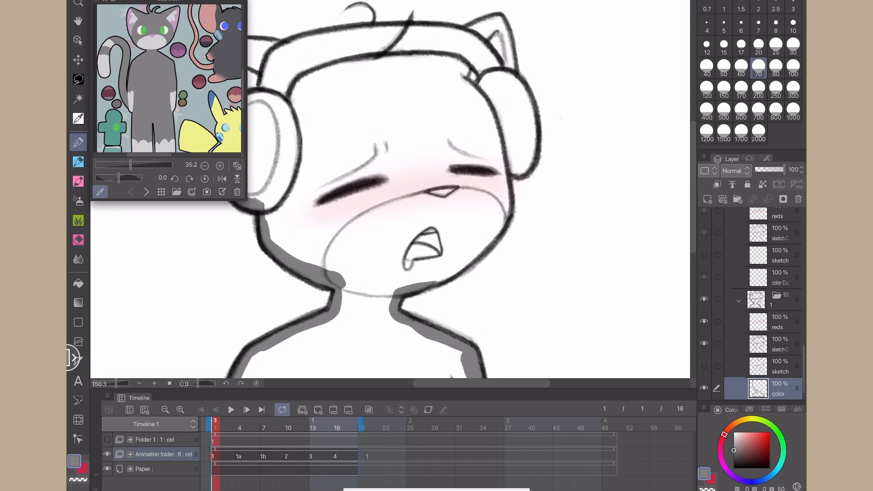
- Trace gray inside the right ear cup, right jaw, right ear and headband to close the silhouette in cel 1
mouse_move(513, 54)
mouse_down()
mouse_move(535, 132)
mouse_move(522, 172)
mouse_move(507, 172)
mouse_move(499, 228)
mouse_up()
mouse_move(460, 263)
mouse_down()
mouse_move(423, 285)
mouse_move(472, 266)
mouse_up()
scroll(390, 189, up, 2)
mouse_move(549, 146)
mouse_down()
mouse_move(535, 93)
mouse_move(492, 108)
mouse_move(416, 104)
mouse_move(311, 125)
mouse_move(309, 118)
mouse_up()
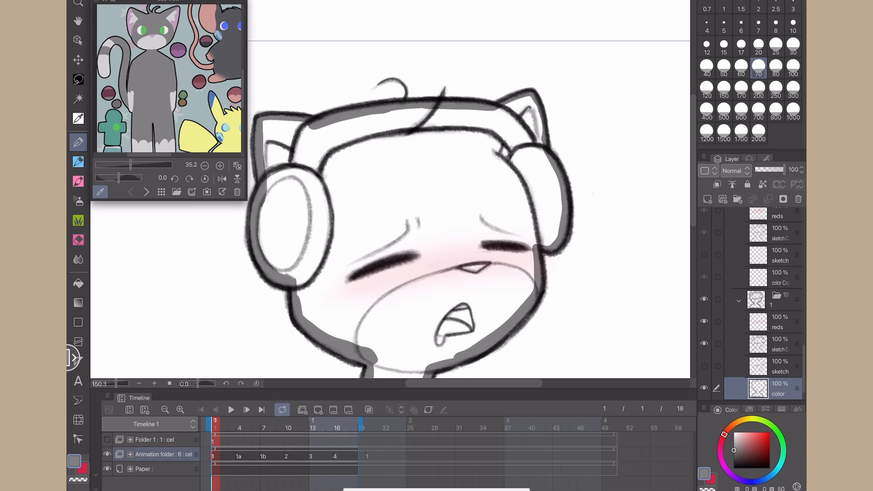
- Fill the traced silhouette of the character in cel 1 with the sampled gray
click(707, 1)
click(78, 283)
click(409, 195)
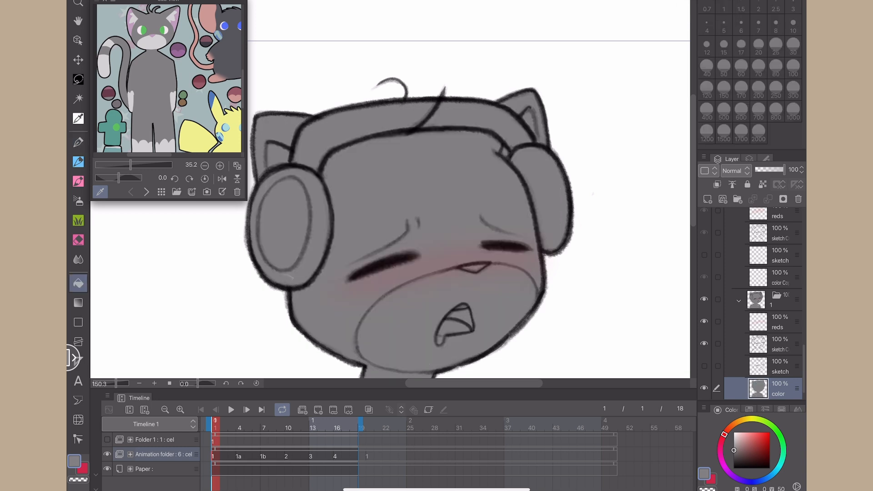
scroll(409, 195, down, 2)
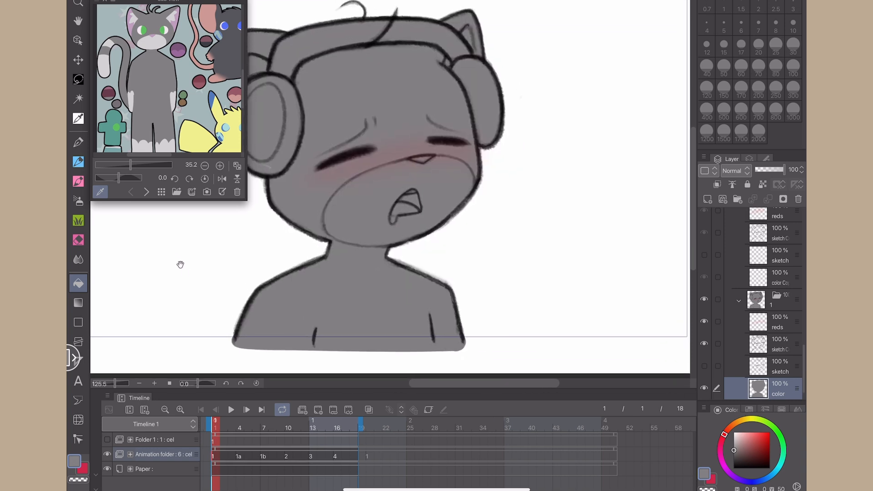
- Return to the Pen tool, select the color layer in cel 1a, save the file and collapse the reference view
key(p)
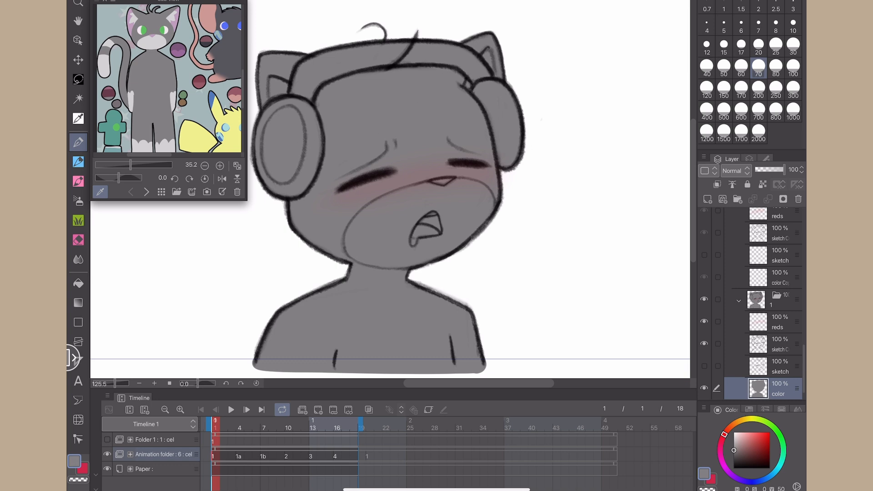
click(779, 278)
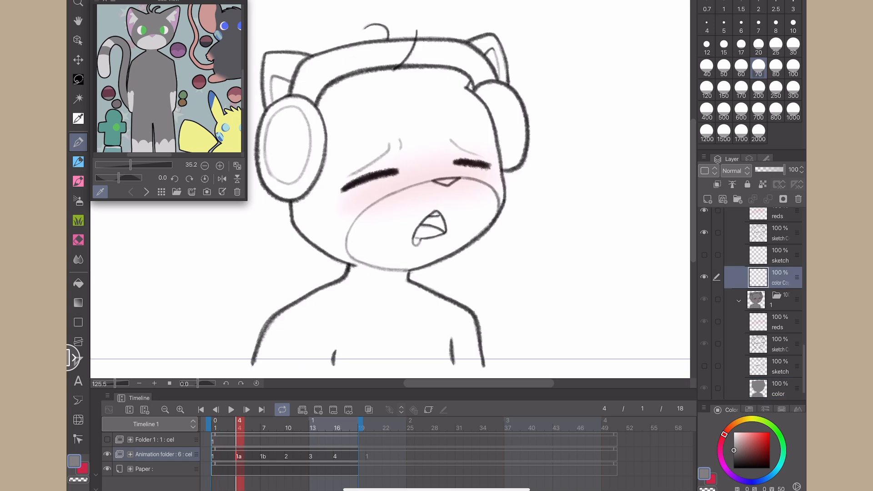
key(ctrl+s)
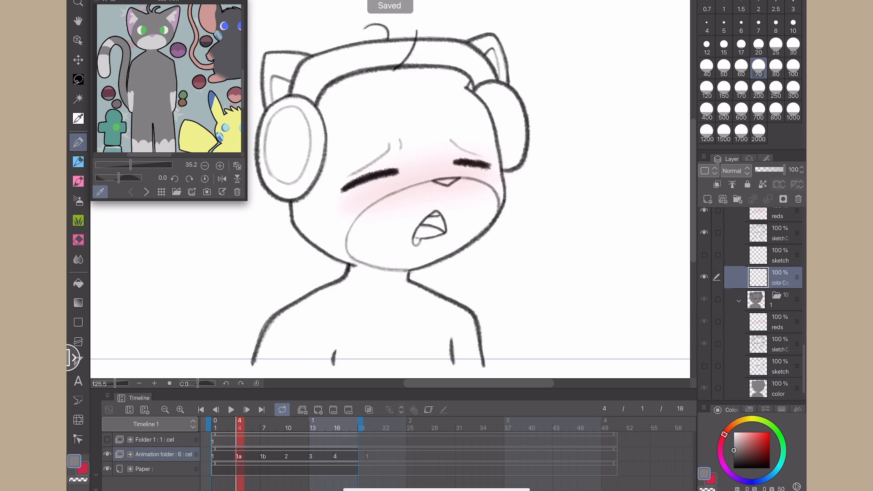
click(113, 1)
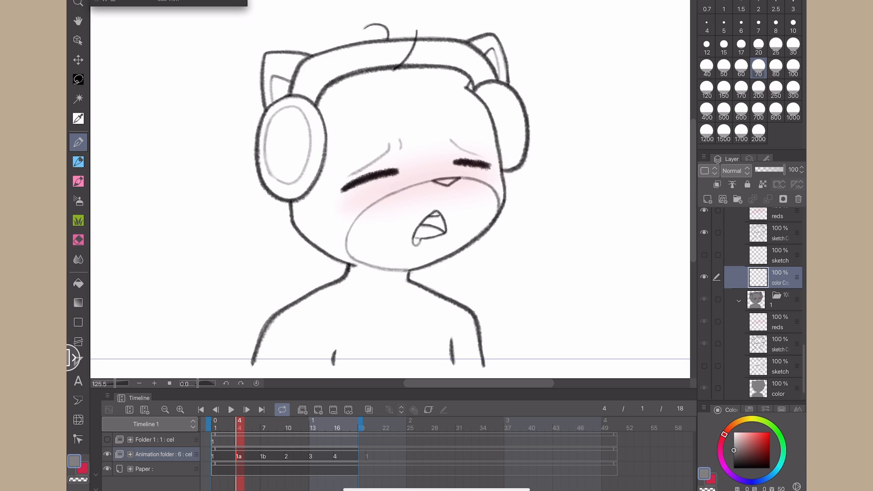
- Trace gray inside the left ear, left ear cup and left jaw on cel 1a's color layer
scroll(363, 189, up, 2)
mouse_move(251, 68)
mouse_down()
mouse_move(255, 127)
mouse_move(245, 205)
mouse_move(258, 233)
mouse_move(291, 235)
mouse_move(296, 275)
mouse_move(327, 300)
mouse_move(363, 312)
mouse_up()
drag(180, 318, 204, 256)
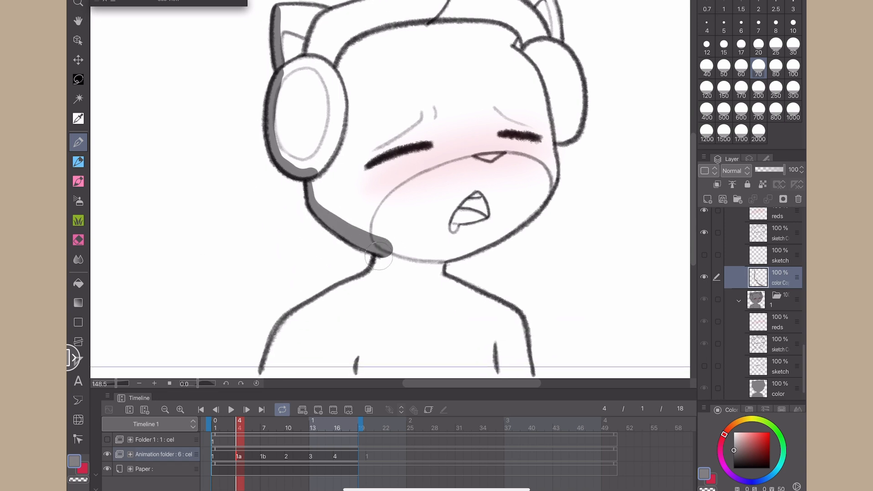
- Trace the grey outline on cel 1a along the neck, shoulders, right jaw, right headphone cup and right ear with the size 70 pen
mouse_move(378, 257)
mouse_down()
mouse_move(353, 287)
mouse_move(334, 294)
mouse_move(362, 279)
mouse_move(287, 321)
mouse_move(265, 370)
mouse_move(526, 368)
mouse_move(518, 321)
mouse_move(439, 278)
mouse_move(440, 260)
mouse_up()
drag(237, 269, 178, 327)
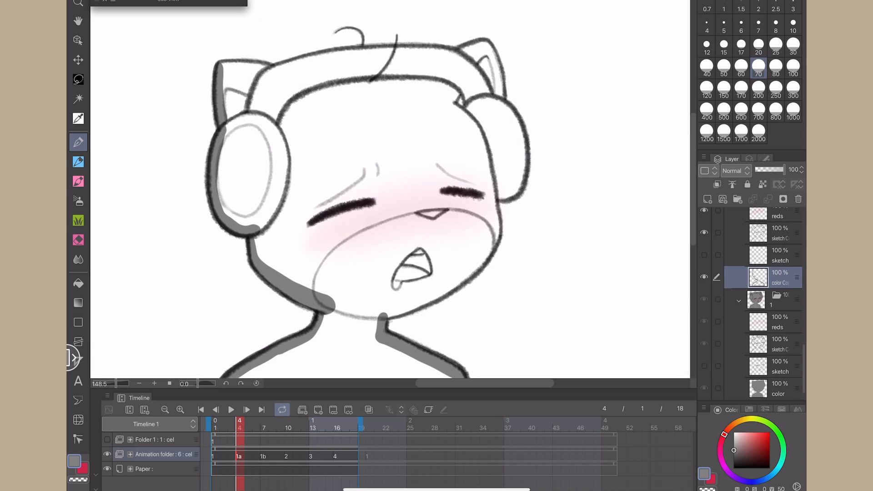
drag(387, 317, 465, 274)
drag(498, 233, 454, 286)
mouse_move(497, 226)
mouse_down()
mouse_move(493, 198)
mouse_move(512, 198)
mouse_move(529, 163)
mouse_move(484, 41)
mouse_move(501, 89)
mouse_up()
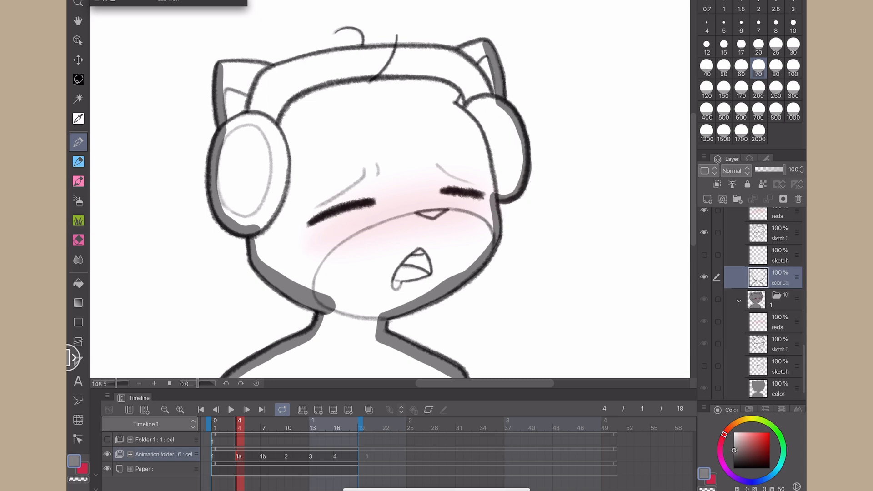
- Trace grey along the headband and the tops of both ears on cel 1a, undoing stray strokes
mouse_move(486, 42)
mouse_down()
mouse_move(453, 55)
mouse_move(367, 48)
mouse_up()
key(ctrl+z)
mouse_move(455, 53)
mouse_down()
mouse_move(369, 49)
mouse_move(292, 60)
mouse_move(329, 56)
mouse_up()
key(ctrl+z)
drag(271, 70, 341, 54)
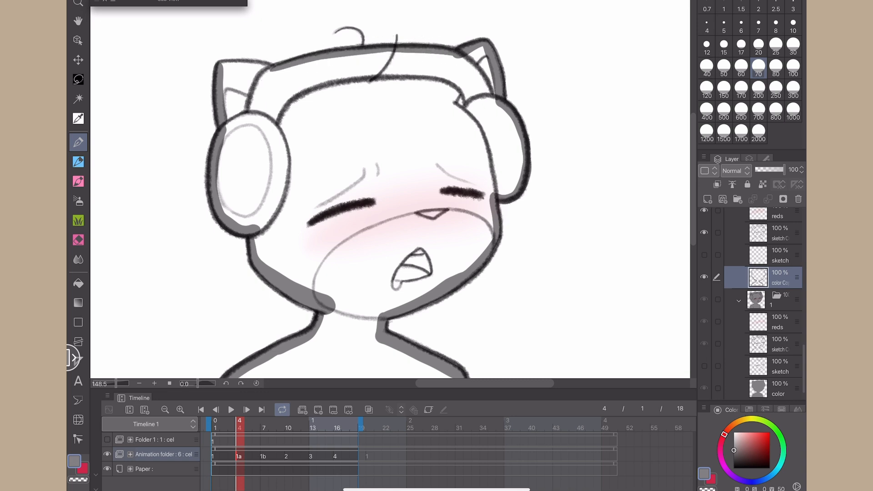
drag(220, 67, 273, 72)
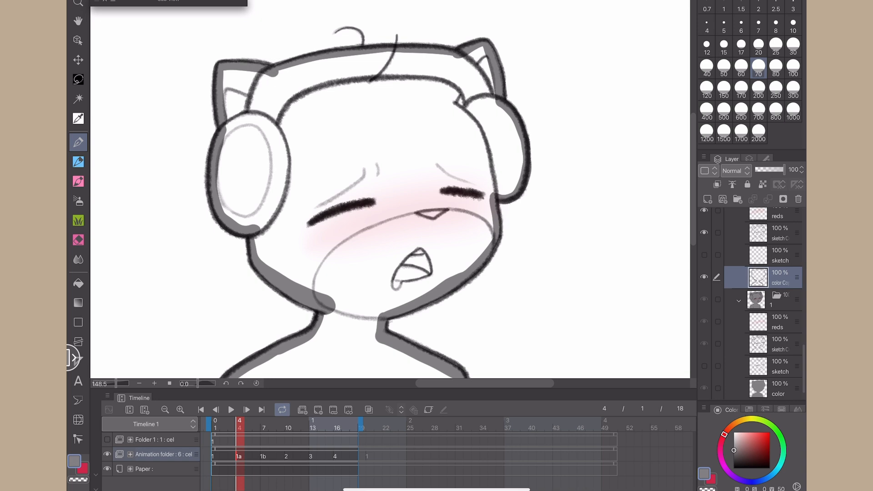
- Fill the outlined figure on cel 1a with flat grey
key(e)
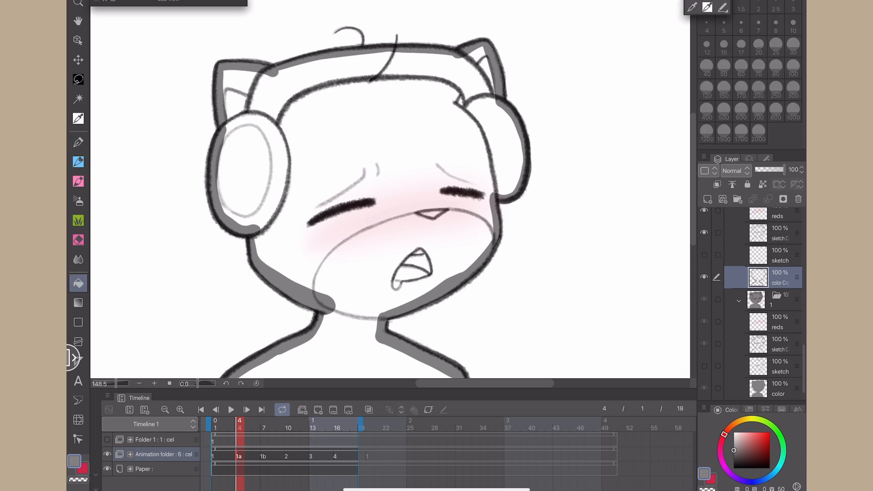
click(371, 172)
mouse_move(183, 326)
mouse_down()
mouse_move(205, 286)
mouse_move(205, 244)
mouse_move(188, 289)
mouse_up()
- On cel 1b, trace a closed grey outline around the character's head, headphones, ears, neck and torso
key(p)
key(period)
mouse_move(232, 17)
mouse_down()
mouse_move(220, 148)
mouse_move(234, 173)
mouse_move(260, 180)
mouse_move(265, 219)
mouse_move(323, 270)
mouse_up()
drag(170, 301, 178, 275)
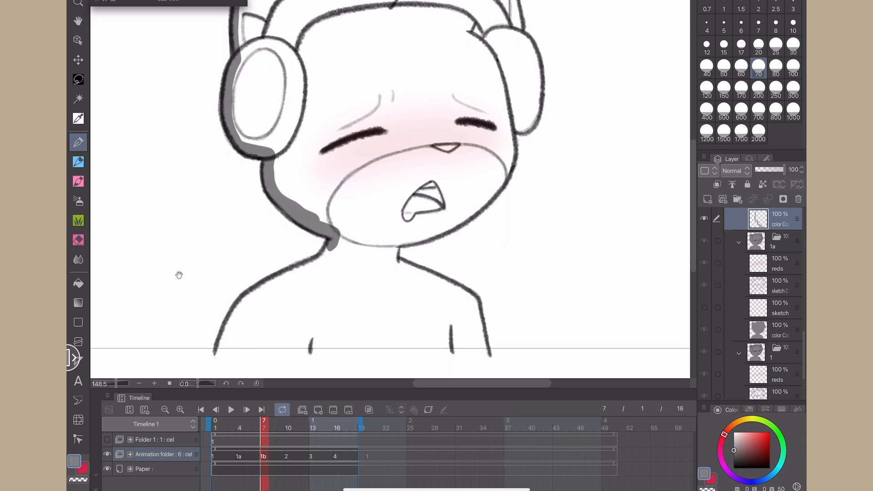
mouse_move(330, 242)
mouse_down()
mouse_move(312, 271)
mouse_move(232, 318)
mouse_move(218, 354)
mouse_move(487, 355)
mouse_move(471, 298)
mouse_move(396, 262)
mouse_up()
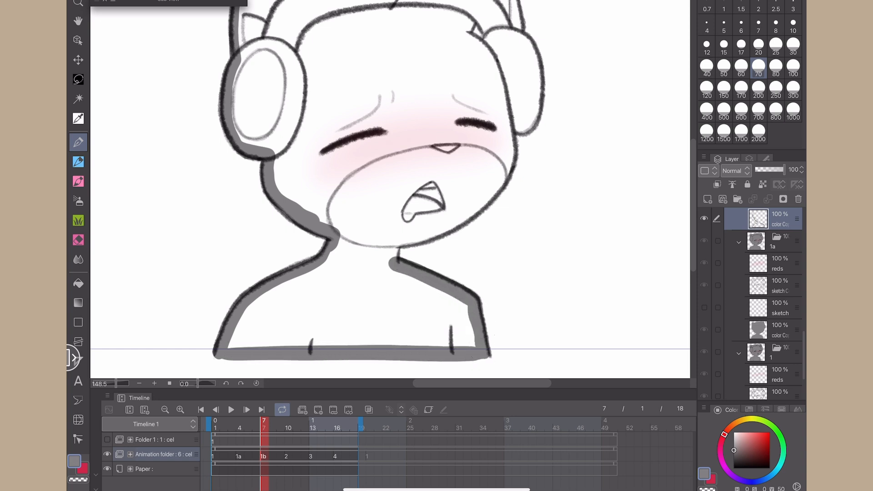
scroll(390, 189, down, 2)
mouse_move(366, 294)
mouse_down()
mouse_move(420, 265)
mouse_move(449, 240)
mouse_move(472, 204)
mouse_move(470, 175)
mouse_move(484, 179)
mouse_move(491, 166)
mouse_move(490, 119)
mouse_move(467, 48)
mouse_move(458, 42)
mouse_move(279, 60)
mouse_move(228, 52)
mouse_up()
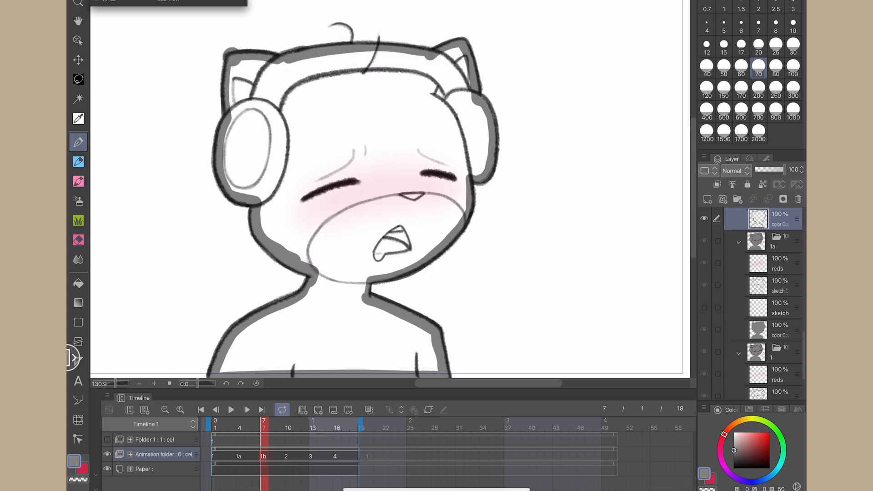
- Fill the figure on cel 1b with grey and erase the excess outside the left ear tip
click(78, 283)
click(359, 123)
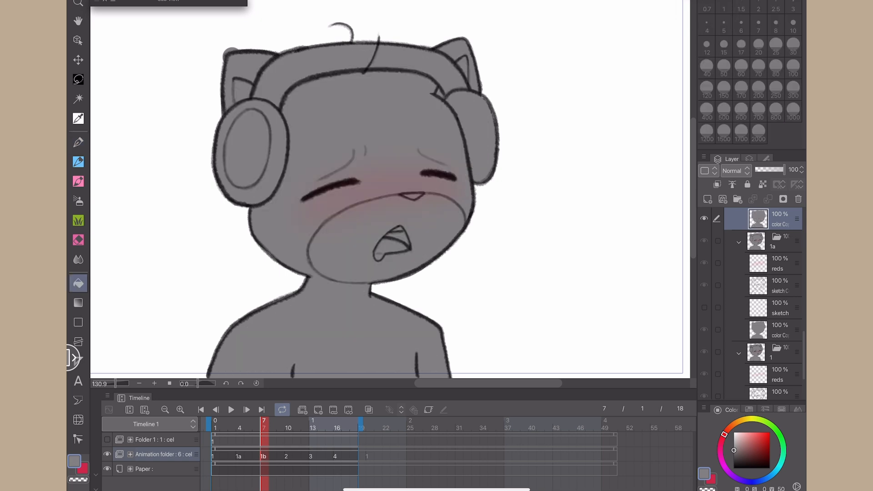
key(e)
drag(223, 57, 239, 46)
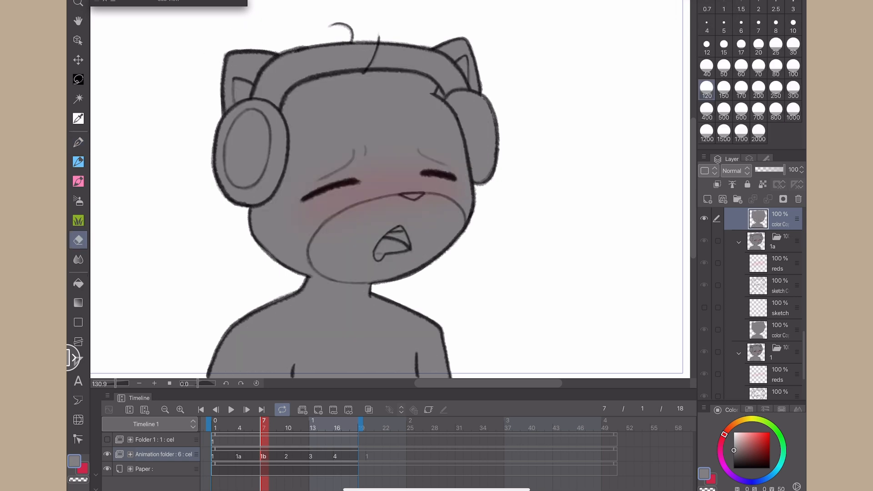
- Save the file and trace grey on cel 2 along the left ear, left headphone cup, cheek, shoulders and torso base
key(p)
key(ctrl+s)
key(Right)
key(Right)
key(Right)
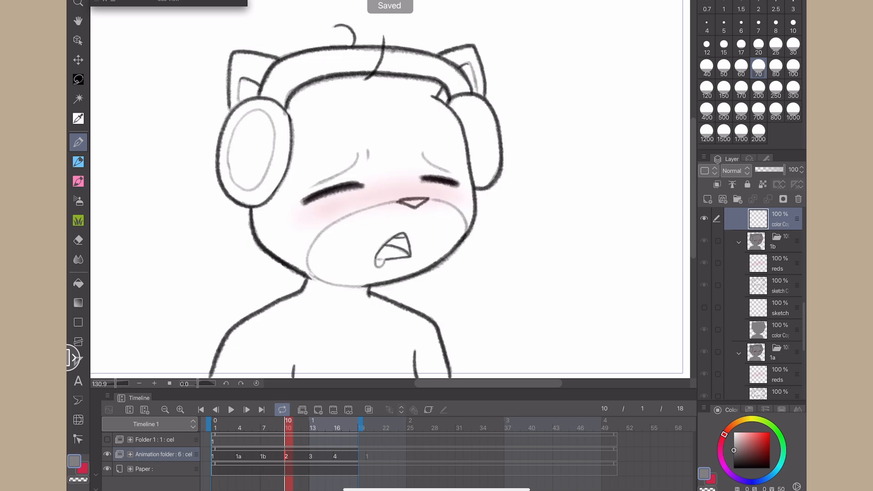
mouse_move(231, 64)
mouse_down()
mouse_move(221, 177)
mouse_move(231, 193)
mouse_move(259, 200)
mouse_move(252, 198)
mouse_move(264, 240)
mouse_move(314, 273)
mouse_move(305, 293)
mouse_move(236, 328)
mouse_move(225, 360)
mouse_move(425, 358)
mouse_move(407, 314)
mouse_move(350, 286)
mouse_up()
scroll(307, 292, down, 2)
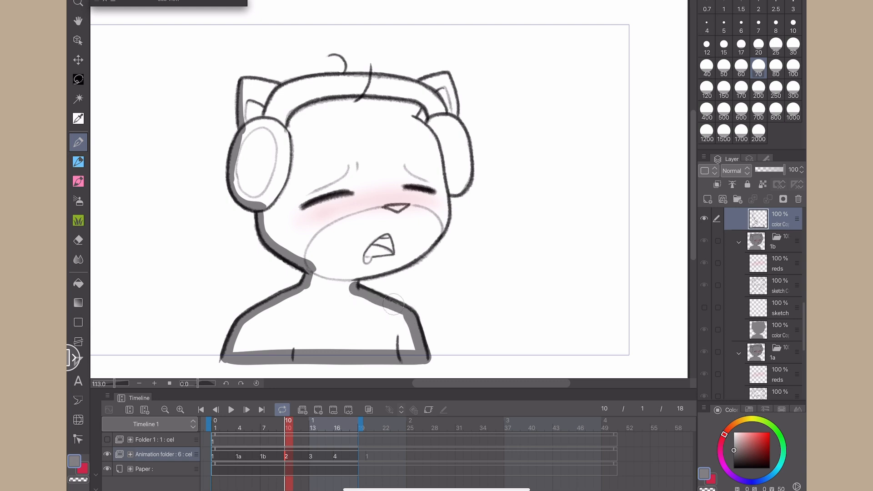
key(e)
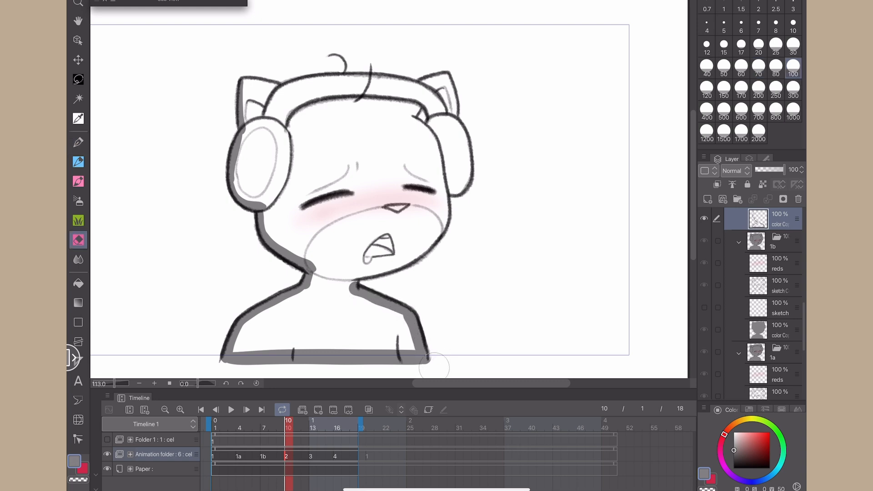
key(p)
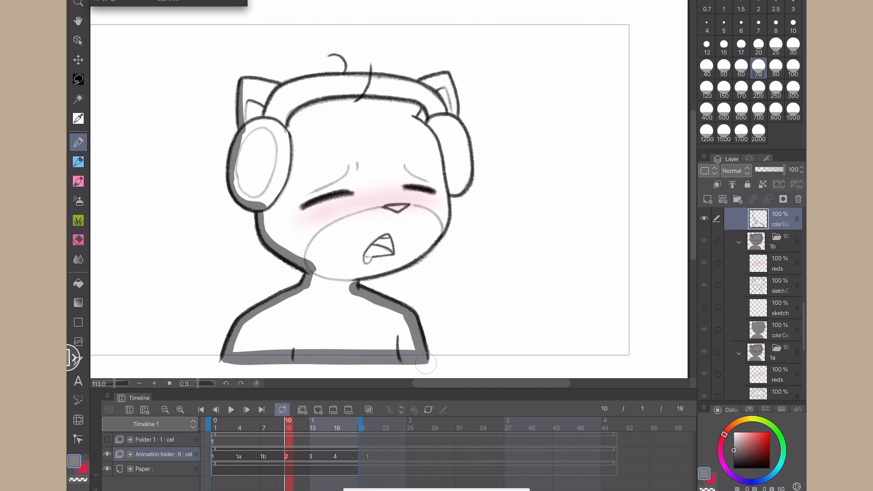
- Close the grey outline on cel 2 along the right jaw, right headphone cup, headband and both ears
drag(357, 279, 423, 250)
drag(451, 211, 421, 255)
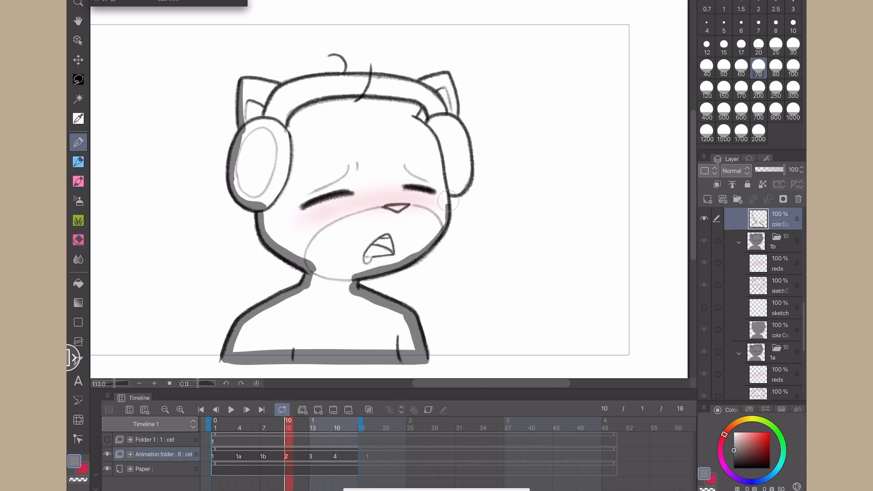
mouse_move(450, 194)
mouse_down()
mouse_move(470, 184)
mouse_move(473, 156)
mouse_move(450, 75)
mouse_move(417, 85)
mouse_up()
mouse_move(464, 114)
mouse_down()
mouse_move(453, 85)
mouse_move(345, 74)
mouse_move(280, 88)
mouse_up()
key(e)
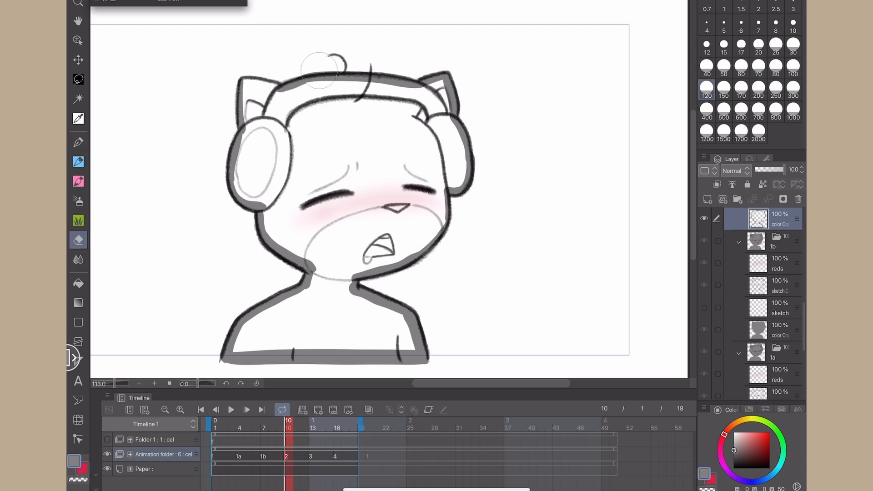
key(p)
drag(246, 80, 280, 88)
- Fill the outlined figure on cel 2 with grey and save the file
key(g)
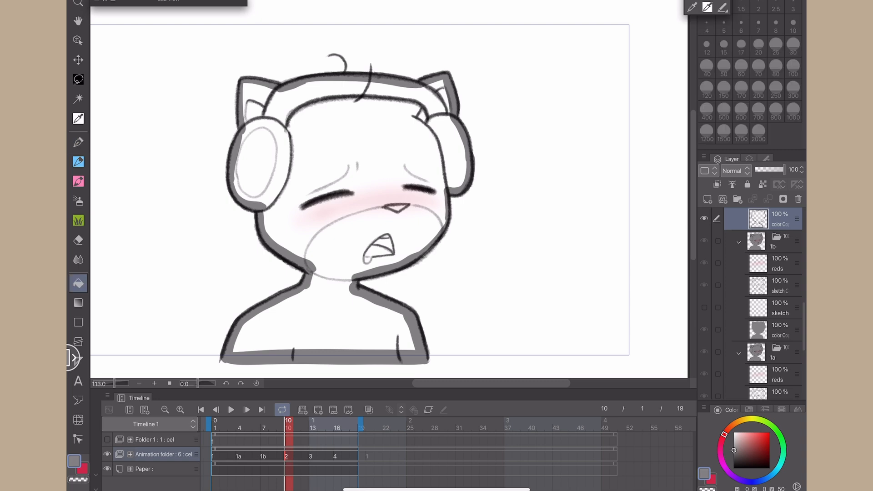
click(349, 159)
key(p)
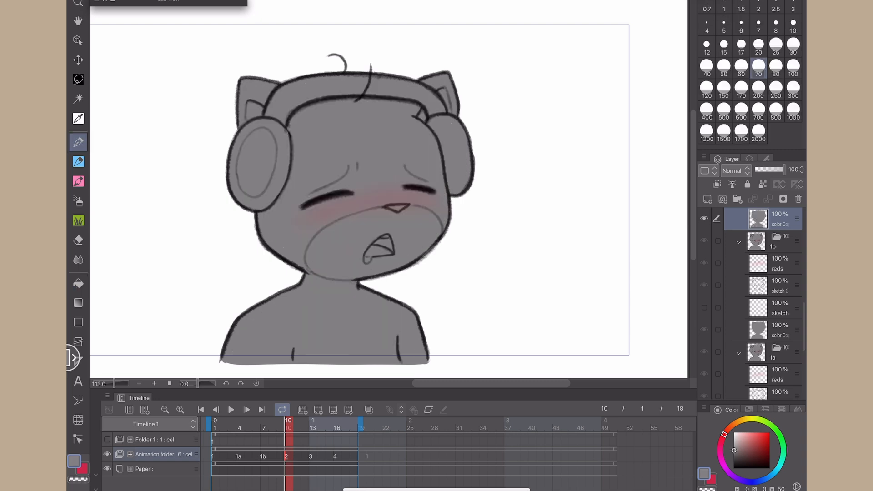
key(ctrl+s)
- On cel 3, trace a closed grey outline around the torso, jaw, headphones, headband and ears with the size 70 pen
click(312, 455)
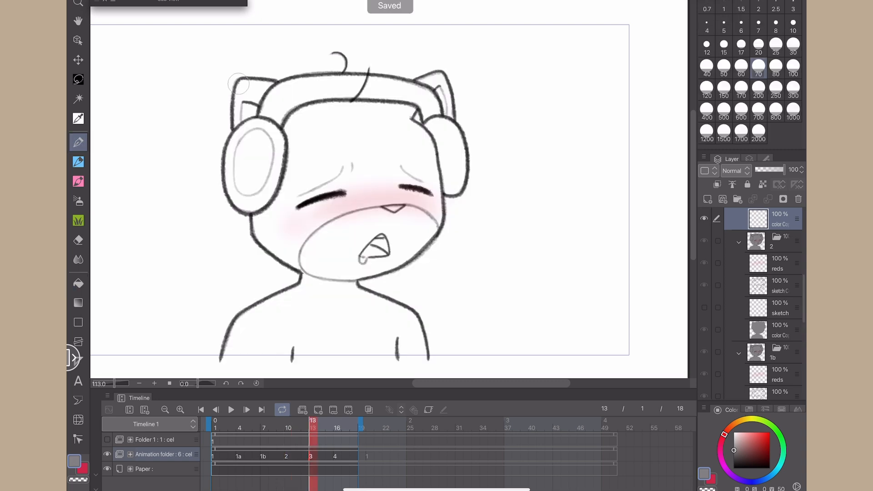
mouse_move(238, 84)
mouse_down()
mouse_move(227, 185)
mouse_move(254, 213)
mouse_move(257, 237)
mouse_move(309, 267)
mouse_move(297, 263)
mouse_move(307, 268)
mouse_move(304, 285)
mouse_move(238, 322)
mouse_move(223, 359)
mouse_move(424, 362)
mouse_move(412, 314)
mouse_move(356, 290)
mouse_move(356, 277)
mouse_move(383, 273)
mouse_up()
key(ctrl+z)
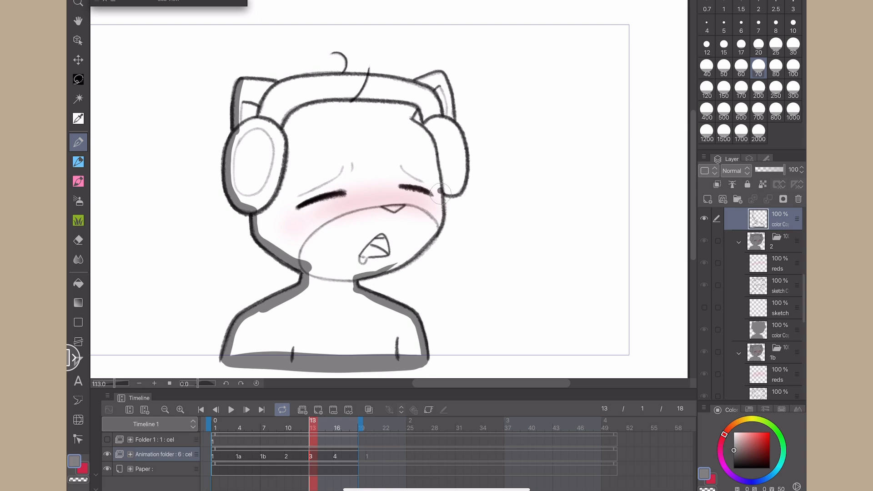
mouse_move(441, 191)
mouse_down()
mouse_move(436, 230)
mouse_move(387, 267)
mouse_move(400, 261)
mouse_up()
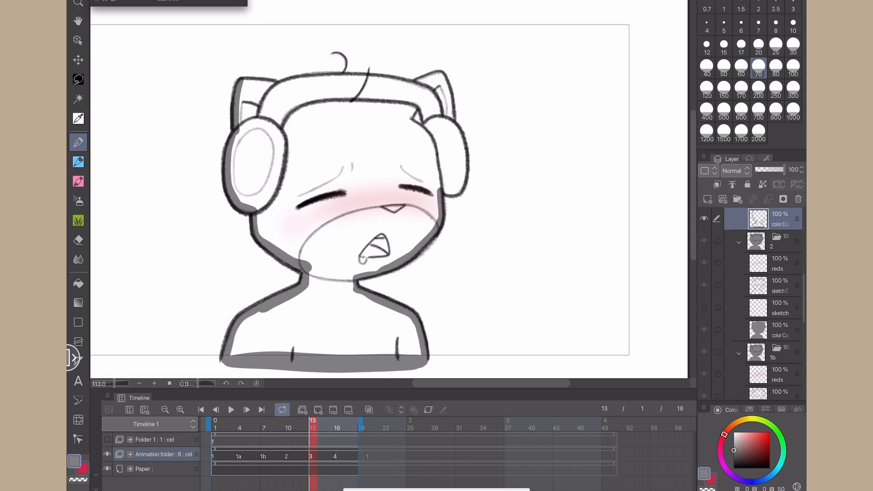
drag(441, 197, 464, 190)
mouse_move(440, 121)
mouse_down()
mouse_move(456, 148)
mouse_move(458, 191)
mouse_up()
mouse_move(451, 136)
mouse_down()
mouse_move(451, 102)
mouse_move(437, 82)
mouse_move(407, 95)
mouse_move(368, 87)
mouse_move(331, 87)
mouse_move(403, 94)
mouse_move(237, 91)
mouse_up()
- Fill the outlined figure on cel 3 with grey
click(78, 283)
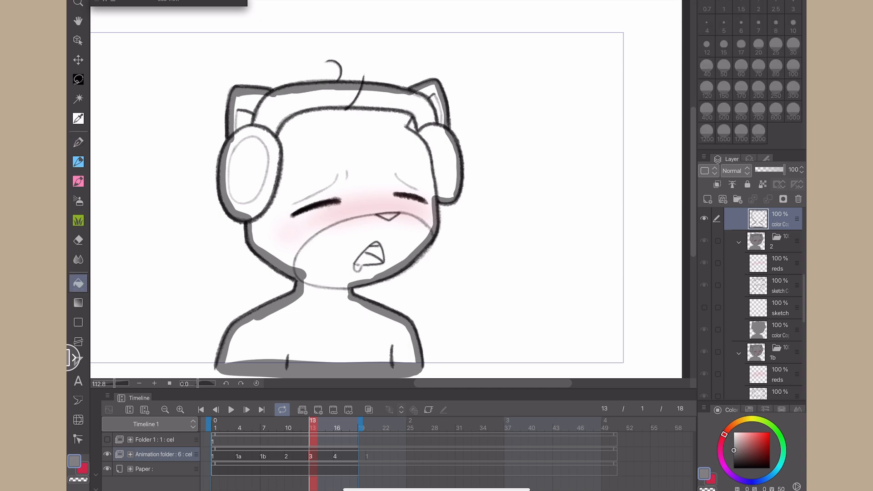
click(336, 172)
click(78, 143)
- Set the secondary drawing colour to black from the Milachu colour set
double_click(83, 469)
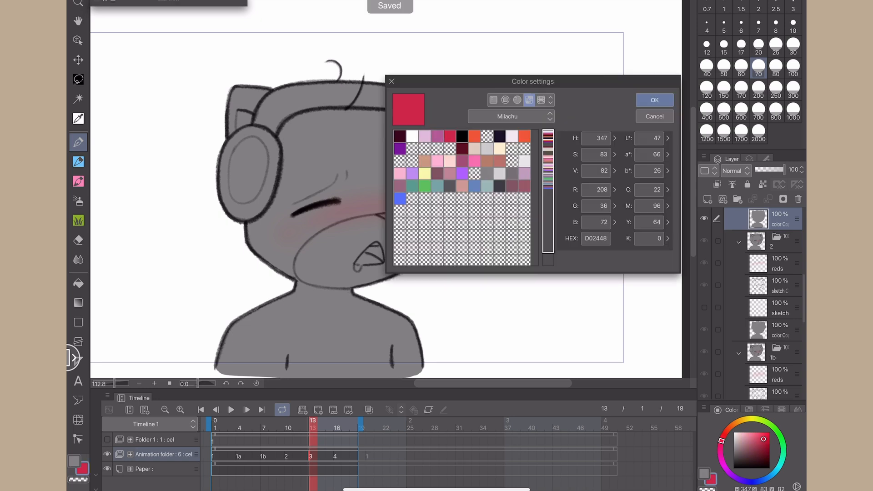
click(461, 136)
click(654, 100)
- On cel 4's colour layer, draw a black line closing the base of the torso with a size 25 brush
click(336, 456)
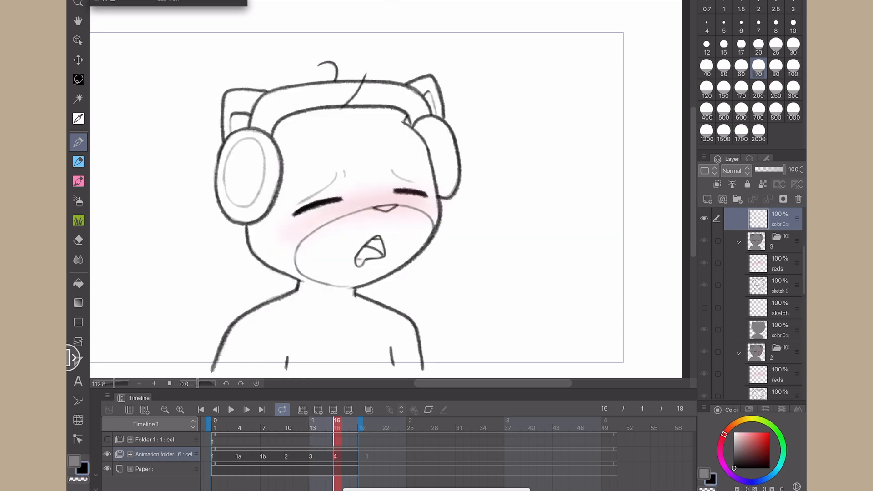
scroll(390, 204, down, 2)
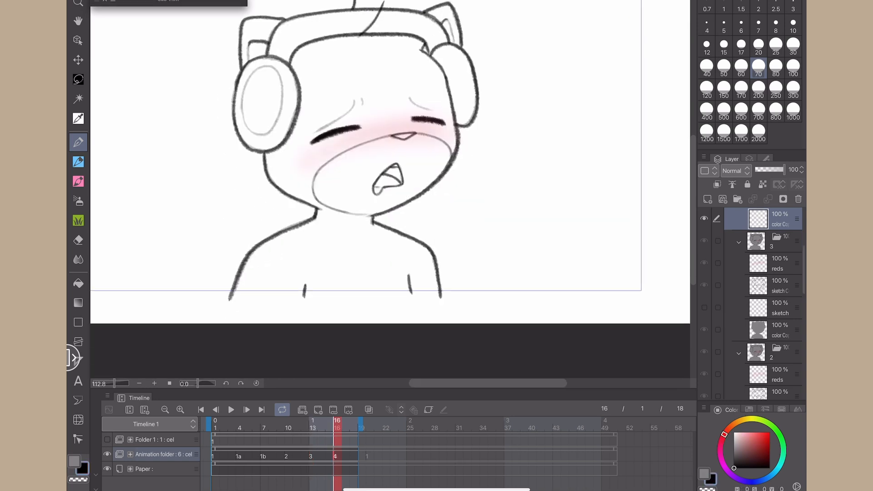
click(78, 162)
click(775, 44)
drag(228, 300, 437, 296)
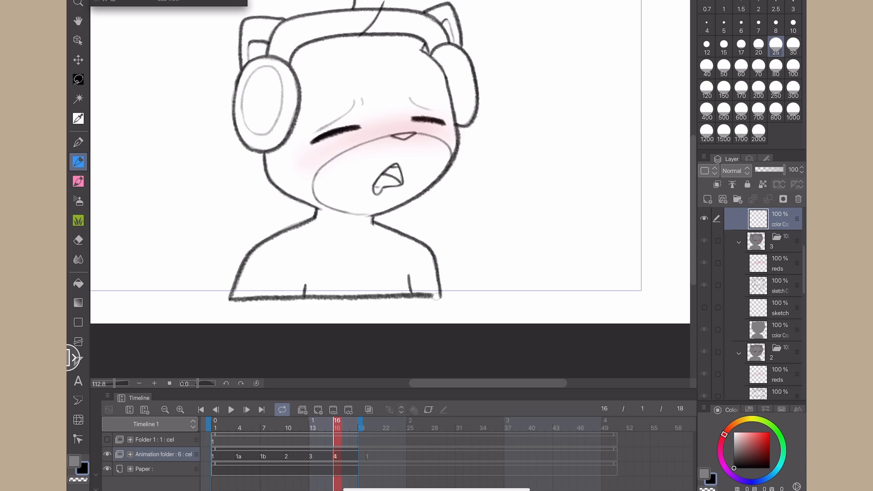
scroll(416, 296, up, 1)
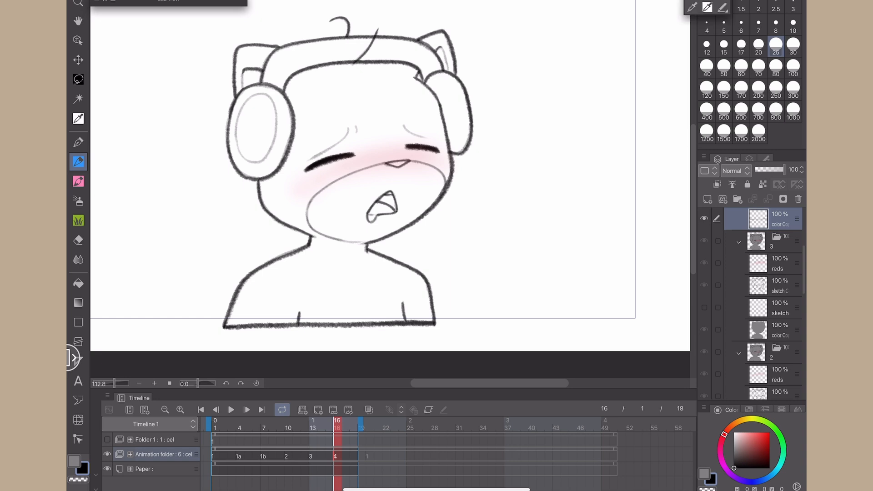
- Make cel 4's visible sketch layer the reference layer and reselect the colour layer for filling
click(78, 283)
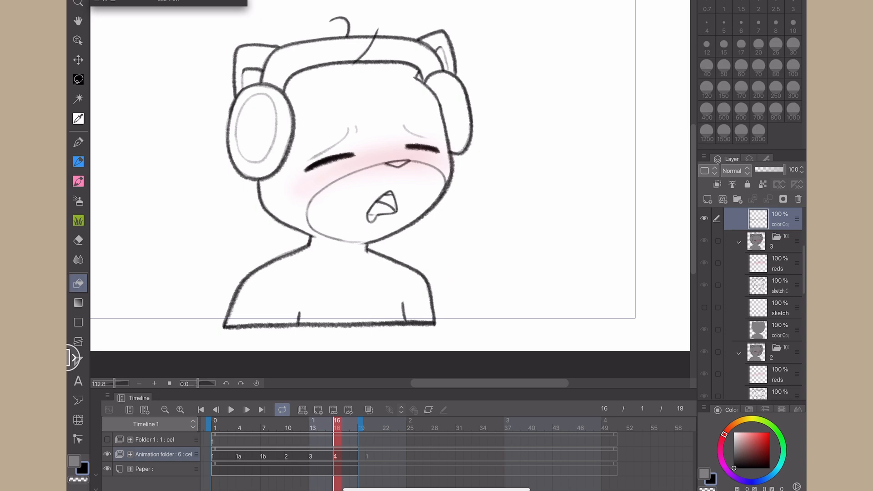
scroll(764, 300, up, 3)
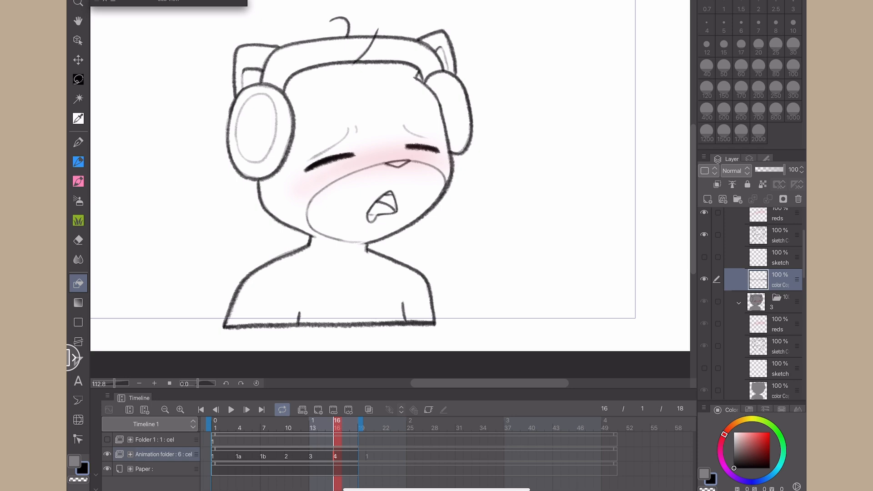
click(773, 235)
click(732, 184)
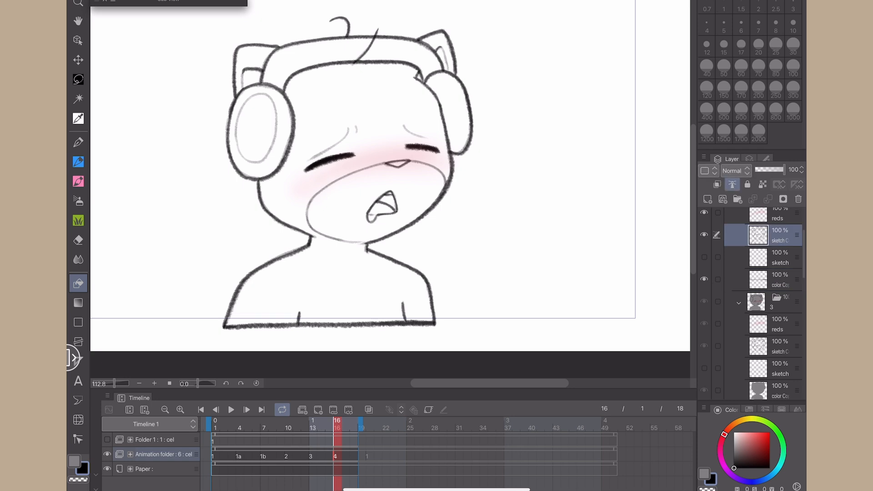
click(773, 279)
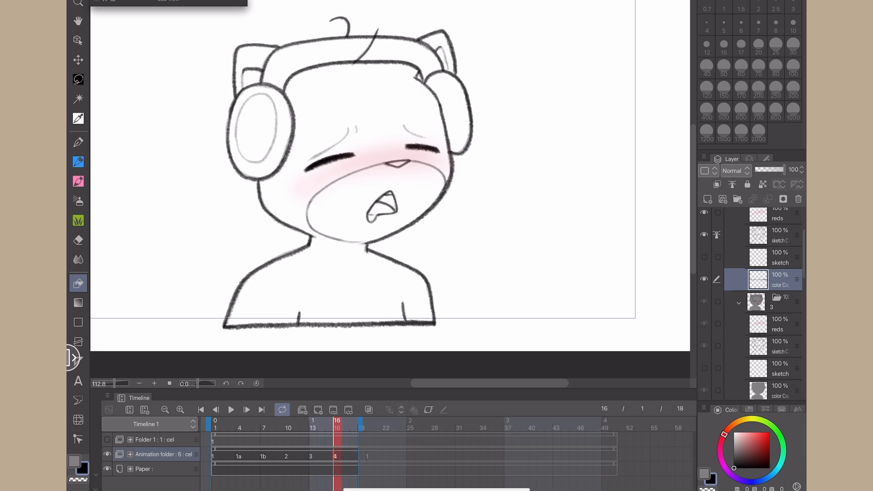
- Switch to grey and lasso around the whole character on cel 4 to fill its enclosed areas
key(x)
scroll(435, 263, down, 2)
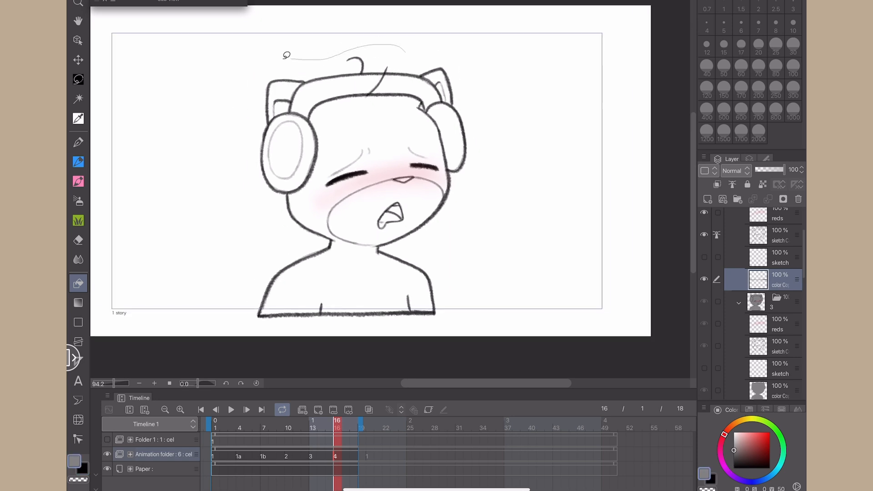
mouse_move(287, 55)
mouse_down()
mouse_move(249, 186)
mouse_move(248, 326)
mouse_move(469, 327)
mouse_move(504, 202)
mouse_up()
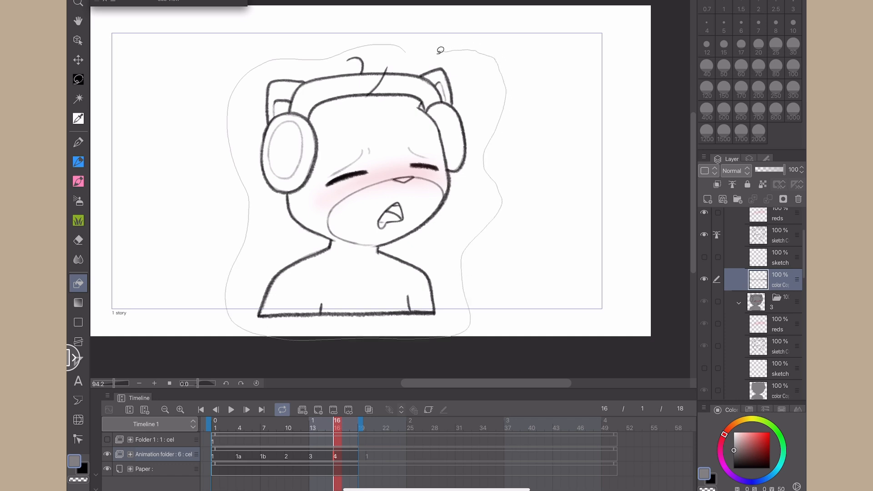
drag(439, 51, 407, 47)
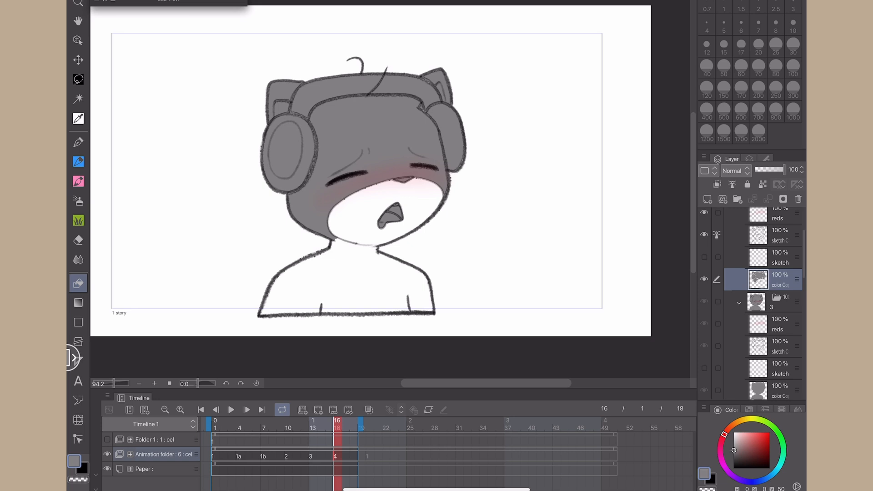
scroll(391, 189, up, 5)
scroll(391, 190, down, 4)
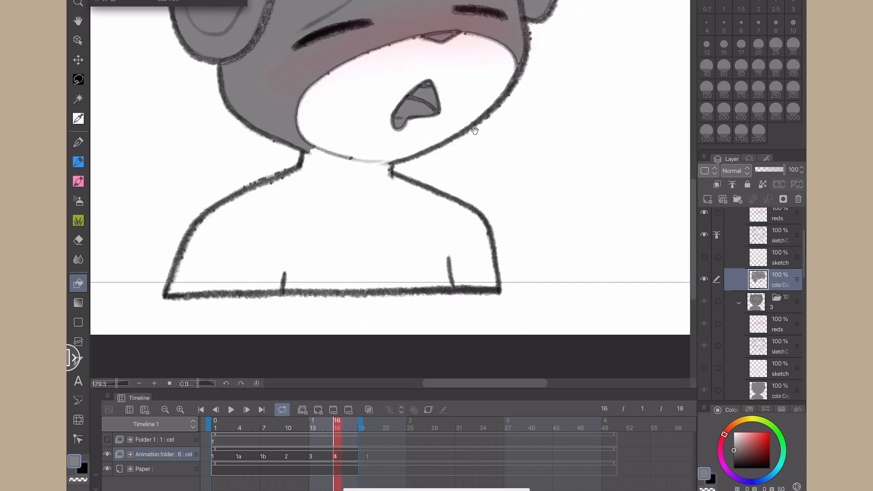
- Try to patch the unfilled gap along the tongue line inside cel 4's mouth with grey pen
scroll(391, 189, up, 2)
scroll(390, 189, up, 1)
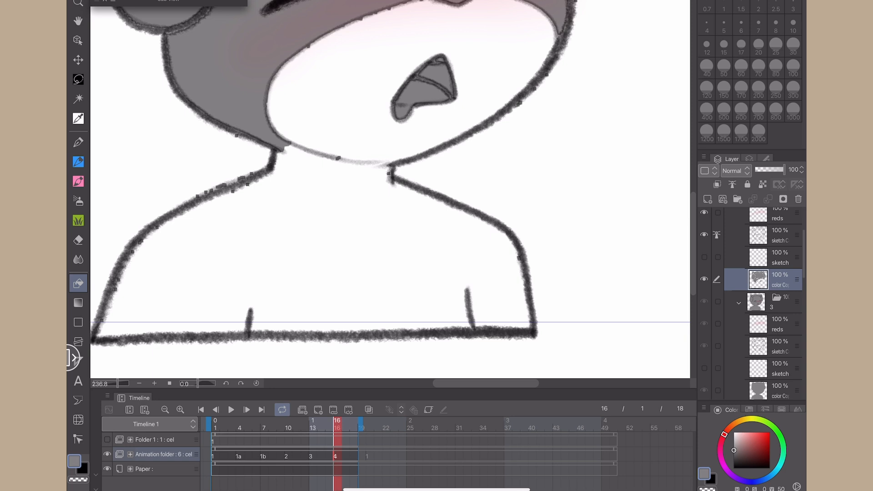
mouse_move(344, 217)
mouse_down()
mouse_move(335, 267)
mouse_move(306, 249)
mouse_move(405, 259)
mouse_move(425, 346)
mouse_up()
scroll(391, 189, up, 4)
scroll(391, 189, down, 4)
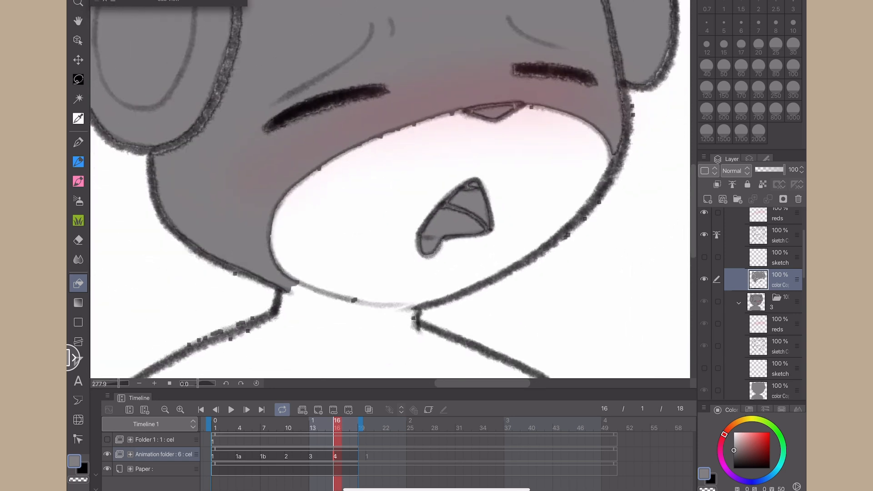
scroll(391, 189, up, 3)
scroll(367, 225, up, 4)
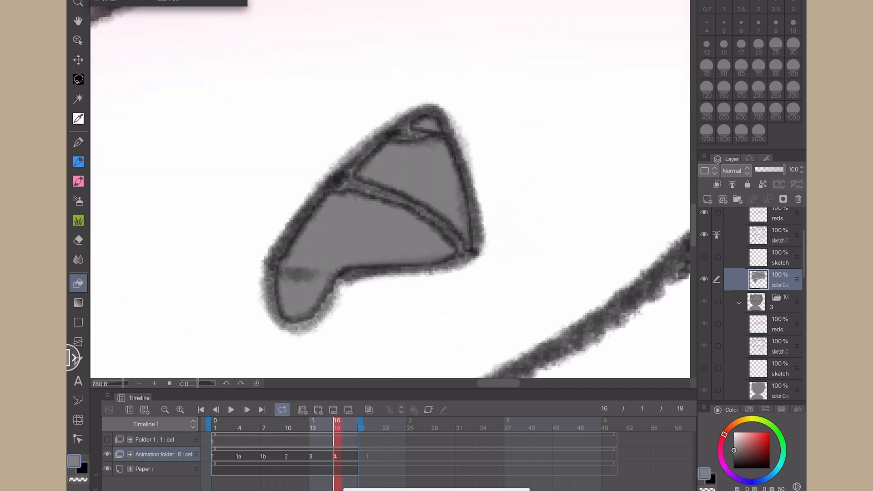
key(p)
drag(349, 179, 470, 247)
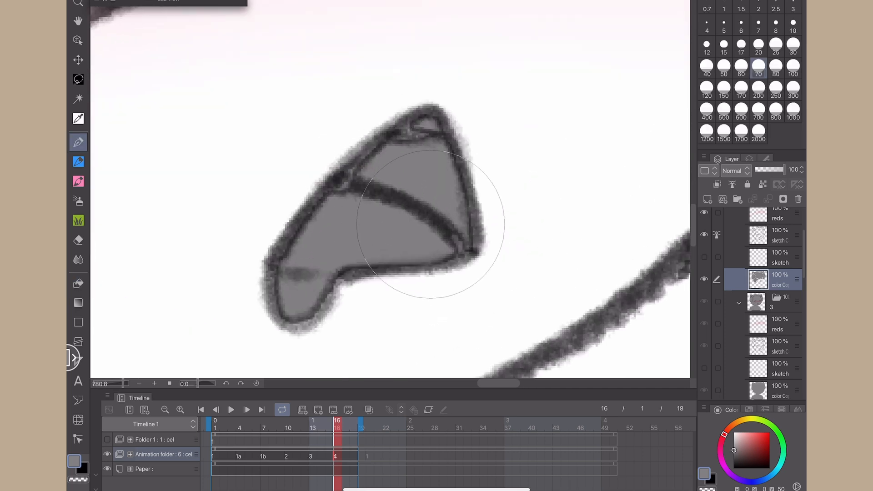
scroll(359, 189, down, 10)
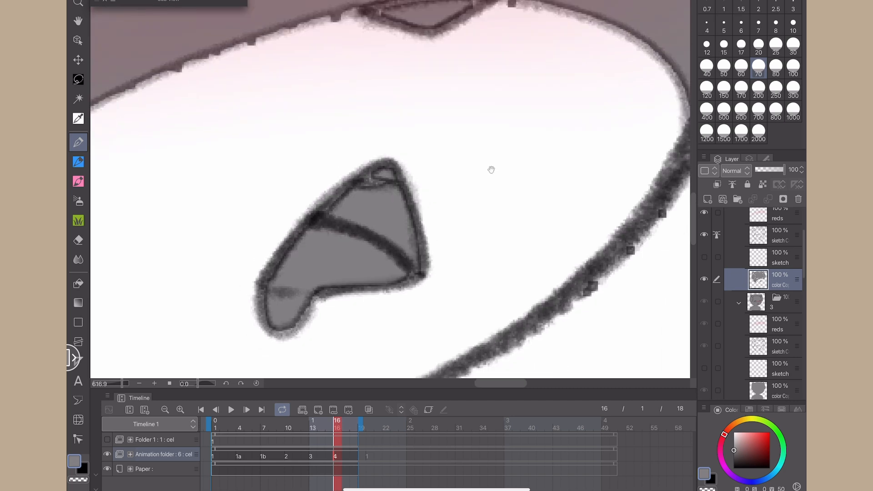
scroll(390, 182, right, 1)
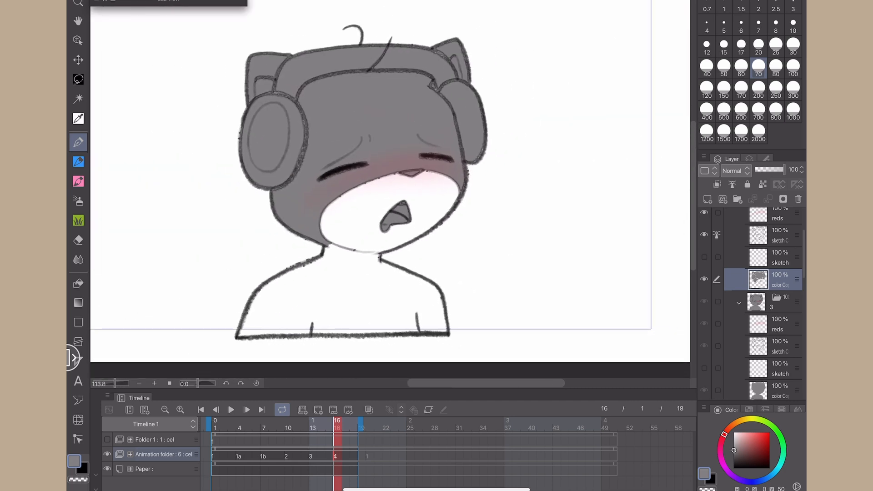
- Clear cel 4's colour layer and trace grey inside the character's left contour and torso base with a size 40 brush
key(Delete)
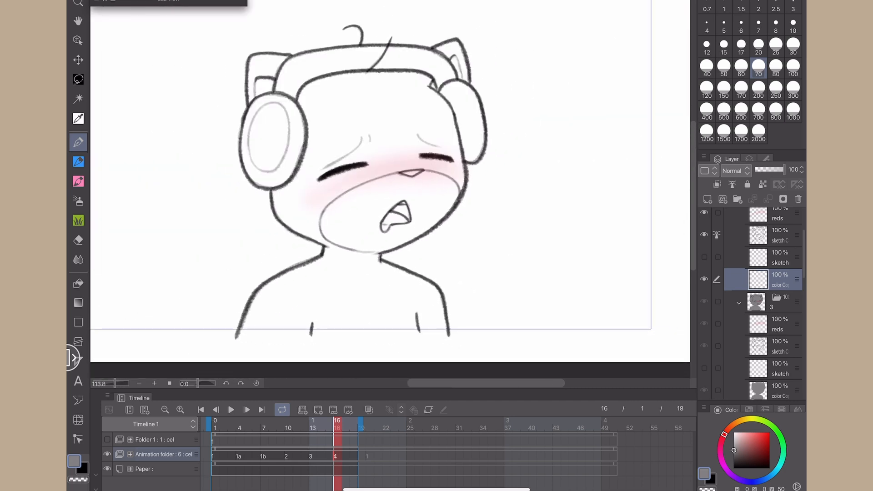
key(bracketleft)
key(bracketleft)
scroll(390, 186, up, 2)
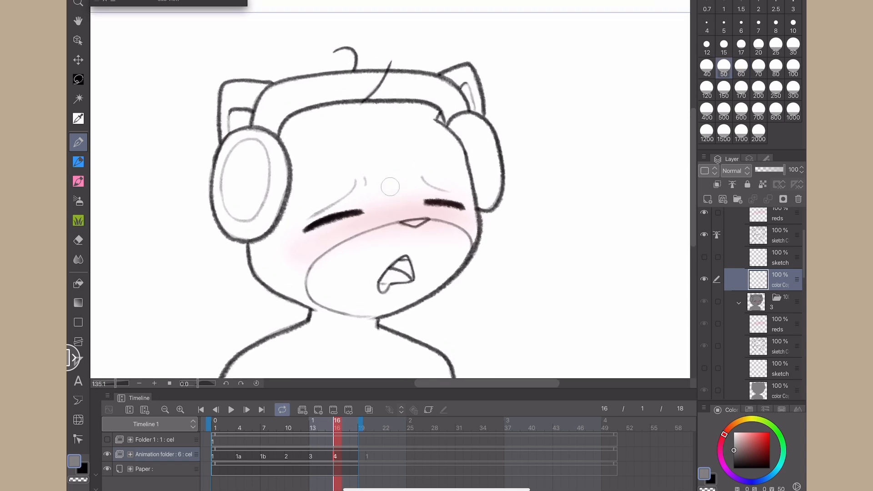
key(bracketleft)
mouse_move(222, 96)
mouse_down()
mouse_move(217, 216)
mouse_move(230, 234)
mouse_move(252, 236)
mouse_move(236, 234)
mouse_move(263, 278)
mouse_move(311, 303)
mouse_move(314, 330)
mouse_up()
drag(177, 302, 197, 242)
mouse_move(334, 257)
mouse_down()
mouse_move(254, 304)
mouse_move(230, 353)
mouse_move(473, 351)
mouse_move(461, 300)
mouse_up()
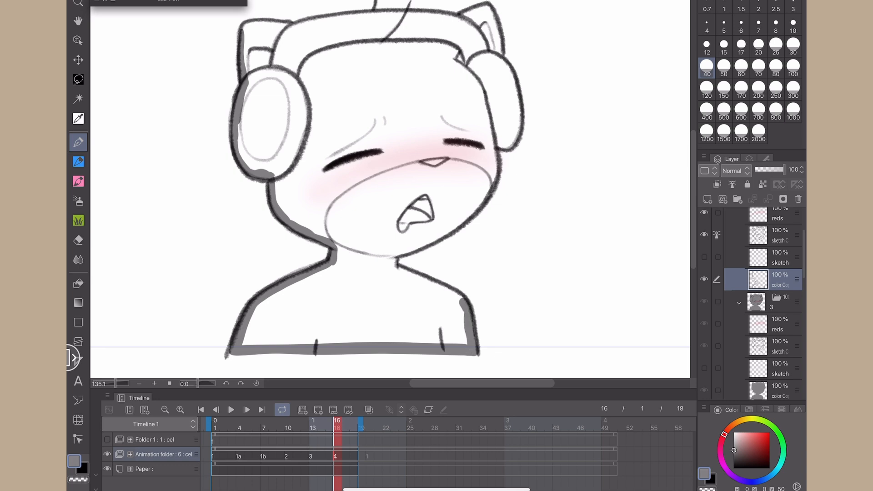
- Stop using cel 4's visible sketch layer as the reference layer and reselect the colour layer
click(778, 235)
click(732, 184)
click(778, 279)
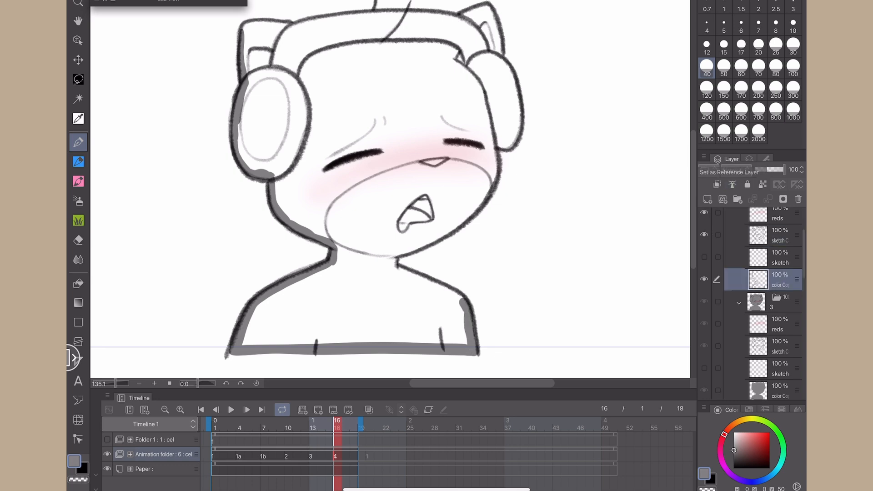
- Close the grey contour on cel 4 along the right shoulder, neck, cheek, headphone and top of the head
mouse_move(448, 290)
mouse_down()
mouse_move(395, 268)
mouse_move(406, 249)
mouse_up()
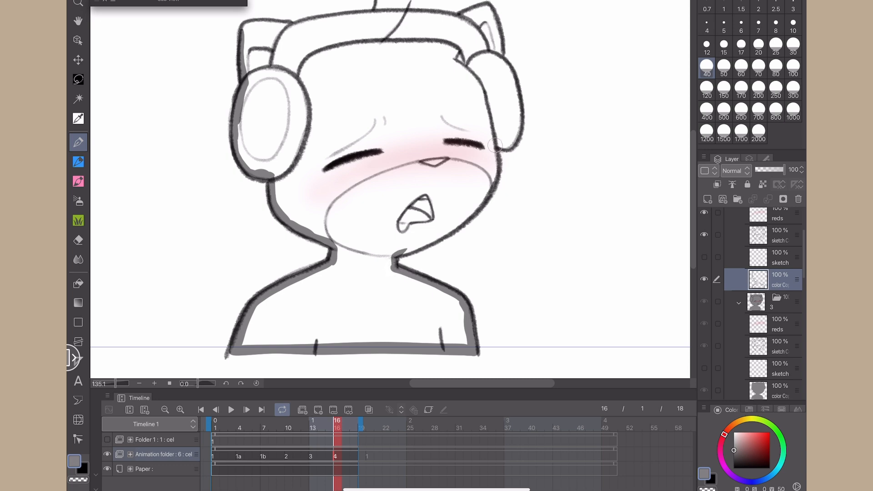
mouse_move(495, 146)
mouse_down()
mouse_move(492, 183)
mouse_move(476, 206)
mouse_move(393, 253)
mouse_up()
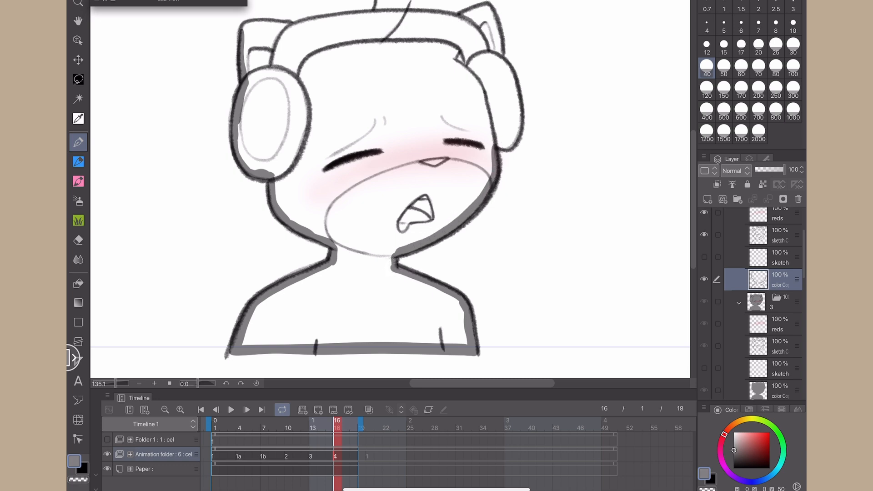
drag(495, 144, 519, 125)
drag(198, 254, 193, 323)
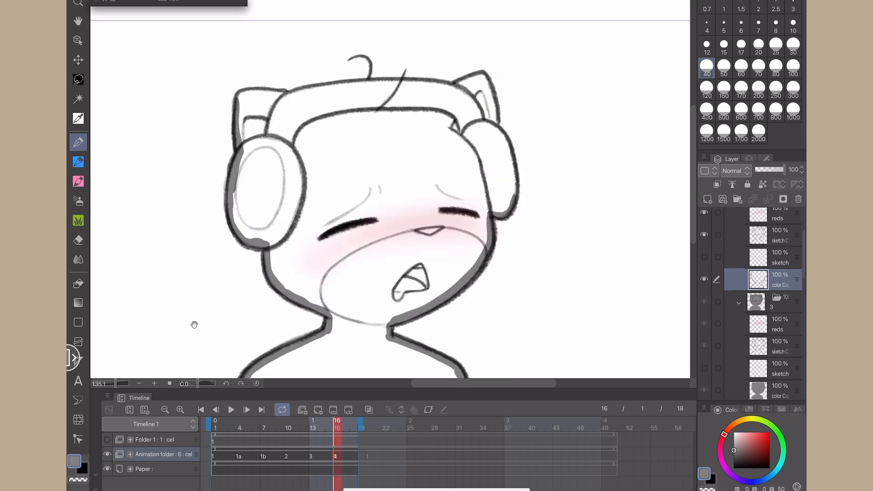
mouse_move(499, 126)
mouse_down()
mouse_move(515, 189)
mouse_move(482, 75)
mouse_move(445, 93)
mouse_move(423, 83)
mouse_move(306, 89)
mouse_move(372, 81)
mouse_move(246, 91)
mouse_move(287, 93)
mouse_up()
- Fill the inside of cel 4's closed contour with grey and return to the pen
click(78, 283)
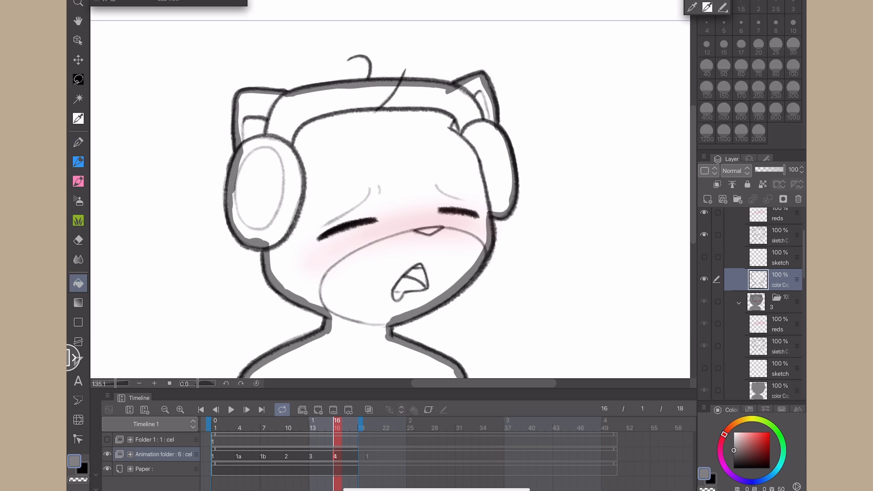
click(364, 178)
drag(174, 319, 187, 253)
click(78, 142)
scroll(209, 274, down, 3)
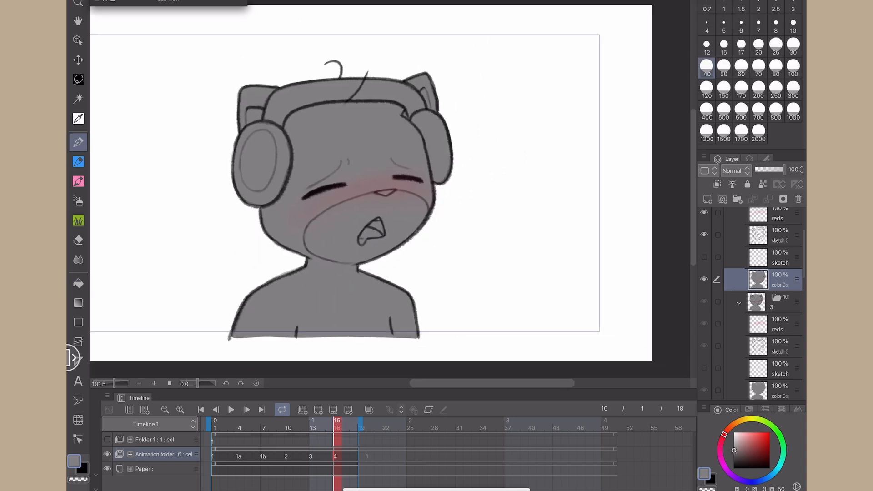
- Play the animation to check the grey base on all cels, and return to frame 1
click(231, 410)
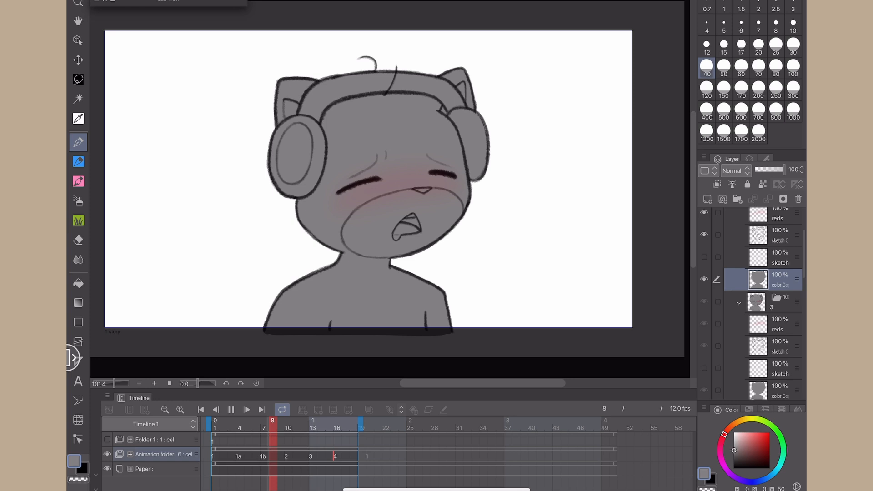
click(231, 409)
click(215, 426)
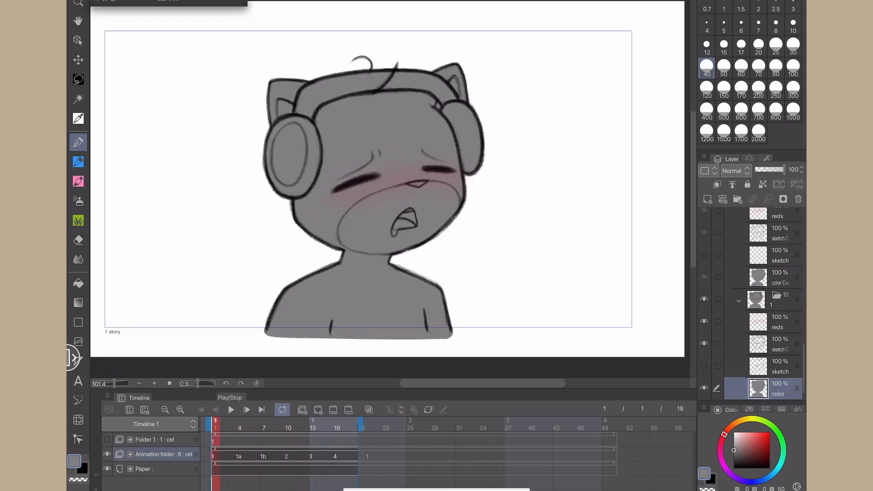
- Expand the reference image window, turn off its automatic eyedropper and reposition the image around the grey cat
click(96, 1)
click(100, 192)
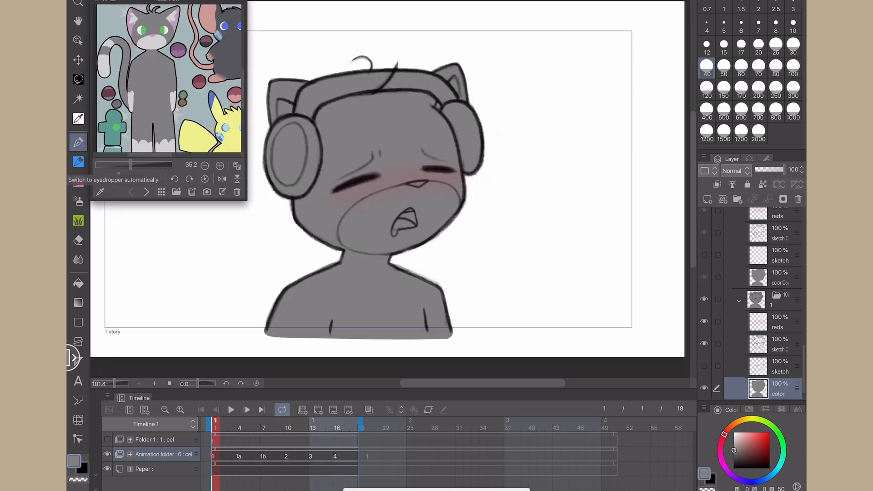
mouse_move(159, 100)
mouse_down()
mouse_move(174, 71)
mouse_move(170, 91)
mouse_up()
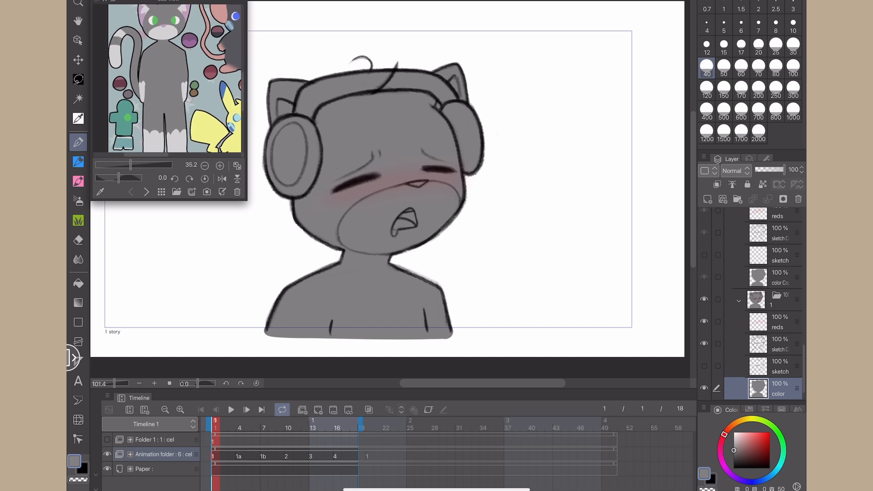
- Lock transparent pixels on the colour layers of cels 1, 1a, 1b, 2, 3 and 4
click(763, 184)
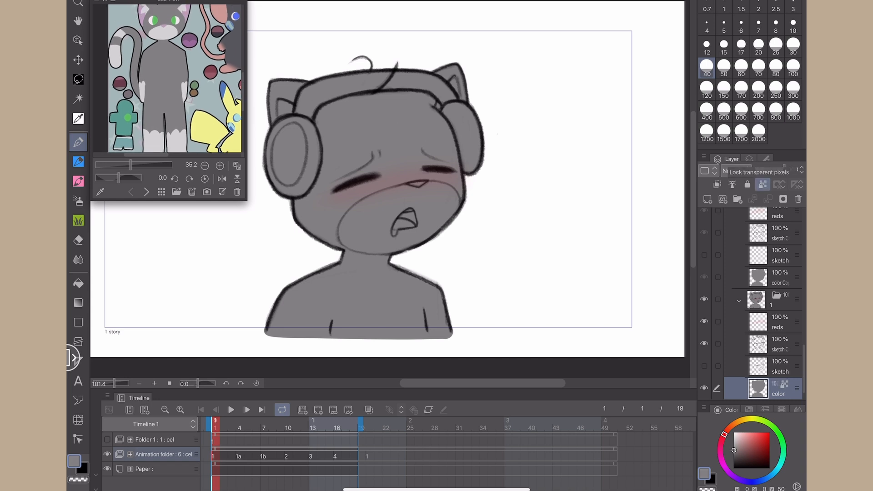
click(762, 184)
click(762, 184)
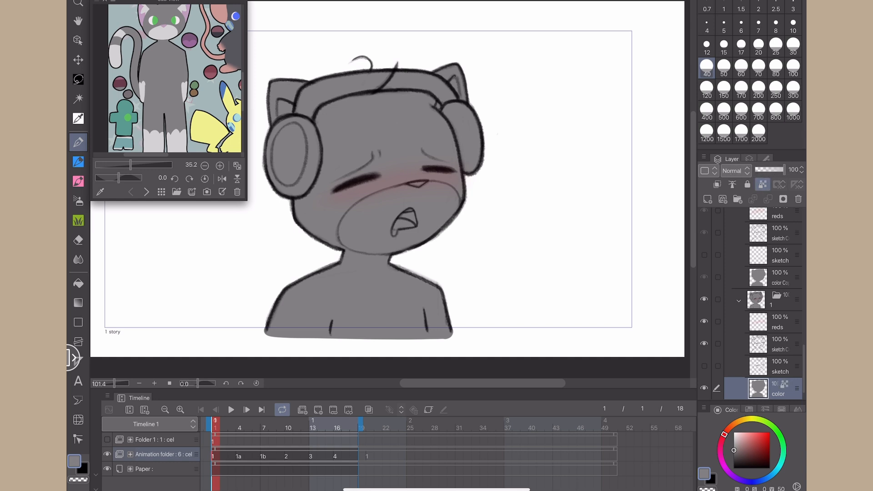
click(240, 456)
click(762, 185)
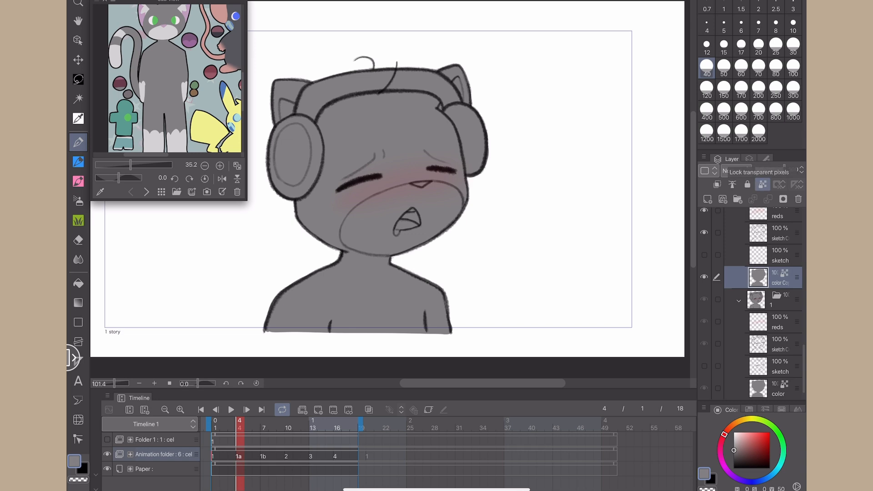
click(264, 456)
click(762, 184)
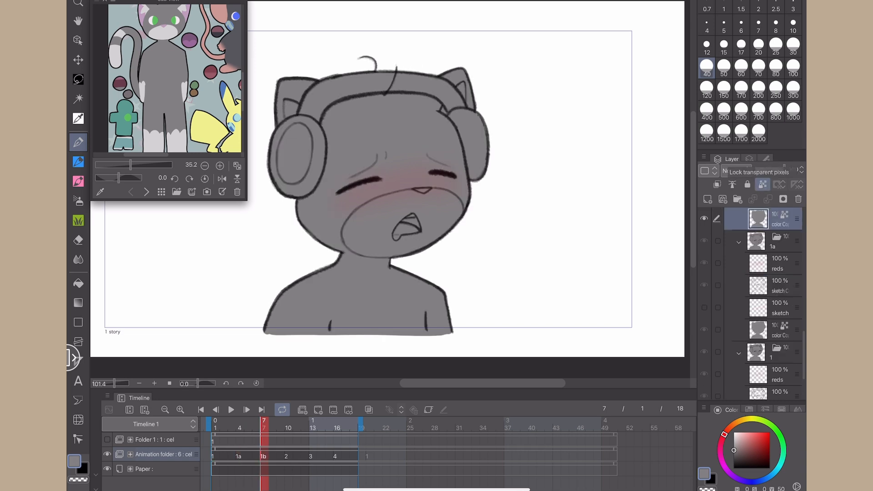
click(288, 456)
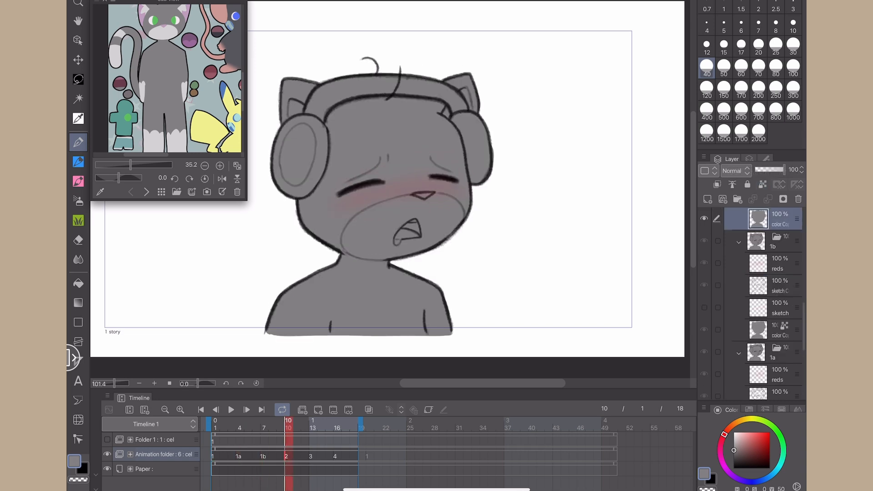
click(762, 184)
click(311, 455)
click(762, 184)
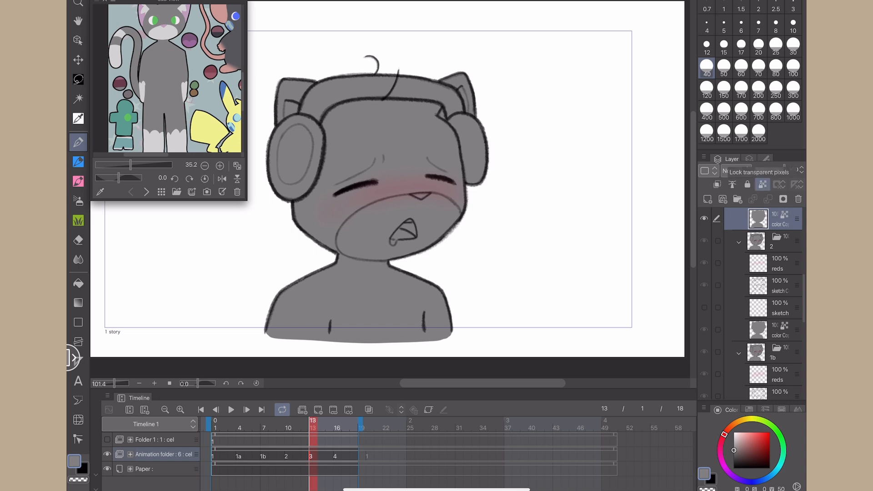
click(335, 456)
click(762, 184)
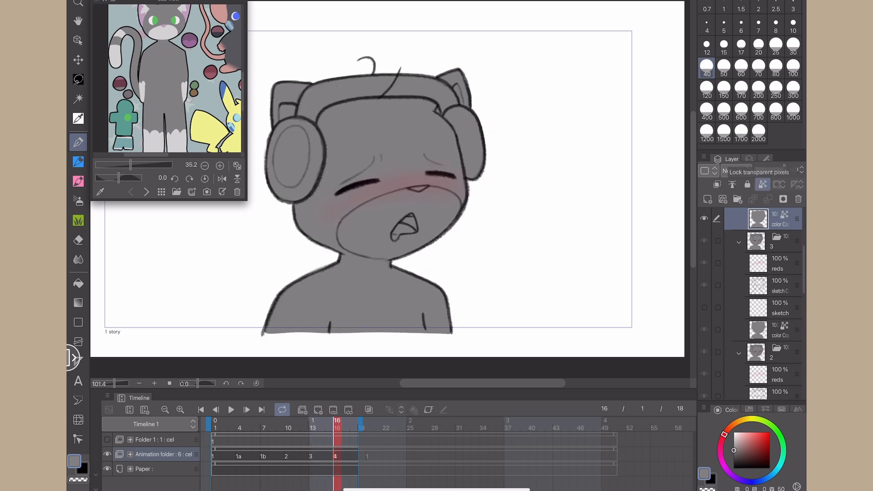
- Back on cel 1, sample the reference cat's light grey as main colour and its inner-ear pink as secondary, then collapse the reference window
click(214, 456)
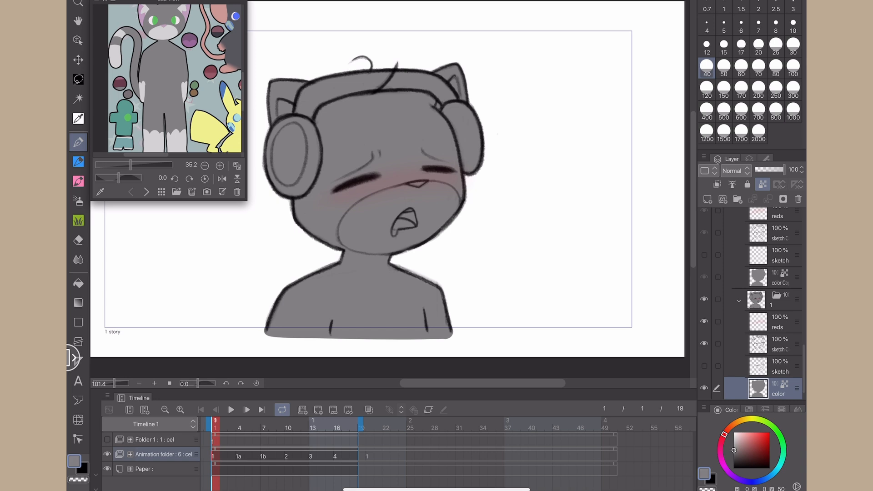
drag(391, 196, 417, 206)
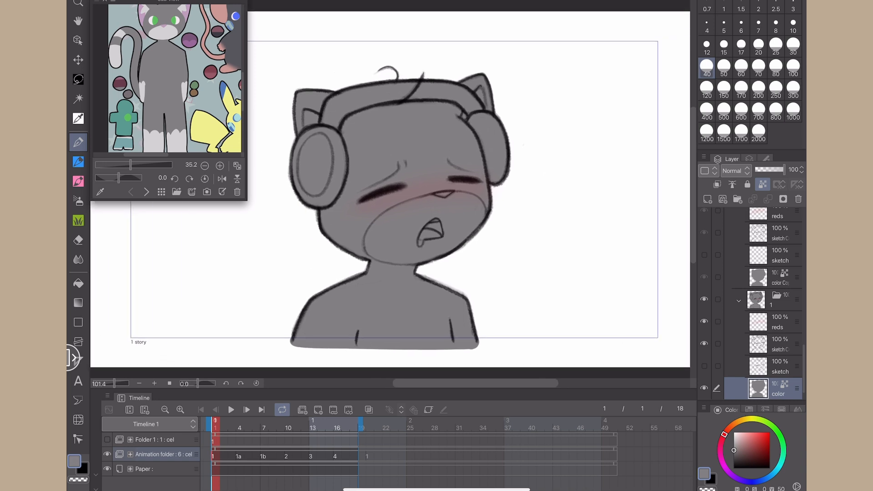
drag(159, 139, 156, 136)
click(100, 191)
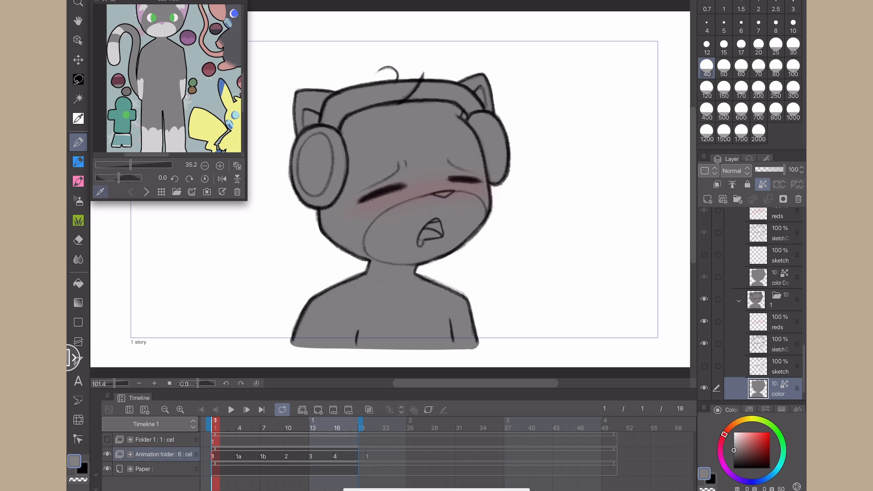
click(157, 137)
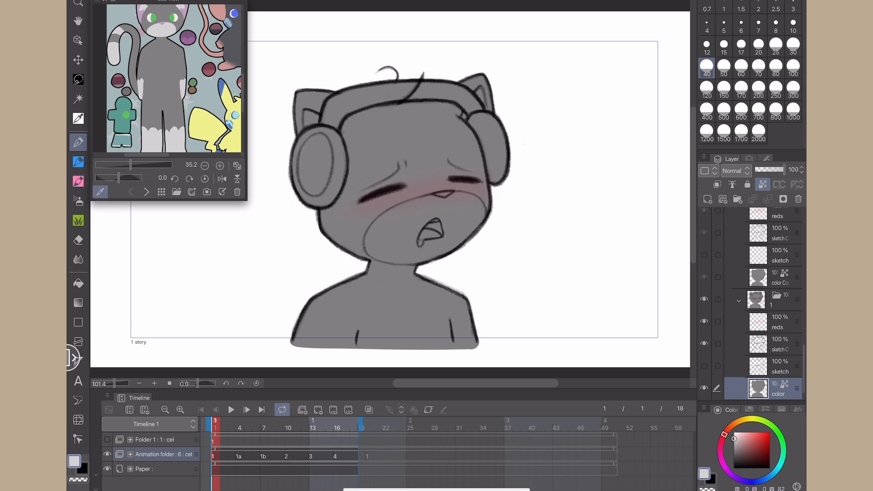
key(x)
click(143, 10)
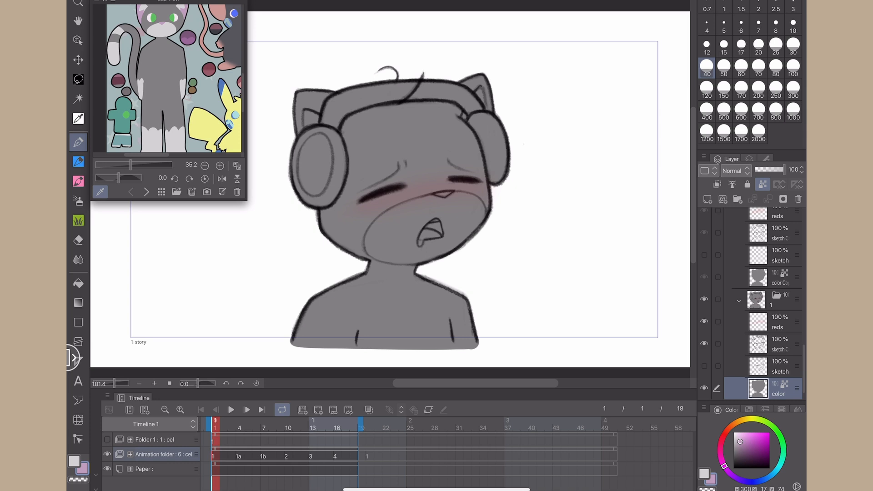
click(97, 1)
key(x)
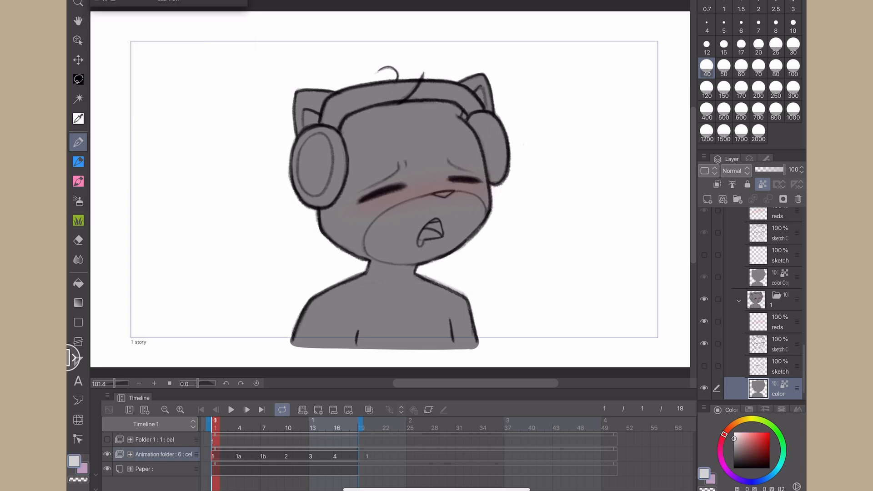
- On cel 1's colour layer, outline the inside of the muzzle in light grey with the size 40 brush
scroll(445, 228, up, 5)
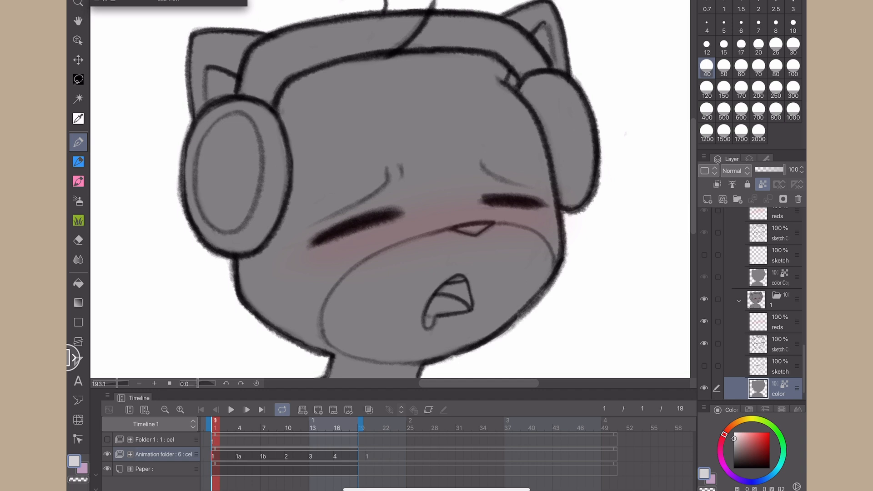
mouse_move(253, 274)
mouse_down()
mouse_move(258, 233)
mouse_move(339, 178)
mouse_move(439, 145)
mouse_move(518, 155)
mouse_move(541, 195)
mouse_move(518, 235)
mouse_move(414, 297)
mouse_move(359, 314)
mouse_up()
mouse_move(252, 276)
mouse_down()
mouse_move(288, 300)
mouse_move(370, 310)
mouse_up()
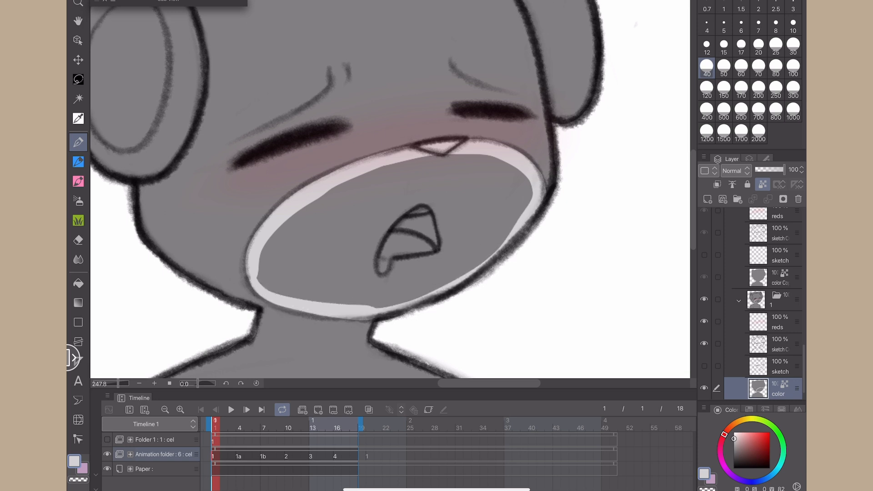
drag(282, 304, 388, 310)
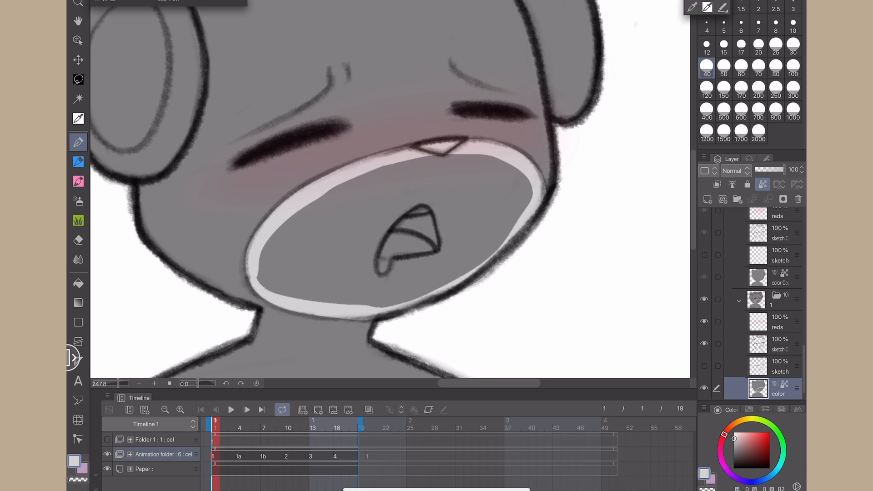
- Fill the outlined muzzle on cel 1 with light grey and paint the nose pink
click(78, 283)
click(345, 231)
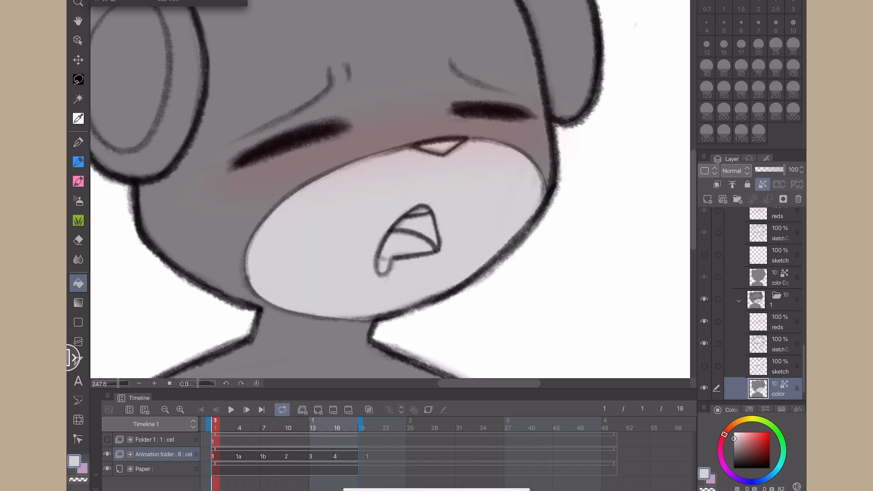
click(78, 142)
scroll(390, 189, up, 2)
click(83, 469)
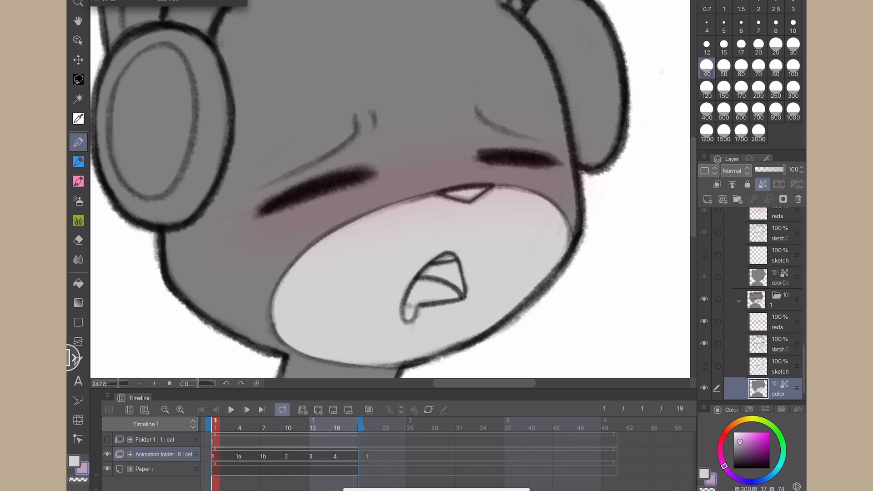
scroll(448, 178, up, 5)
mouse_move(438, 196)
mouse_down()
mouse_move(472, 205)
mouse_move(500, 189)
mouse_move(442, 200)
mouse_up()
scroll(390, 189, down, 4)
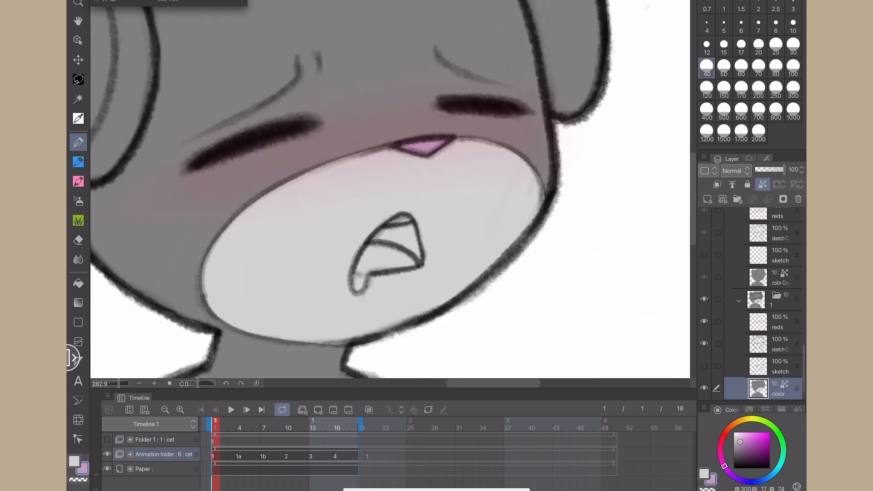
- Paint the inside of both cat ears pink on cel 1's colour layer, including the small gap beside the headphone band
click(74, 461)
scroll(390, 189, left, 2)
scroll(390, 189, up, 4)
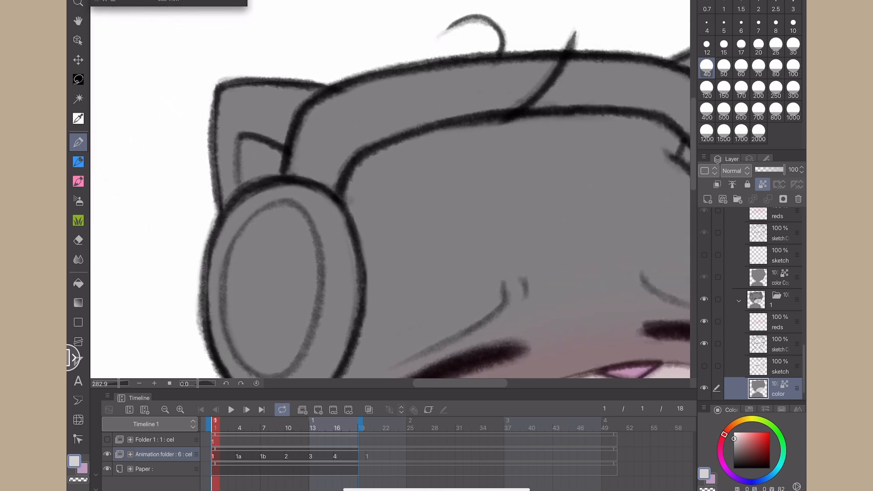
scroll(389, 189, down, 4)
scroll(390, 189, up, 4)
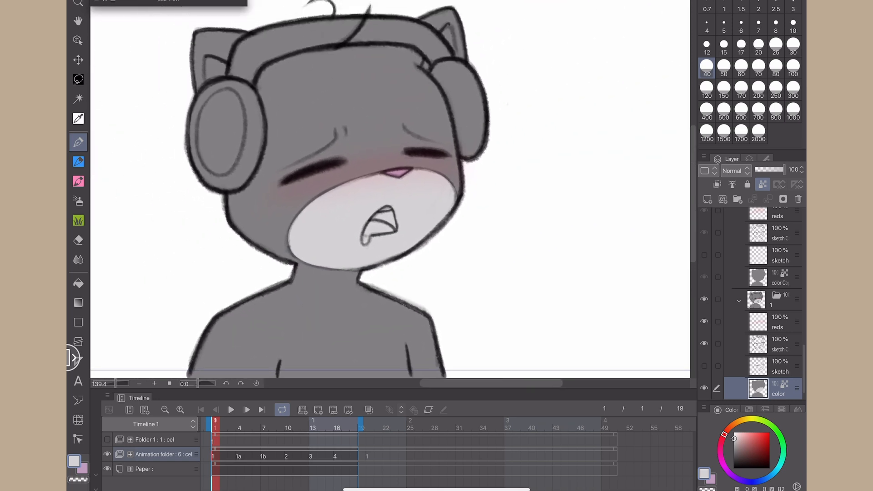
scroll(390, 189, up, 4)
click(83, 468)
scroll(390, 189, up, 3)
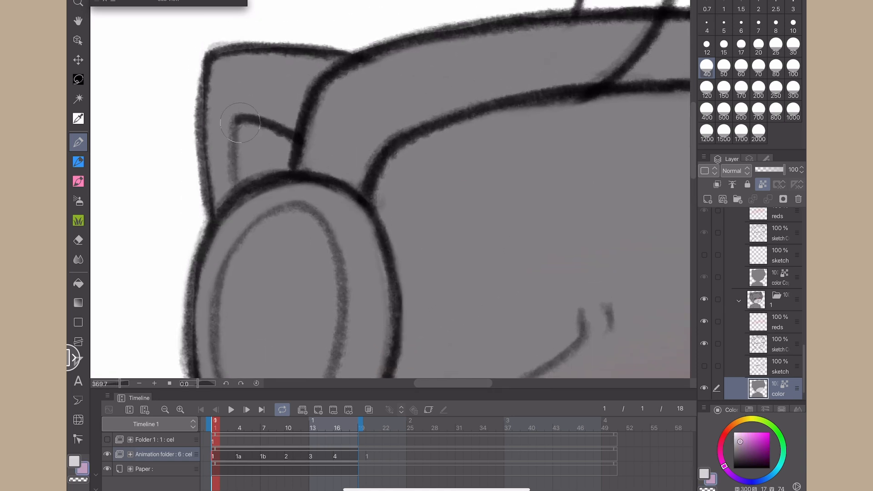
mouse_move(240, 122)
mouse_down()
mouse_move(239, 182)
mouse_move(287, 165)
mouse_move(289, 142)
mouse_move(245, 127)
mouse_move(243, 169)
mouse_move(279, 160)
mouse_move(262, 140)
mouse_move(255, 161)
mouse_move(262, 145)
mouse_move(298, 175)
mouse_up()
scroll(390, 189, right, 10)
scroll(390, 189, up, 2)
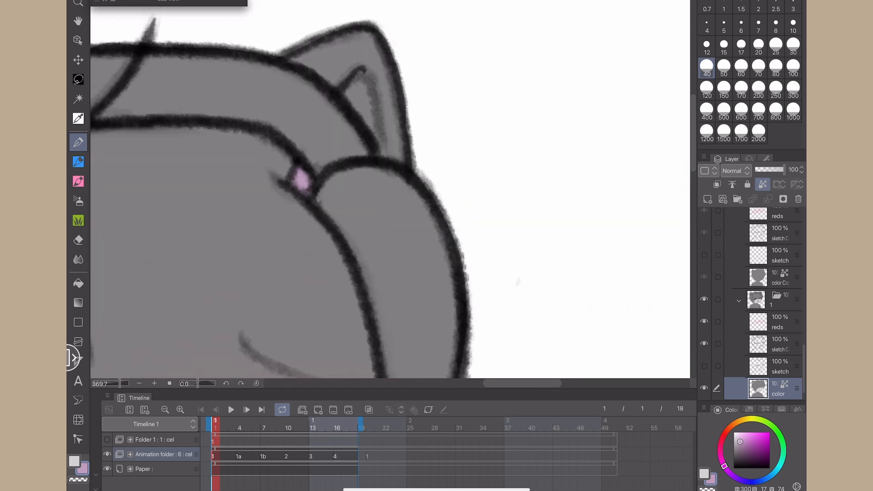
mouse_move(359, 73)
mouse_down()
mouse_move(378, 149)
mouse_move(351, 100)
mouse_move(359, 80)
mouse_move(365, 108)
mouse_up()
scroll(390, 189, down, 6)
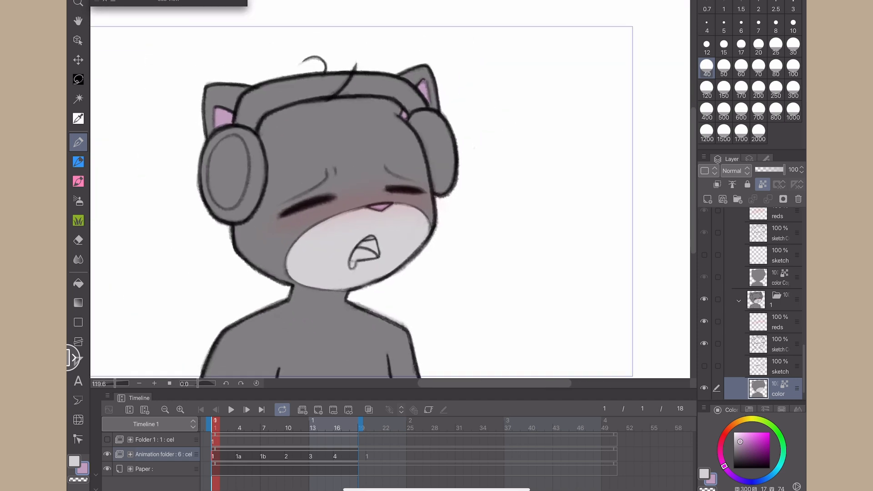
scroll(475, 197, down, 2)
scroll(483, 258, up, 5)
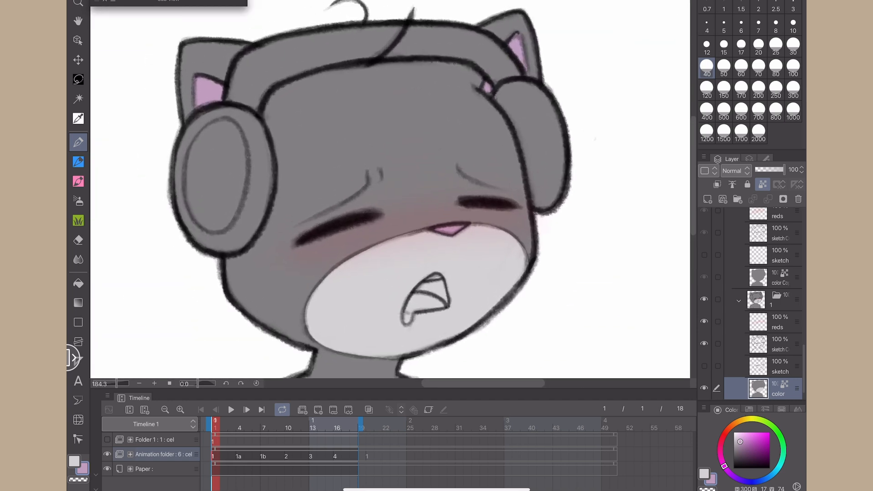
- Expand the reference window, turn its automatic eyedropper on and sample the dark purple of the cat's open mouth as secondary colour
click(113, 1)
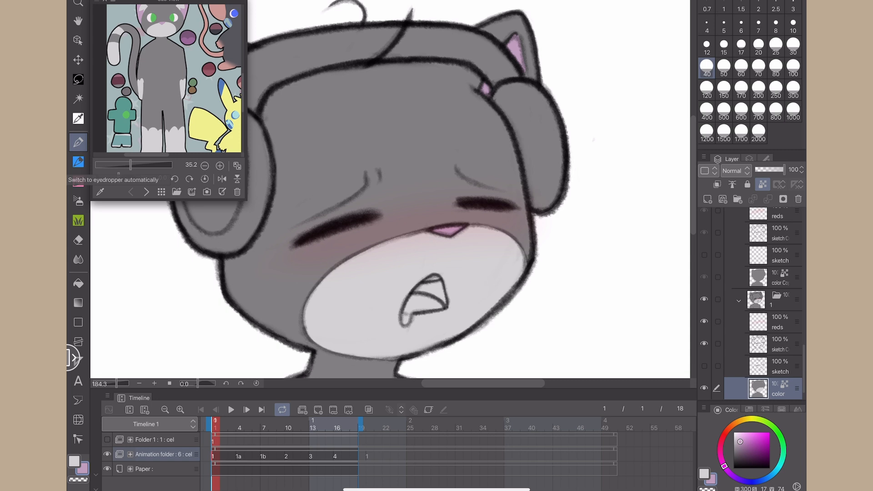
scroll(183, 92, up, 5)
drag(183, 92, 168, 115)
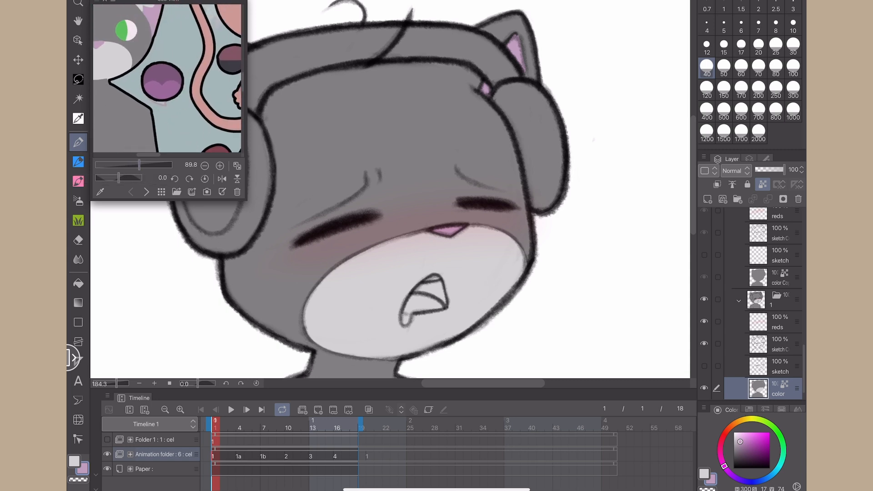
click(100, 192)
click(162, 74)
scroll(466, 335, up, 5)
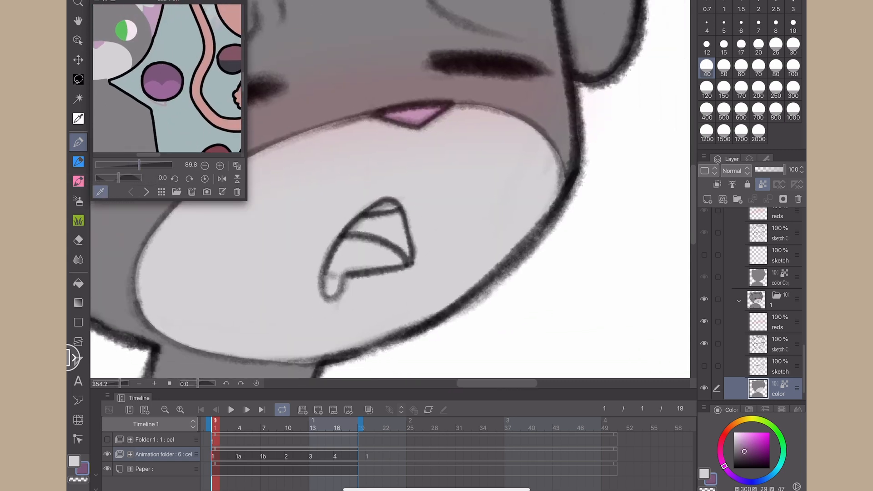
- Paint the mouth interior dark purple, and the tongue in the lighter purple sampled from the reference mouth
mouse_move(364, 215)
mouse_down()
mouse_move(347, 237)
mouse_move(364, 217)
mouse_move(404, 210)
mouse_move(417, 262)
mouse_move(368, 241)
mouse_move(368, 228)
mouse_move(399, 222)
mouse_move(407, 248)
mouse_move(390, 235)
mouse_move(321, 277)
mouse_move(407, 271)
mouse_move(363, 244)
mouse_move(342, 251)
mouse_move(332, 269)
mouse_move(396, 265)
mouse_move(349, 249)
mouse_up()
click(162, 91)
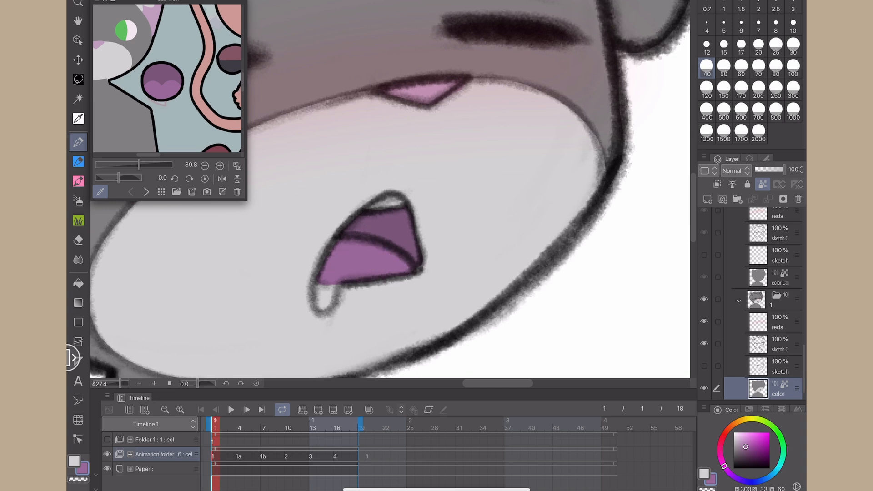
scroll(464, 252, down, 6)
scroll(500, 223, up, 4)
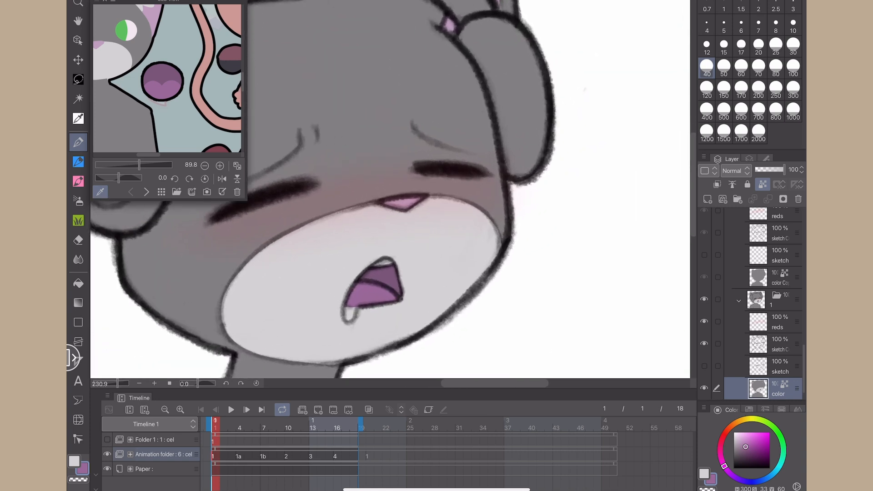
- Choose a very pale pink from the colour set as main colour and paint the upper teeth with it
key(x)
click(749, 410)
click(717, 423)
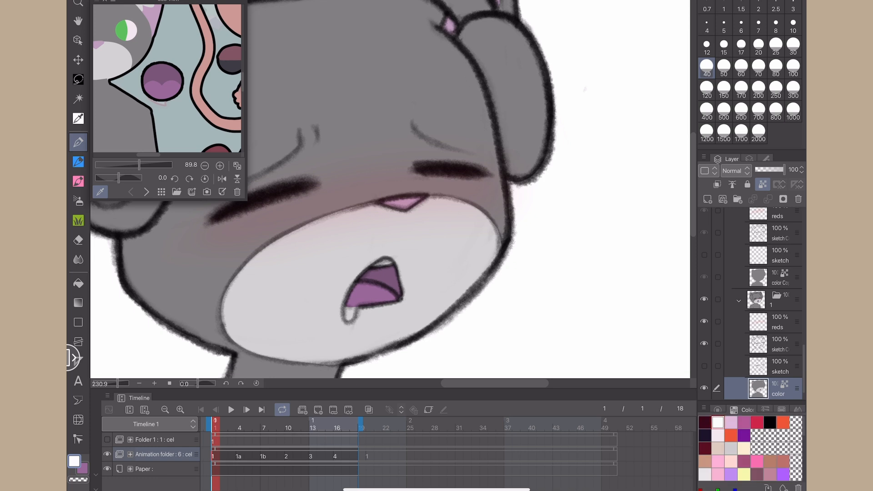
click(718, 435)
click(717, 410)
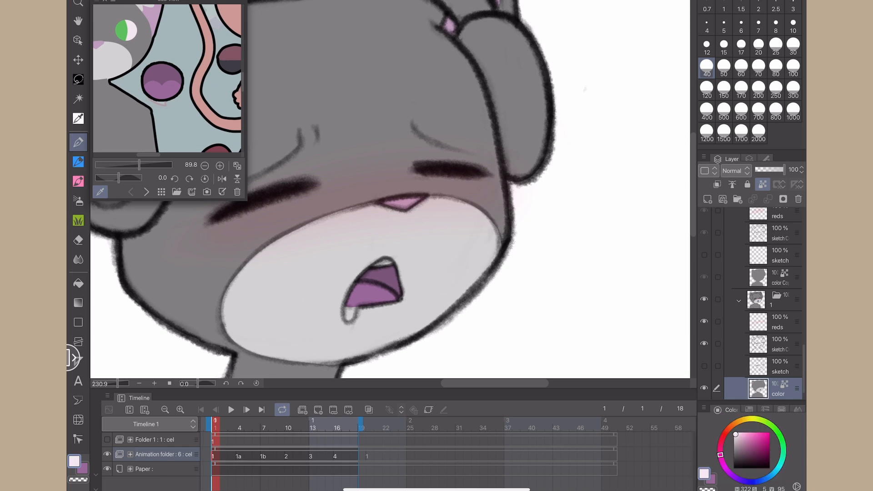
scroll(371, 272, up, 5)
drag(380, 263, 397, 260)
- Reset the canvas rotation and save the file
click(256, 383)
scroll(492, 229, down, 8)
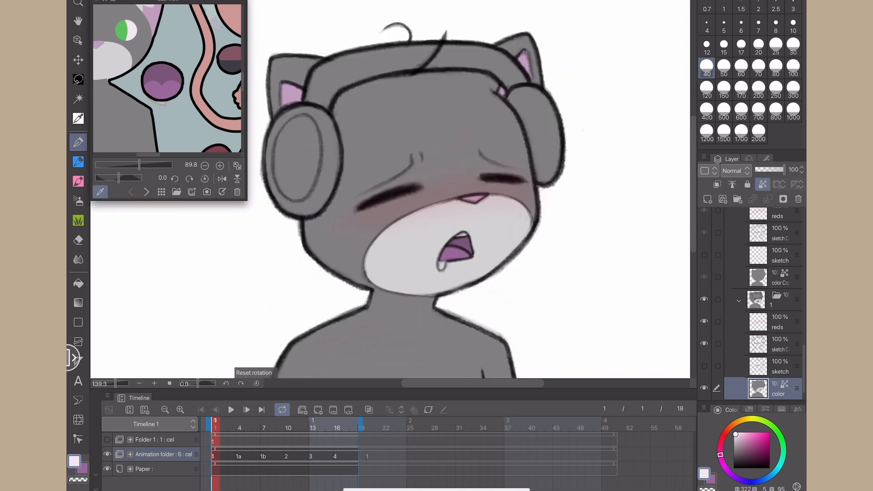
drag(584, 283, 600, 306)
scroll(438, 191, up, 1)
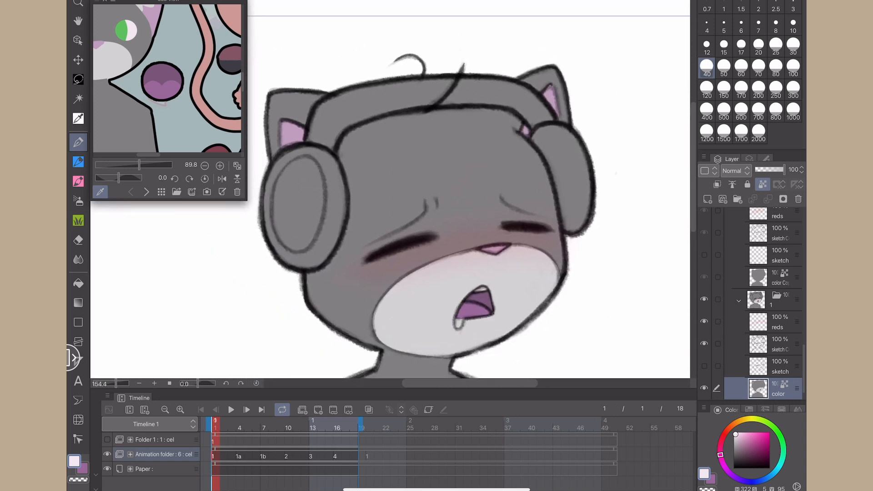
scroll(431, 195, down, 5)
scroll(409, 195, up, 2)
scroll(414, 196, up, 3)
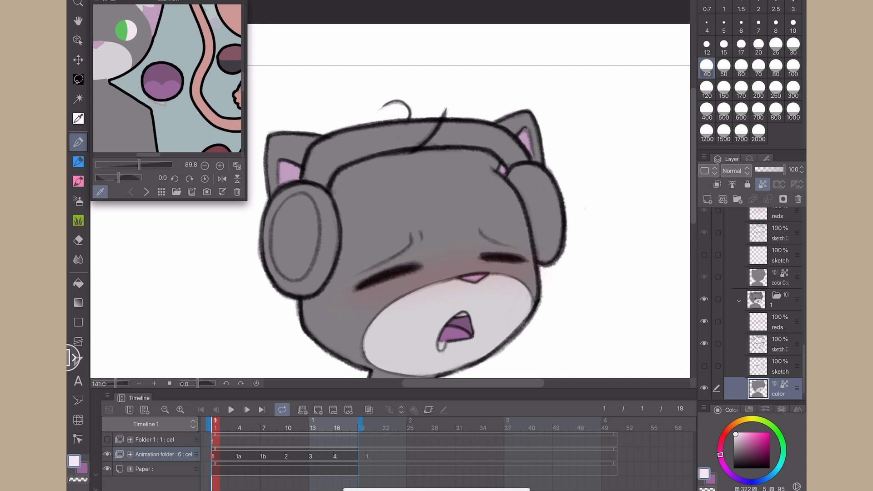
key(ctrl+s)
- Bring the grey mouse into view in the reference and sample the blue from the round swatch beside it as main colour
scroll(209, 92, down, 5)
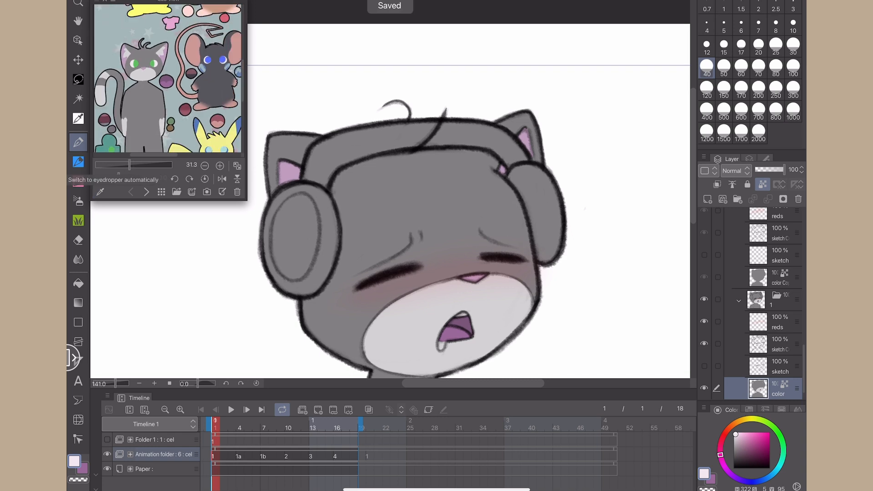
scroll(208, 92, up, 4)
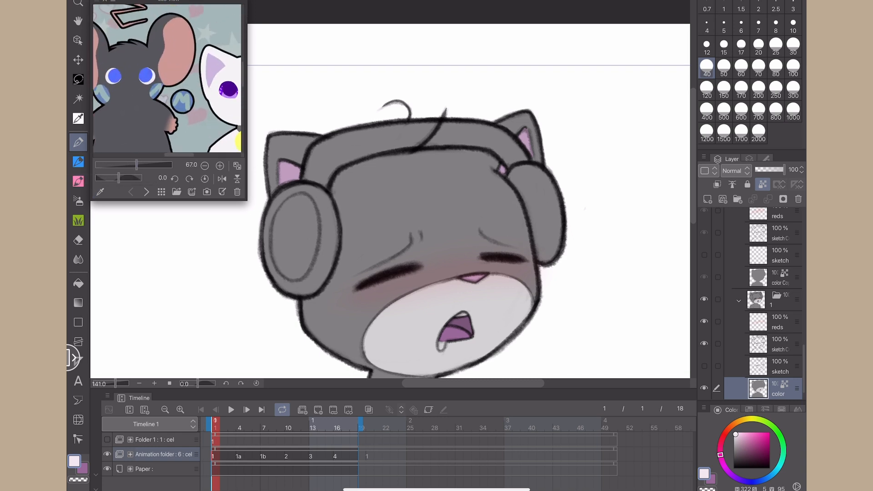
click(172, 101)
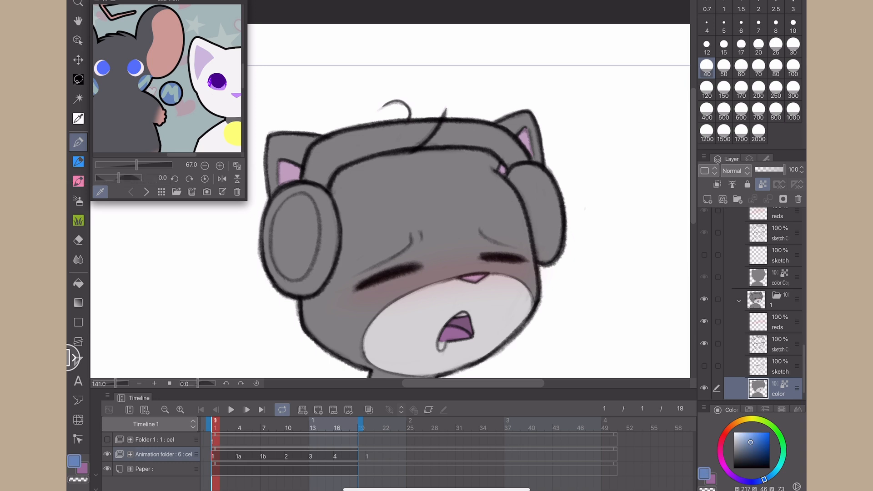
scroll(390, 218, up, 2)
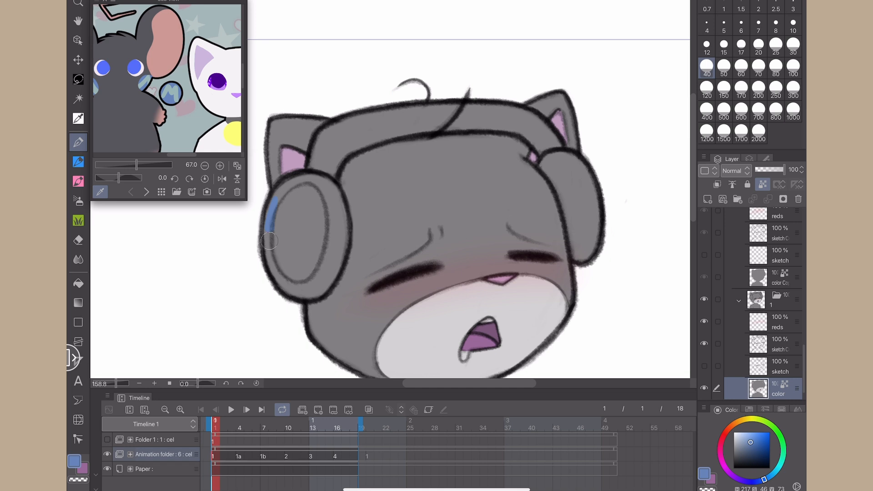
- Outline the inside of the headphones' ear cups and headband in blue with the size 60 brush
click(741, 68)
mouse_move(267, 215)
mouse_down()
mouse_move(278, 281)
mouse_move(309, 296)
mouse_up()
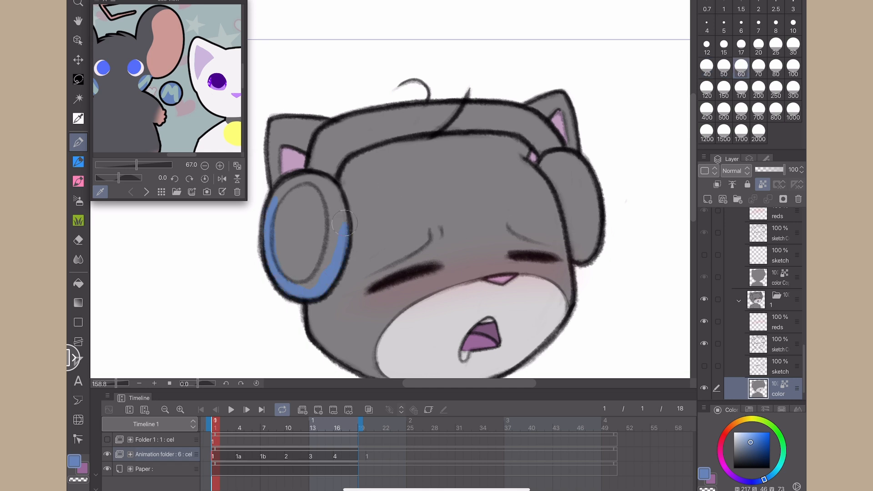
mouse_move(344, 222)
mouse_down()
mouse_move(334, 186)
mouse_move(344, 155)
mouse_up()
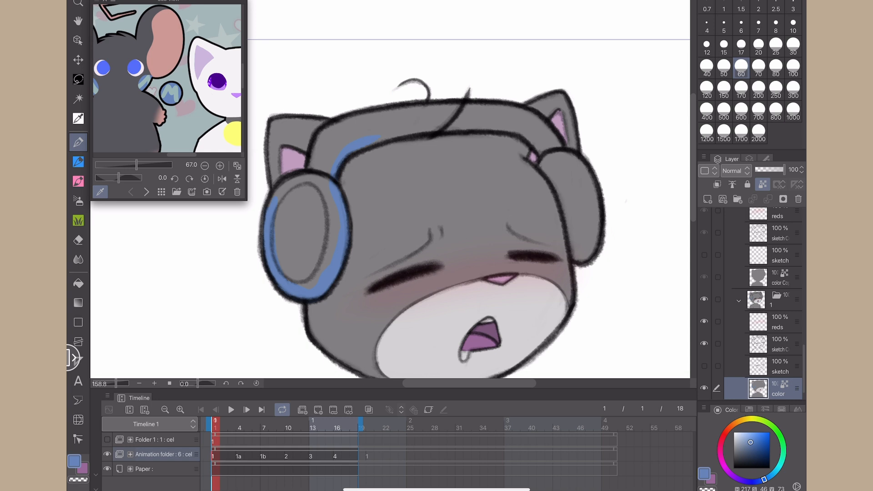
mouse_move(274, 182)
mouse_down()
mouse_move(308, 174)
mouse_move(327, 130)
mouse_move(382, 111)
mouse_move(475, 105)
mouse_up()
mouse_move(381, 136)
mouse_down()
mouse_move(454, 130)
mouse_move(514, 136)
mouse_move(547, 154)
mouse_up()
mouse_move(475, 106)
mouse_down()
mouse_move(523, 109)
mouse_move(557, 134)
mouse_move(605, 214)
mouse_move(591, 268)
mouse_move(568, 236)
mouse_move(557, 188)
mouse_up()
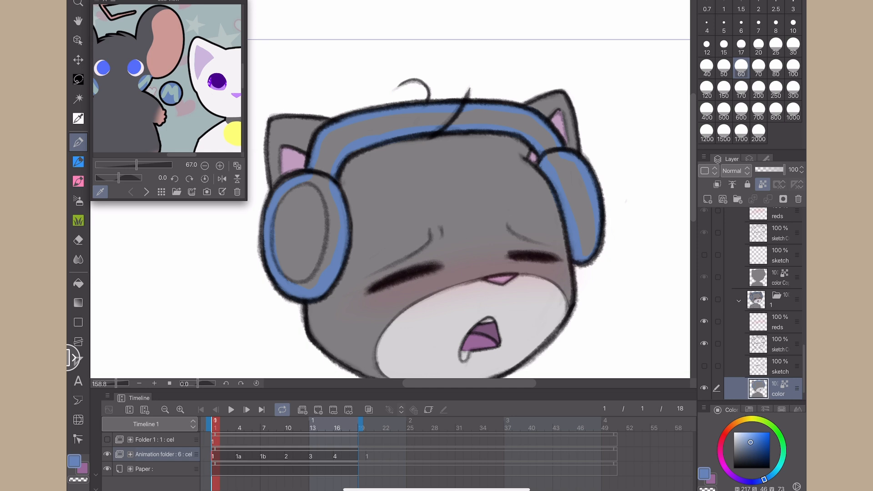
- Fill the outlined headband and both ear cups with the blue
key(g)
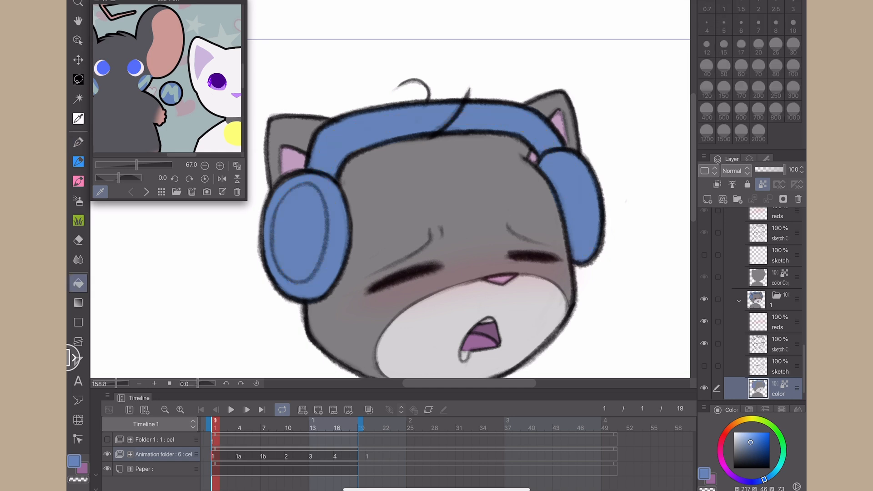
scroll(227, 291, down, 4)
drag(264, 318, 248, 202)
drag(249, 275, 273, 313)
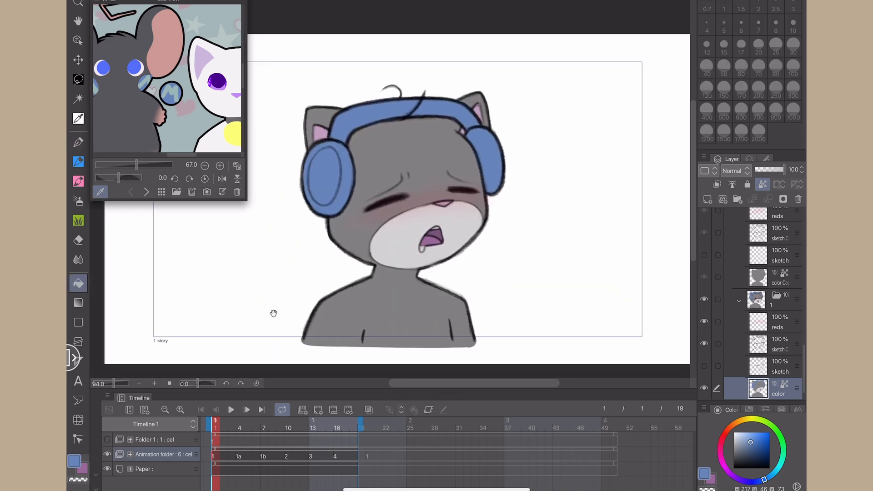
- Sample the pale blue-green from the reference and paint the inner oval of the front ear cup with it
key(p)
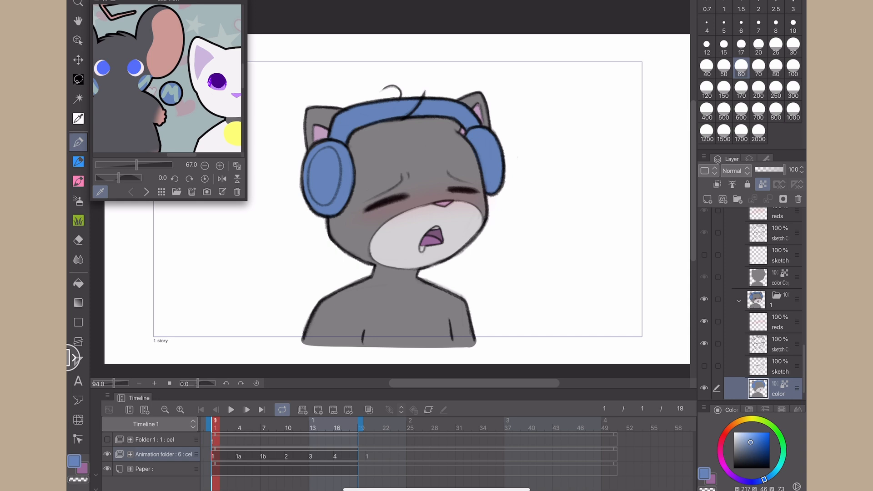
scroll(365, 174, up, 4)
click(176, 88)
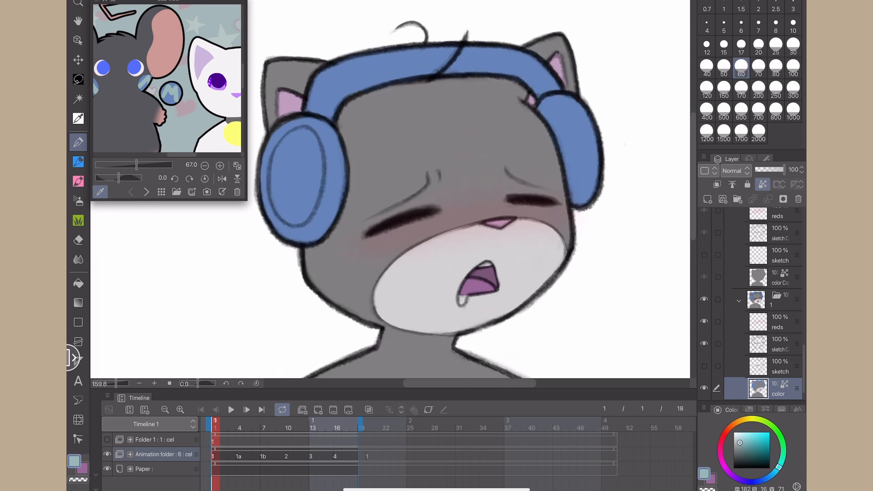
scroll(246, 164, up, 3)
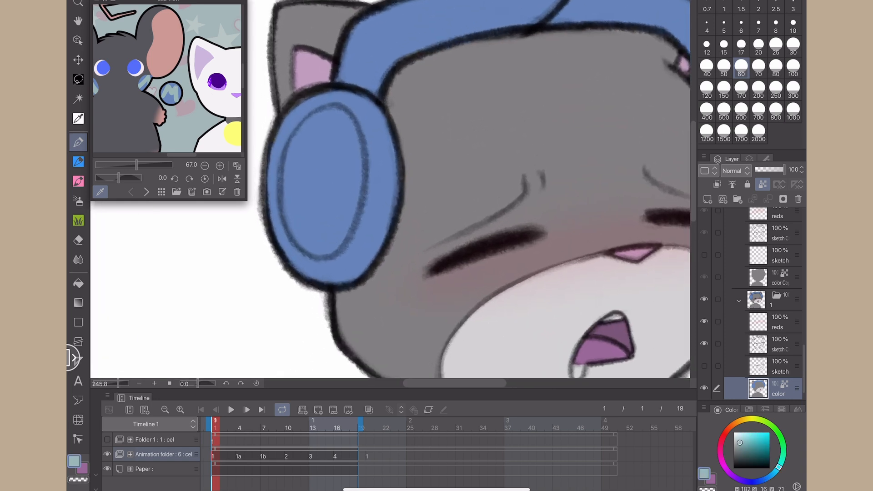
mouse_move(286, 171)
mouse_down()
mouse_move(279, 186)
mouse_move(309, 248)
mouse_move(359, 191)
mouse_move(352, 137)
mouse_up()
key(ctrl+z)
mouse_move(304, 125)
mouse_down()
mouse_move(285, 188)
mouse_move(295, 228)
mouse_move(309, 250)
mouse_move(334, 248)
mouse_move(356, 184)
mouse_move(343, 115)
mouse_move(321, 112)
mouse_move(290, 169)
mouse_move(298, 215)
mouse_move(330, 238)
mouse_move(350, 159)
mouse_move(341, 123)
mouse_move(304, 149)
mouse_move(315, 226)
mouse_move(335, 148)
mouse_move(317, 196)
mouse_up()
scroll(390, 189, down, 5)
drag(351, 275, 422, 212)
- Reposition the reference image around the small green figure and sample the teal of its legs as main colour
click(100, 191)
scroll(167, 82, down, 3)
drag(173, 128, 242, 210)
drag(175, 114, 212, 32)
drag(175, 127, 221, 16)
click(100, 192)
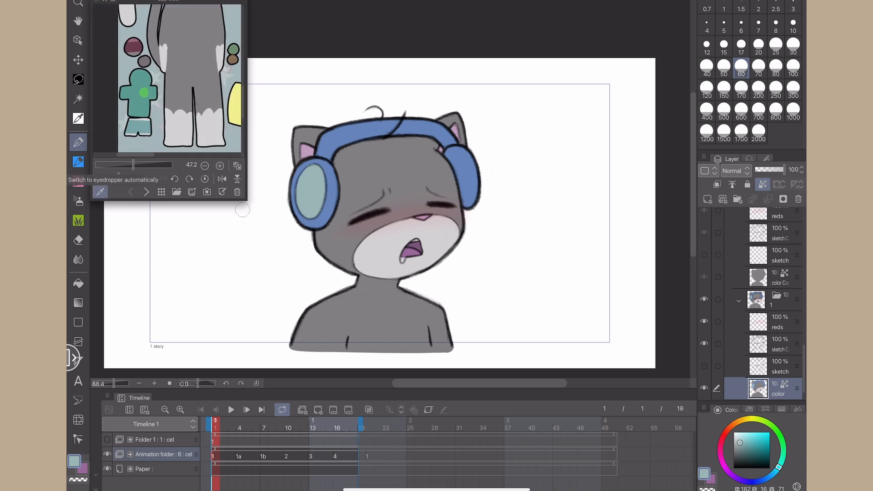
click(138, 127)
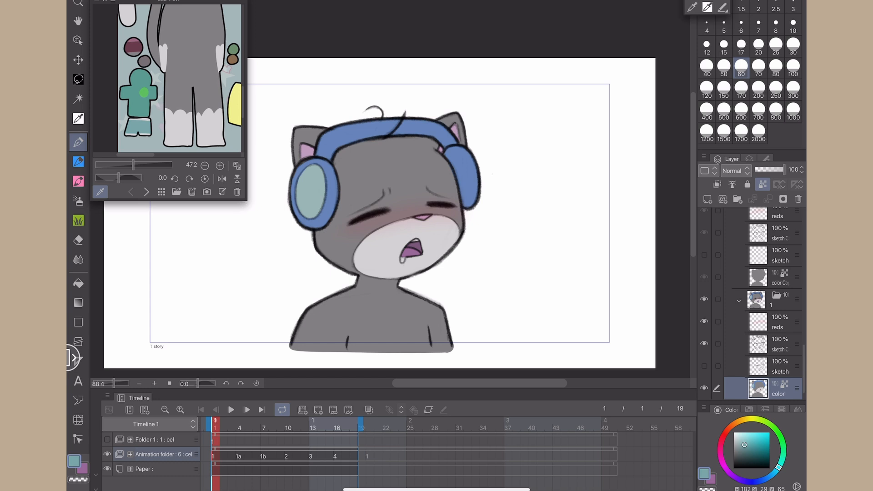
- Recolour the front ear cup's inner oval by filling it with the sampled teal
key(g)
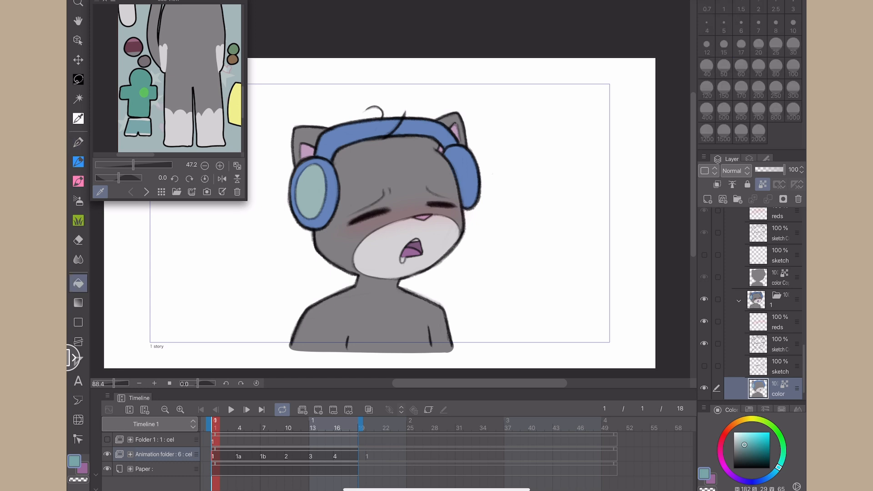
click(570, 0)
click(518, 80)
click(310, 192)
click(311, 191)
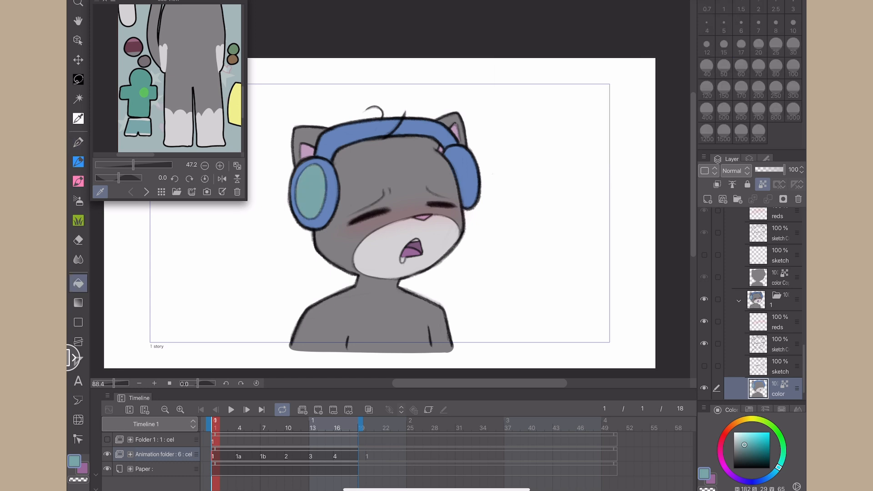
- Compare the pale blue-green and teal versions of the front ear cup's inner oval by undoing and redoing the fill
key(ctrl+z)
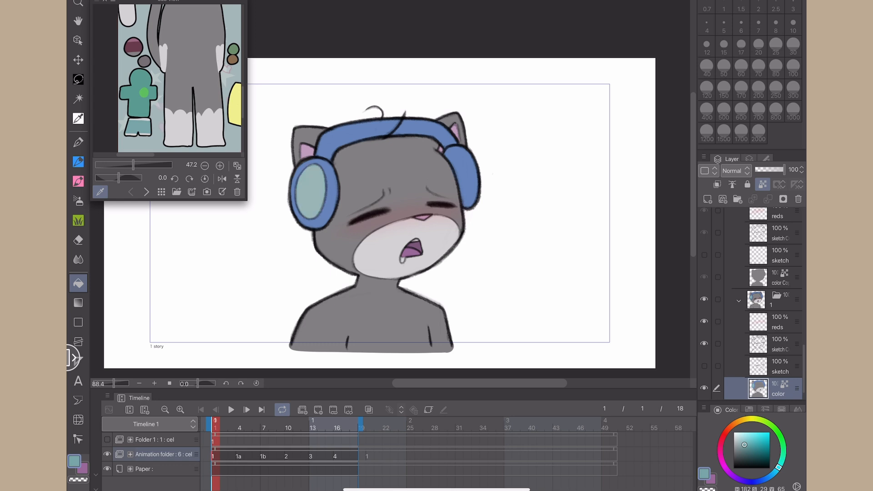
click(311, 192)
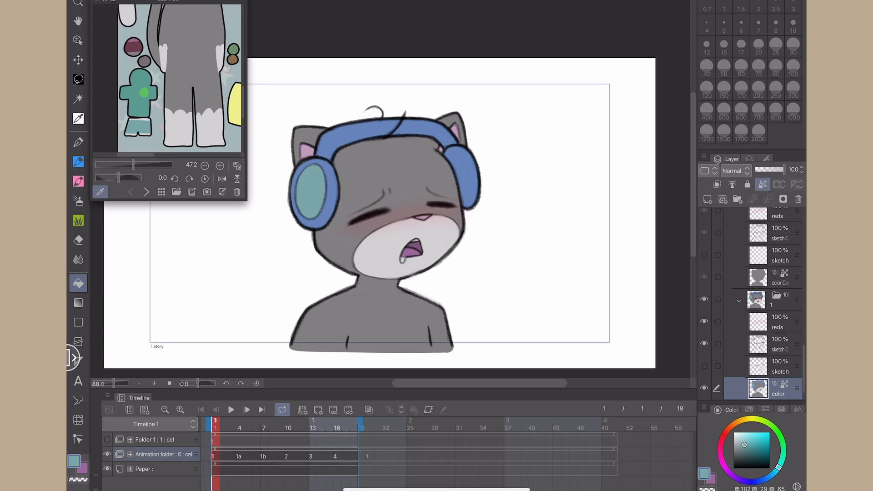
key(ctrl+z)
key(ctrl+y)
key(ctrl+y)
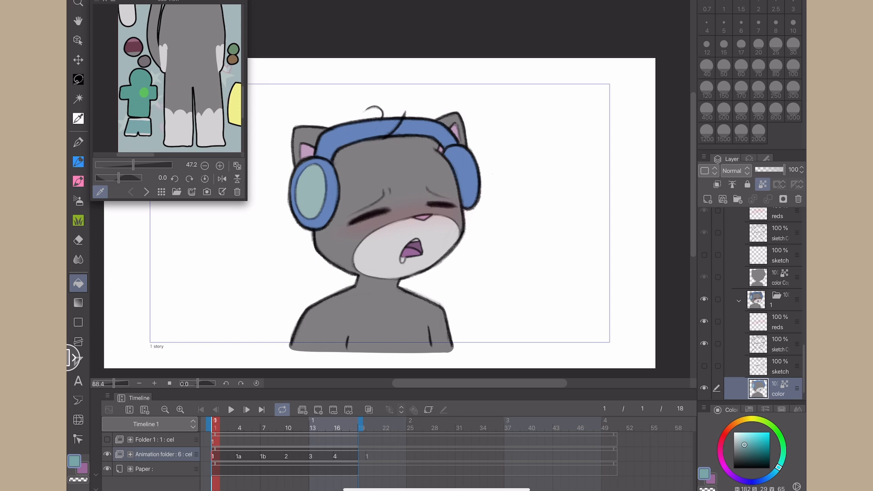
key(ctrl+z)
key(ctrl+y)
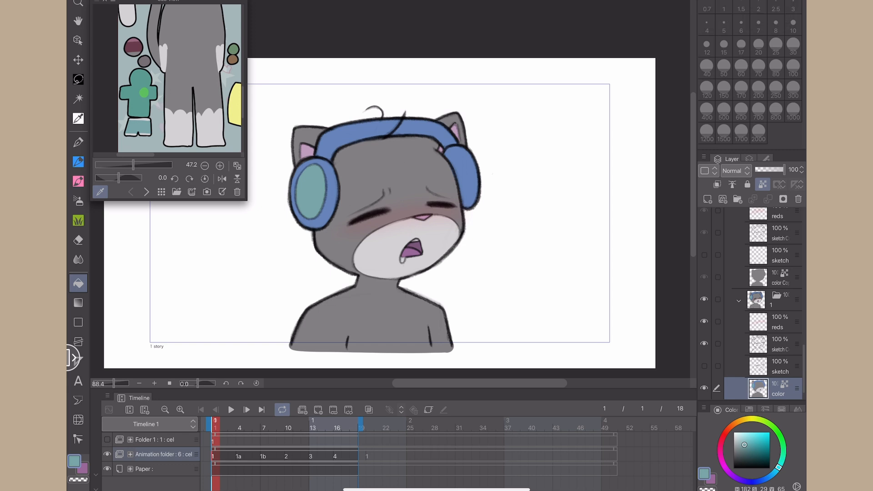
- Sample the teal green of the small figure's body from the reference and fill the entire headphones with it
click(353, 131)
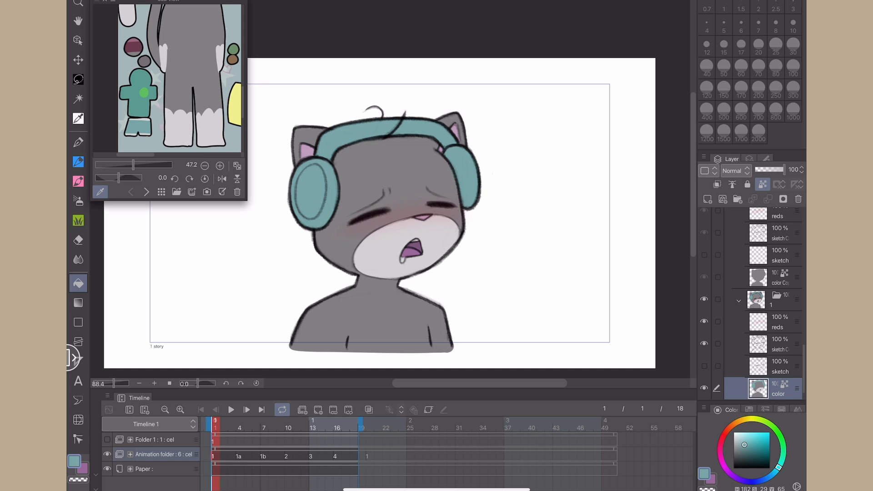
click(137, 101)
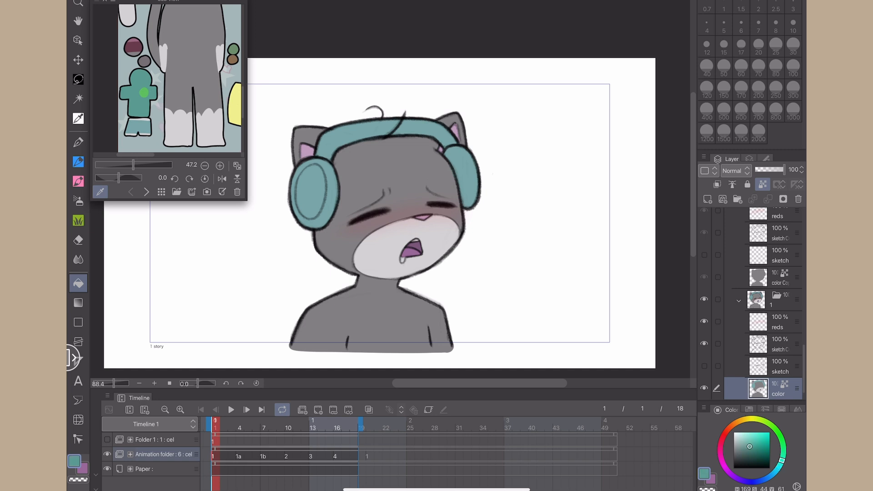
click(354, 130)
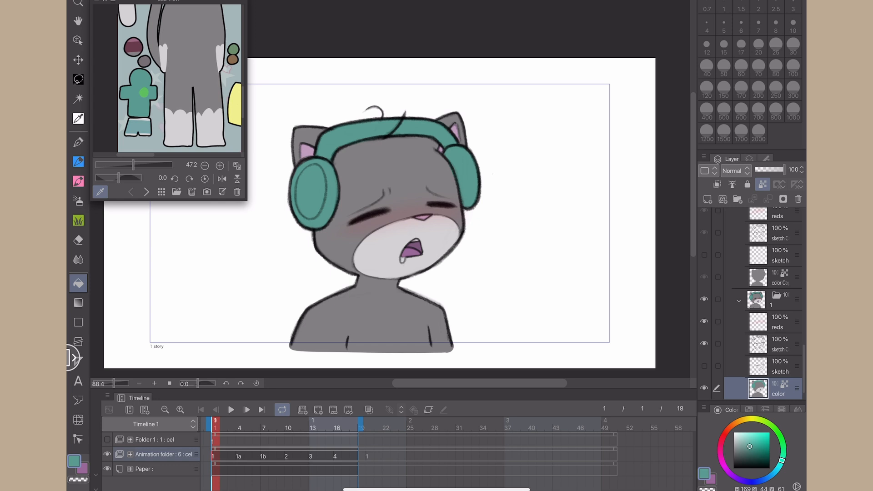
- Sample the bright green spot on the small figure, paint the front ear cup's inner oval with it and save
scroll(346, 204, up, 4)
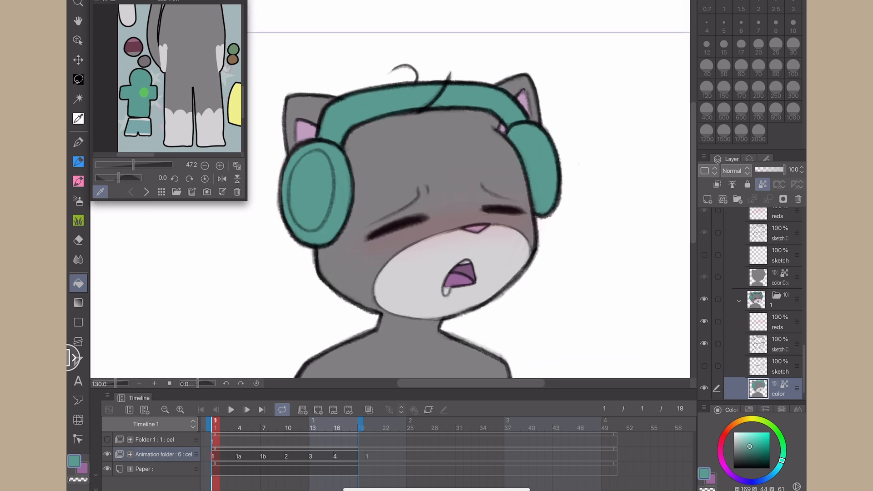
click(143, 93)
key(p)
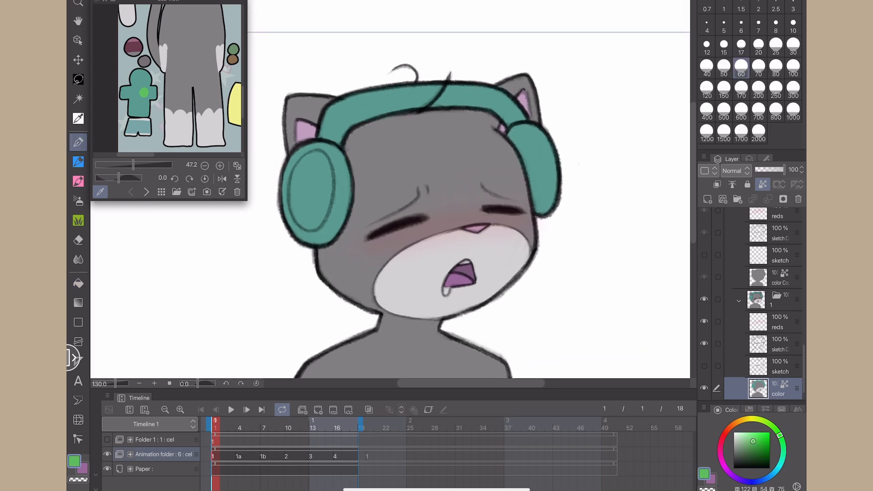
scroll(300, 203, up, 4)
mouse_move(288, 172)
mouse_down()
mouse_move(291, 229)
mouse_move(328, 256)
mouse_move(352, 157)
mouse_move(325, 122)
mouse_move(284, 172)
mouse_move(300, 238)
mouse_move(335, 180)
mouse_move(295, 200)
mouse_move(320, 182)
mouse_move(314, 191)
mouse_up()
scroll(257, 233, down, 5)
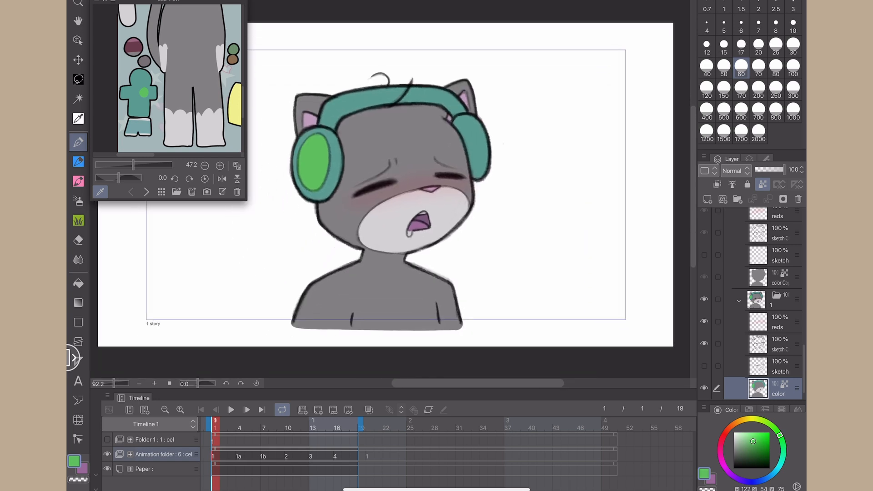
key(ctrl+s)
- Switch to cel 1a at frame 4, sample the light grey fur colour from the reference and collapse the reference window
click(239, 456)
click(181, 129)
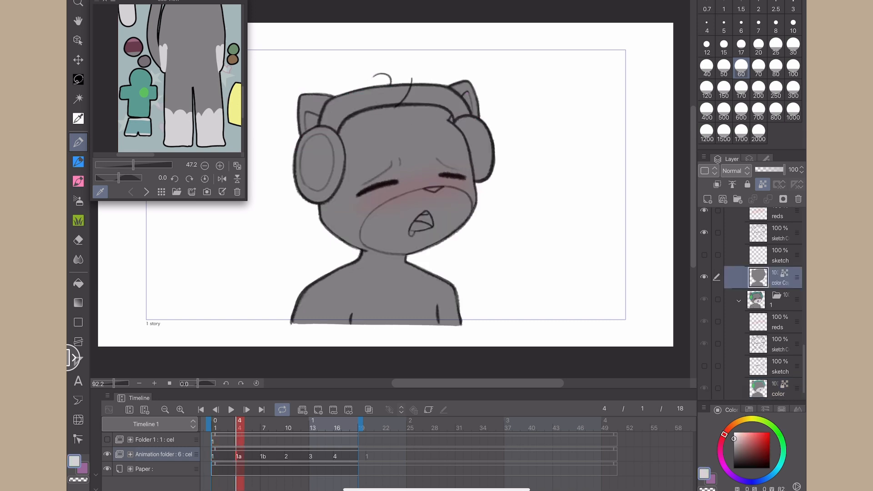
click(97, 1)
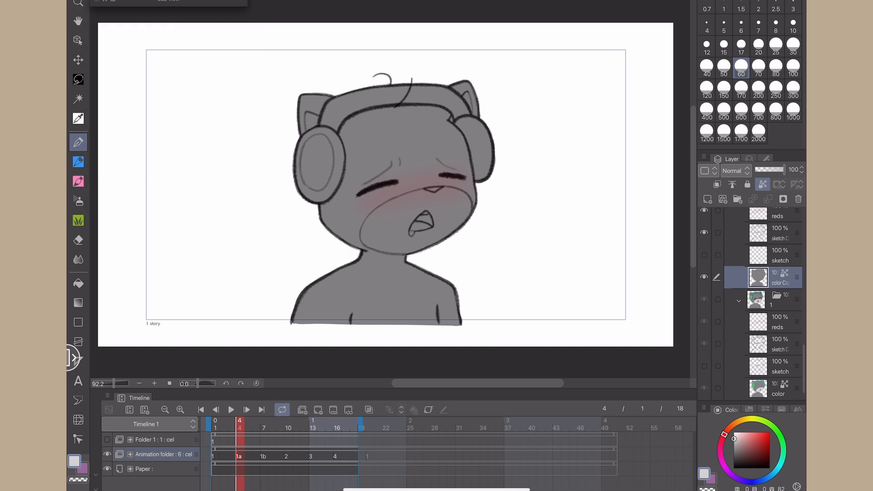
- Outline the inside edge of the cat's muzzle in light grey, reducing the brush size to 40
scroll(465, 196, up, 5)
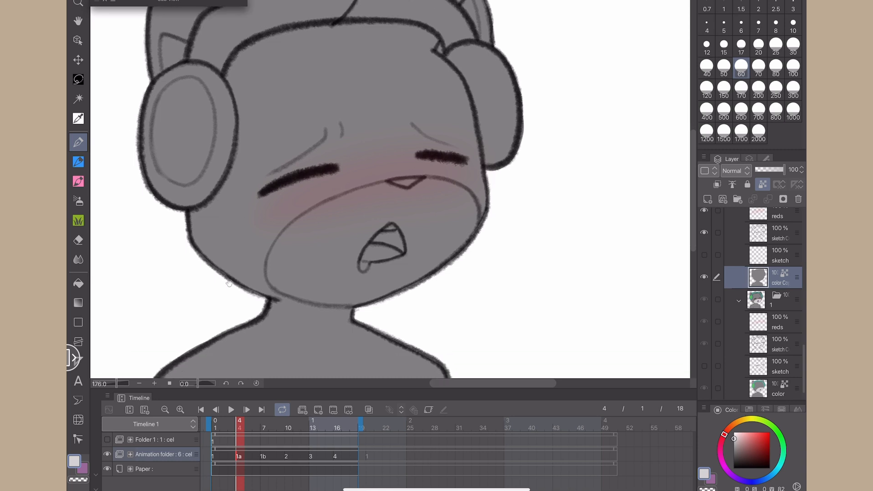
scroll(265, 222, up, 3)
mouse_move(452, 160)
mouse_down()
mouse_move(318, 225)
mouse_move(404, 183)
mouse_move(522, 157)
mouse_move(577, 179)
mouse_move(593, 219)
mouse_move(554, 271)
mouse_up()
click(706, 68)
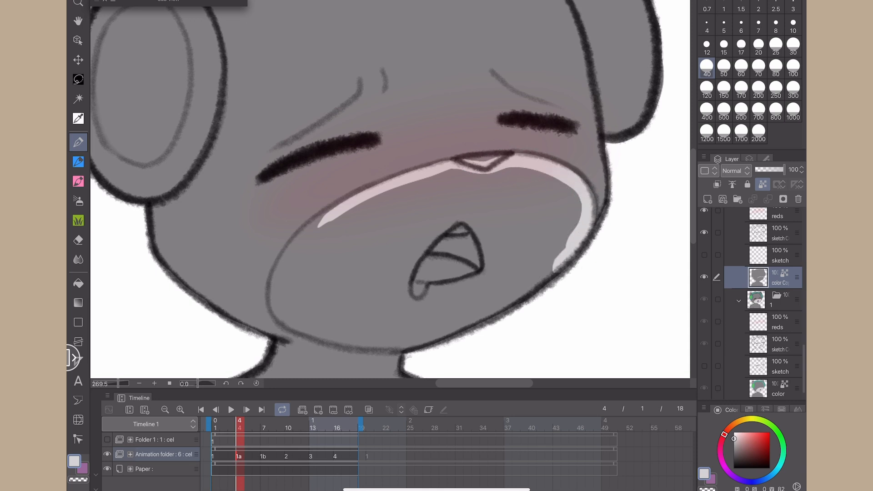
mouse_move(336, 204)
mouse_down()
mouse_move(291, 248)
mouse_move(273, 287)
mouse_move(278, 309)
mouse_up()
mouse_move(371, 200)
mouse_down()
mouse_move(314, 234)
mouse_move(354, 193)
mouse_move(368, 195)
mouse_up()
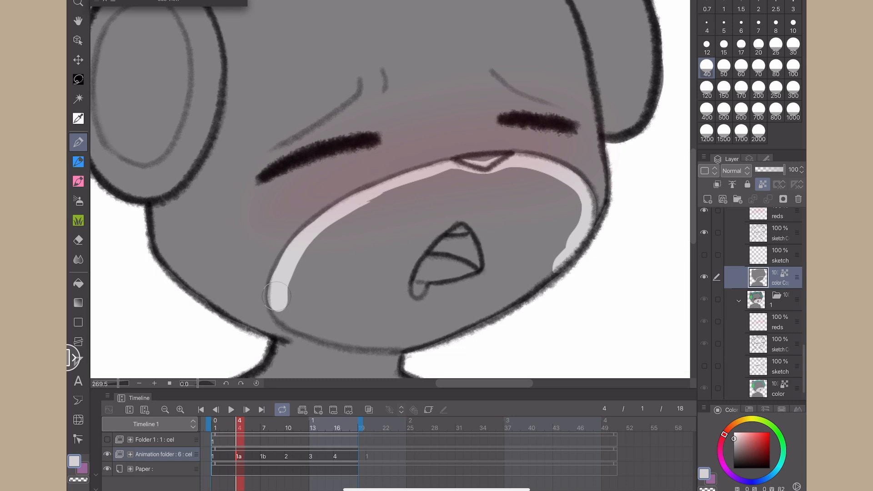
mouse_move(276, 296)
mouse_down()
mouse_move(288, 319)
mouse_move(344, 333)
mouse_move(452, 331)
mouse_up()
drag(295, 334, 450, 338)
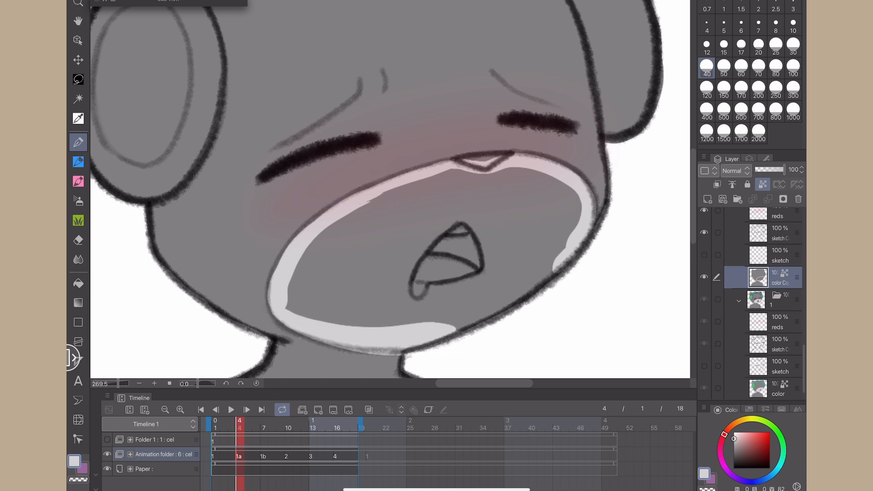
key(ctrl+z)
mouse_move(288, 324)
mouse_down()
mouse_move(434, 338)
mouse_move(425, 339)
mouse_move(557, 267)
mouse_up()
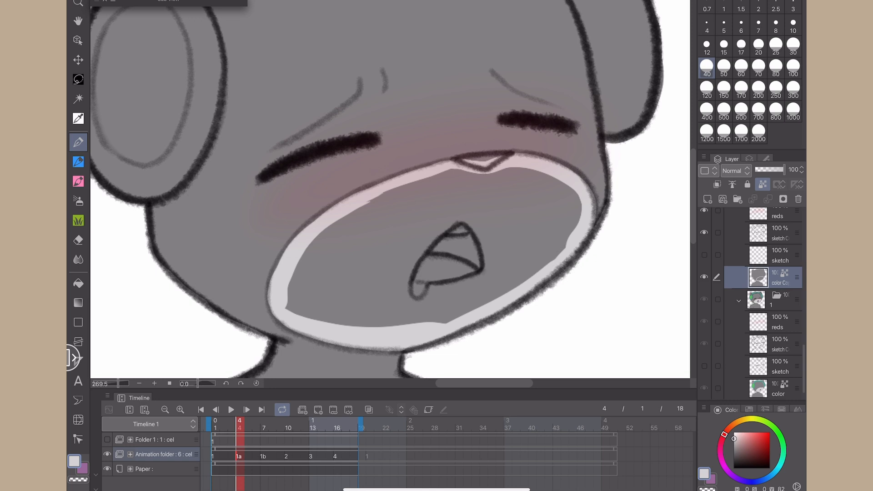
- Fill the outlined muzzle with the light grey, including the mouth area, and save the file
key(g)
click(368, 201)
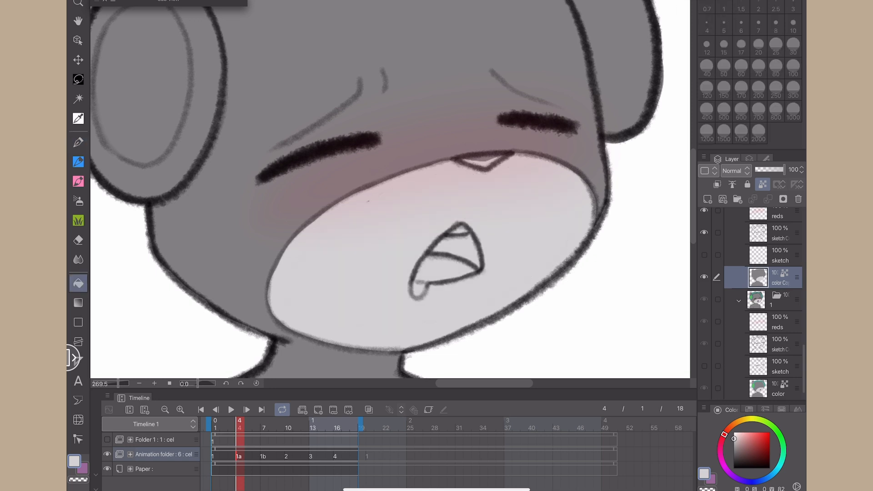
key(ctrl+z)
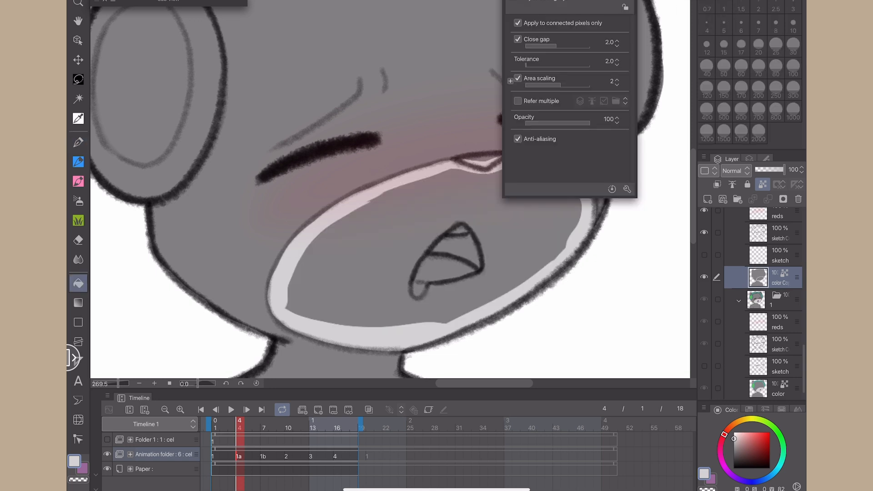
click(373, 259)
key(p)
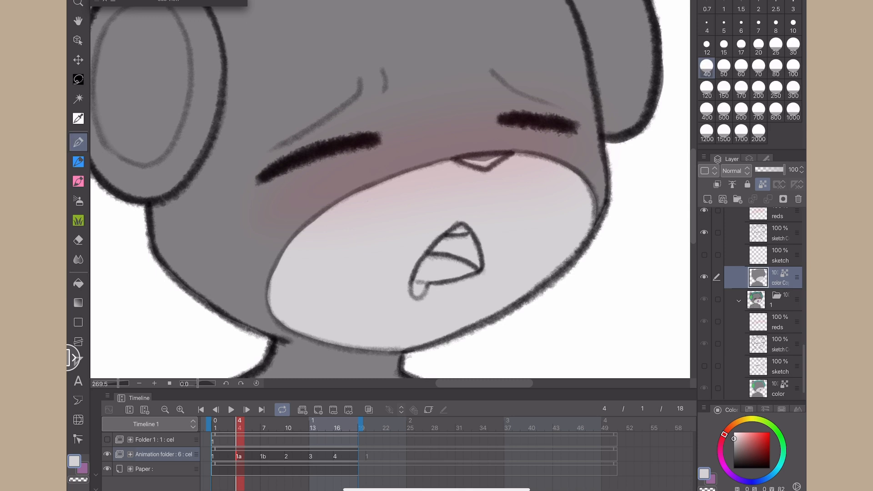
key(ctrl+s)
- Paint the nose on cel 1a with the purple sub colour and save the file
key(x)
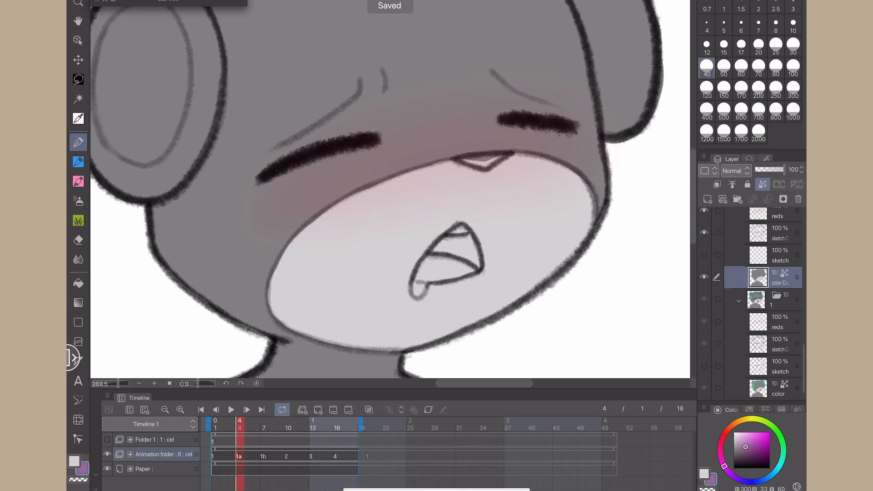
scroll(523, 123, up, 5)
mouse_move(424, 187)
mouse_down()
mouse_move(477, 184)
mouse_move(427, 187)
mouse_move(467, 187)
mouse_up()
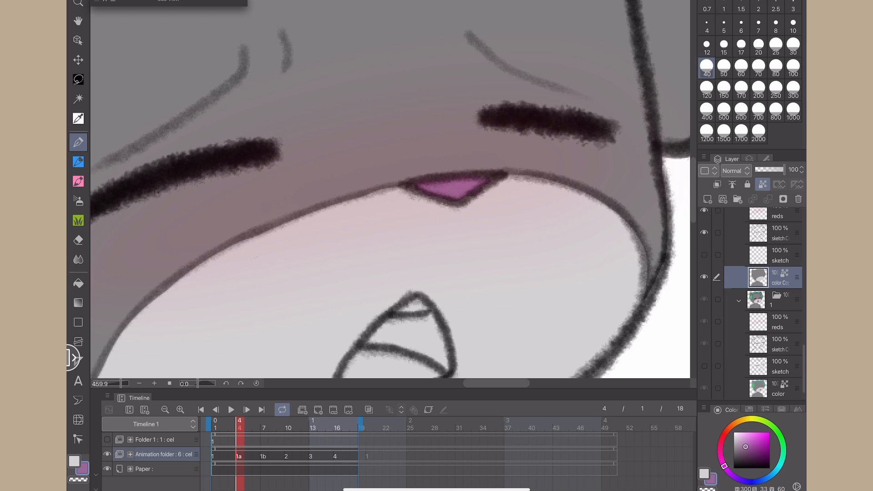
key(x)
scroll(465, 203, down, 8)
scroll(399, 177, up, 3)
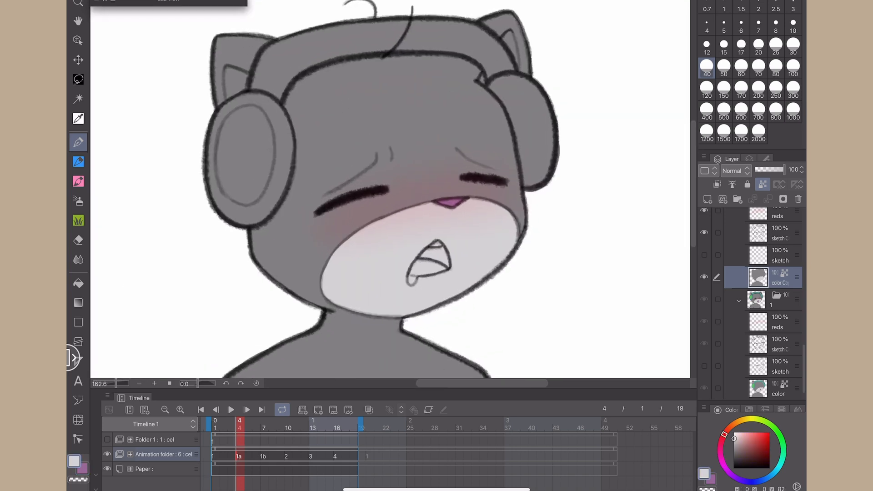
drag(399, 177, 400, 179)
key(ctrl+s)
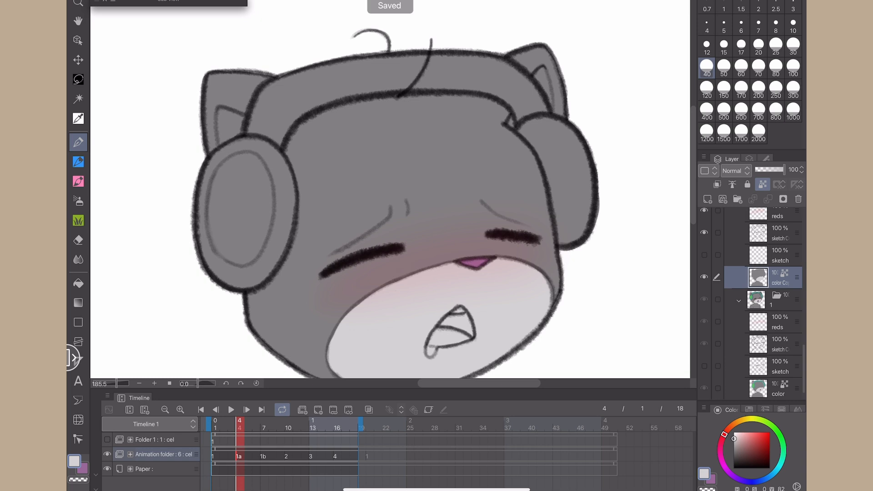
- Reposition the reference image to show the cat's head and sample the inner-ear pink as sub colour
key(x)
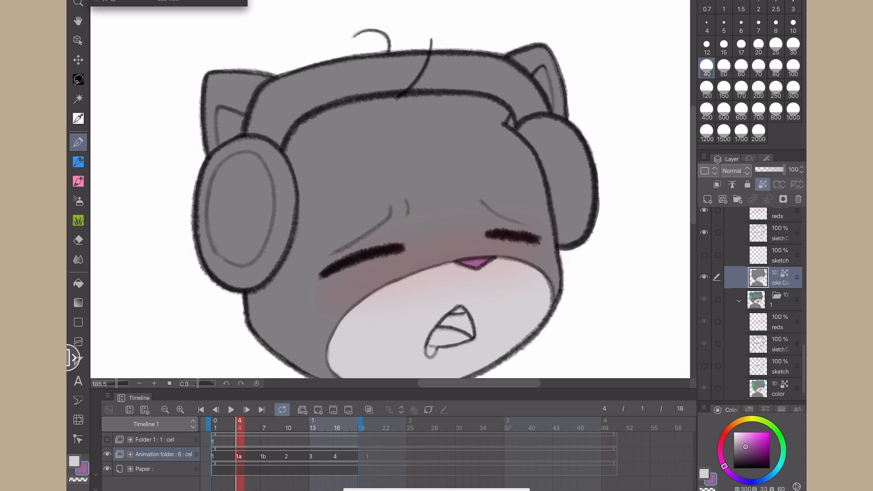
click(113, 1)
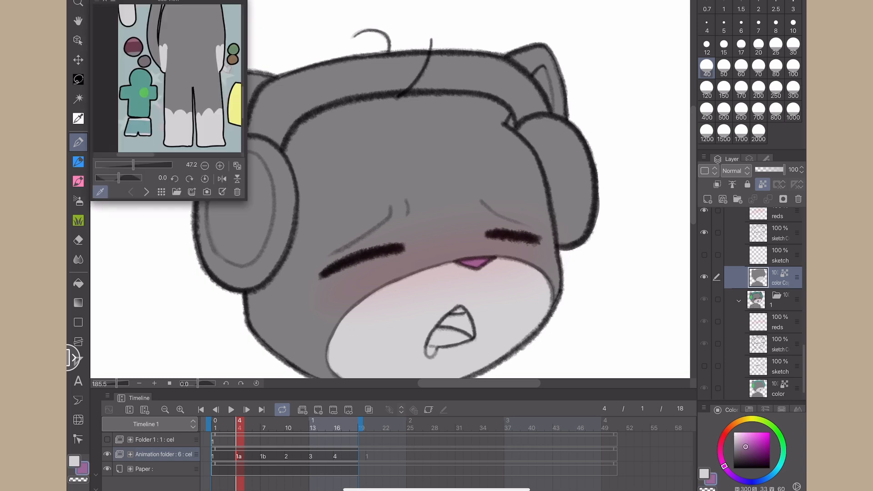
click(100, 192)
drag(200, 13, 173, 137)
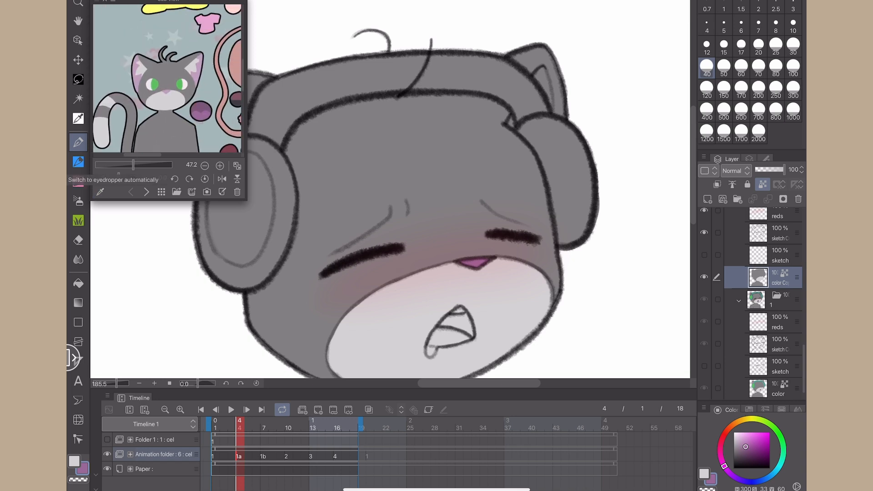
click(100, 192)
click(139, 80)
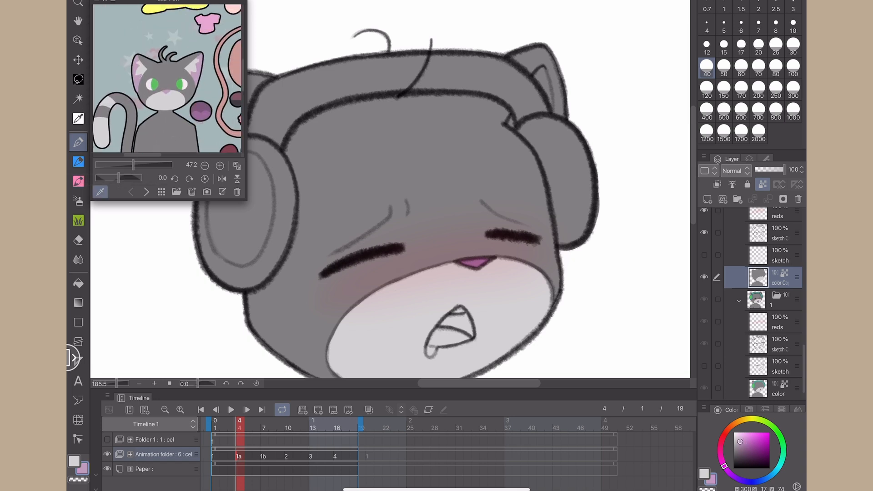
click(113, 1)
- Repaint the nose on cel 1a with the sampled light pink
scroll(547, 285, up, 5)
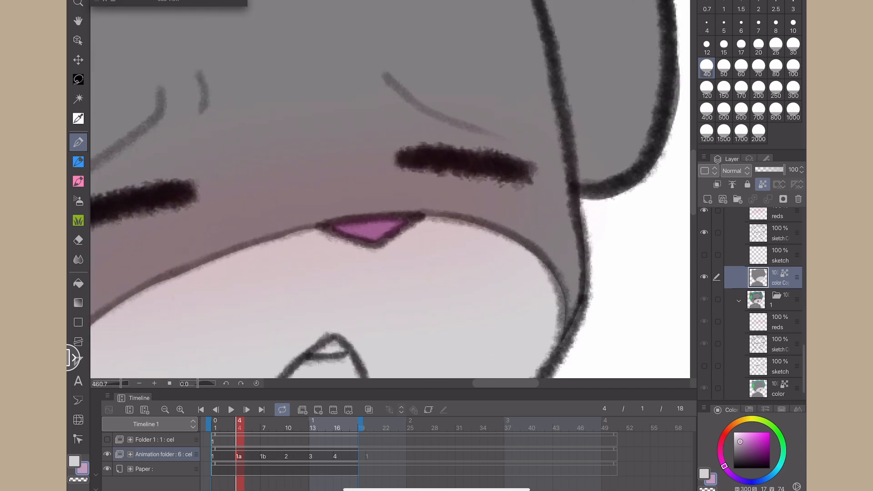
mouse_move(344, 229)
mouse_down()
mouse_move(380, 237)
mouse_move(408, 222)
mouse_move(334, 227)
mouse_move(386, 230)
mouse_up()
scroll(322, 176, down, 5)
- Paint both inner ears and the small ear sliver beside the far ear cup with the light pink
scroll(322, 176, up, 4)
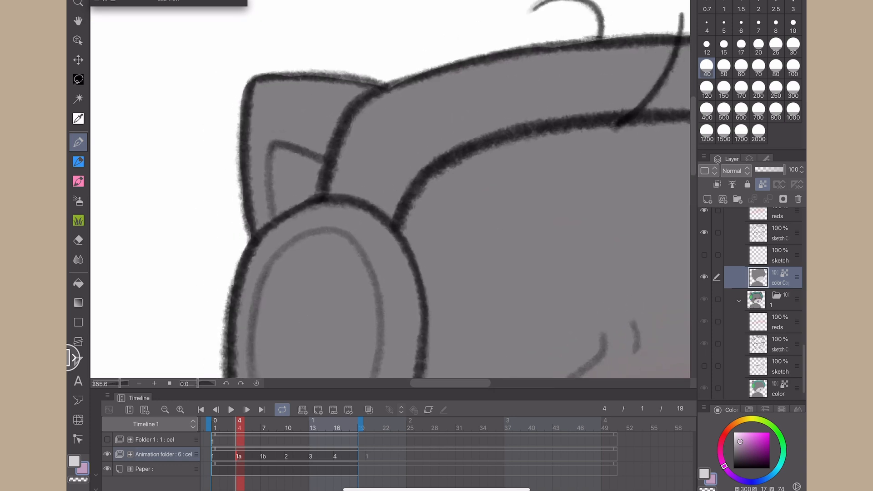
mouse_move(322, 176)
mouse_down()
mouse_move(291, 207)
mouse_move(272, 175)
mouse_move(297, 147)
mouse_move(320, 166)
mouse_move(291, 200)
mouse_move(297, 181)
mouse_up()
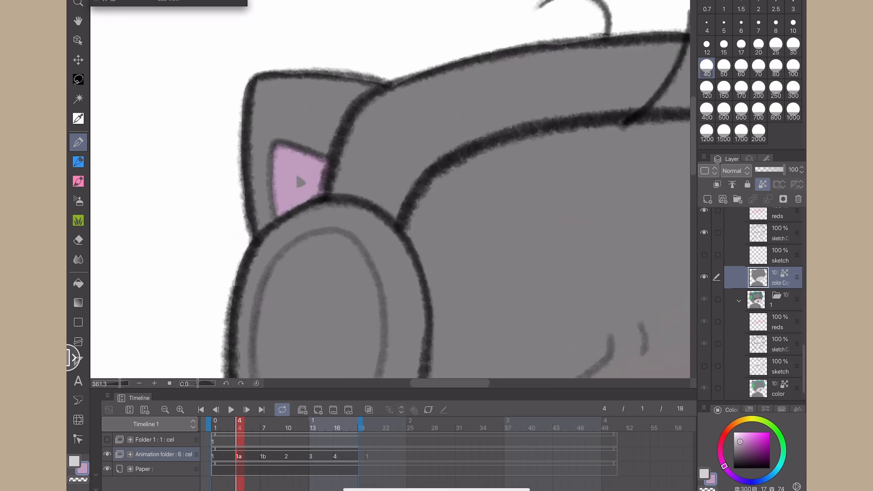
mouse_move(678, 206)
mouse_down()
mouse_move(285, 273)
mouse_move(183, 263)
mouse_up()
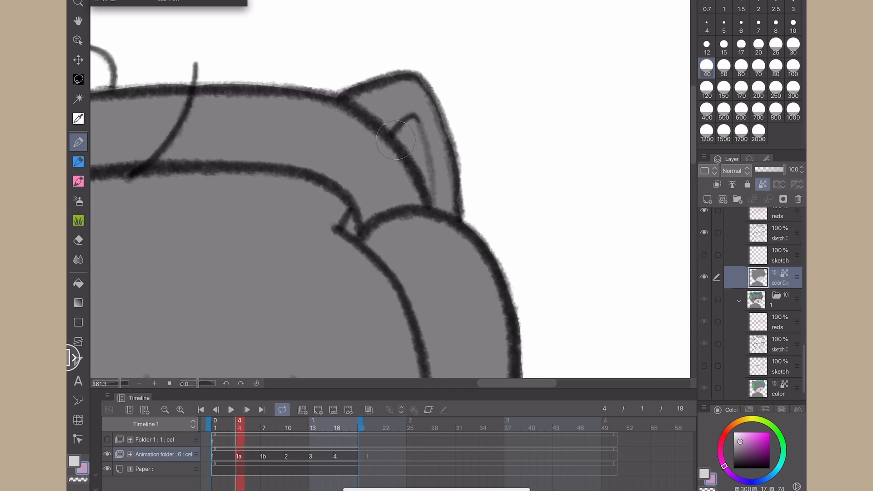
mouse_move(397, 138)
mouse_down()
mouse_move(412, 120)
mouse_move(429, 198)
mouse_move(424, 167)
mouse_move(427, 177)
mouse_move(402, 137)
mouse_up()
mouse_move(351, 218)
mouse_down()
mouse_move(356, 233)
mouse_move(346, 227)
mouse_up()
scroll(450, 188, down, 6)
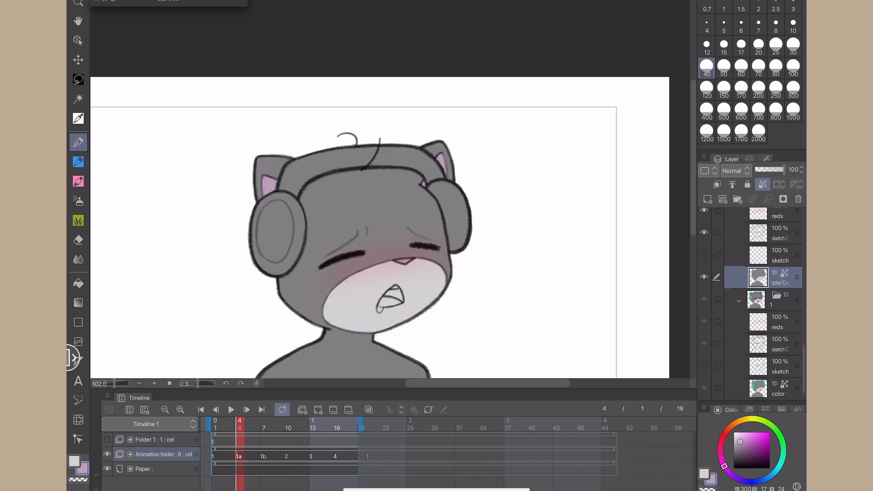
- Save the file, reposition the reference image over the headphone swatch, and sample its teal as main colour and green as sub colour
scroll(360, 308, up, 2)
scroll(368, 182, down, 2)
key(x)
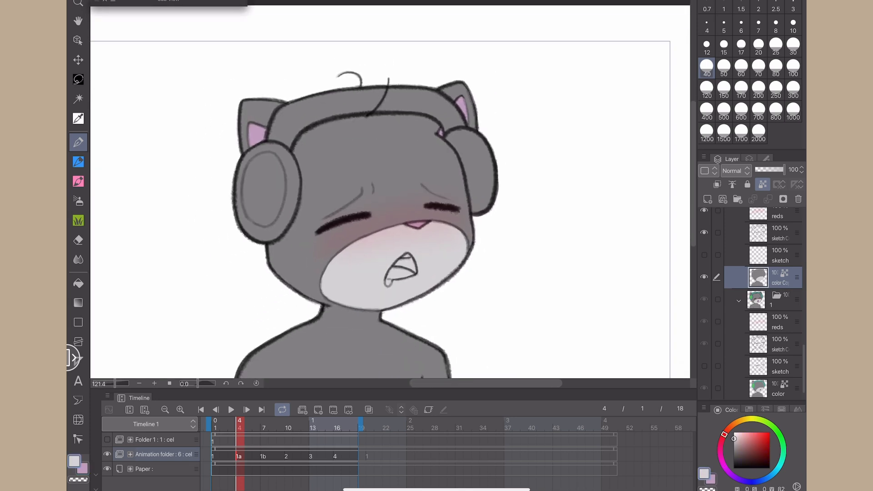
click(97, 1)
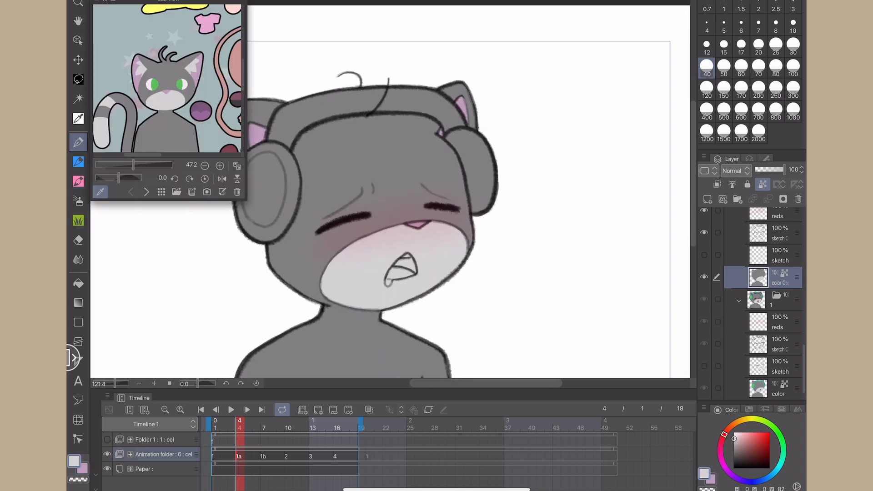
key(ctrl+s)
drag(243, 74, 243, 90)
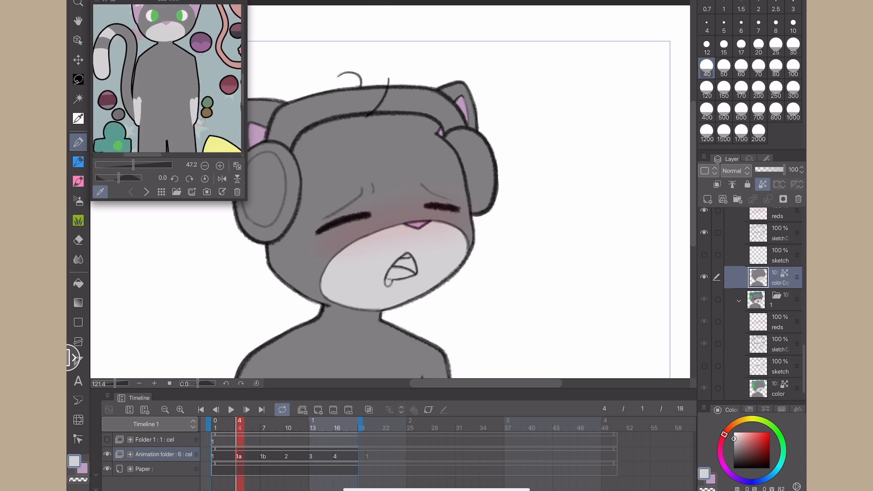
click(113, 132)
key(x)
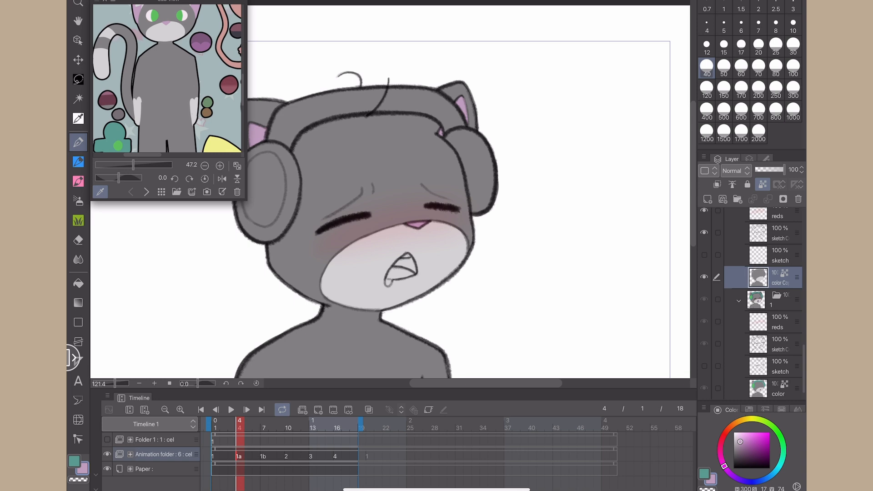
click(118, 145)
key(x)
- Outline both headphone ear cups and the headband's upper and lower edges on cel 1a in teal
scroll(228, 283, up, 3)
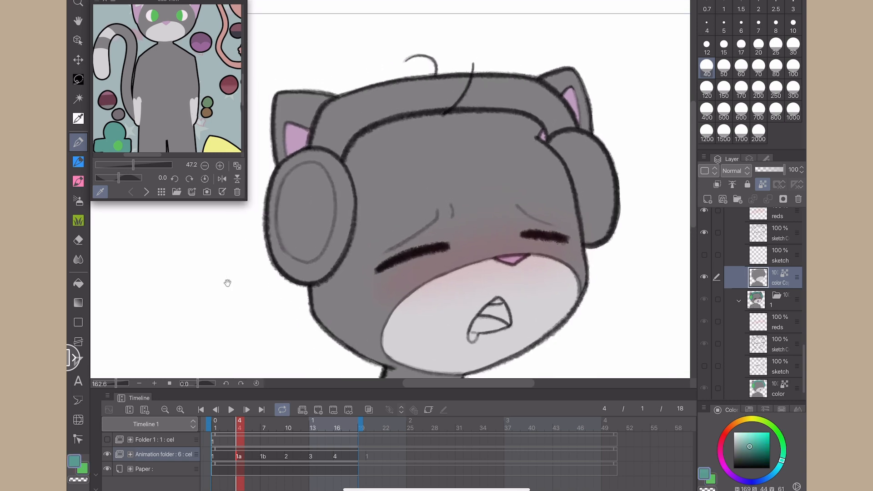
scroll(227, 283, up, 2)
mouse_move(285, 179)
mouse_down()
mouse_move(278, 214)
mouse_move(303, 290)
mouse_move(362, 261)
mouse_move(381, 205)
mouse_move(367, 160)
mouse_move(324, 145)
mouse_move(282, 209)
mouse_up()
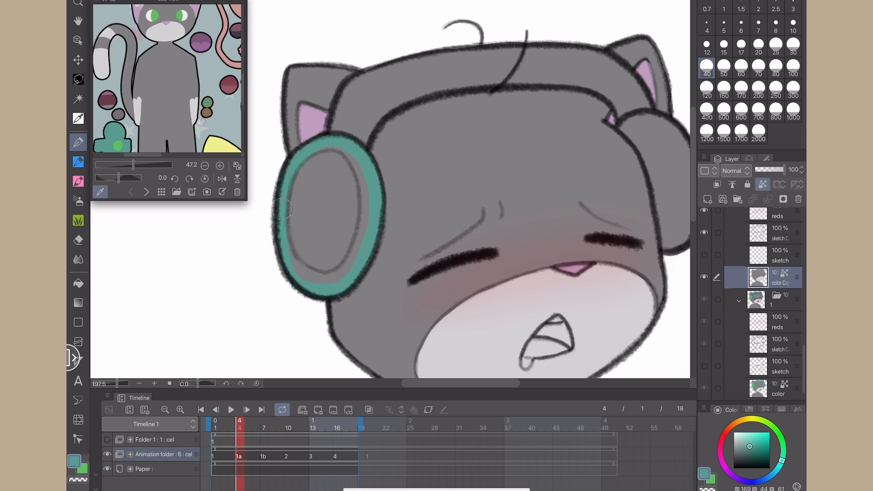
mouse_move(334, 129)
mouse_down()
mouse_move(363, 71)
mouse_move(473, 47)
mouse_move(580, 48)
mouse_move(611, 59)
mouse_up()
mouse_move(369, 137)
mouse_down()
mouse_move(429, 92)
mouse_move(510, 78)
mouse_move(609, 93)
mouse_move(626, 109)
mouse_up()
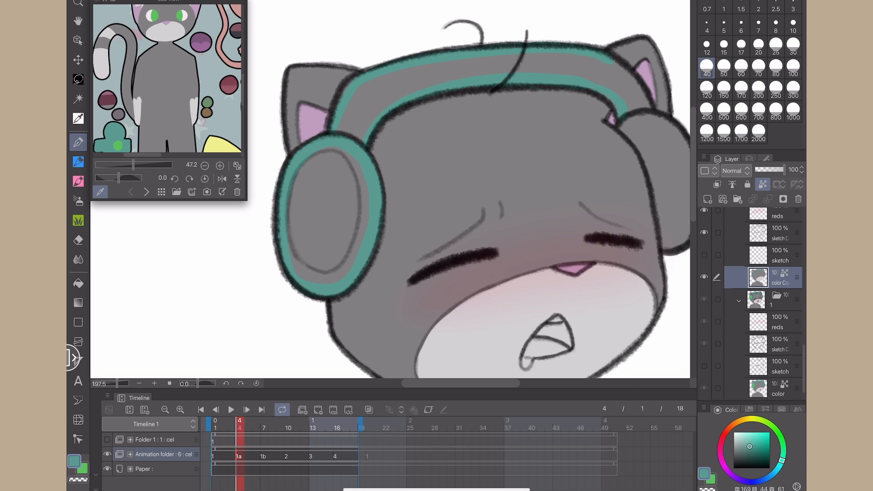
mouse_move(500, 218)
mouse_down()
mouse_move(336, 228)
mouse_move(329, 235)
mouse_up()
mouse_move(444, 139)
mouse_down()
mouse_move(473, 182)
mouse_move(488, 243)
mouse_move(528, 229)
mouse_move(520, 154)
mouse_move(477, 130)
mouse_move(459, 96)
mouse_move(538, 93)
mouse_up()
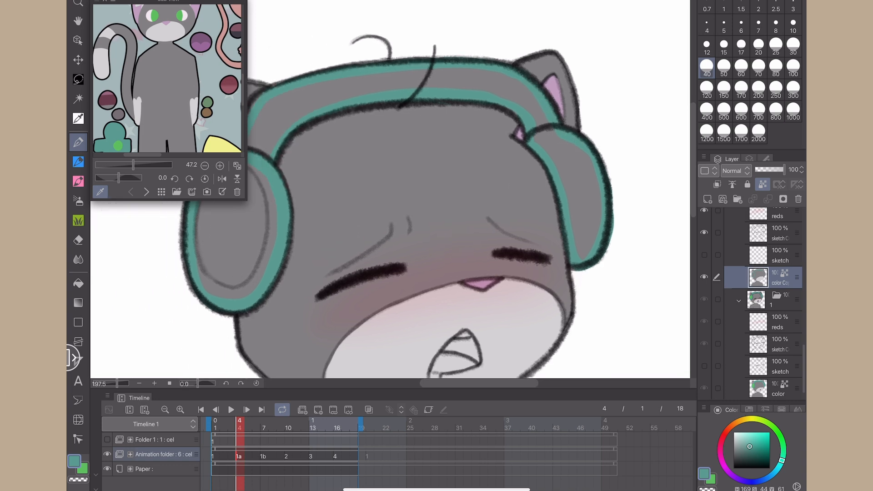
- Fill the inside of the headband and both ear cups on cel 1a with teal
click(78, 283)
click(350, 90)
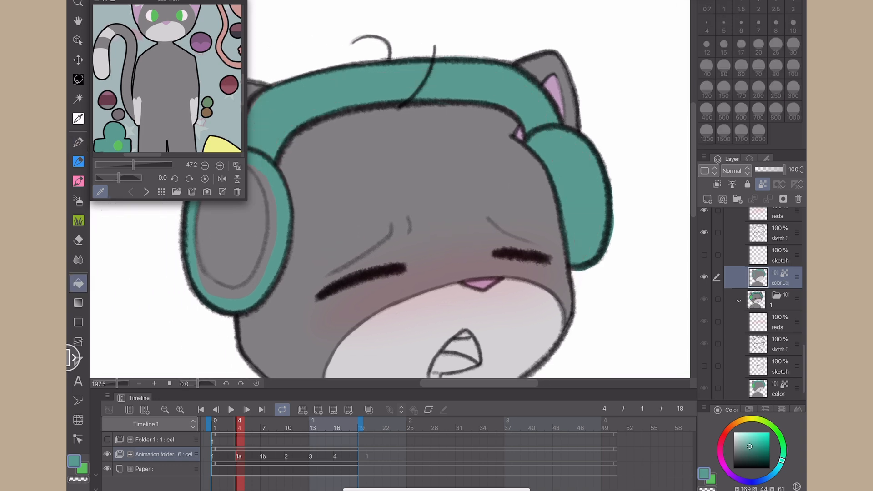
click(233, 232)
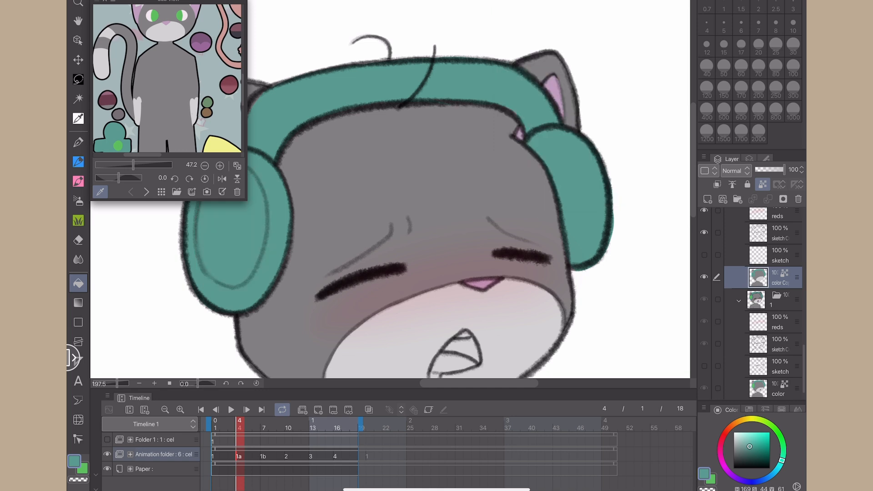
click(701, 1)
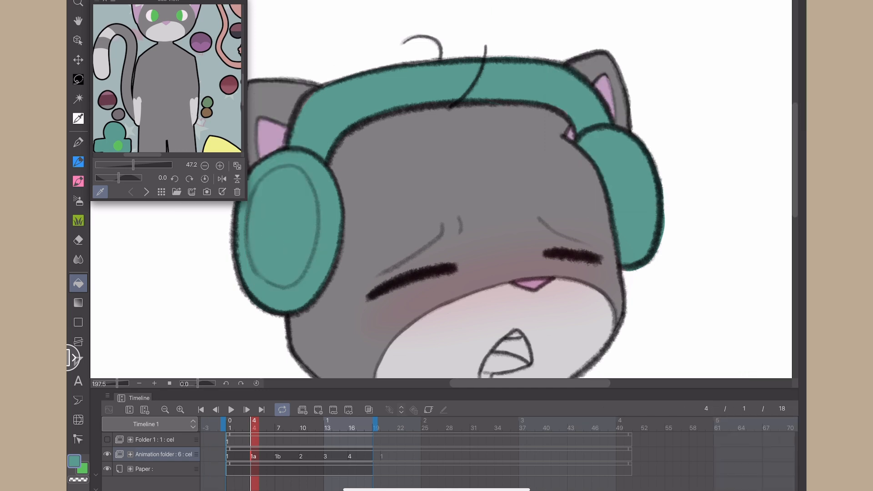
click(802, 1)
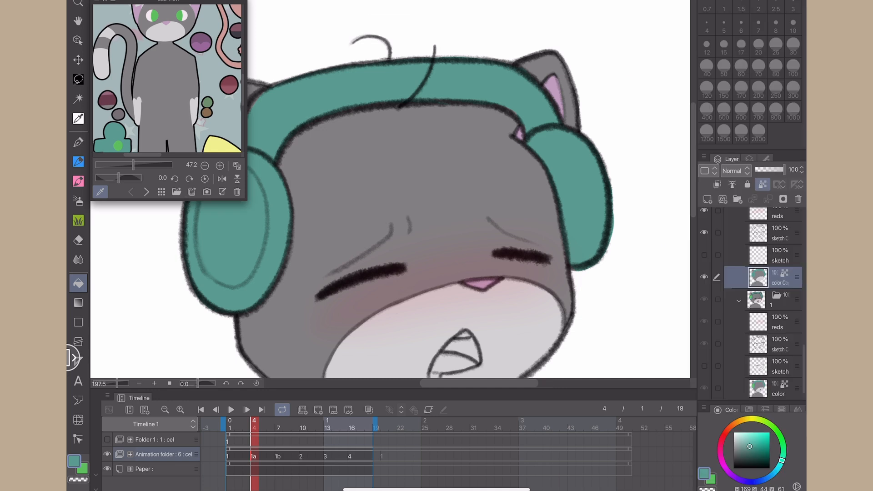
drag(390, 218, 488, 179)
- Outline and fill the inner oval of the near ear cup on cel 1a with the green sub colour
click(118, 146)
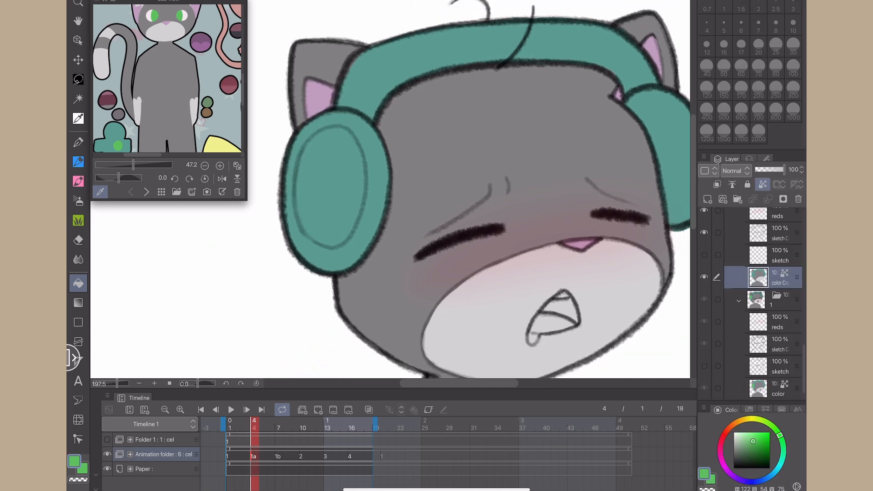
click(115, 132)
click(83, 470)
scroll(321, 165, up, 3)
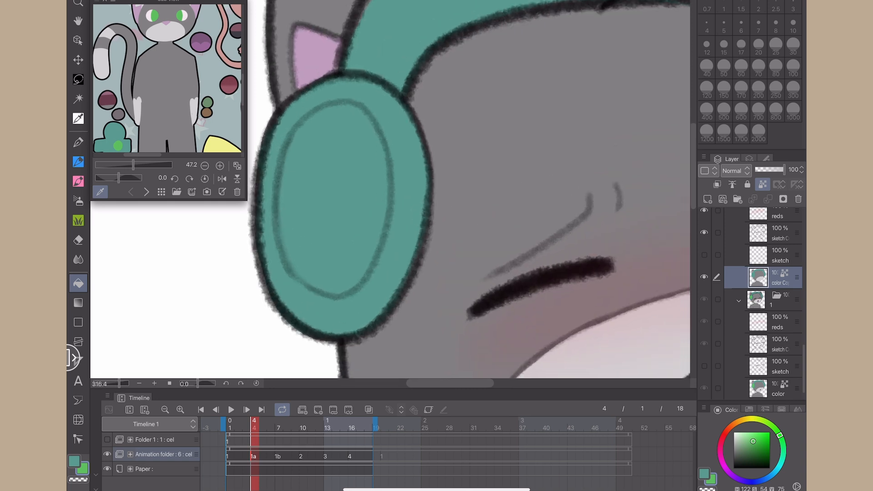
key(p)
mouse_move(285, 173)
mouse_down()
mouse_move(284, 245)
mouse_move(334, 288)
mouse_move(384, 196)
mouse_move(359, 117)
mouse_up()
drag(313, 128, 291, 205)
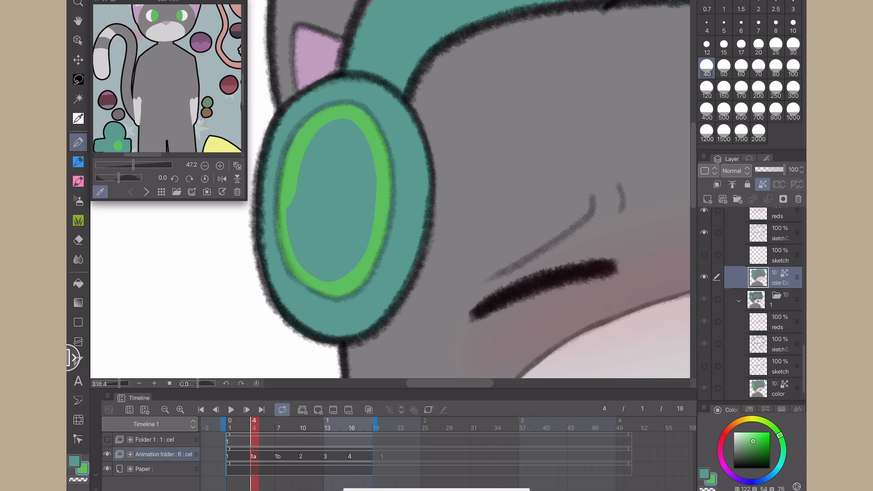
click(78, 283)
click(332, 200)
click(79, 143)
- Paint the mouth interior on cel 1a dark purple and the tongue lighter purple, sampling both shades from the reference's purple circle
scroll(182, 268, down, 5)
drag(208, 316, 244, 230)
scroll(209, 222, up, 5)
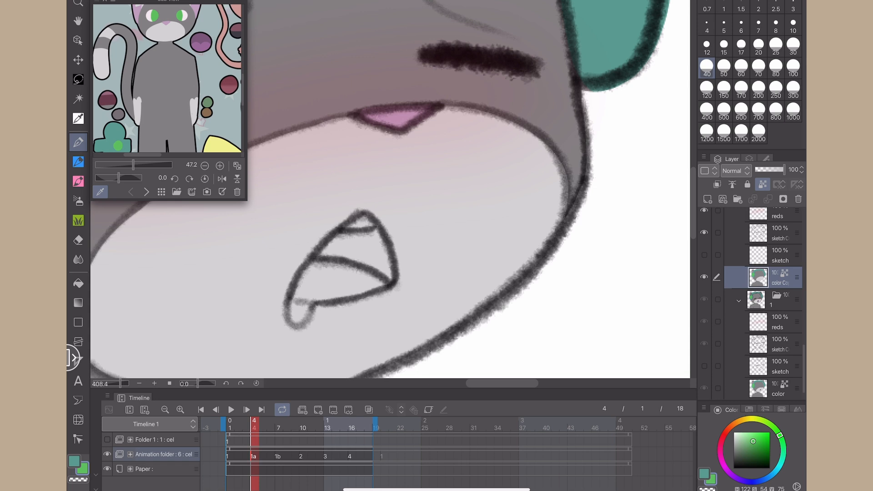
click(203, 39)
mouse_move(339, 236)
mouse_down()
mouse_move(330, 245)
mouse_move(391, 272)
mouse_move(375, 234)
mouse_move(359, 227)
mouse_move(339, 248)
mouse_move(375, 263)
mouse_up()
click(201, 47)
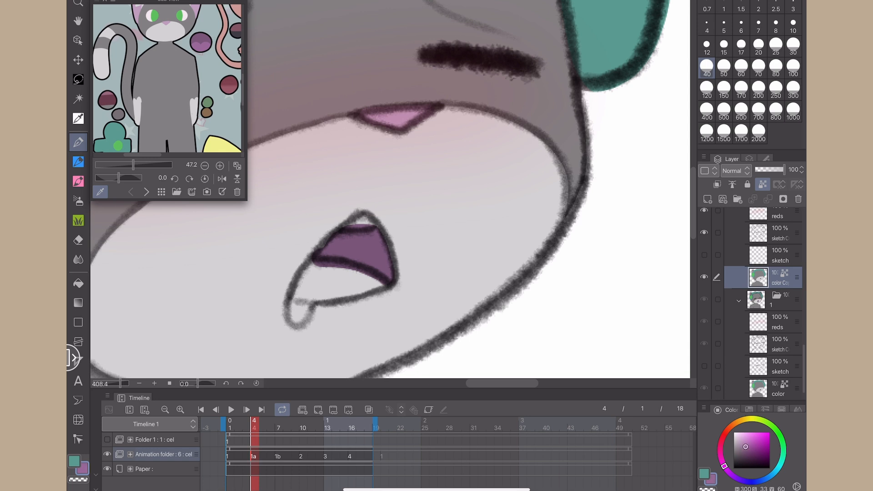
mouse_move(319, 263)
mouse_down()
mouse_move(297, 297)
mouse_move(313, 265)
mouse_up()
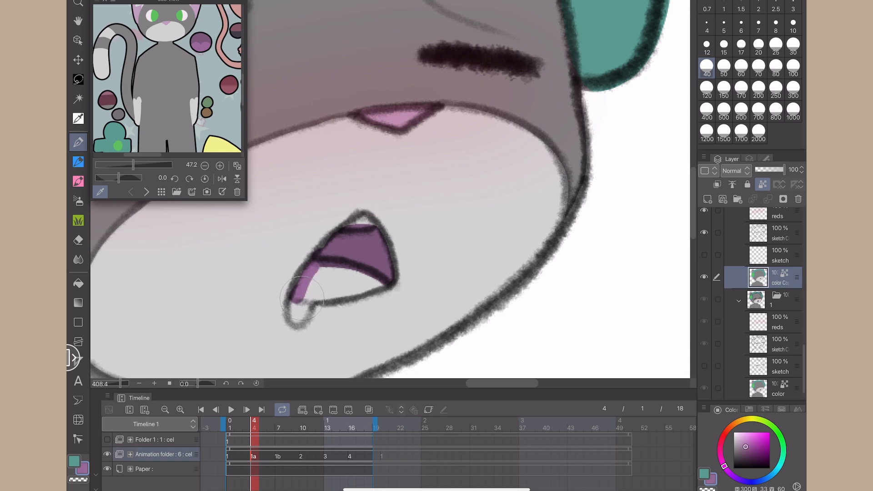
mouse_move(301, 299)
mouse_down()
mouse_move(380, 284)
mouse_move(319, 269)
mouse_move(313, 289)
mouse_move(364, 277)
mouse_up()
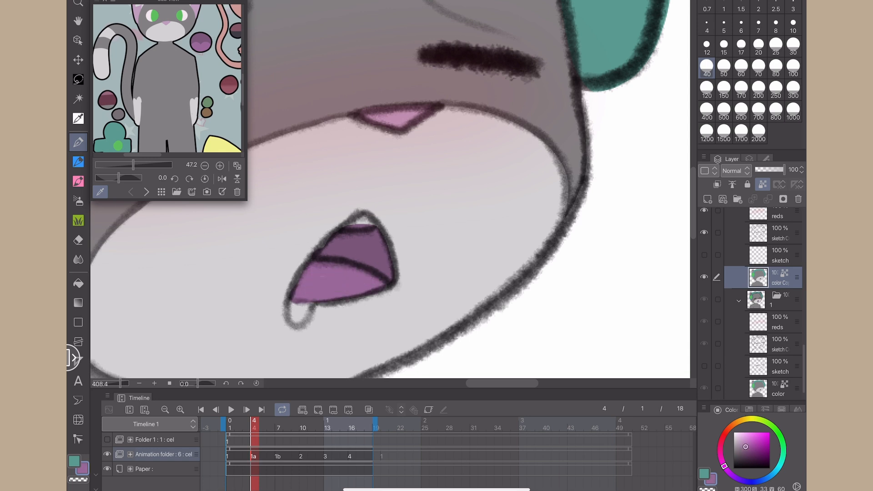
- Paint the upper teeth on cel 1a with an off-white from the colour set
click(748, 409)
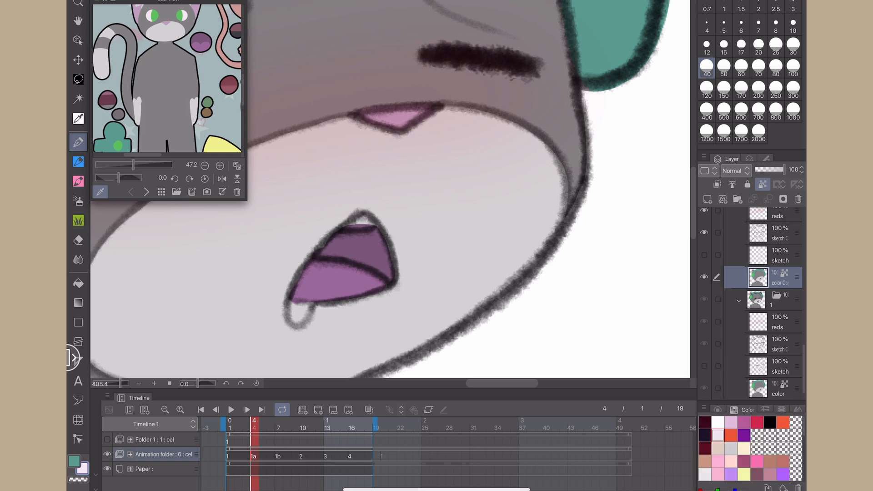
mouse_move(357, 223)
mouse_down()
mouse_move(347, 227)
mouse_move(372, 227)
mouse_up()
scroll(478, 240, down, 8)
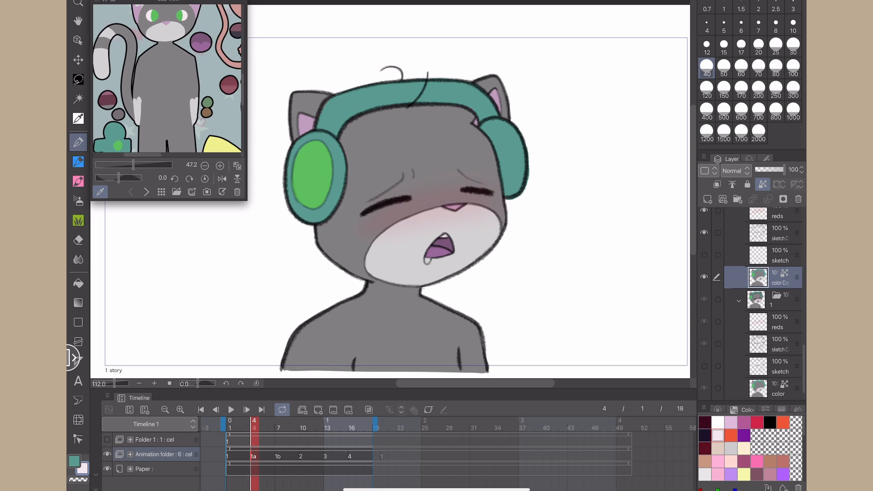
- Outline the muzzle on cel 1b in light grey and fill its interior with the same colour
click(278, 456)
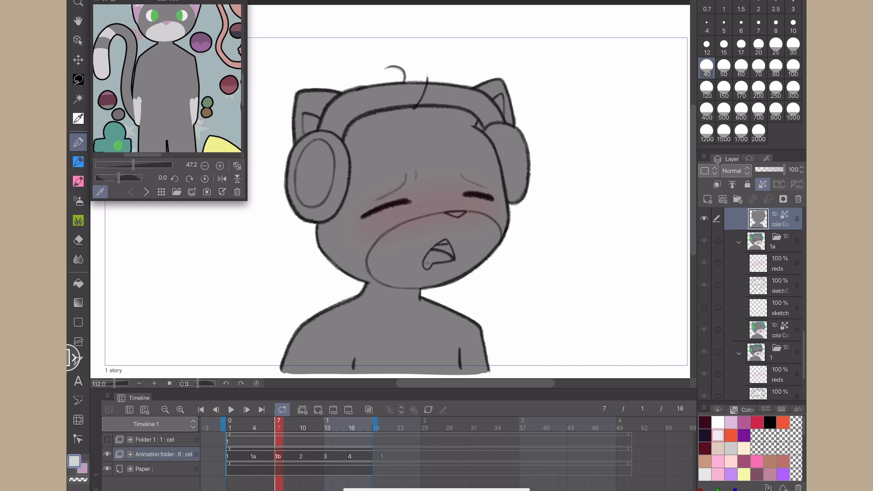
scroll(448, 251, up, 6)
mouse_move(255, 253)
mouse_down()
mouse_move(248, 275)
mouse_move(291, 330)
mouse_move(437, 326)
mouse_up()
mouse_move(253, 253)
mouse_down()
mouse_move(273, 229)
mouse_move(338, 185)
mouse_move(411, 163)
mouse_move(516, 159)
mouse_move(555, 178)
mouse_move(575, 211)
mouse_move(568, 236)
mouse_move(566, 184)
mouse_move(520, 158)
mouse_move(552, 254)
mouse_move(488, 310)
mouse_move(430, 326)
mouse_up()
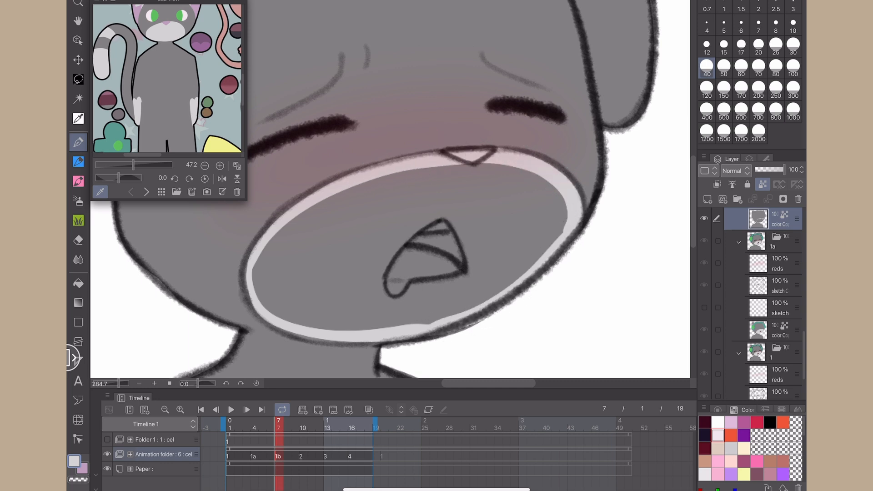
mouse_move(253, 294)
mouse_down()
mouse_move(309, 331)
mouse_move(413, 326)
mouse_up()
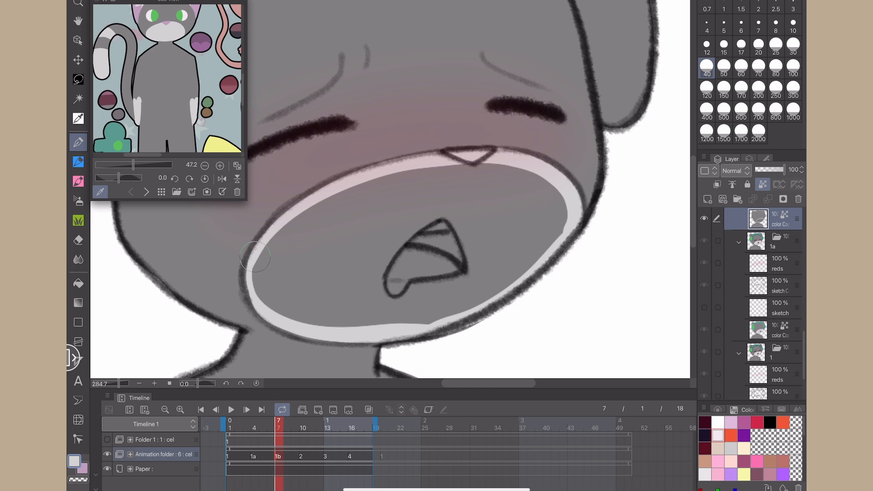
drag(255, 257, 283, 316)
click(78, 283)
click(359, 245)
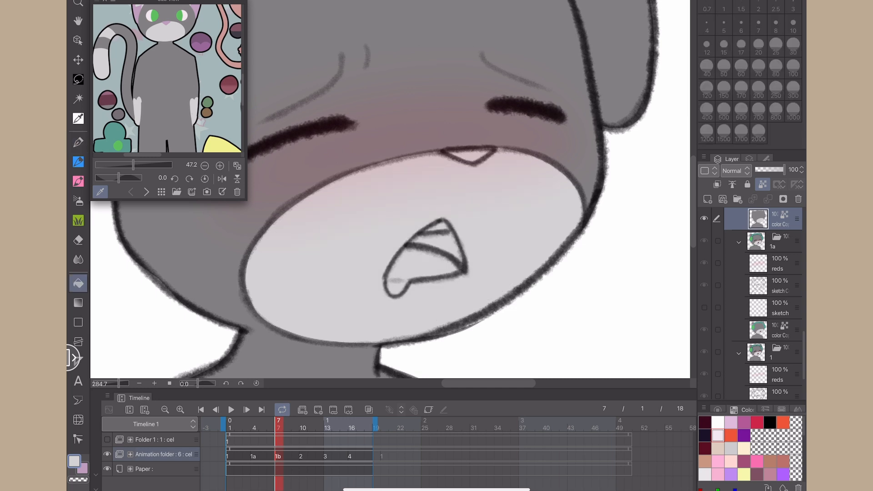
- Paint the nose, both inner ears and the small ear sliver beside the far ear cup on cel 1b light pink
click(78, 142)
mouse_move(455, 152)
mouse_down()
mouse_move(488, 151)
mouse_move(463, 154)
mouse_move(477, 154)
mouse_up()
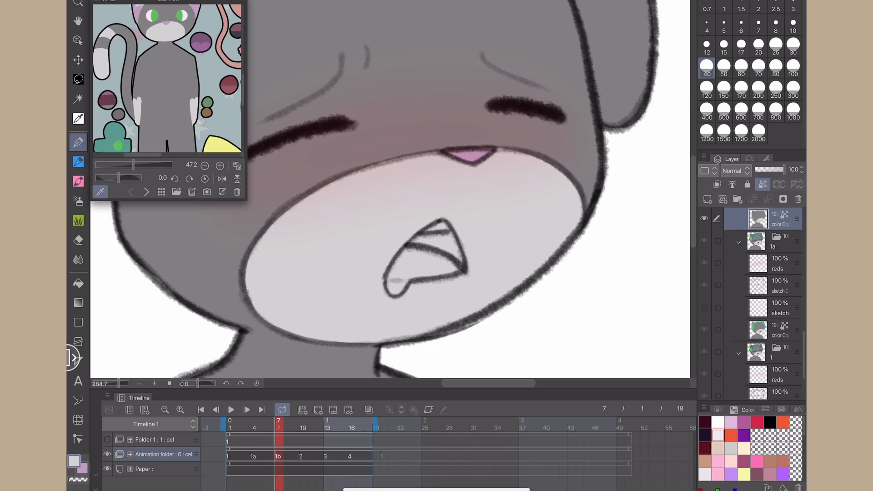
drag(253, 18, 439, 295)
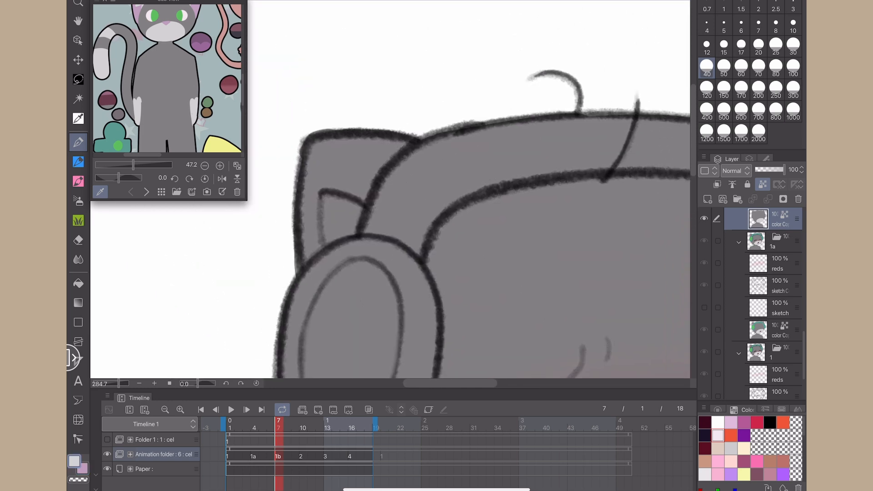
mouse_move(322, 195)
mouse_down()
mouse_move(326, 242)
mouse_move(361, 221)
mouse_move(336, 198)
mouse_move(329, 216)
mouse_move(355, 212)
mouse_move(341, 225)
mouse_up()
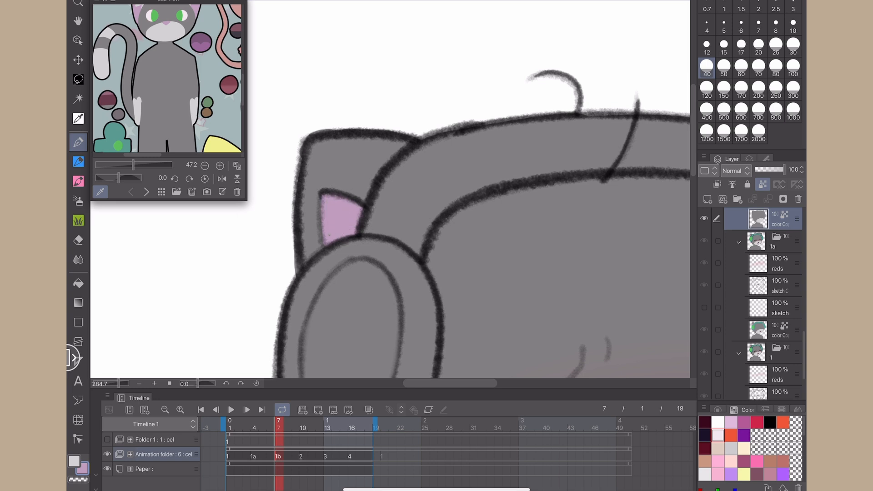
mouse_move(563, 241)
mouse_down()
mouse_move(220, 227)
mouse_move(158, 236)
mouse_up()
drag(362, 212, 374, 233)
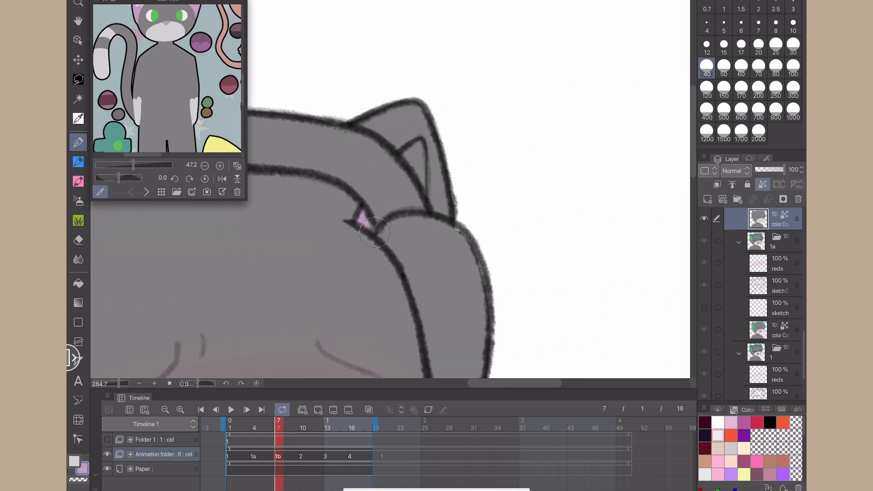
mouse_move(416, 183)
mouse_down()
mouse_move(419, 157)
mouse_move(403, 151)
mouse_move(416, 160)
mouse_up()
drag(379, 284, 450, 246)
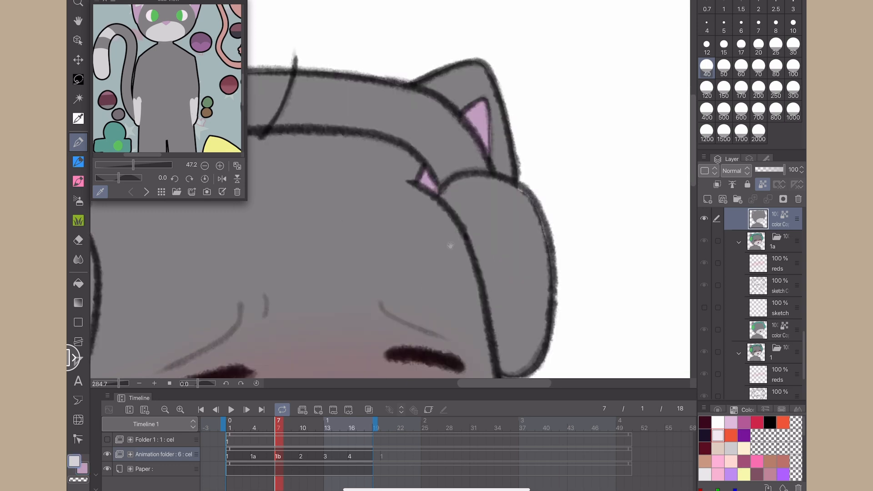
- Switch to the teal and green headphone colours, then outline the near ear cup and adjoining headband edges on cel 1b in teal
scroll(563, 195, down, 5)
drag(584, 266, 532, 226)
scroll(397, 91, up, 3)
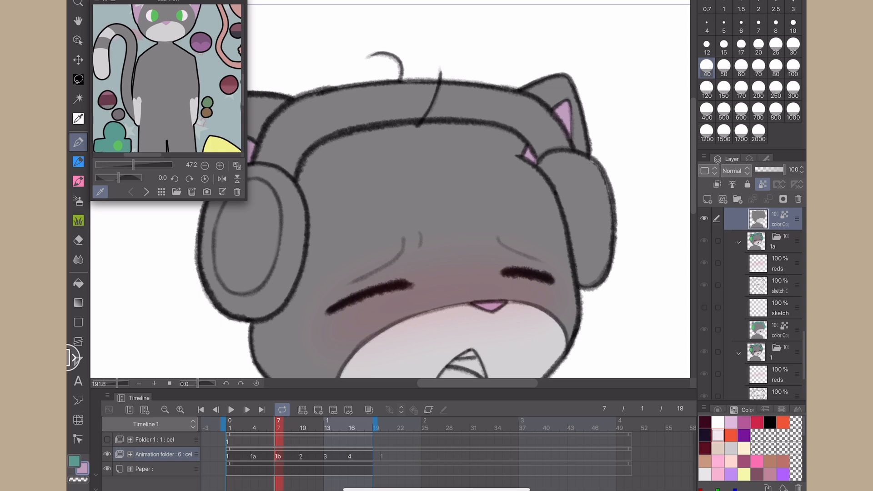
scroll(291, 254, up, 2)
drag(319, 246, 368, 250)
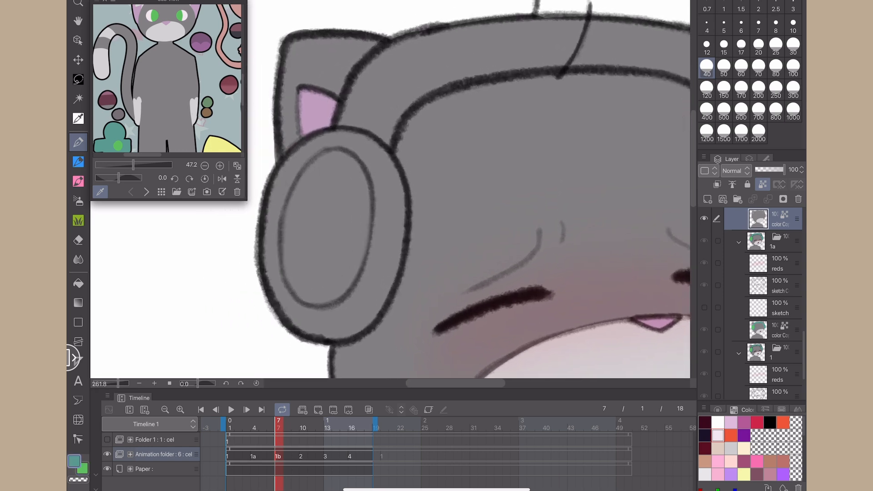
mouse_move(255, 218)
mouse_down()
mouse_move(275, 305)
mouse_move(309, 332)
mouse_move(336, 338)
mouse_move(374, 312)
mouse_move(396, 255)
mouse_move(403, 222)
mouse_move(392, 165)
mouse_up()
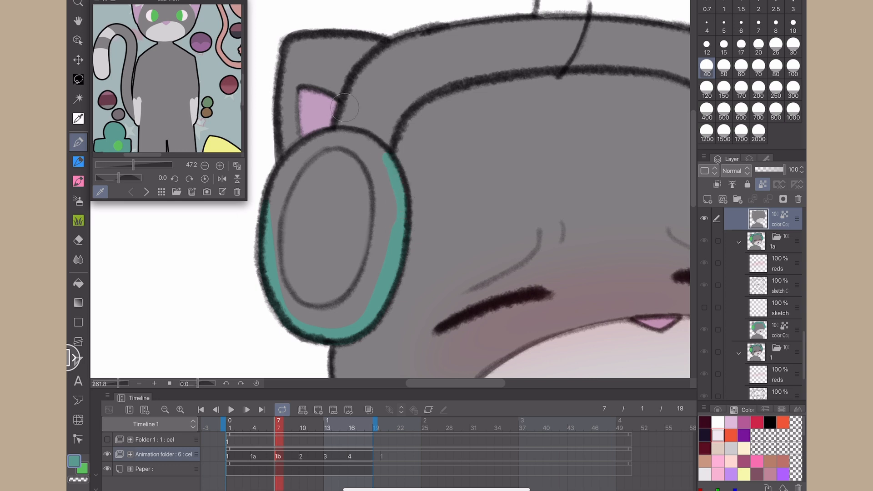
mouse_move(344, 108)
mouse_down()
mouse_move(336, 132)
mouse_move(281, 175)
mouse_move(262, 222)
mouse_up()
mouse_move(340, 115)
mouse_down()
mouse_move(391, 47)
mouse_move(449, 30)
mouse_up()
drag(431, 91, 519, 74)
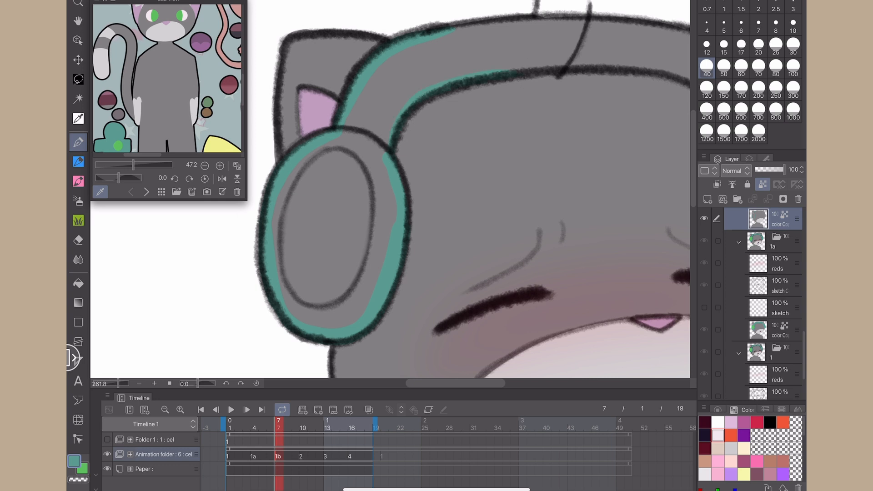
- Continue the teal outline along the rest of the headband and around the far ear cup on cel 1b
scroll(391, 195, right, 3)
mouse_move(291, 45)
mouse_down()
mouse_move(428, 28)
mouse_move(486, 32)
mouse_move(579, 64)
mouse_up()
mouse_move(355, 84)
mouse_down()
mouse_move(502, 78)
mouse_move(486, 78)
mouse_move(558, 98)
mouse_up()
scroll(391, 195, right, 3)
mouse_move(477, 112)
mouse_down()
mouse_move(530, 208)
mouse_move(562, 319)
mouse_move(591, 223)
mouse_move(560, 144)
mouse_move(533, 134)
mouse_move(506, 84)
mouse_up()
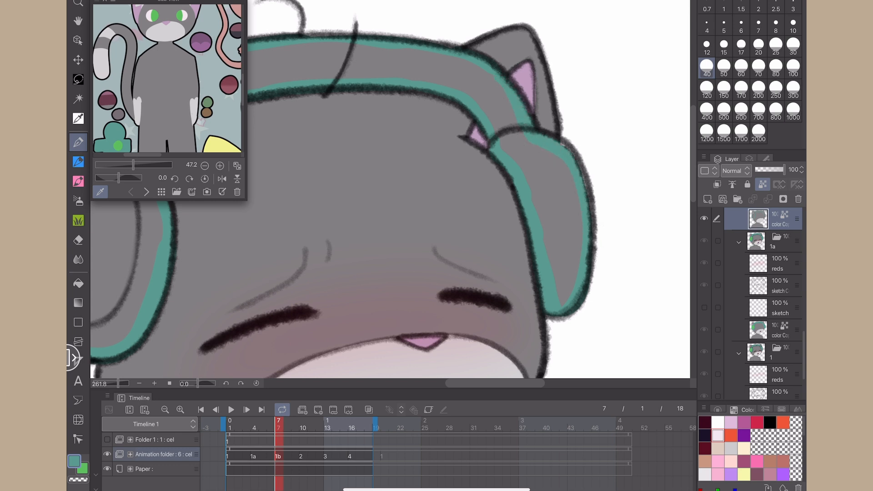
- Fill the headphones on cel 1b with teal, and outline and fill the near ear cup's inner oval in green
click(78, 283)
click(557, 195)
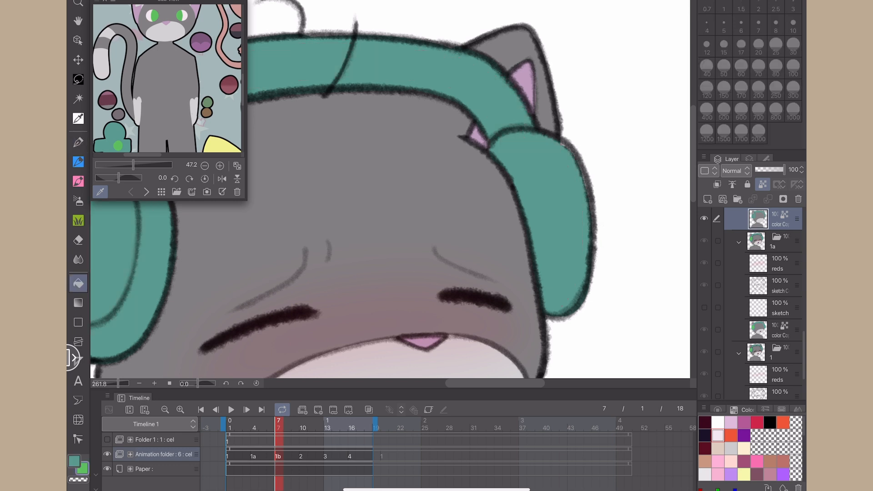
scroll(391, 191, left, 5)
click(79, 142)
scroll(391, 191, up, 3)
mouse_move(321, 135)
mouse_down()
mouse_move(324, 235)
mouse_move(378, 266)
mouse_move(423, 168)
mouse_move(409, 77)
mouse_move(370, 69)
mouse_move(325, 176)
mouse_up()
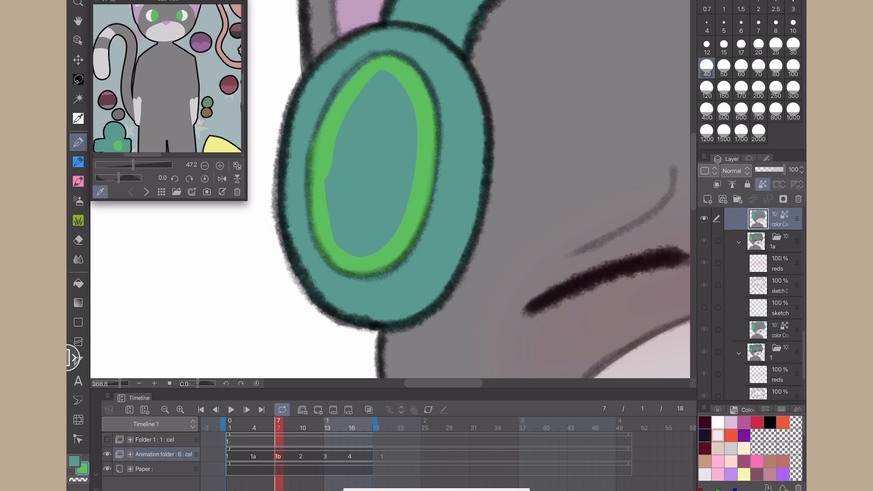
click(78, 283)
click(373, 164)
click(78, 142)
drag(325, 117, 376, 54)
scroll(390, 204, down, 5)
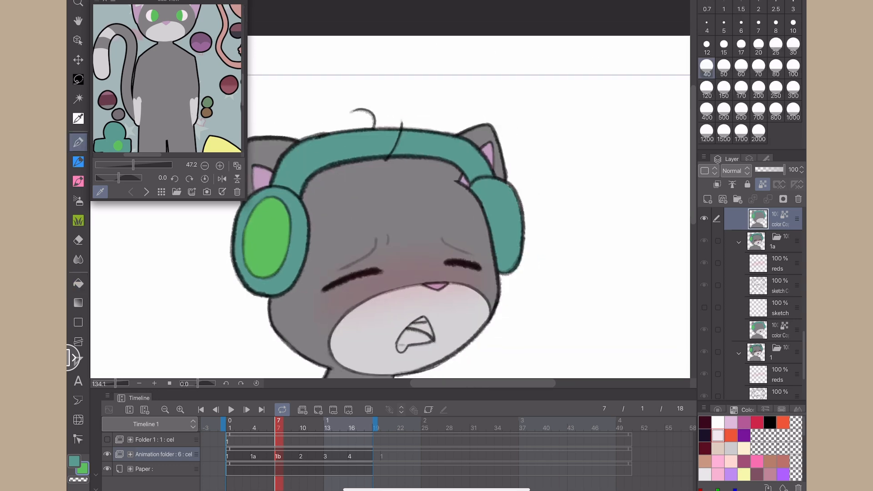
- Paint the upper tooth on cel 1b pinkish white and the mouth interior above the tongue dark purple
scroll(441, 373, up, 6)
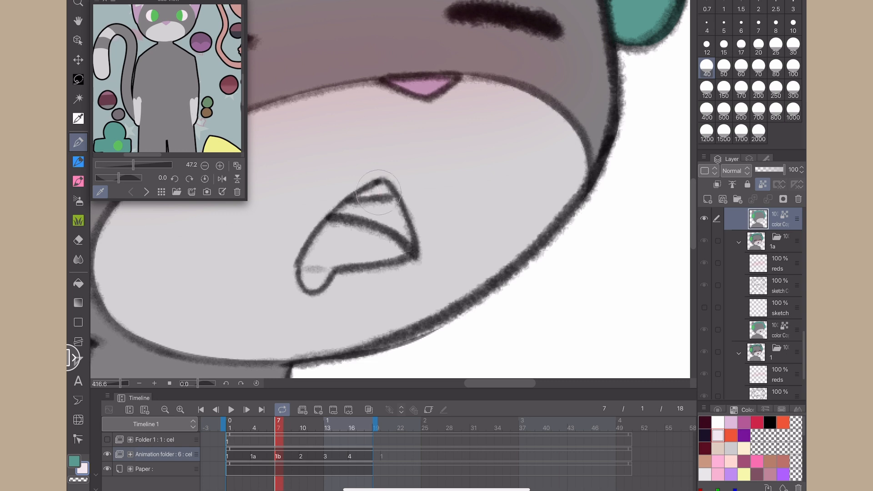
click(378, 192)
drag(338, 215, 399, 203)
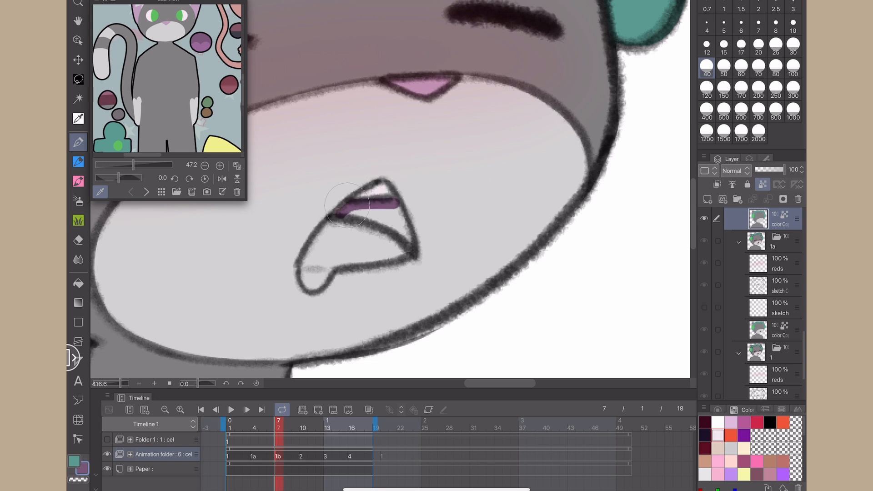
mouse_move(346, 205)
mouse_down()
mouse_move(339, 234)
mouse_move(396, 240)
mouse_move(396, 229)
mouse_move(357, 212)
mouse_up()
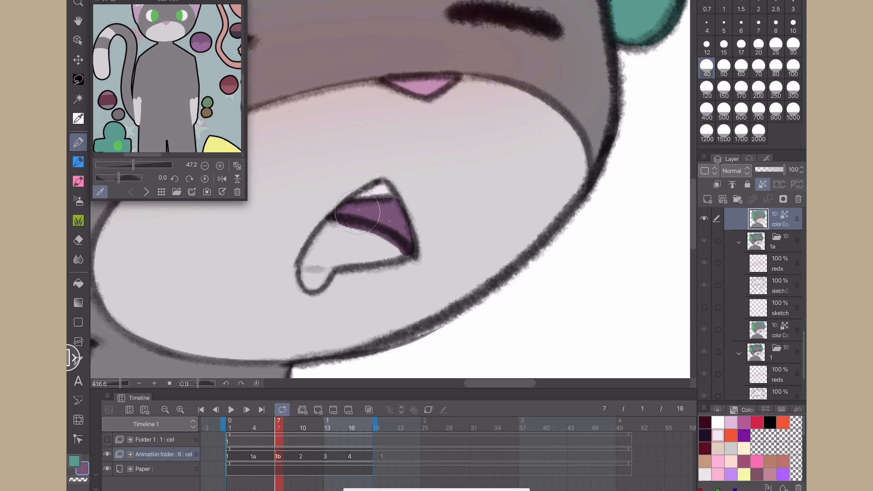
scroll(357, 212, up, 3)
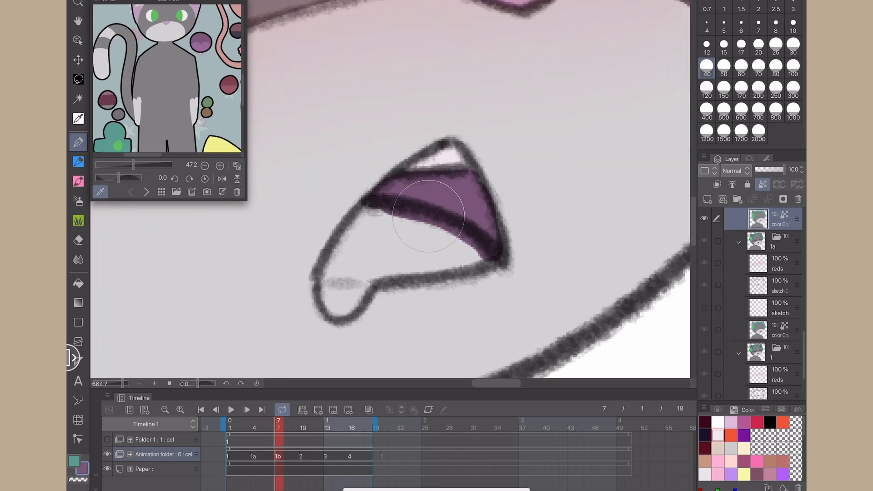
drag(387, 213, 392, 210)
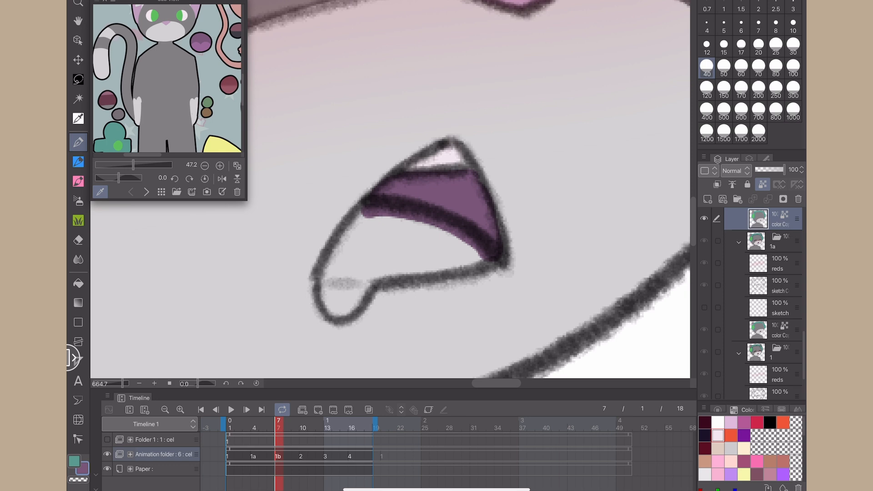
key(ctrl+z)
key(ctrl+z)
key(ctrl+z)
key(ctrl+z)
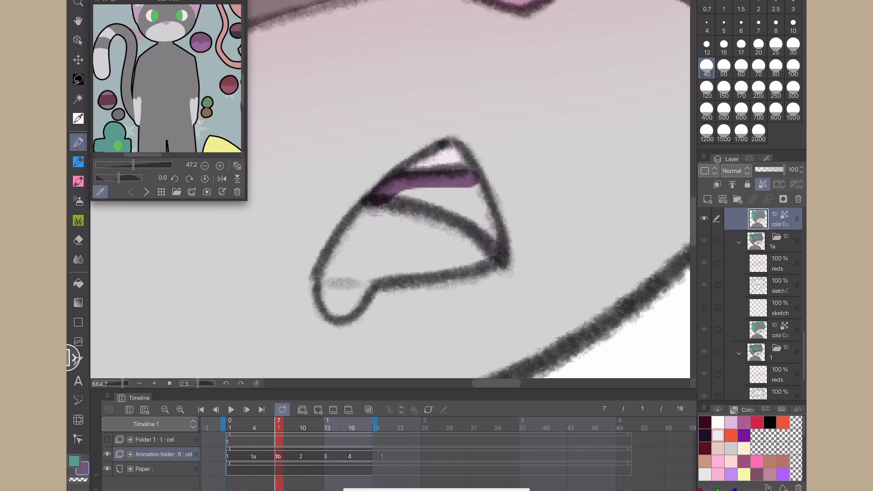
mouse_move(382, 192)
mouse_down()
mouse_move(474, 219)
mouse_move(495, 237)
mouse_move(469, 180)
mouse_move(384, 186)
mouse_move(473, 202)
mouse_move(452, 189)
mouse_move(469, 196)
mouse_up()
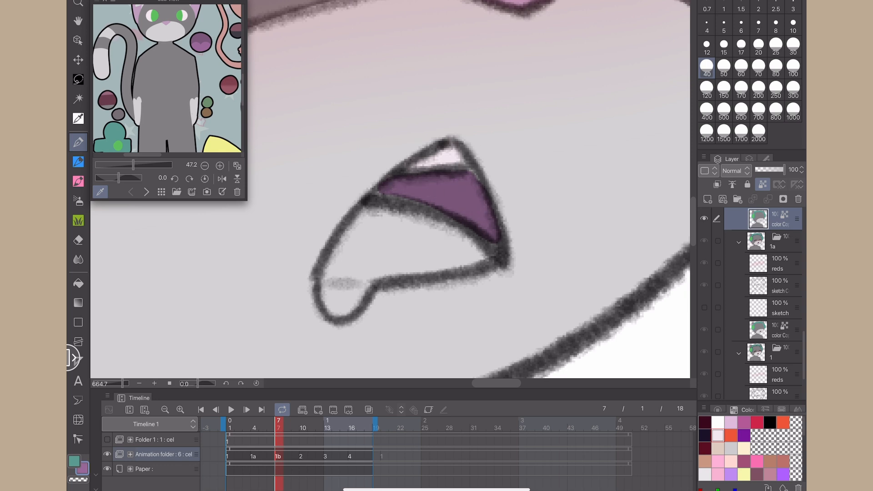
mouse_move(370, 207)
mouse_down()
mouse_move(390, 198)
mouse_move(438, 212)
mouse_move(466, 239)
mouse_move(447, 232)
mouse_move(441, 239)
mouse_up()
drag(370, 207, 342, 244)
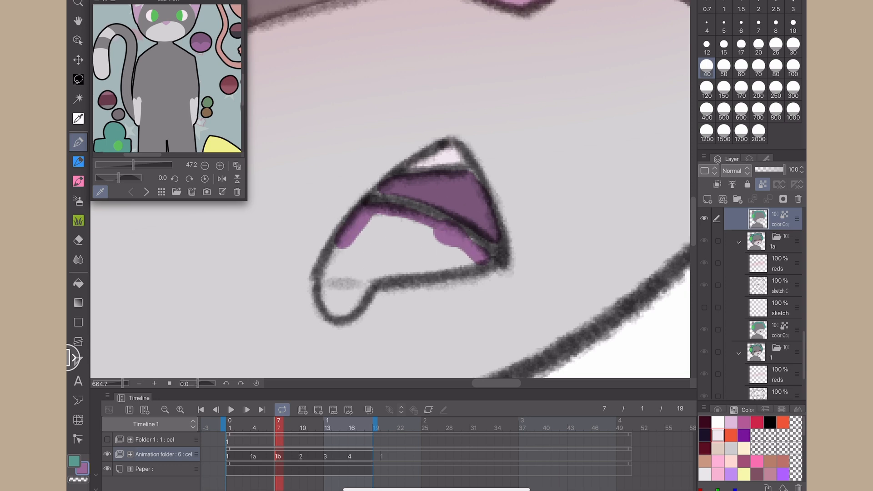
mouse_move(370, 200)
mouse_down()
mouse_move(429, 211)
mouse_move(493, 256)
mouse_up()
scroll(371, 202, up, 5)
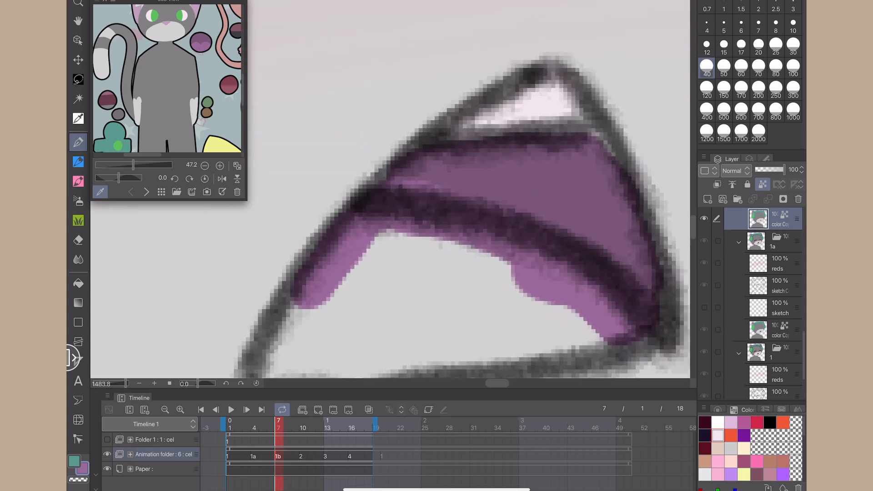
scroll(390, 205, down, 3)
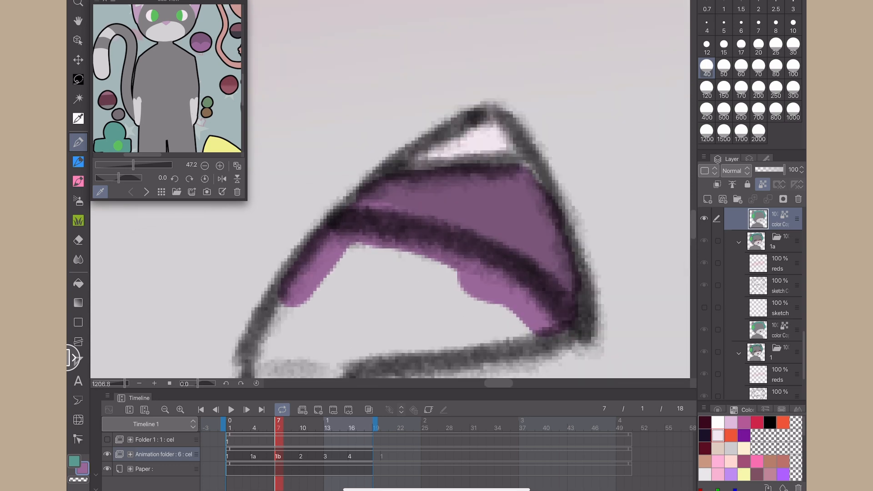
key(ctrl+z)
key(ctrl+z)
key(ctrl+z)
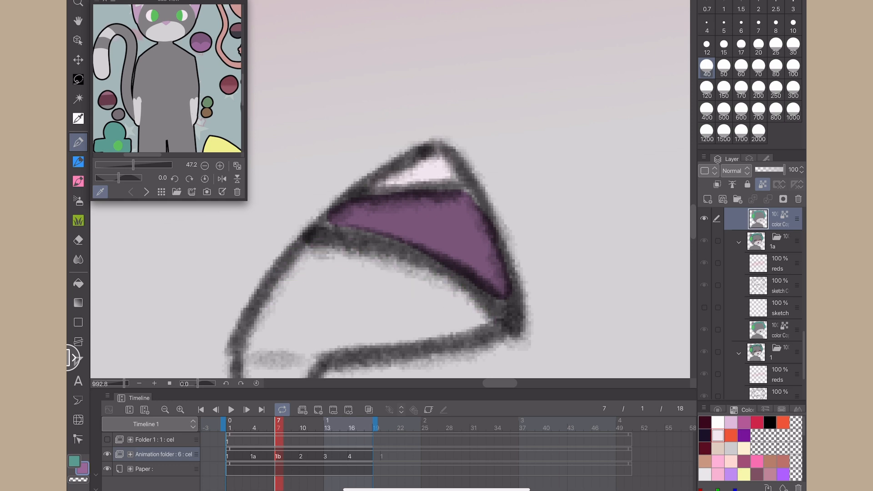
- Extend the dark purple over the tongue's upper line on cel 1b and fill the tongue with lighter purple
mouse_move(335, 220)
mouse_down()
mouse_move(408, 248)
mouse_move(333, 236)
mouse_move(442, 268)
mouse_move(497, 316)
mouse_up()
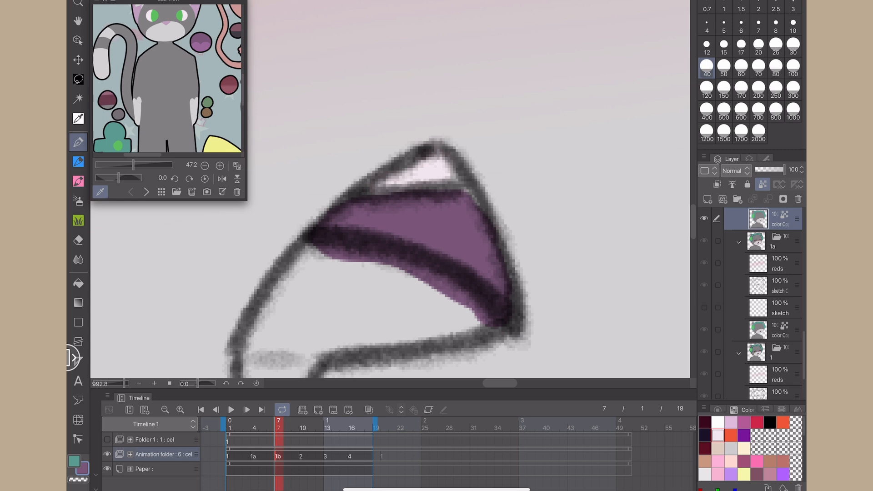
mouse_move(317, 242)
mouse_down()
mouse_move(443, 280)
mouse_move(485, 313)
mouse_move(390, 320)
mouse_move(445, 286)
mouse_move(284, 284)
mouse_up()
drag(432, 182, 473, 111)
mouse_move(334, 175)
mouse_down()
mouse_move(293, 264)
mouse_move(493, 268)
mouse_up()
mouse_move(307, 258)
mouse_down()
mouse_move(323, 261)
mouse_move(320, 233)
mouse_up()
scroll(390, 205, down, 4)
scroll(390, 205, down, 3)
scroll(391, 204, up, 5)
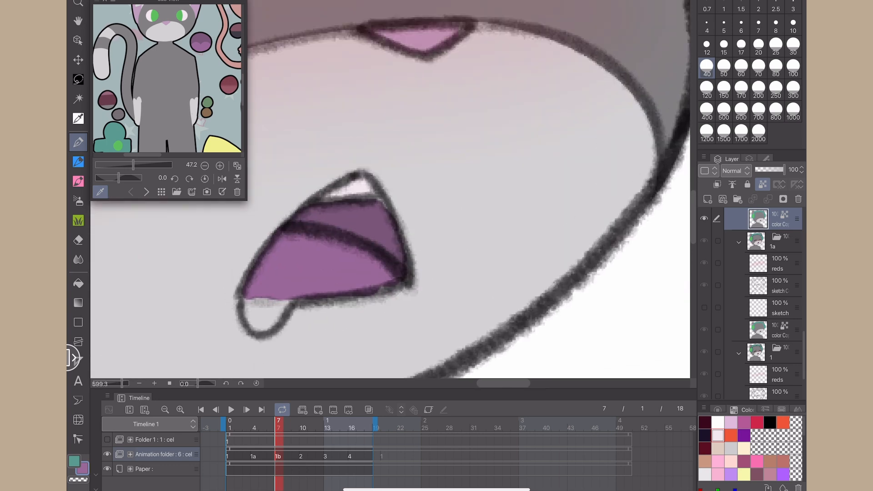
key(ctrl+z)
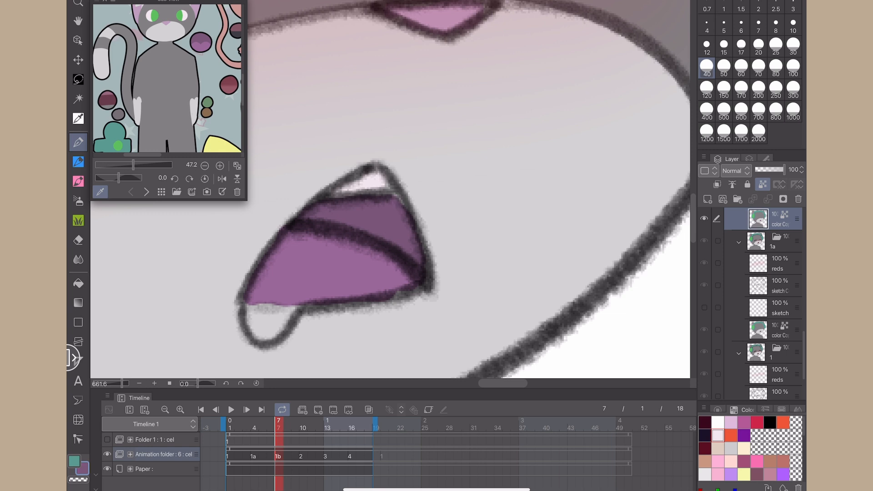
drag(395, 196, 403, 205)
scroll(425, 210, down, 10)
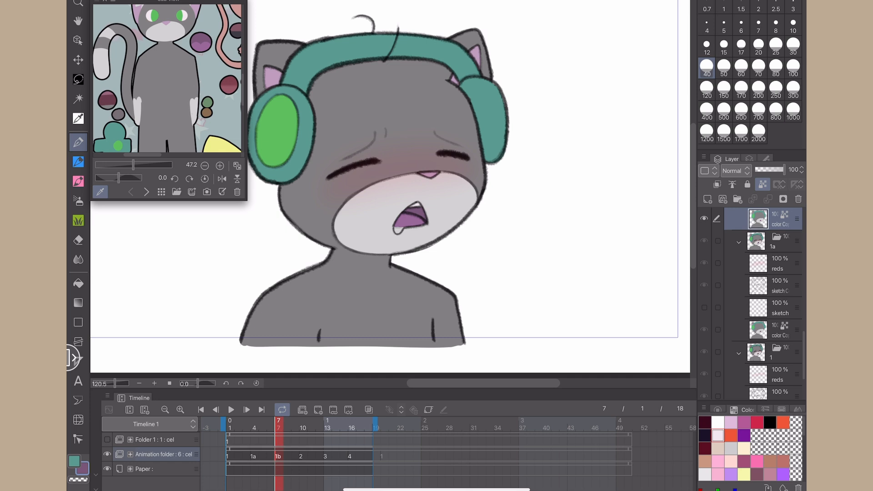
- Go to cel 2, outline the muzzle in light grey and fill its interior with the same colour
click(303, 455)
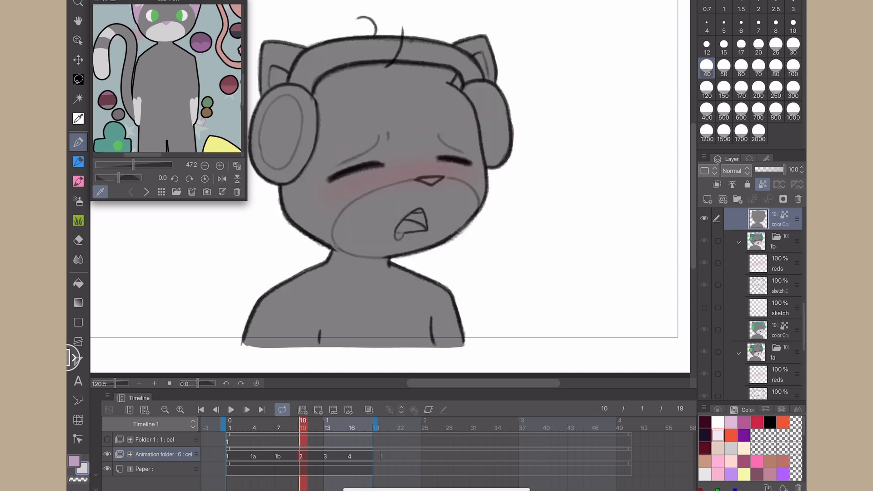
scroll(384, 231, up, 6)
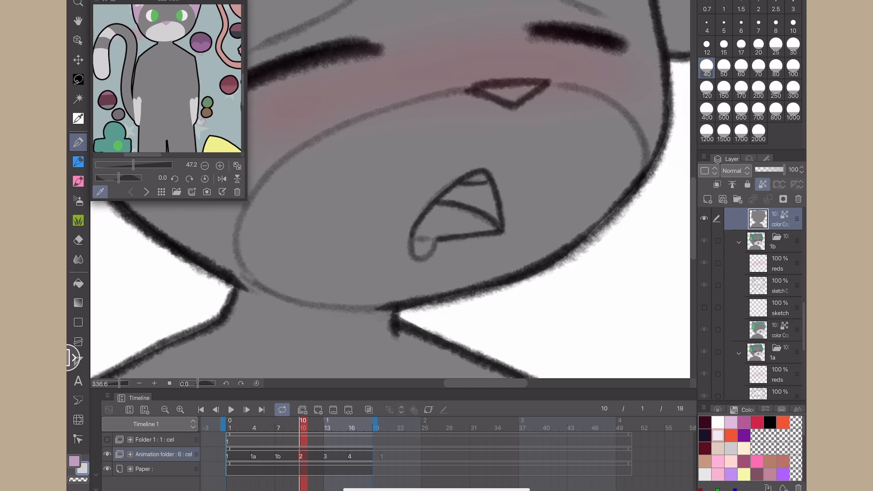
mouse_move(642, 149)
mouse_down()
mouse_move(562, 84)
mouse_move(457, 95)
mouse_move(361, 121)
mouse_move(260, 181)
mouse_move(241, 259)
mouse_move(265, 283)
mouse_move(244, 242)
mouse_move(269, 190)
mouse_up()
key(ctrl+z)
mouse_move(244, 255)
mouse_down()
mouse_move(342, 302)
mouse_move(438, 300)
mouse_up()
mouse_move(637, 188)
mouse_down()
mouse_move(510, 282)
mouse_move(400, 313)
mouse_up()
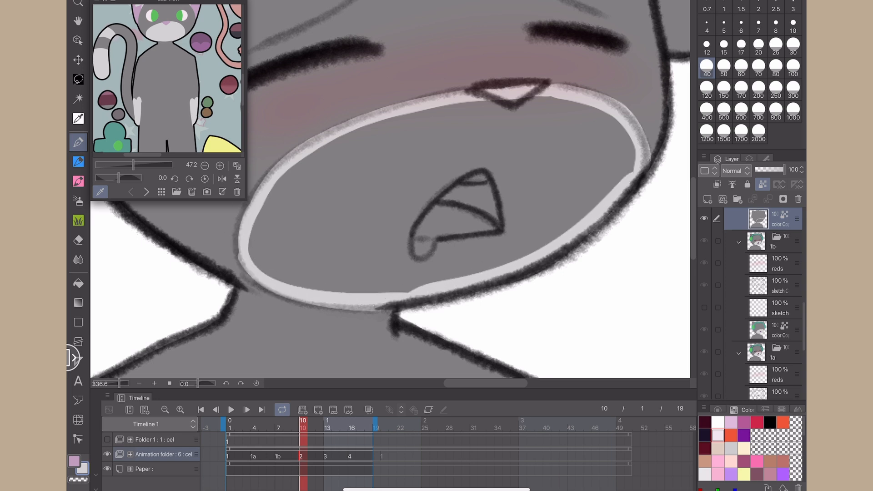
click(78, 283)
click(355, 205)
click(78, 142)
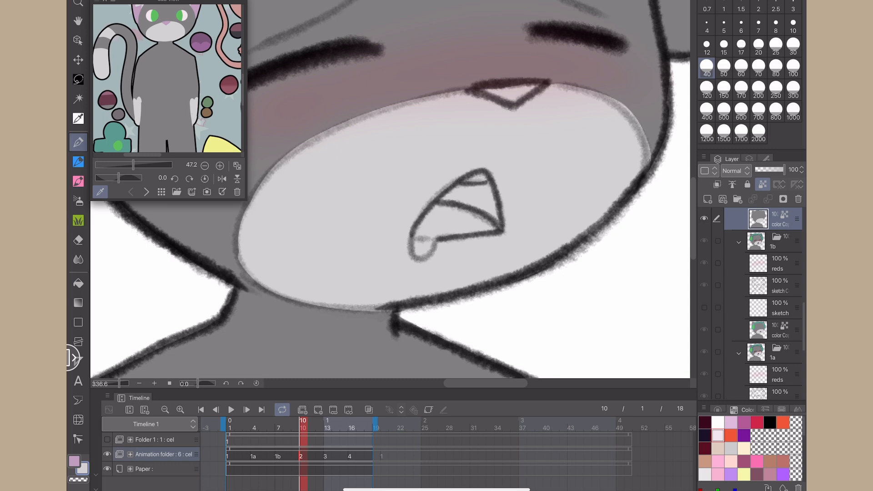
- Paint the nose, both inner ears and the small ear sliver beside the far ear cup on cel 2 light pink
drag(487, 90, 530, 88)
scroll(390, 189, down, 3)
mouse_move(290, 224)
mouse_down()
mouse_move(482, 358)
mouse_move(439, 367)
mouse_up()
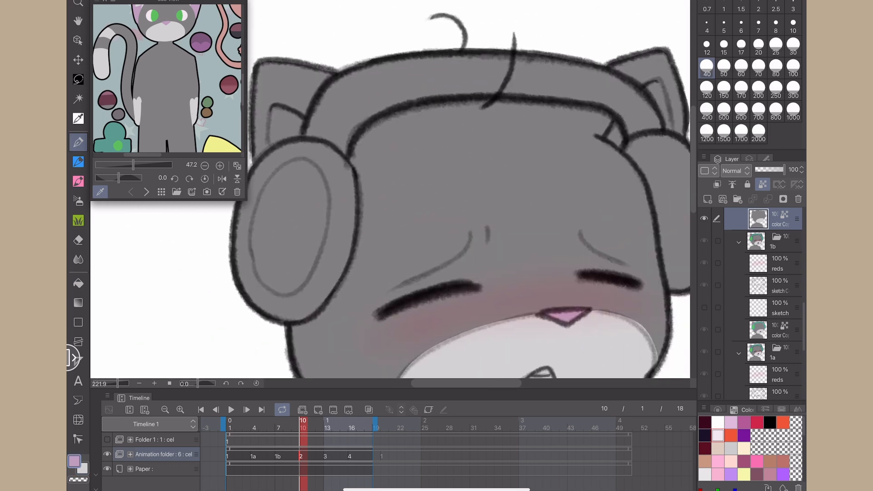
scroll(273, 218, up, 3)
mouse_move(313, 124)
mouse_down()
mouse_move(322, 70)
mouse_move(361, 86)
mouse_move(325, 70)
mouse_move(313, 100)
mouse_move(321, 116)
mouse_move(361, 81)
mouse_move(328, 86)
mouse_move(328, 111)
mouse_move(361, 108)
mouse_up()
key(ctrl+z)
mouse_move(623, 154)
mouse_down()
mouse_move(220, 244)
mouse_move(160, 242)
mouse_up()
mouse_move(355, 182)
mouse_down()
mouse_move(349, 196)
mouse_move(364, 209)
mouse_move(361, 180)
mouse_move(358, 200)
mouse_up()
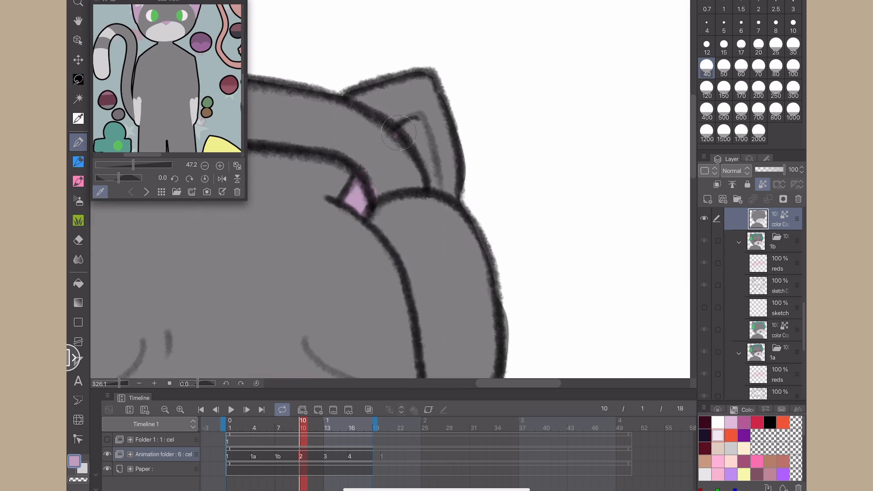
mouse_move(399, 132)
mouse_down()
mouse_move(417, 119)
mouse_move(427, 156)
mouse_move(409, 129)
mouse_move(437, 184)
mouse_move(413, 138)
mouse_up()
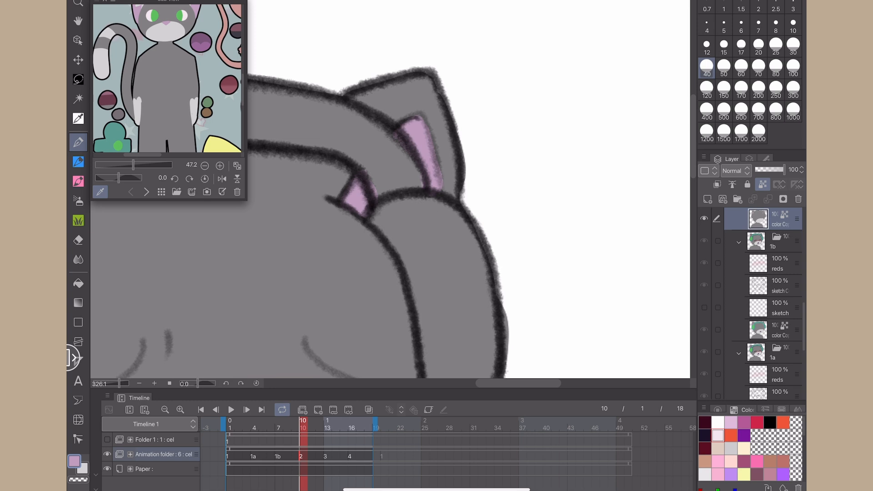
scroll(390, 189, down, 5)
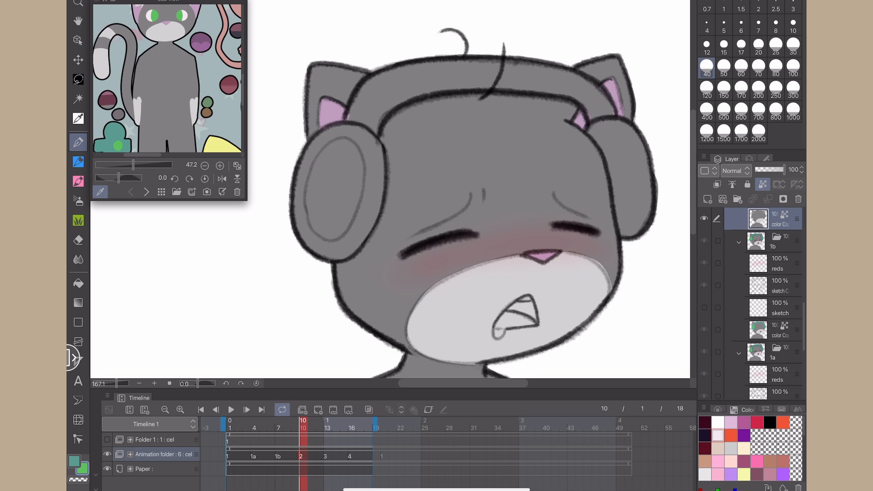
- Outline the near ear cup and the adjoining headband edges on cel 2 in teal
scroll(323, 157, up, 5)
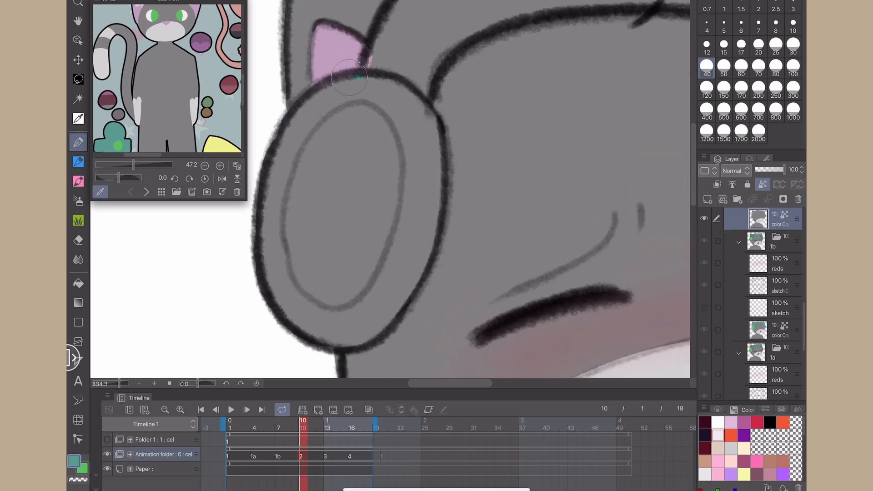
mouse_move(349, 77)
mouse_down()
mouse_move(275, 136)
mouse_move(264, 268)
mouse_move(284, 314)
mouse_move(318, 340)
mouse_move(441, 231)
mouse_move(429, 78)
mouse_up()
drag(427, 160, 357, 219)
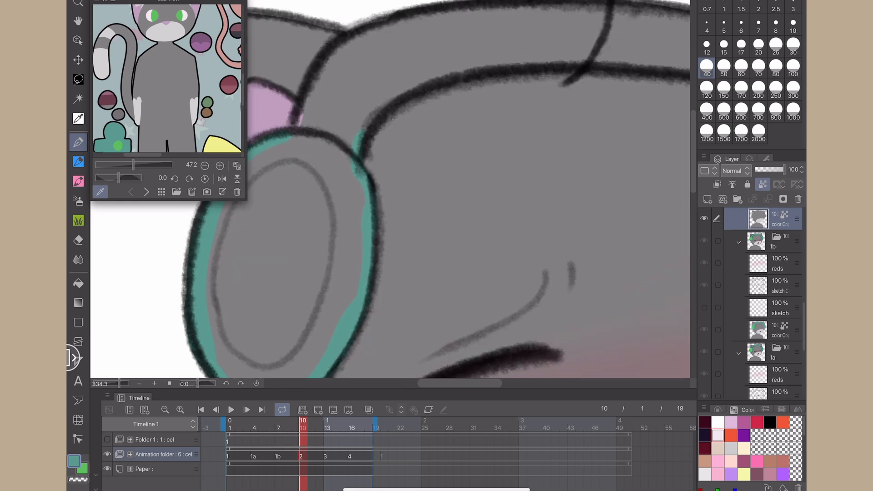
drag(293, 131, 310, 92)
drag(342, 49, 405, 24)
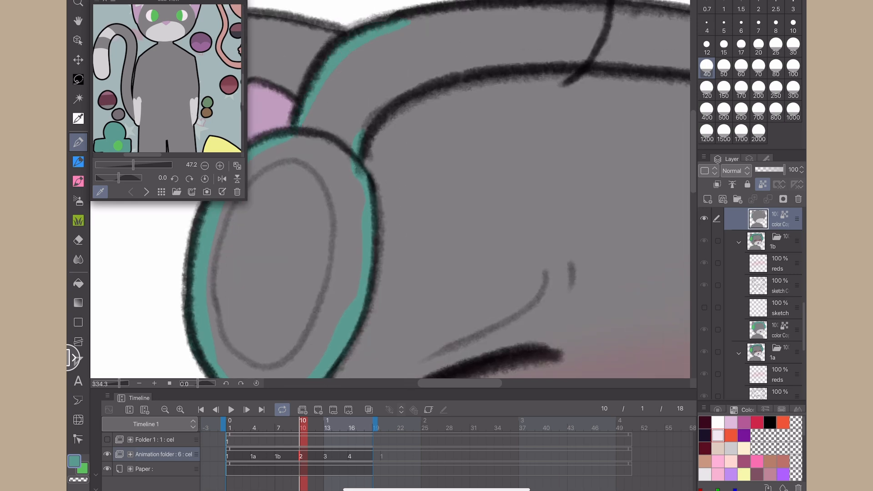
- Continue the teal outline along the rest of the headband and around the far ear cup on cel 2
scroll(390, 188, down, 2)
mouse_move(342, 111)
mouse_down()
mouse_move(446, 89)
mouse_move(546, 91)
mouse_move(613, 108)
mouse_up()
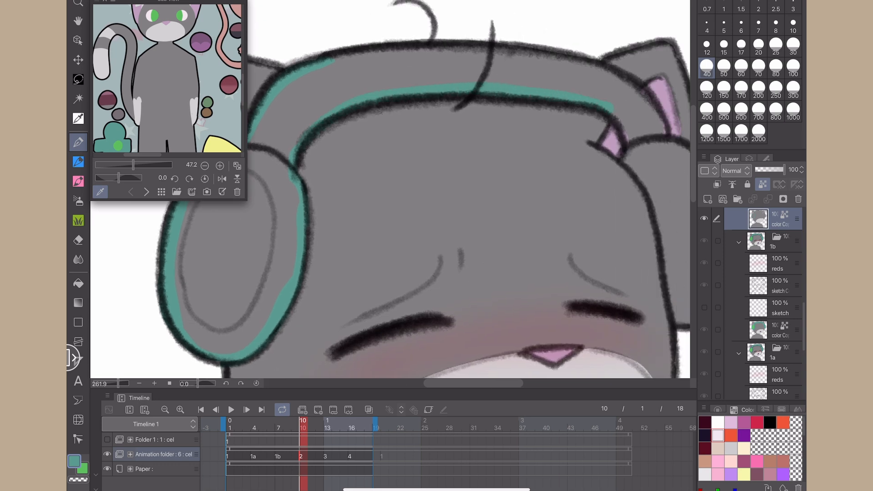
mouse_move(334, 64)
mouse_down()
mouse_move(566, 54)
mouse_move(644, 97)
mouse_up()
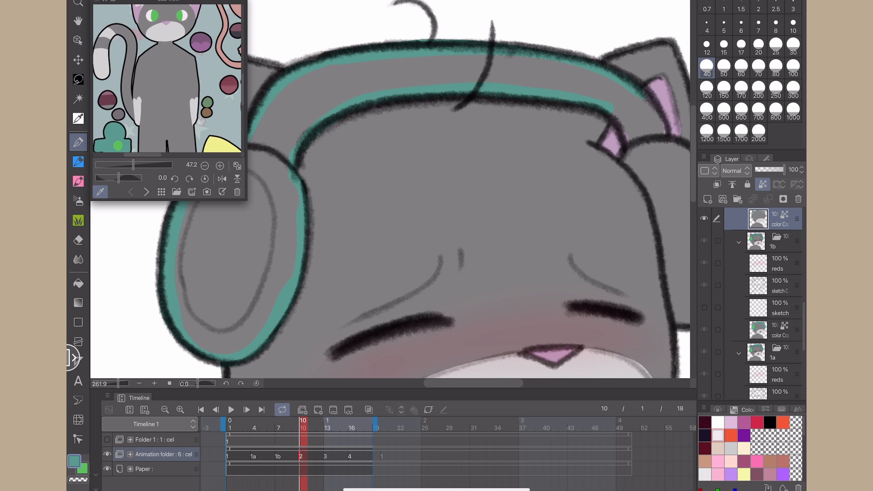
drag(472, 197, 309, 180)
mouse_move(455, 100)
mouse_down()
mouse_move(463, 141)
mouse_move(490, 186)
mouse_move(508, 282)
mouse_move(522, 307)
mouse_move(566, 216)
mouse_up()
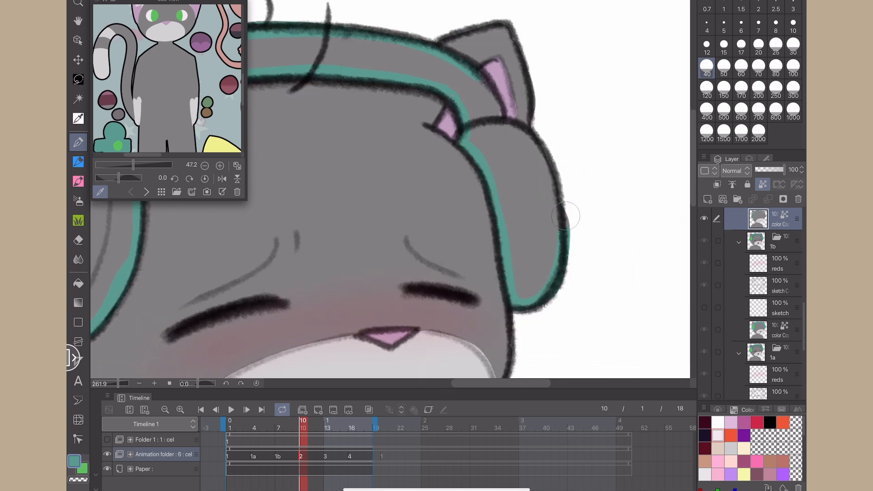
drag(541, 144, 496, 122)
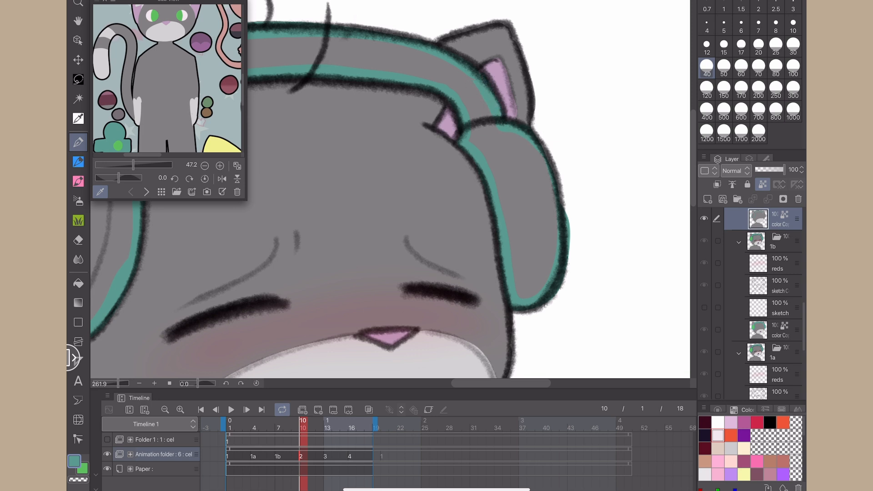
- Fill the outlined headband and both ear cups on cel 2 with teal
key(g)
click(524, 196)
key(p)
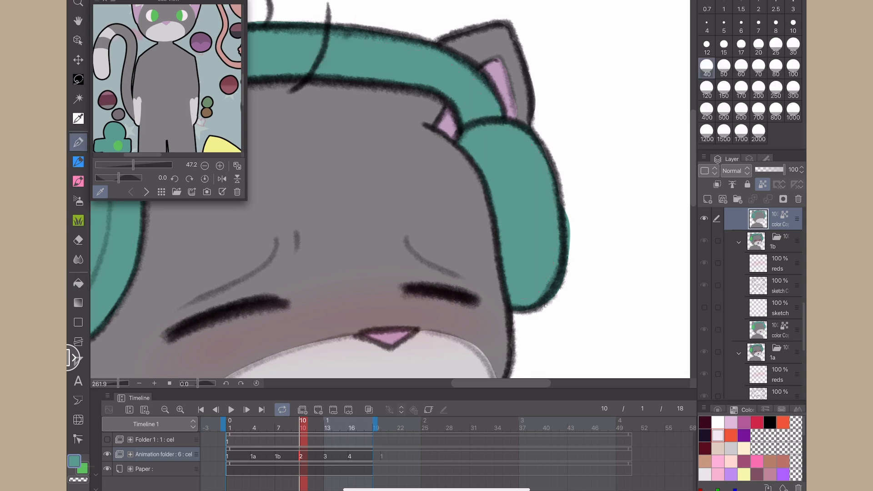
- Outline the oval inside the near ear cup on cel 2 in green and fill it
key(x)
drag(240, 299, 511, 236)
scroll(295, 172, up, 5)
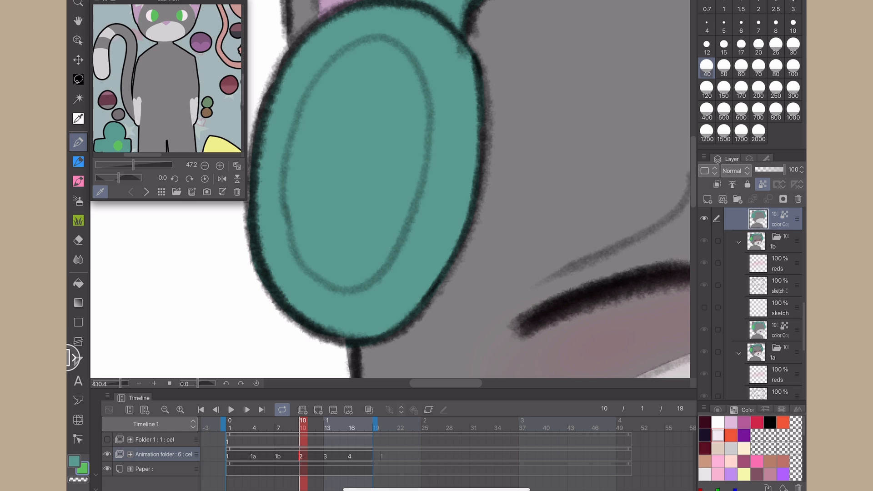
drag(292, 158, 318, 263)
key(ctrl+z)
mouse_move(288, 187)
mouse_down()
mouse_move(291, 218)
mouse_move(370, 275)
mouse_move(389, 254)
mouse_up()
key(ctrl+z)
mouse_move(409, 208)
mouse_down()
mouse_move(359, 278)
mouse_move(289, 212)
mouse_move(299, 137)
mouse_move(417, 168)
mouse_move(420, 86)
mouse_move(366, 38)
mouse_move(297, 181)
mouse_up()
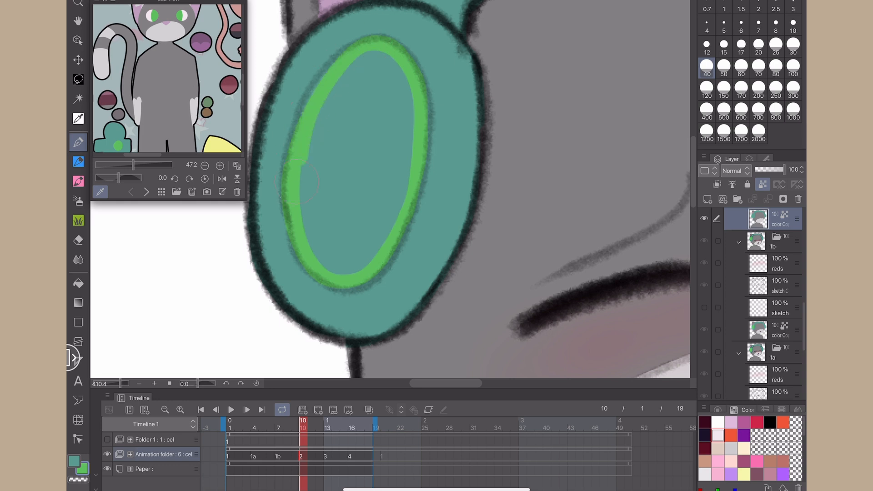
key(g)
click(357, 161)
key(p)
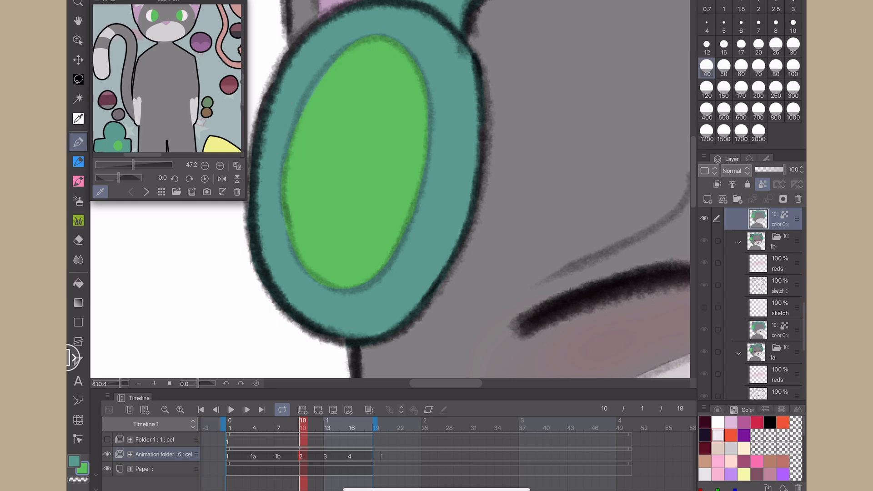
scroll(390, 189, down, 5)
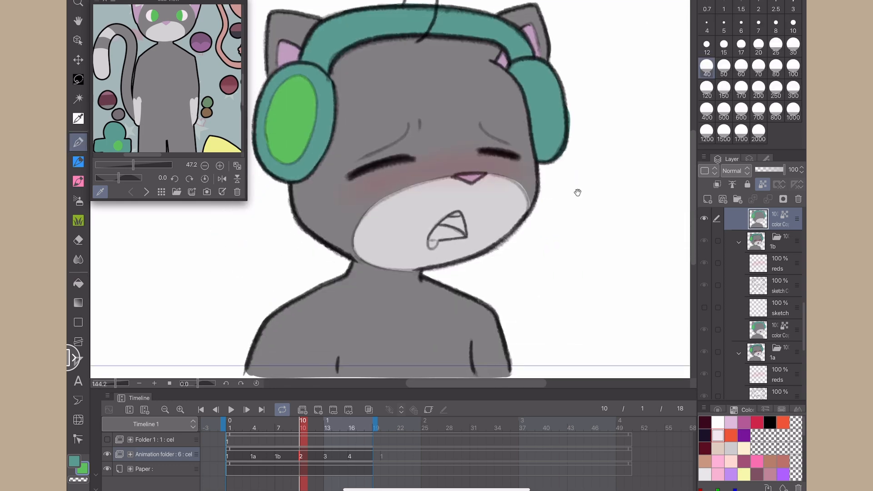
- Tidy the muzzle's edge below the far eye on cel 2 by painting over the uneven rim in grey
scroll(480, 217, up, 2)
scroll(454, 154, up, 4)
key(e)
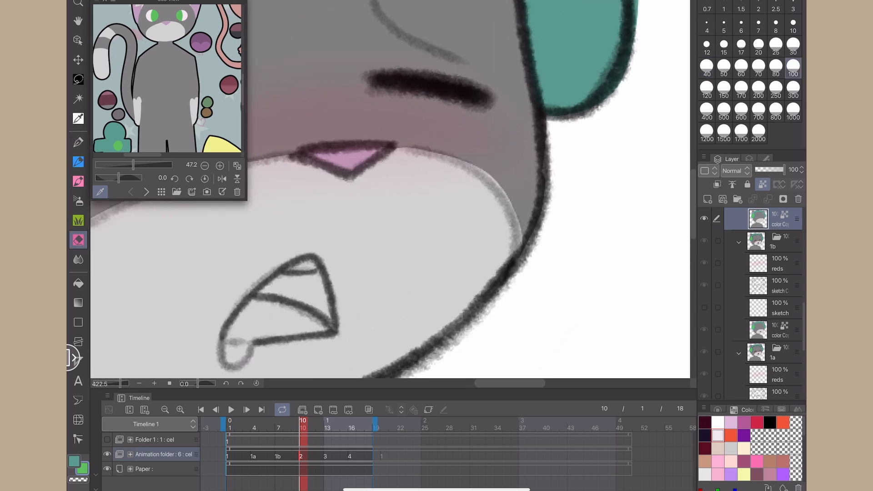
key(p)
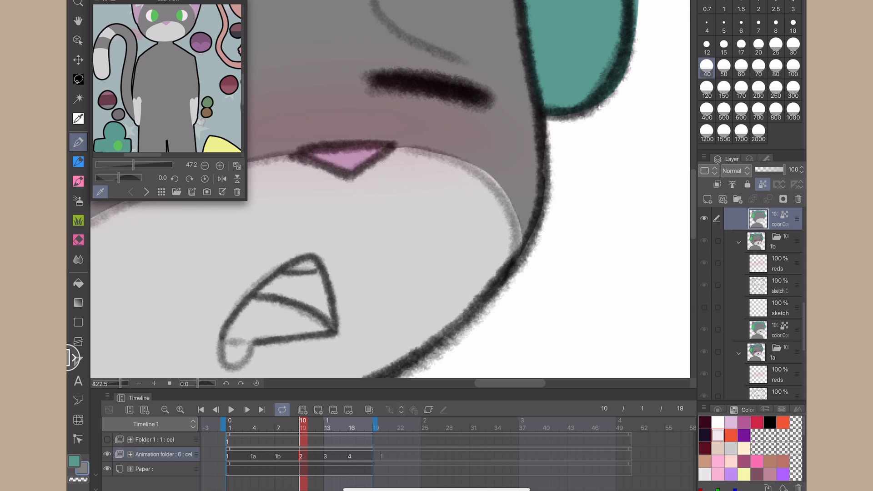
drag(495, 175, 522, 200)
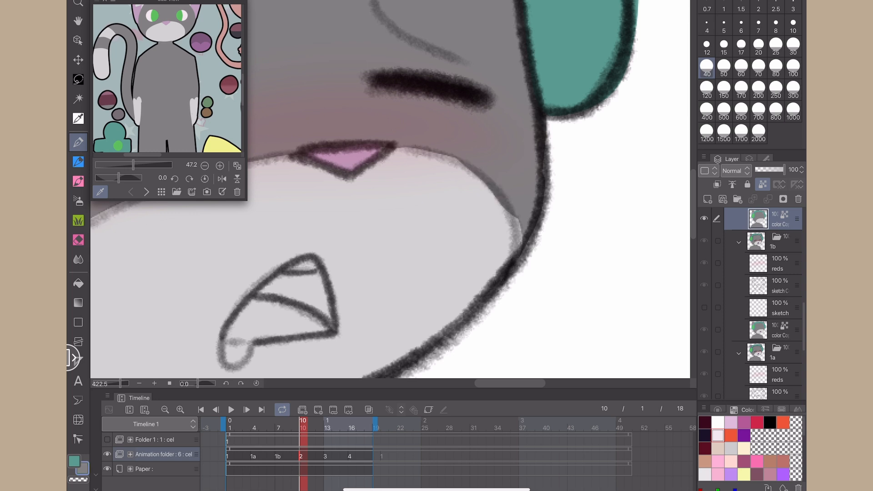
key(ctrl+z)
mouse_move(530, 256)
mouse_down()
mouse_move(497, 172)
mouse_move(458, 144)
mouse_up()
key(ctrl+z)
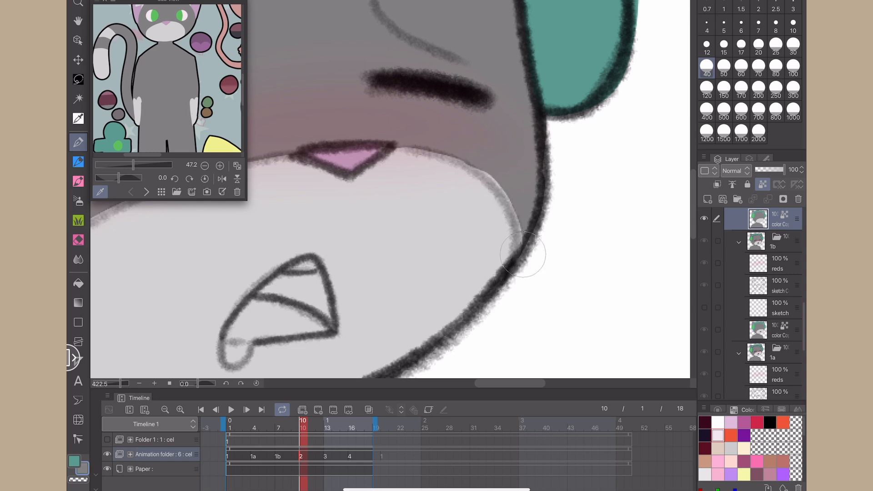
mouse_move(530, 257)
mouse_down()
mouse_move(516, 201)
mouse_move(460, 146)
mouse_up()
- Tidy the muzzle's upper edge on the near cheek of cel 2 with grey and save the file
drag(316, 289, 550, 231)
drag(287, 184, 370, 138)
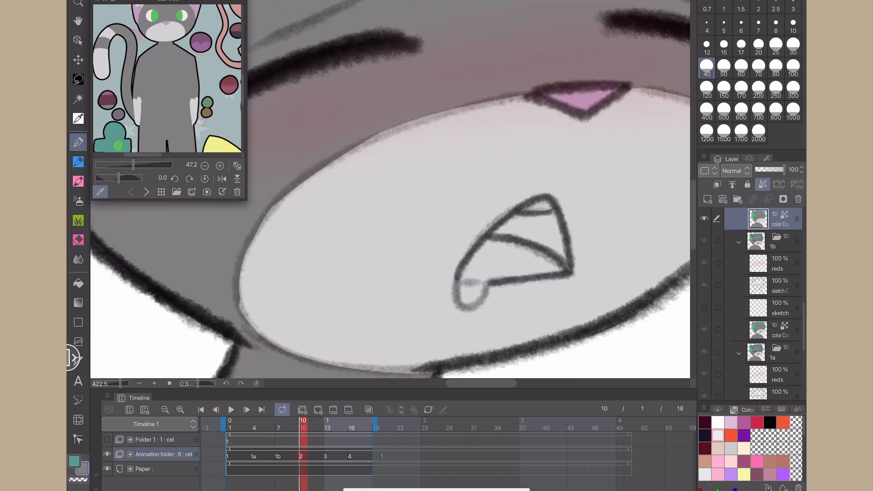
drag(270, 204, 385, 131)
scroll(390, 190, down, 2)
scroll(390, 189, up, 1)
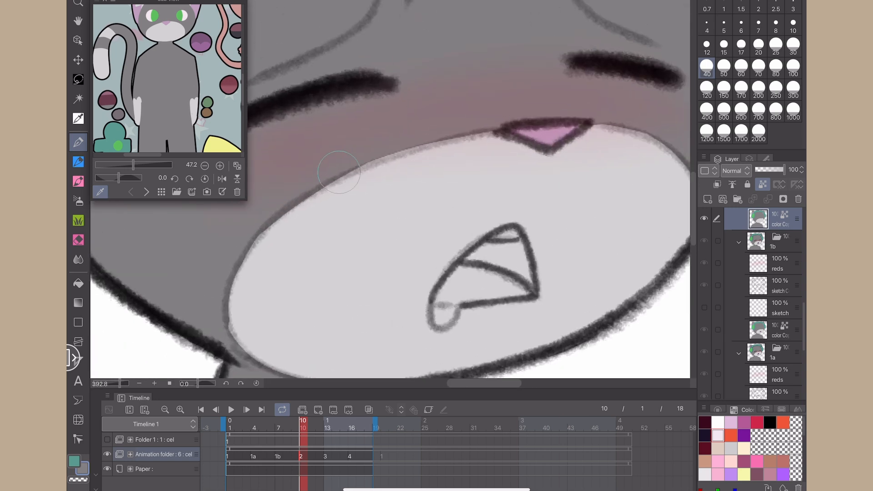
drag(339, 173, 422, 152)
scroll(390, 189, down, 6)
mouse_move(391, 324)
mouse_down()
mouse_move(443, 281)
mouse_move(427, 292)
mouse_up()
scroll(443, 281, up, 3)
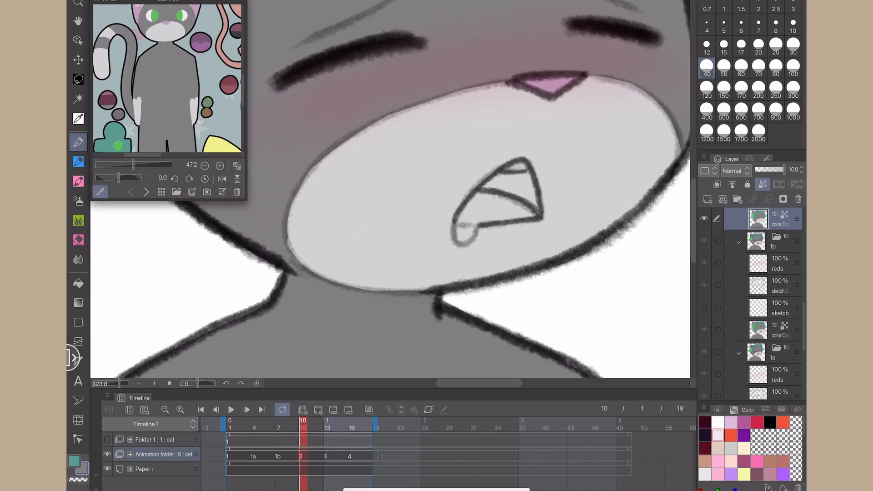
drag(464, 209, 349, 219)
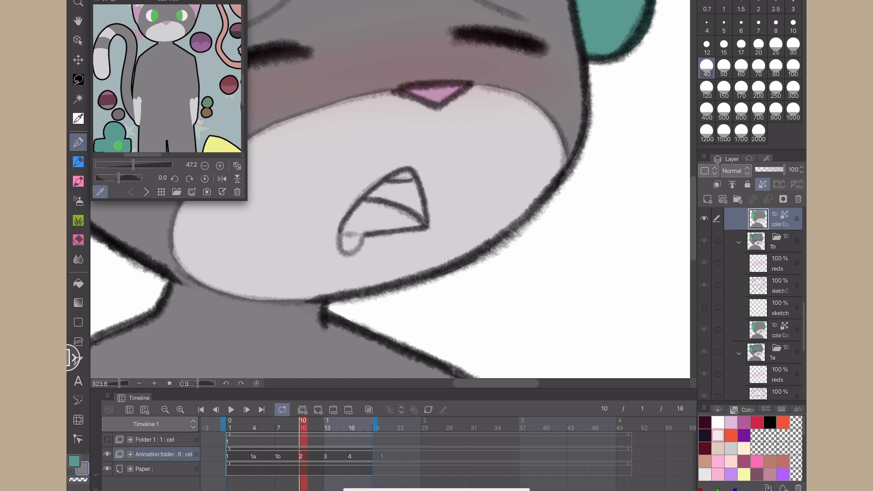
key(ctrl+s)
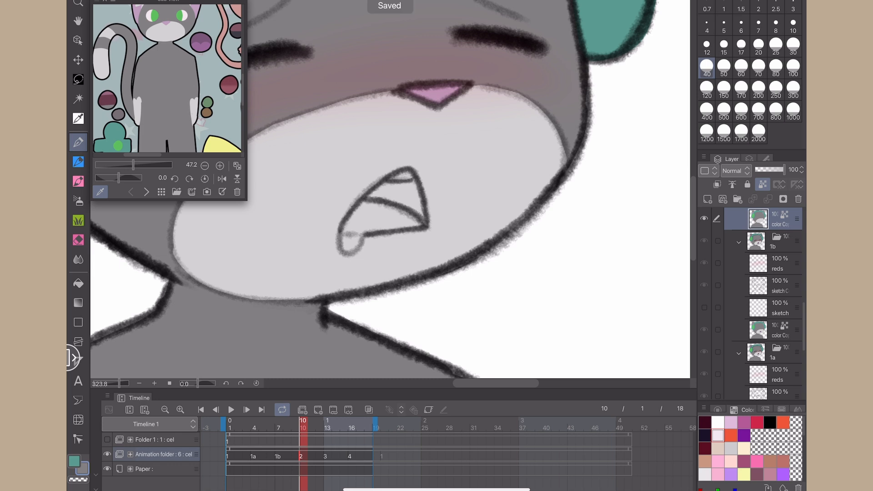
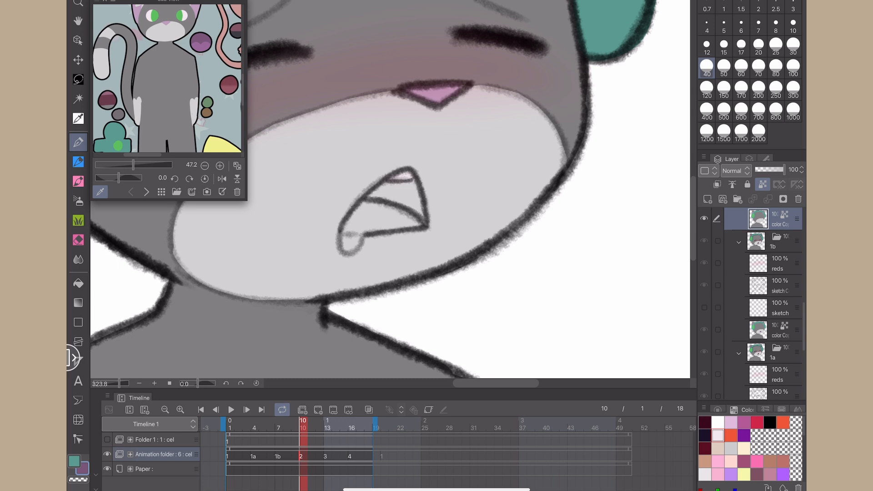
- Paint the mouth interior on cel 2 dark purple and the tongue lighter purple, and save the file
mouse_move(370, 196)
mouse_down()
mouse_move(414, 183)
mouse_move(423, 220)
mouse_move(374, 200)
mouse_move(389, 189)
mouse_move(411, 194)
mouse_move(416, 211)
mouse_move(391, 198)
mouse_up()
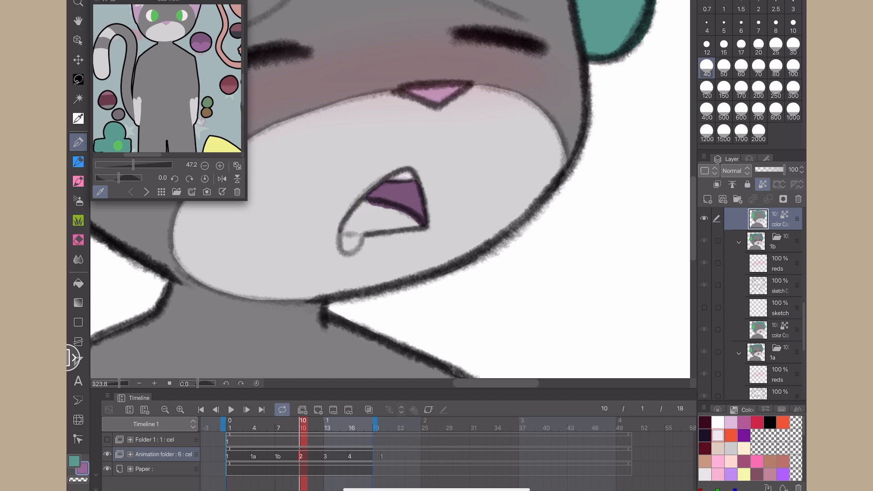
mouse_move(366, 201)
mouse_down()
mouse_move(346, 228)
mouse_move(363, 236)
mouse_move(423, 227)
mouse_move(368, 205)
mouse_move(387, 219)
mouse_move(365, 213)
mouse_up()
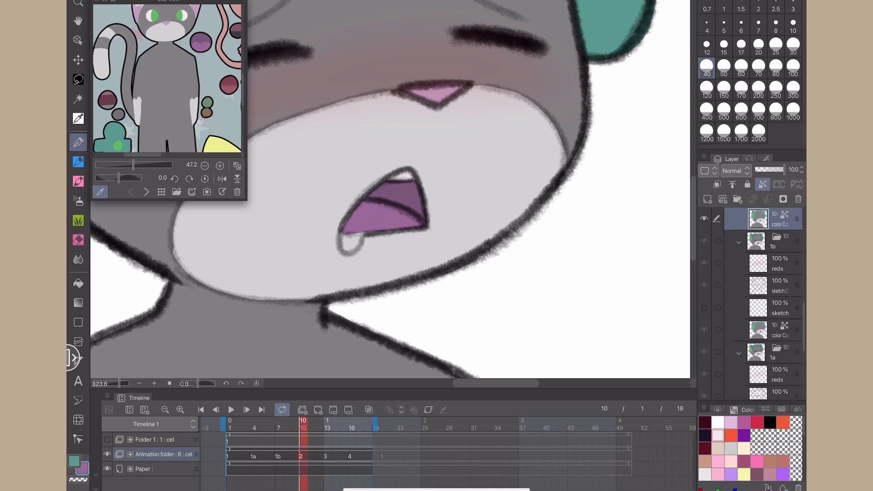
scroll(390, 218, down, 5)
drag(317, 304, 470, 283)
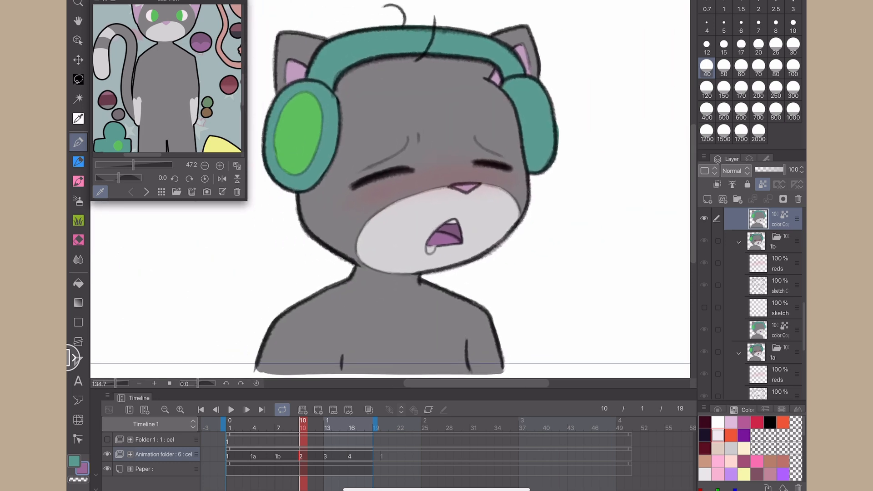
key(ctrl+s)
- Outline the muzzle on cel 3 in light grey and fill it with the same colour
click(327, 456)
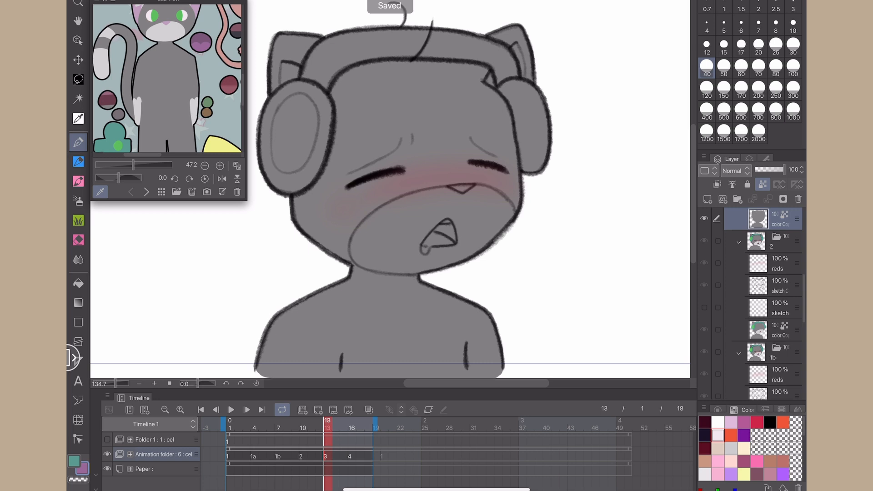
click(74, 461)
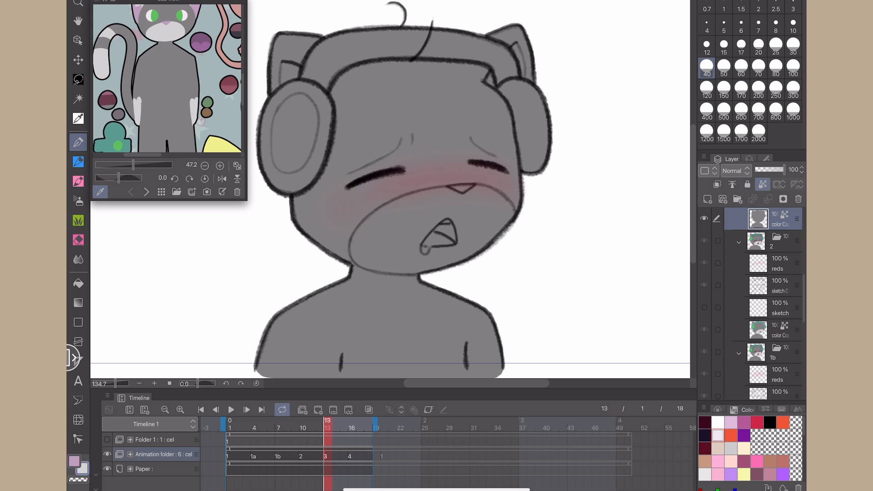
scroll(420, 252, up, 5)
scroll(400, 218, up, 1)
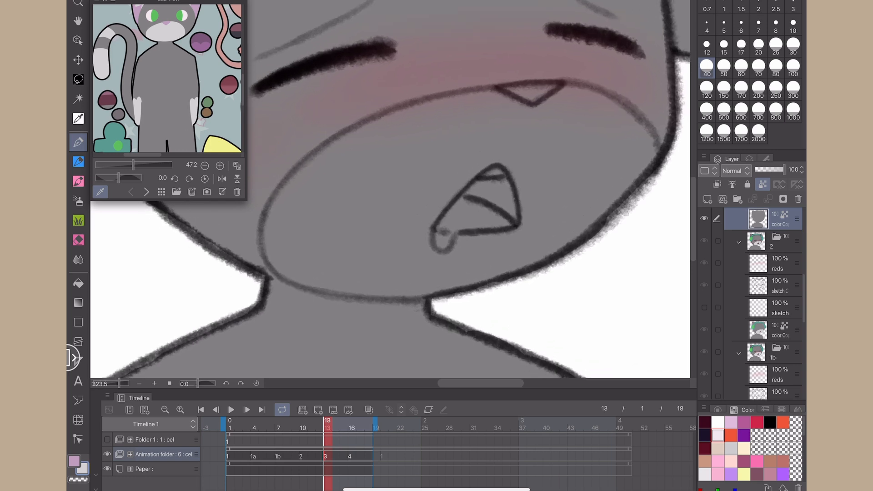
mouse_move(655, 182)
mouse_down()
mouse_move(657, 153)
mouse_move(638, 121)
mouse_move(596, 95)
mouse_move(552, 87)
mouse_up()
key(ctrl+z)
mouse_move(645, 191)
mouse_down()
mouse_move(639, 123)
mouse_move(537, 91)
mouse_move(473, 96)
mouse_move(319, 153)
mouse_move(272, 197)
mouse_move(268, 225)
mouse_move(287, 277)
mouse_move(327, 287)
mouse_move(468, 289)
mouse_move(630, 210)
mouse_move(651, 166)
mouse_up()
click(78, 284)
click(391, 195)
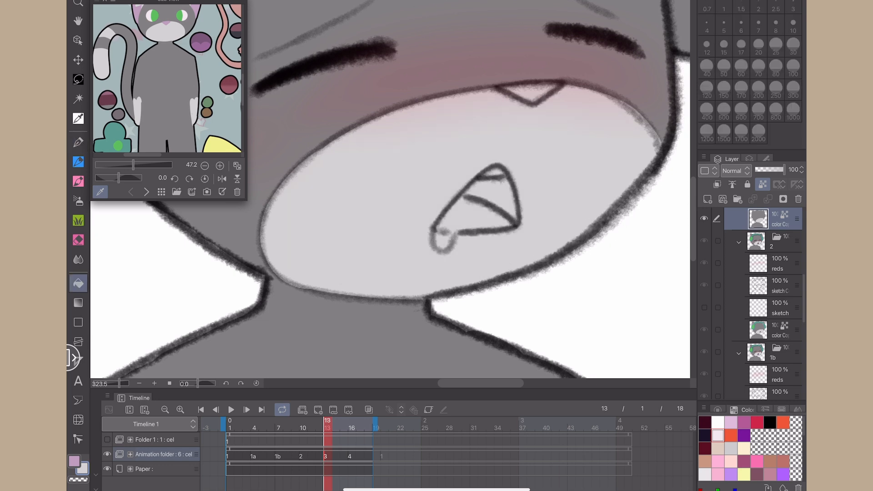
- Paint the nose on cel 3 light pink
click(78, 142)
click(74, 461)
scroll(559, 54, up, 5)
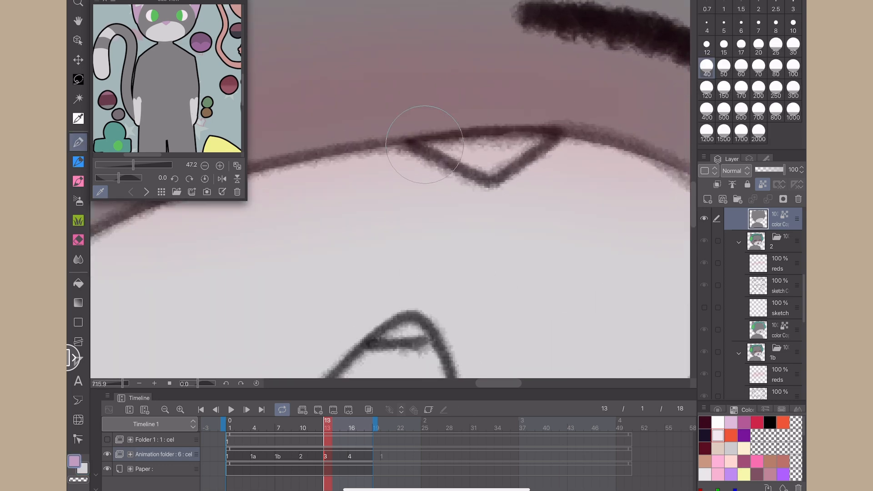
mouse_move(425, 145)
mouse_down()
mouse_move(498, 172)
mouse_move(544, 135)
mouse_move(432, 145)
mouse_move(513, 150)
mouse_up()
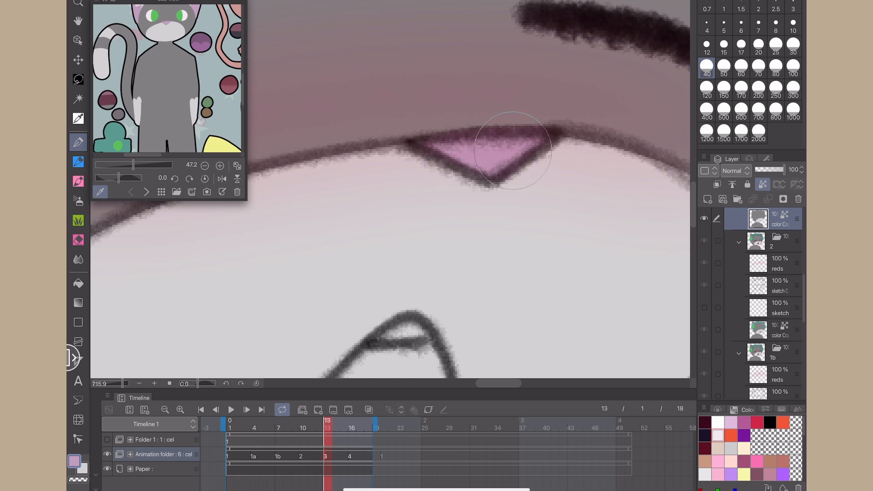
scroll(501, 177, down, 8)
- Paint both inner ears and the small ear sliver beside the far ear cup on cel 3 light pink
scroll(342, 109, up, 6)
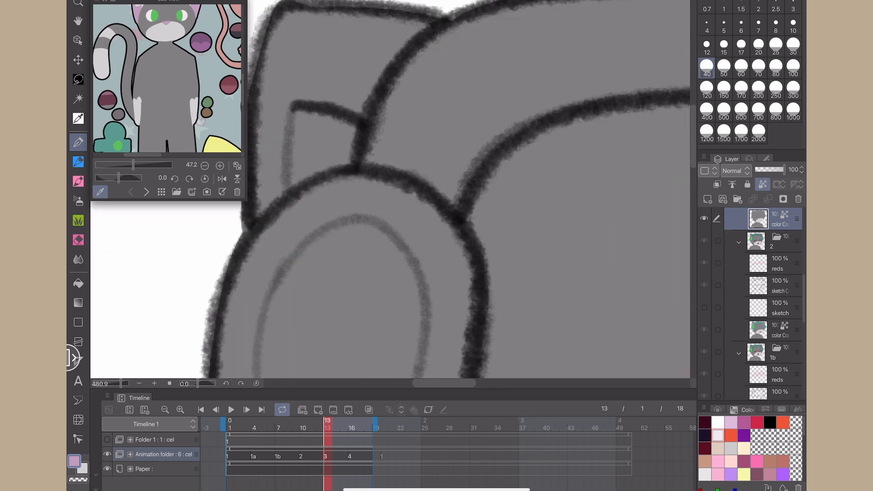
drag(391, 189, 419, 202)
mouse_move(389, 145)
mouse_down()
mouse_move(328, 123)
mouse_move(322, 197)
mouse_move(373, 175)
mouse_move(381, 150)
mouse_move(345, 134)
mouse_move(328, 153)
mouse_move(333, 177)
mouse_move(369, 155)
mouse_move(346, 154)
mouse_up()
scroll(462, 194, down, 5)
drag(649, 227, 384, 222)
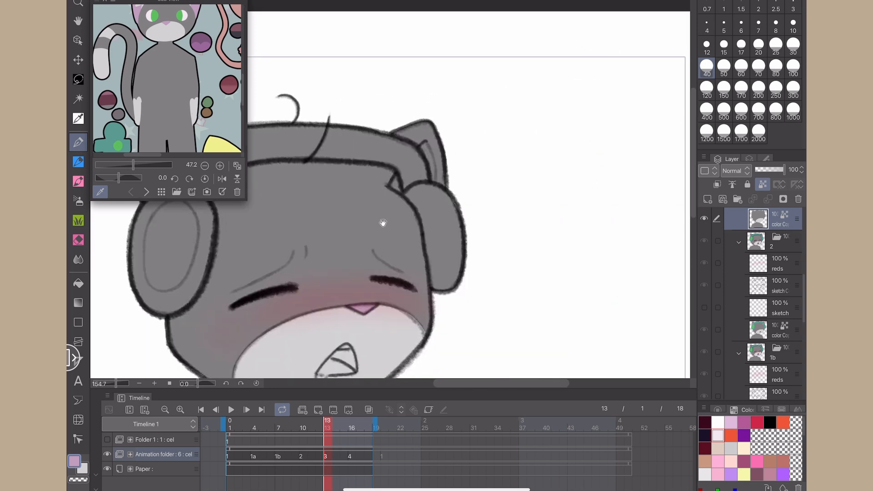
drag(304, 209, 477, 193)
scroll(318, 192, up, 3)
mouse_move(341, 177)
mouse_down()
mouse_move(371, 166)
mouse_move(378, 147)
mouse_up()
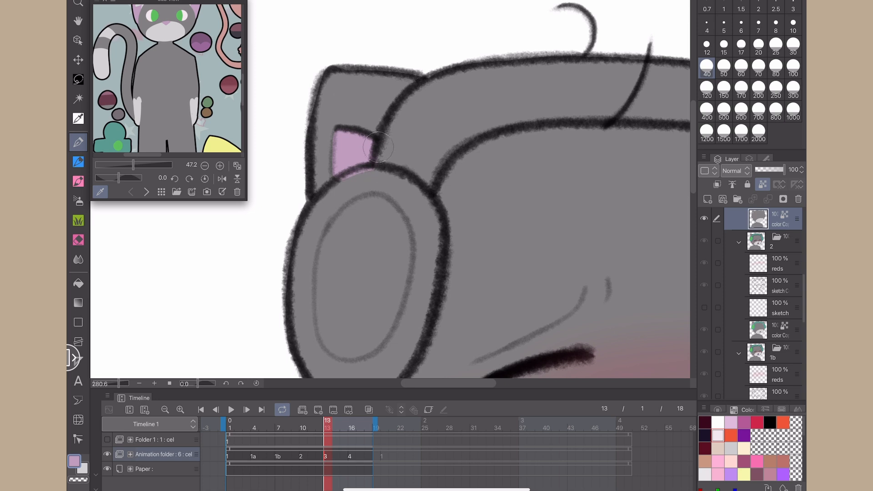
drag(682, 168, 235, 221)
mouse_move(330, 196)
mouse_down()
mouse_move(316, 219)
mouse_move(337, 231)
mouse_move(324, 218)
mouse_up()
drag(375, 146, 387, 211)
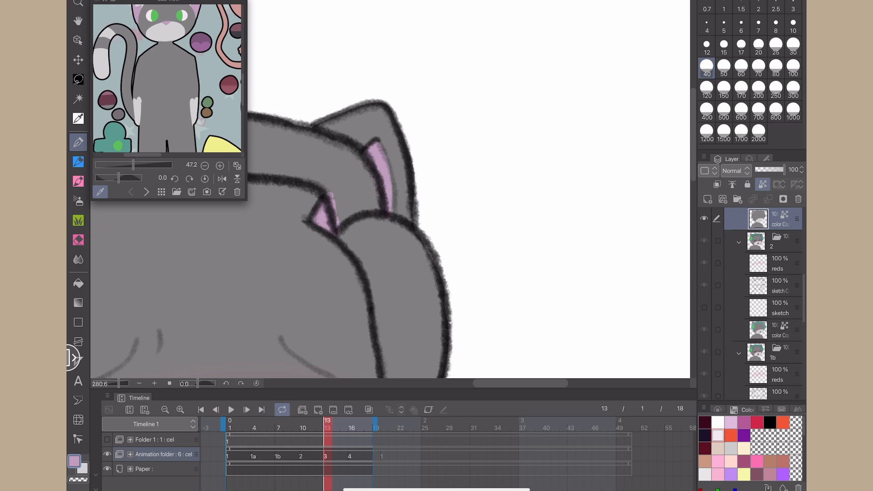
scroll(455, 255, down, 5)
mouse_move(432, 268)
mouse_down()
mouse_move(584, 136)
mouse_move(532, 175)
mouse_up()
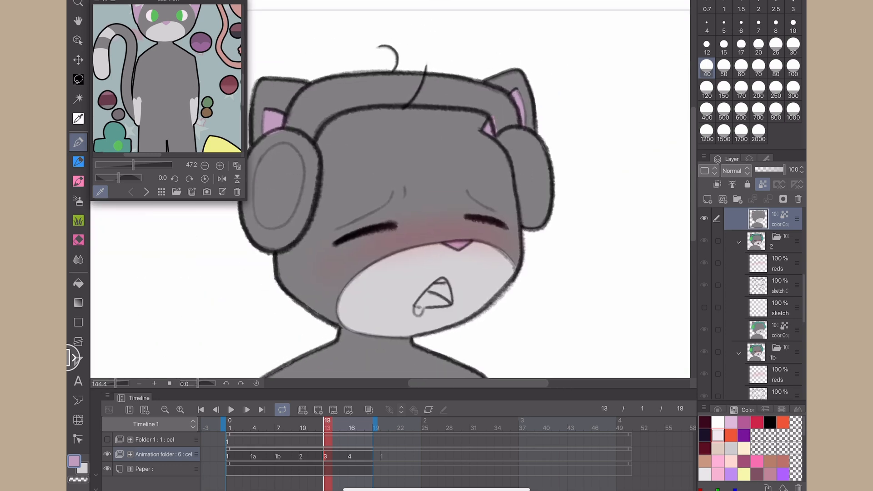
- Sample teal from the reference and outline the near ear cup and the headband's edges on cel 3
scroll(391, 196, up, 4)
click(115, 127)
drag(473, 191, 467, 232)
scroll(391, 255, down, 2)
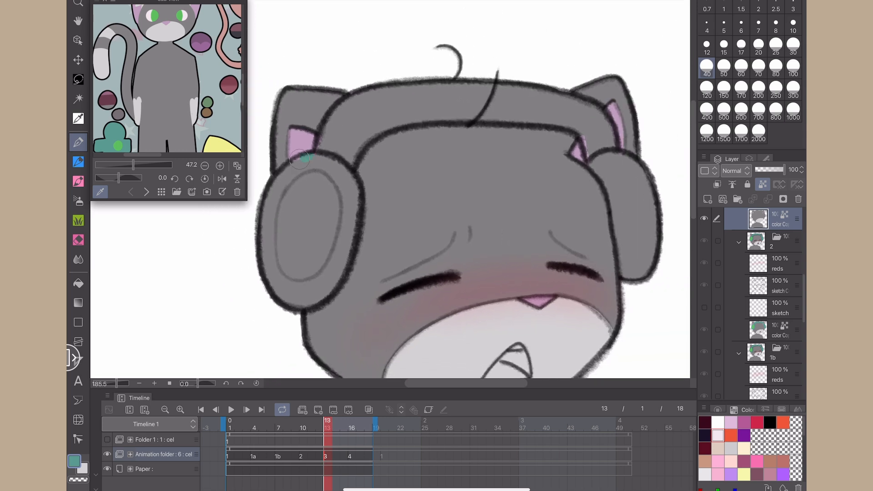
mouse_move(300, 159)
mouse_down()
mouse_move(264, 215)
mouse_move(267, 292)
mouse_move(297, 307)
mouse_move(279, 296)
mouse_move(321, 300)
mouse_move(344, 262)
mouse_move(357, 193)
mouse_up()
mouse_move(359, 155)
mouse_down()
mouse_move(390, 126)
mouse_move(511, 116)
mouse_up()
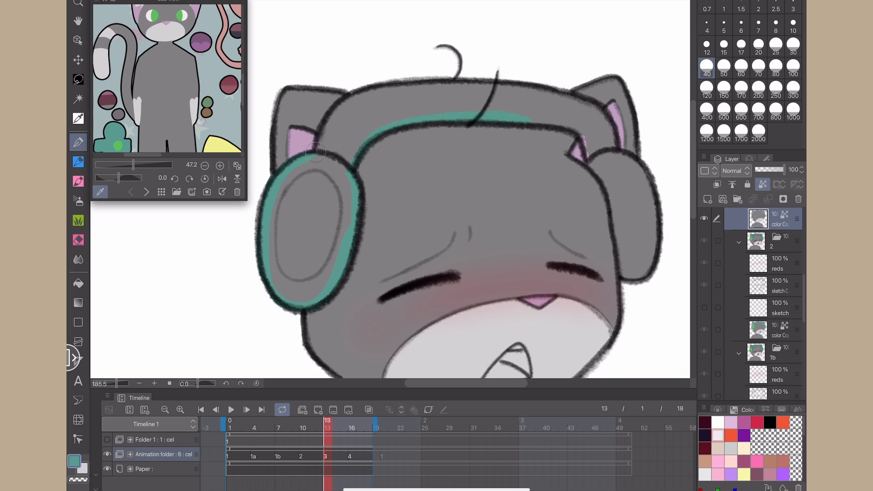
mouse_move(343, 105)
mouse_down()
mouse_move(398, 85)
mouse_move(494, 82)
mouse_move(584, 103)
mouse_up()
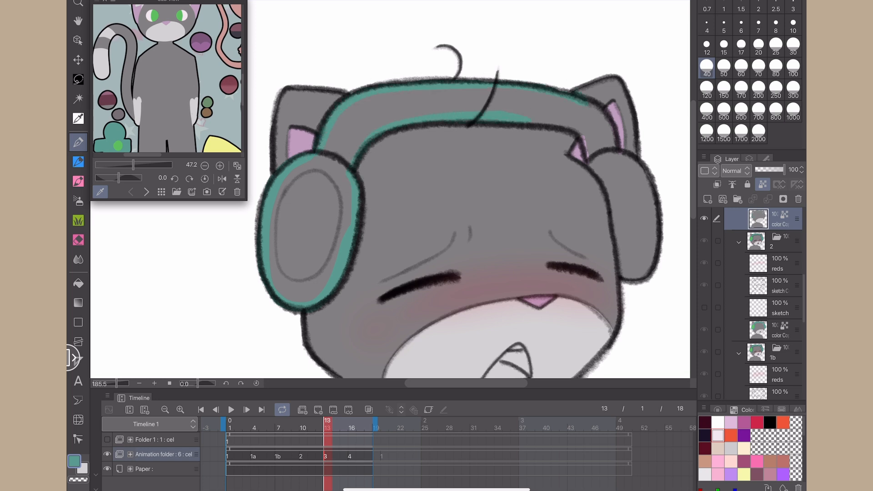
drag(587, 145, 528, 117)
- Outline the far ear cup on cel 3 in teal and fill the headband and both ear cups with it
scroll(649, 59, up, 6)
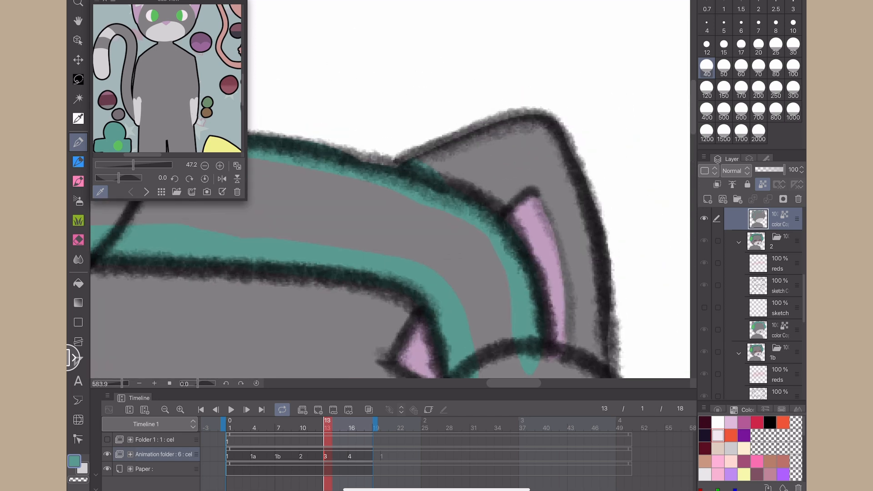
key(e)
key(p)
scroll(391, 205, down, 5)
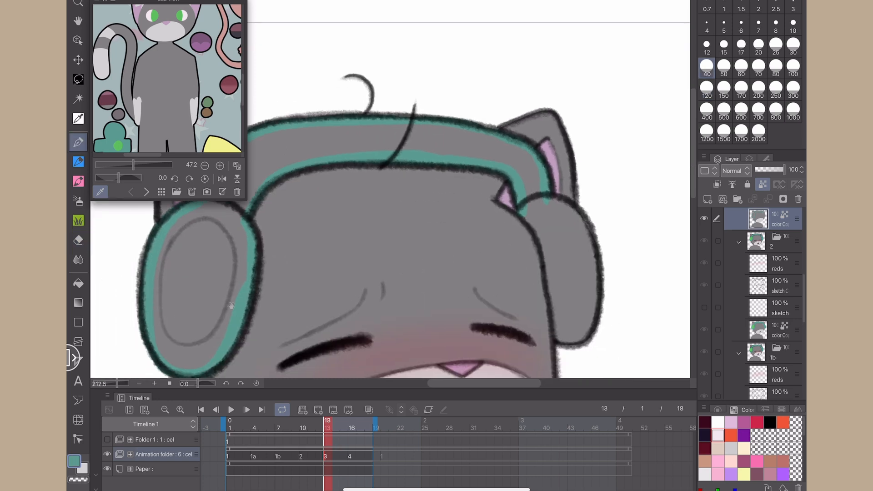
mouse_move(531, 200)
mouse_down()
mouse_move(574, 333)
mouse_move(602, 300)
mouse_move(606, 257)
mouse_move(595, 215)
mouse_move(553, 186)
mouse_up()
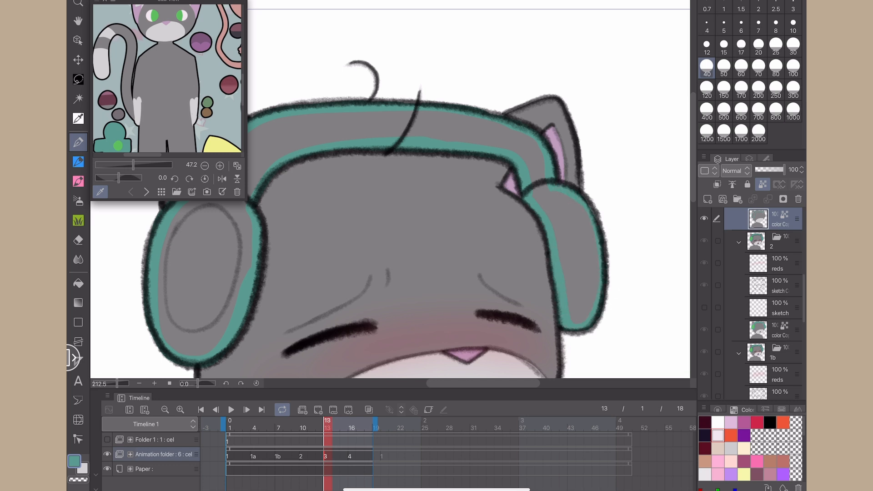
click(79, 284)
click(211, 348)
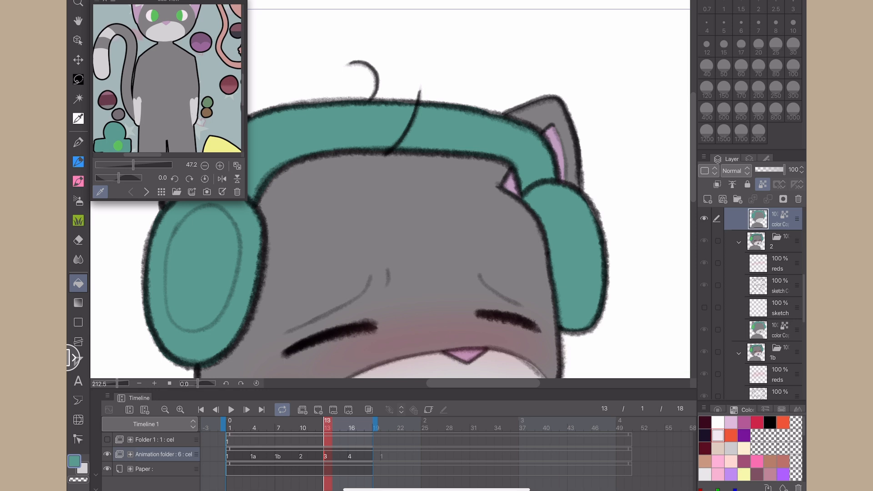
- Sample green from the reference, then outline and fill the inner oval of the near ear cup on cel 3
scroll(200, 281, up, 4)
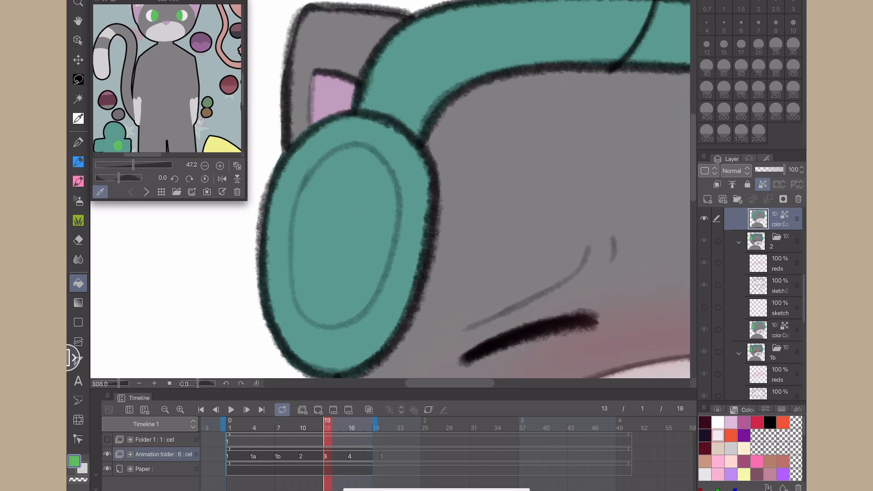
click(301, 252)
key(ctrl+z)
key(p)
mouse_move(299, 214)
mouse_down()
mouse_move(295, 257)
mouse_move(318, 315)
mouse_move(380, 269)
mouse_move(387, 157)
mouse_move(318, 177)
mouse_move(303, 258)
mouse_up()
key(g)
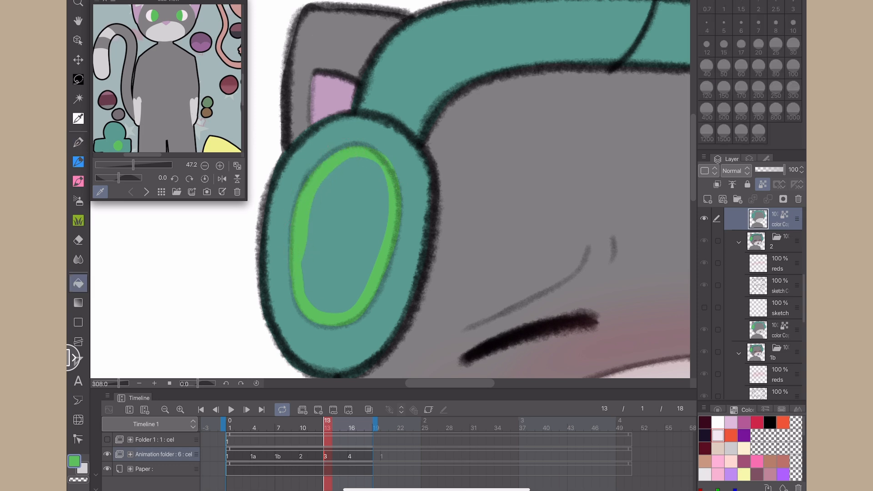
click(346, 236)
key(p)
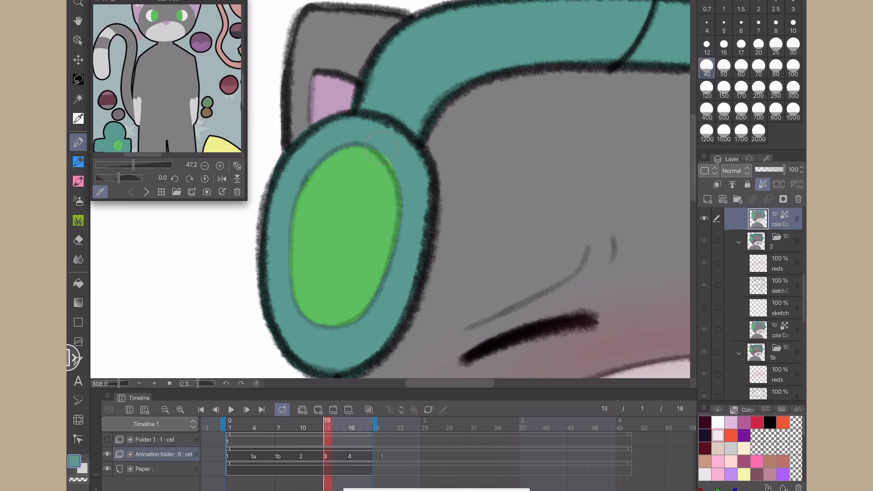
- Paint the mouth interior on cel 3 dark purple and the tongue lighter purple, leaving the teeth light
scroll(390, 189, down, 5)
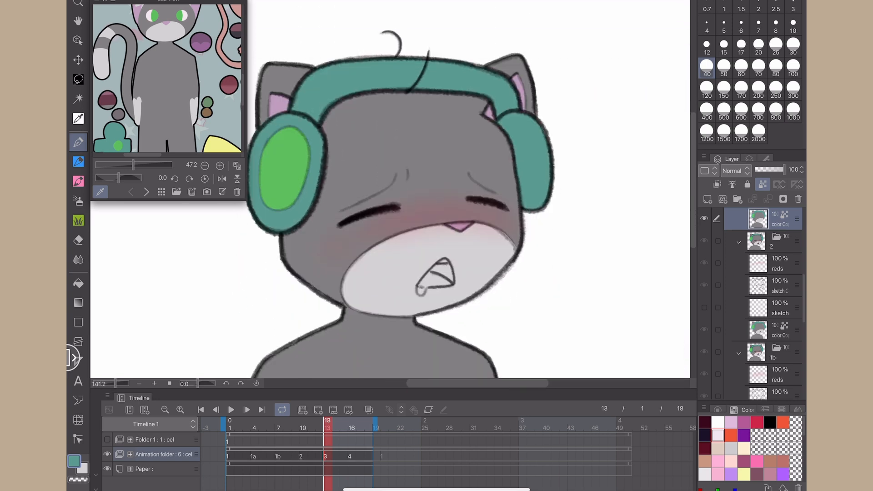
scroll(434, 277, up, 8)
mouse_move(386, 183)
mouse_down()
mouse_move(413, 182)
mouse_move(390, 179)
mouse_move(356, 210)
mouse_move(438, 250)
mouse_move(425, 186)
mouse_move(366, 208)
mouse_move(400, 230)
mouse_move(409, 195)
mouse_up()
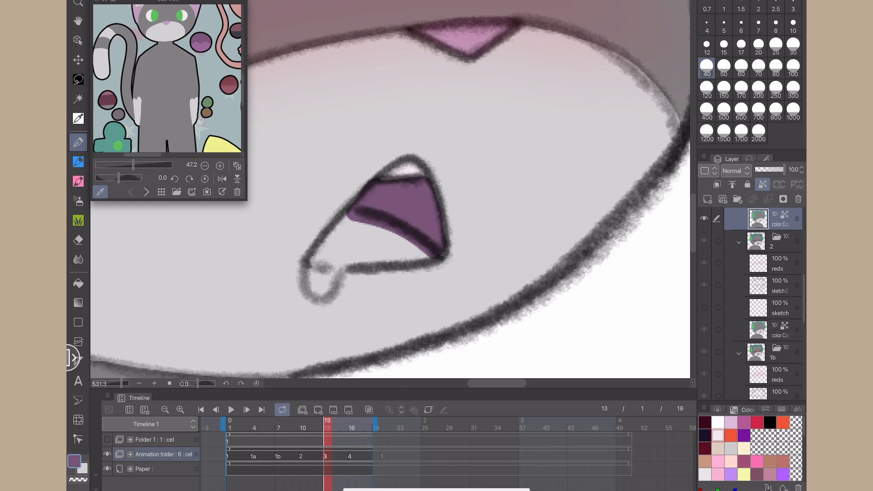
mouse_move(350, 214)
mouse_down()
mouse_move(313, 259)
mouse_move(405, 254)
mouse_move(400, 200)
mouse_move(351, 221)
mouse_move(413, 243)
mouse_move(363, 233)
mouse_up()
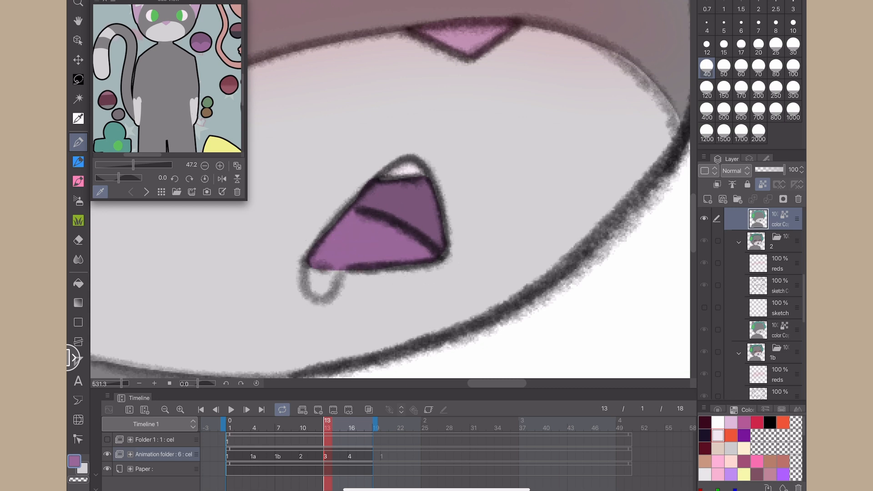
scroll(390, 189, down, 4)
scroll(390, 189, down, 6)
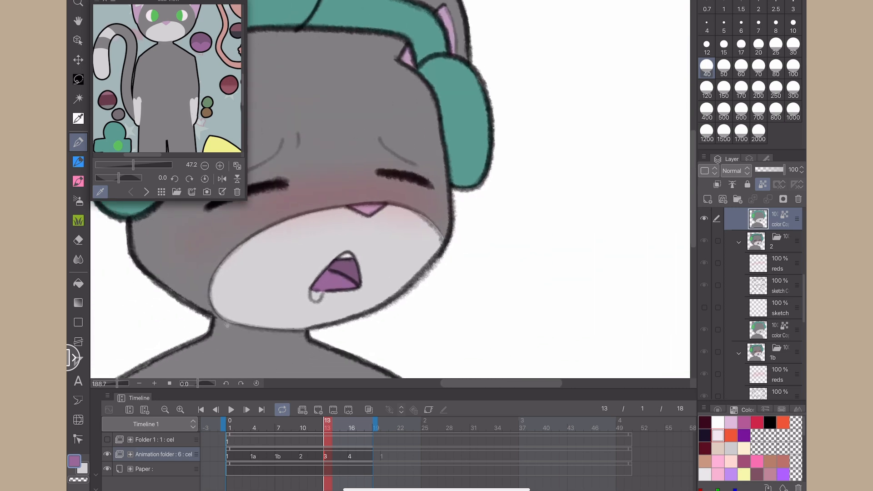
- Go to cel 4 and outline the inside edge of the muzzle in light grey
click(352, 456)
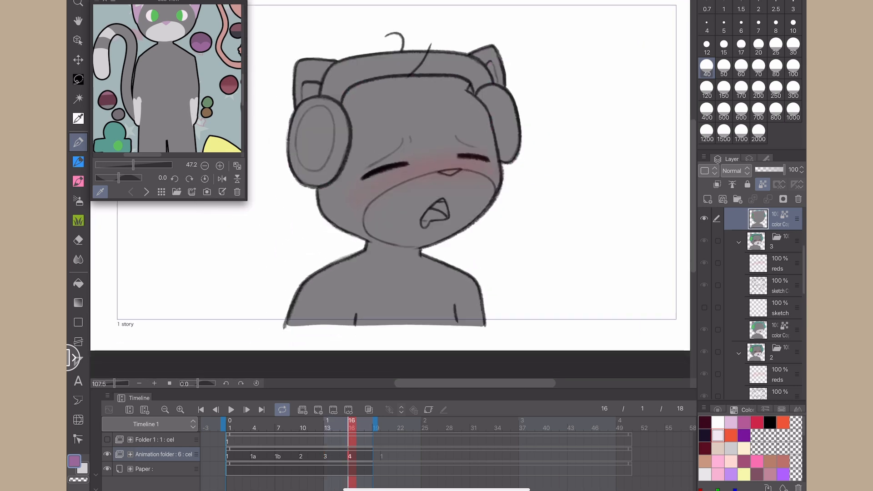
key(x)
key(x)
scroll(431, 194, up, 5)
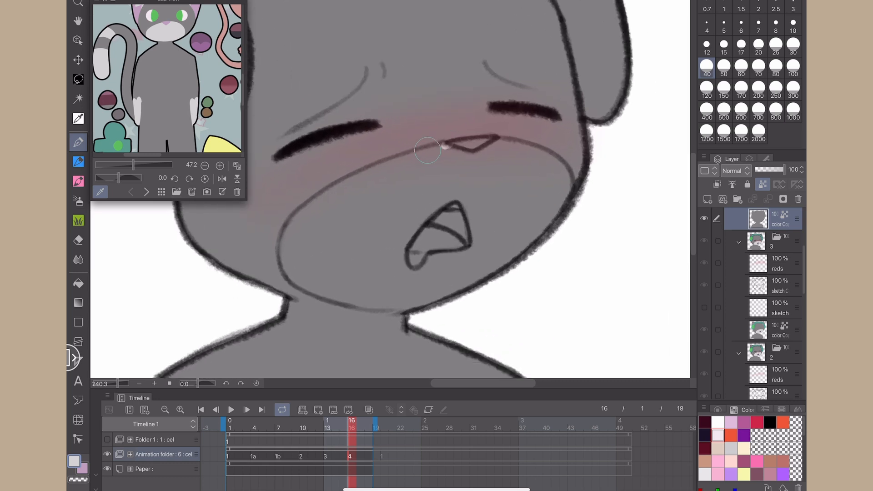
drag(444, 145, 291, 231)
drag(357, 183, 282, 241)
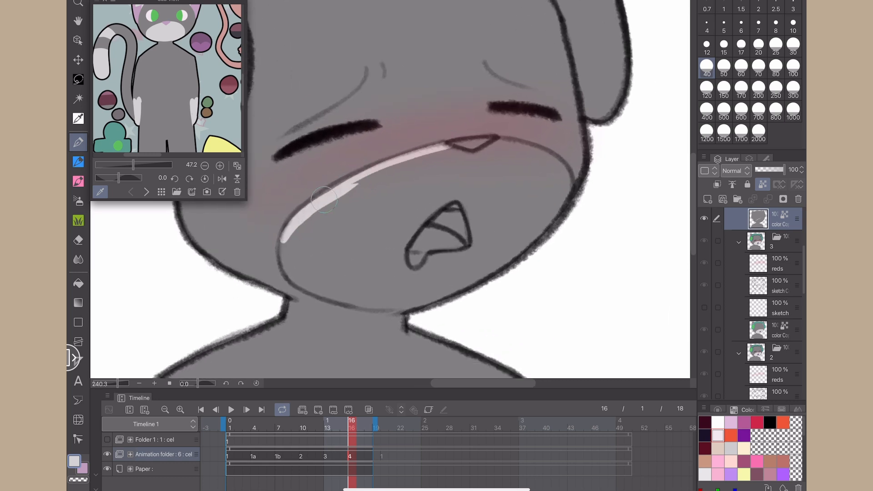
mouse_move(324, 200)
mouse_down()
mouse_move(455, 149)
mouse_move(520, 145)
mouse_move(565, 179)
mouse_move(541, 241)
mouse_move(454, 293)
mouse_move(388, 309)
mouse_up()
mouse_move(282, 239)
mouse_down()
mouse_move(284, 268)
mouse_move(300, 282)
mouse_move(378, 305)
mouse_move(413, 304)
mouse_up()
key(ctrl+z)
drag(360, 303, 409, 308)
key(ctrl+z)
key(ctrl+z)
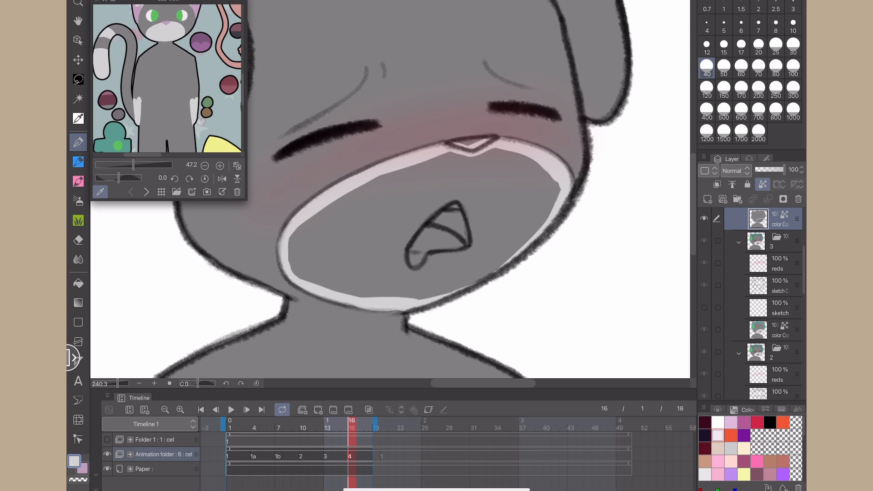
- Fill the muzzle on cel 4 with light grey
click(79, 283)
click(363, 227)
click(78, 143)
- Paint the nose on cel 4 light pink
click(84, 469)
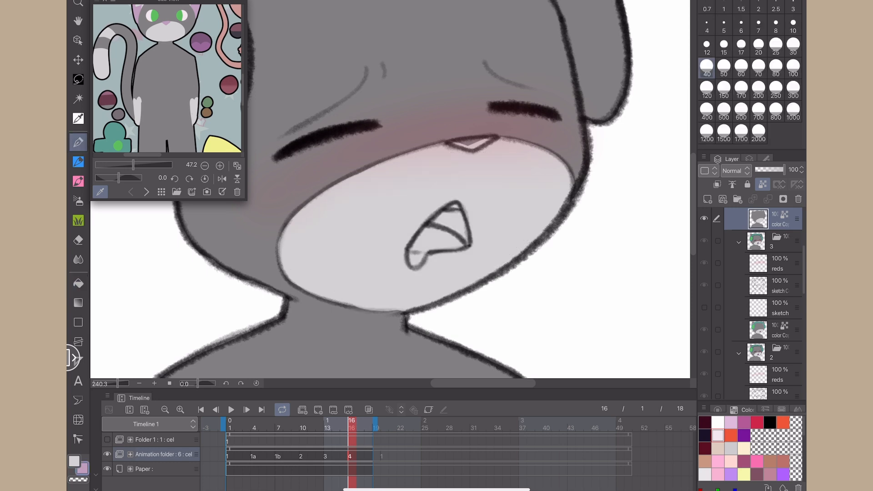
scroll(494, 116, up, 5)
mouse_move(396, 181)
mouse_down()
mouse_move(492, 182)
mouse_move(440, 179)
mouse_move(455, 177)
mouse_up()
scroll(282, 259, down, 4)
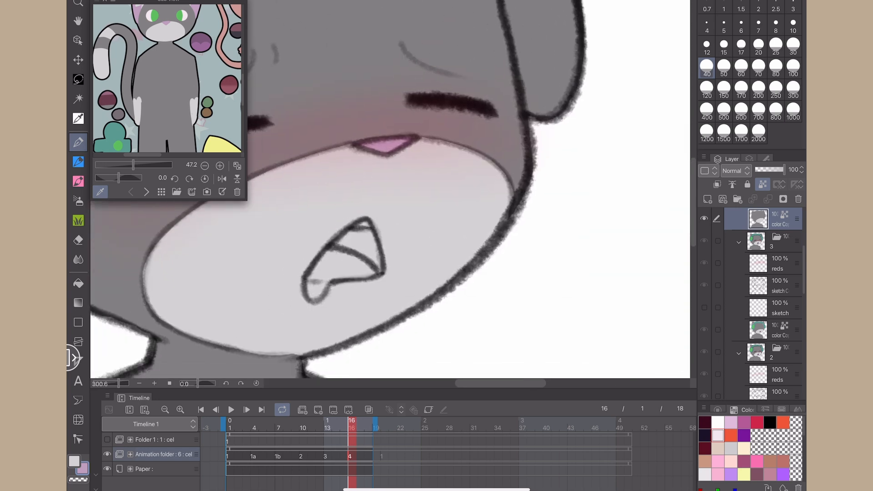
scroll(323, 234, up, 4)
scroll(350, 273, down, 4)
- Paint both inner ears and the small ear sliver beside the far ear cup on cel 4 light pink
drag(601, 337, 622, 357)
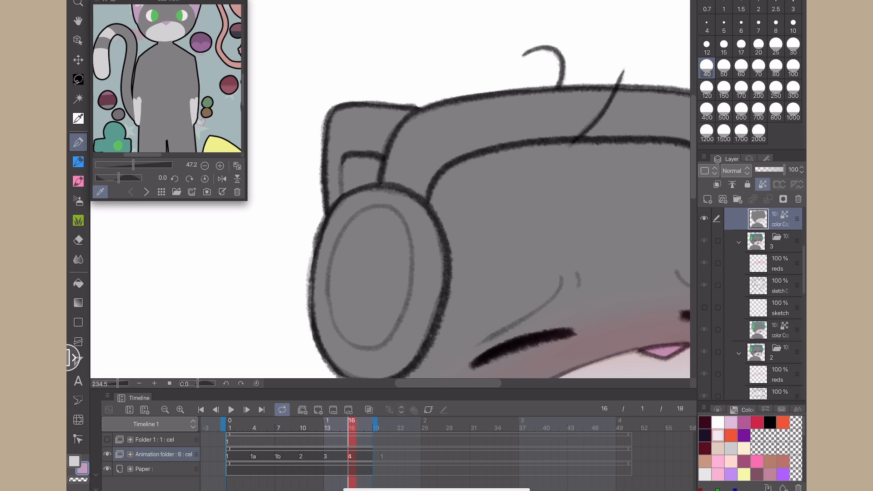
scroll(346, 151, up, 4)
mouse_move(350, 164)
mouse_down()
mouse_move(351, 216)
mouse_move(412, 206)
mouse_move(408, 168)
mouse_move(356, 160)
mouse_move(394, 184)
mouse_move(378, 183)
mouse_up()
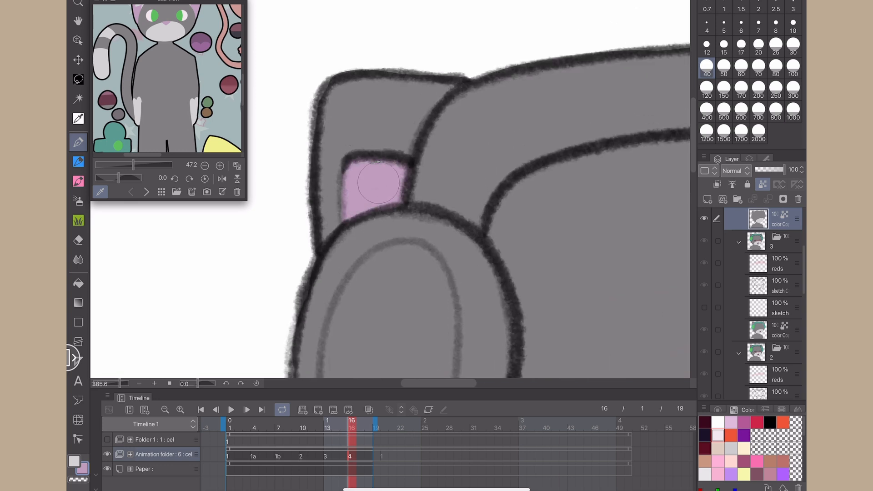
mouse_move(654, 227)
mouse_down()
mouse_move(189, 241)
mouse_move(204, 245)
mouse_up()
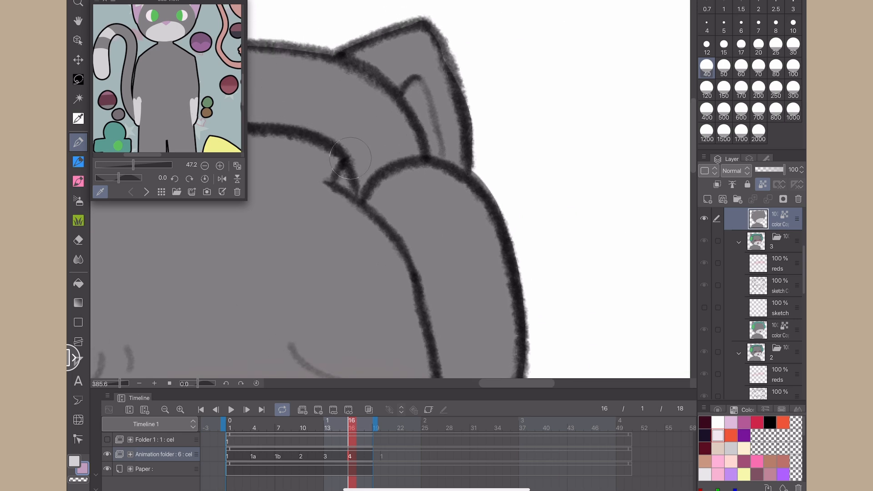
mouse_move(349, 160)
mouse_down()
mouse_move(354, 188)
mouse_move(348, 179)
mouse_up()
drag(414, 82, 431, 159)
scroll(454, 161, down, 5)
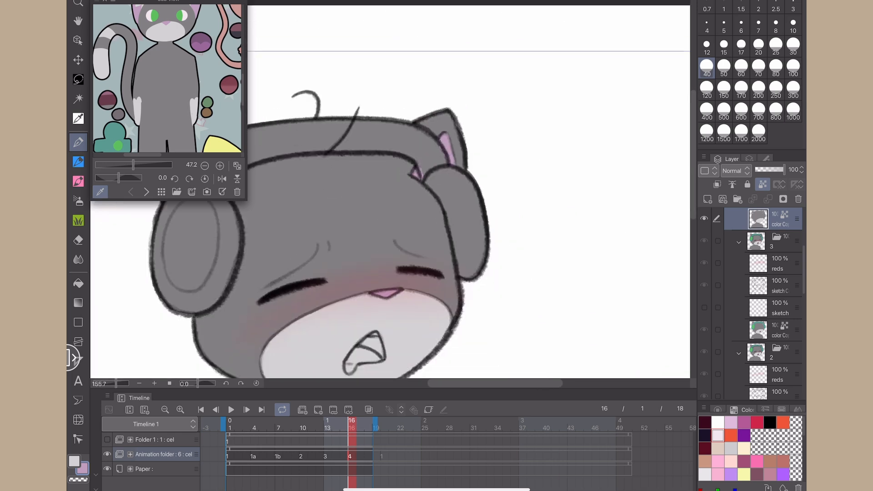
- Sample teal and green from the reference and outline the near ear cup and the headband's edges on cel 4 in teal
scroll(261, 182, up, 3)
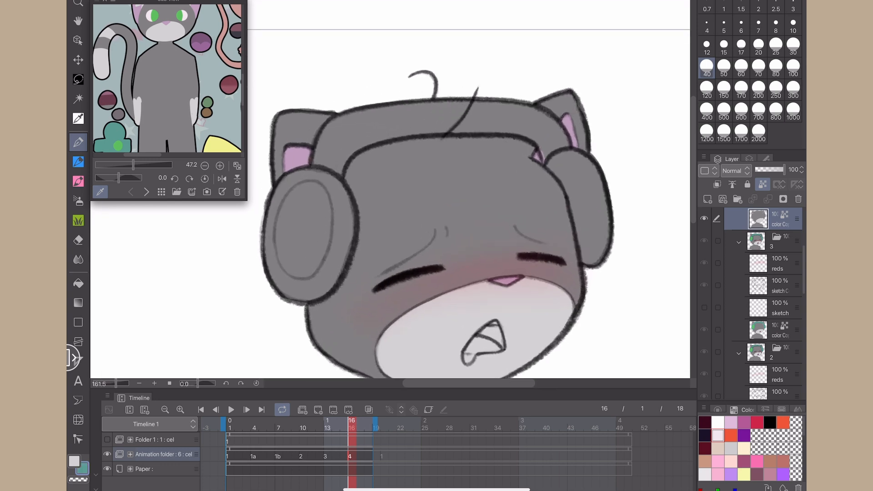
click(74, 461)
click(83, 469)
mouse_move(273, 200)
mouse_down()
mouse_move(268, 263)
mouse_move(291, 298)
mouse_move(348, 248)
mouse_move(355, 230)
mouse_up()
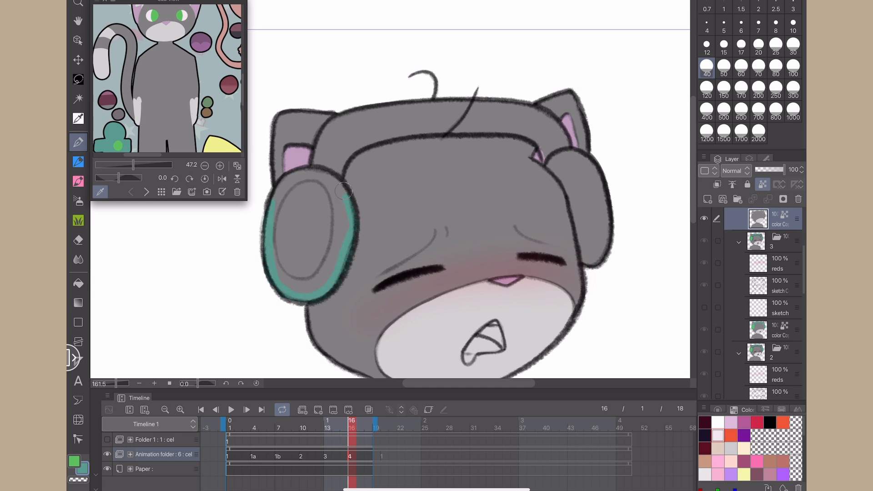
drag(398, 135, 481, 130)
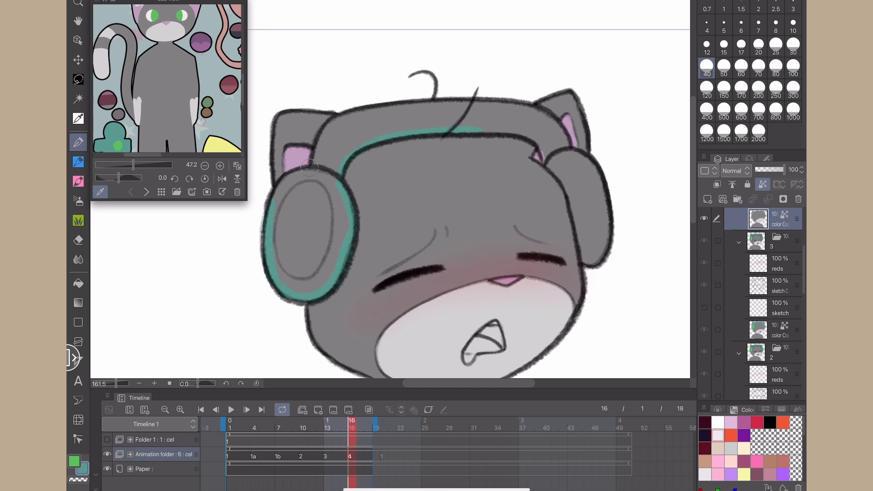
drag(326, 126, 447, 103)
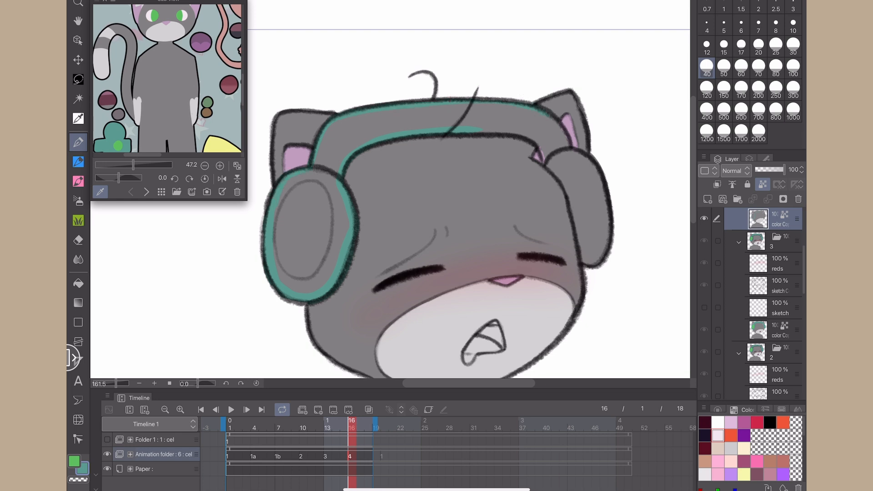
- Outline the far ear cup and finish the headband's lower edge on cel 4 in teal, then fill the headphones with it
scroll(610, 136, up, 3)
mouse_move(500, 147)
mouse_down()
mouse_move(551, 224)
mouse_move(574, 326)
mouse_move(600, 314)
mouse_move(606, 230)
mouse_move(589, 186)
mouse_move(552, 160)
mouse_up()
drag(534, 128, 525, 112)
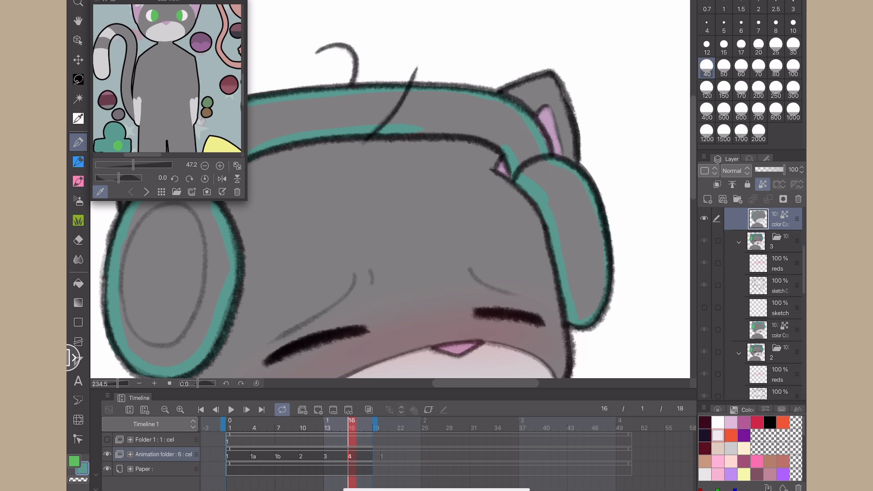
drag(480, 136, 425, 131)
click(78, 283)
click(169, 272)
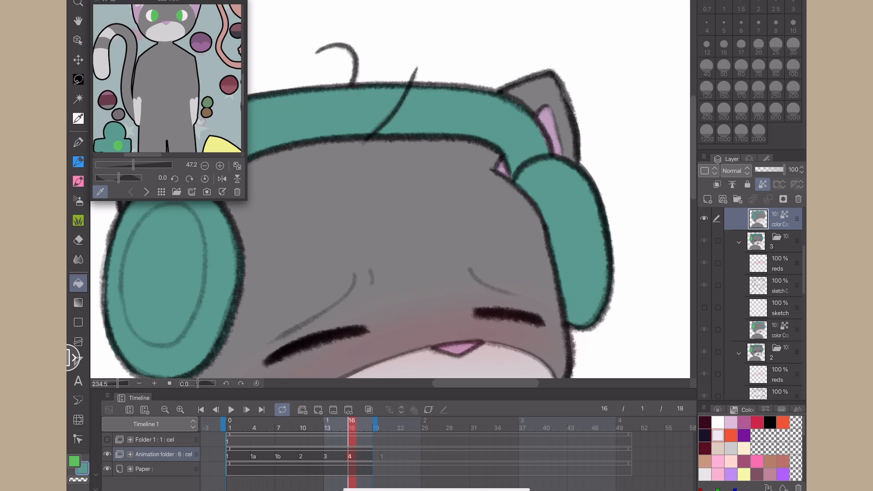
- Outline the inner oval of the near ear cup on cel 4 in green
click(74, 461)
drag(257, 302, 467, 230)
click(78, 142)
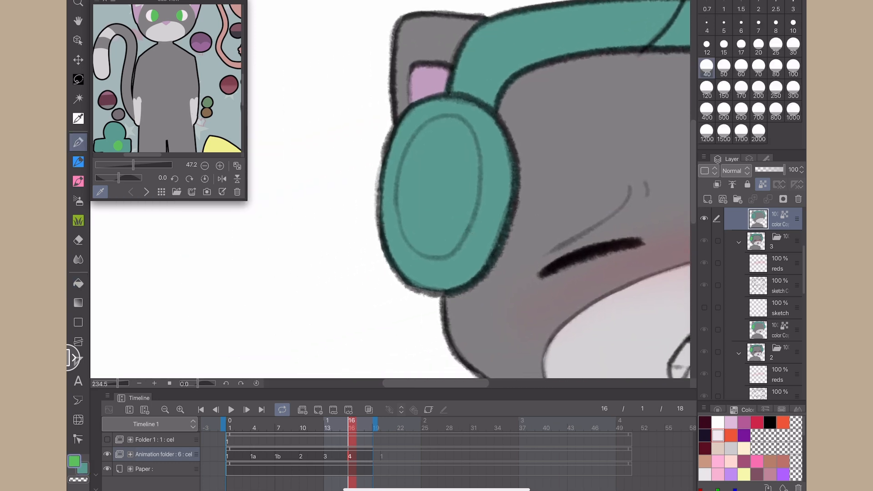
scroll(455, 200, up, 4)
scroll(425, 191, up, 2)
mouse_move(337, 189)
mouse_down()
mouse_move(358, 309)
mouse_move(408, 327)
mouse_move(451, 301)
mouse_move(472, 219)
mouse_move(474, 139)
mouse_move(460, 89)
mouse_move(434, 75)
mouse_move(376, 116)
mouse_move(337, 222)
mouse_move(343, 260)
mouse_move(407, 336)
mouse_move(456, 289)
mouse_move(476, 166)
mouse_move(474, 134)
mouse_up()
key(ctrl+z)
key(ctrl+z)
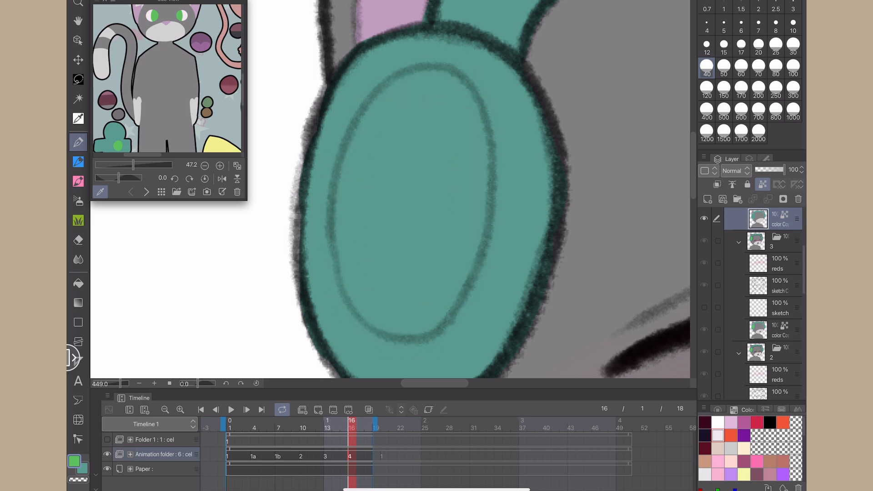
mouse_move(470, 88)
mouse_down()
mouse_move(390, 88)
mouse_move(359, 130)
mouse_move(342, 193)
mouse_move(346, 277)
mouse_move(407, 330)
mouse_move(457, 285)
mouse_move(470, 222)
mouse_up()
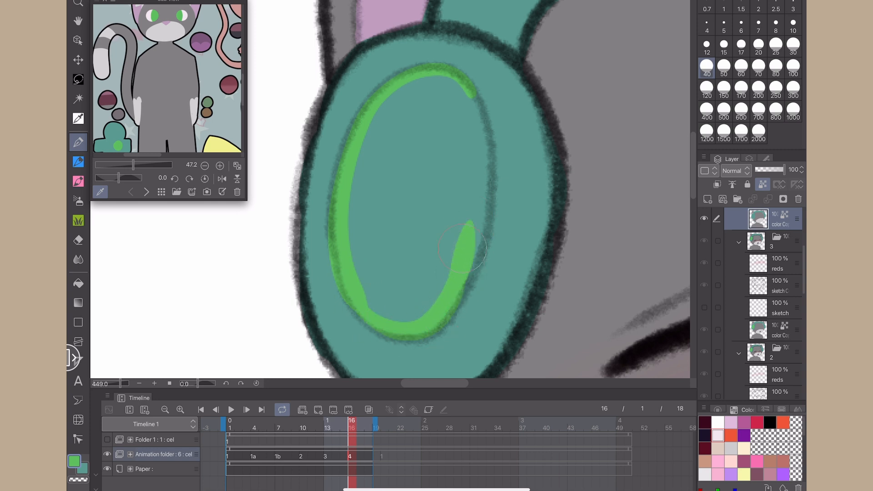
drag(462, 287, 471, 181)
mouse_move(470, 91)
mouse_down()
mouse_move(478, 122)
mouse_move(477, 234)
mouse_up()
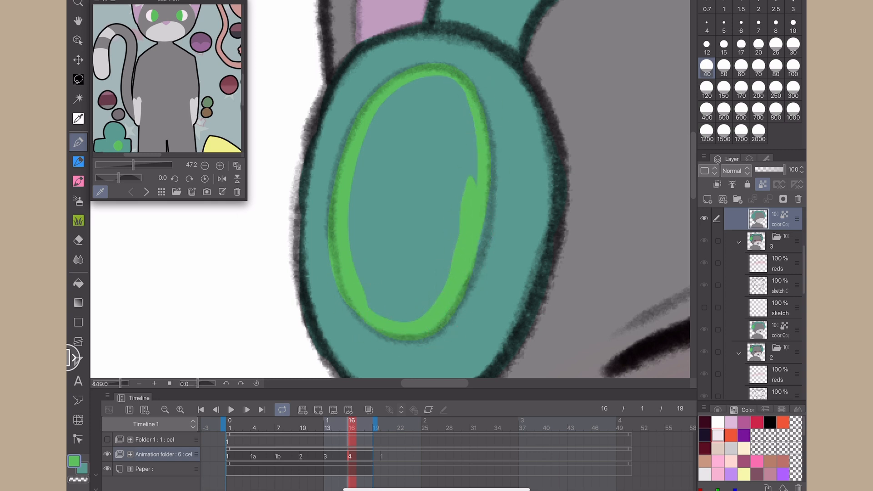
mouse_move(484, 189)
mouse_down()
mouse_move(465, 279)
mouse_move(314, 122)
mouse_move(321, 159)
mouse_up()
- Fill the inner oval of the near ear cup on cel 4 with green and save the file
click(78, 284)
click(412, 200)
scroll(444, 272, down, 5)
click(78, 142)
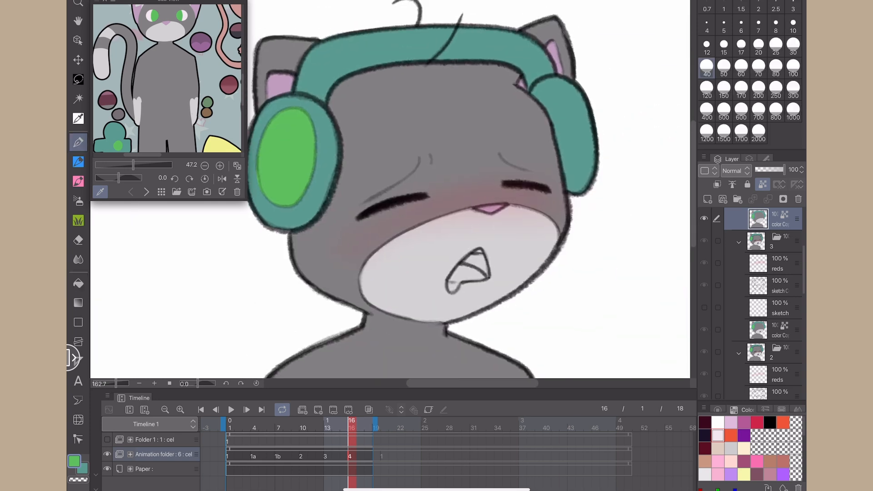
key(ctrl+s)
scroll(197, 225, up, 4)
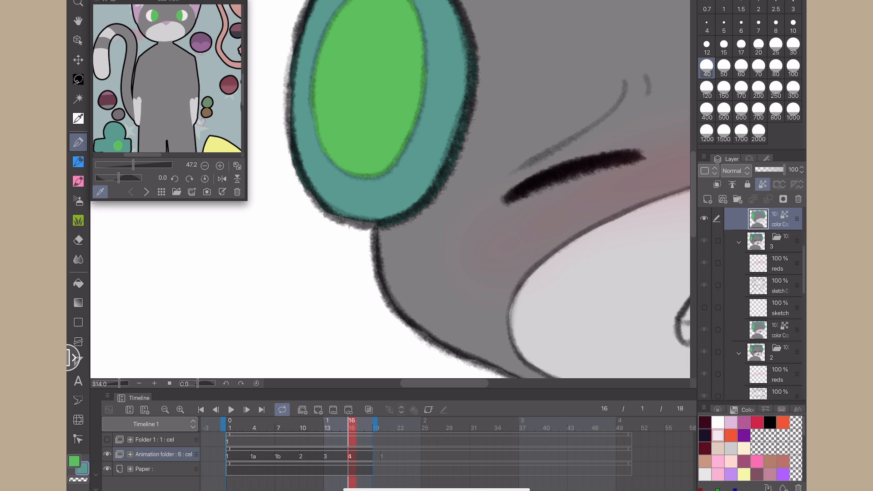
key(ctrl+s)
- Paint the mouth interior on cel 4 dark purple and the tongue lighter purple, leaving the teeth light
drag(569, 317, 255, 276)
scroll(482, 252, up, 2)
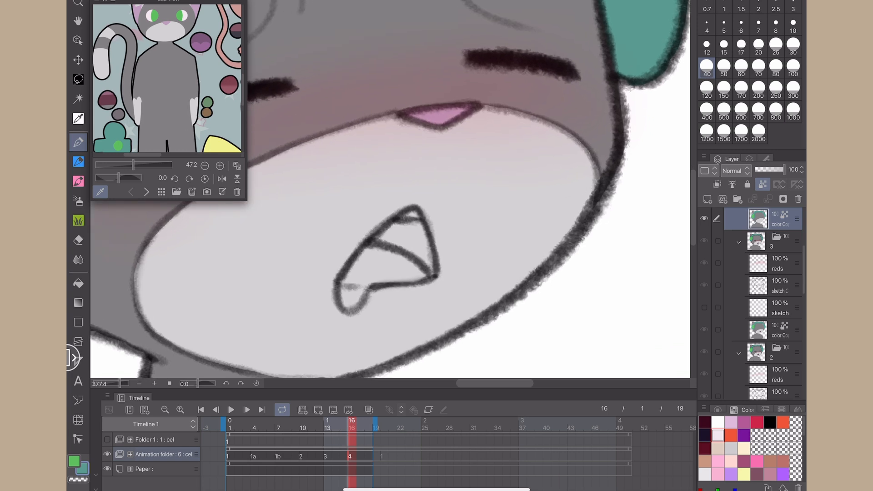
click(717, 436)
mouse_move(399, 220)
mouse_down()
mouse_move(416, 217)
mouse_move(396, 224)
mouse_move(420, 230)
mouse_move(430, 271)
mouse_move(377, 242)
mouse_move(393, 226)
mouse_move(420, 236)
mouse_move(411, 245)
mouse_move(388, 239)
mouse_up()
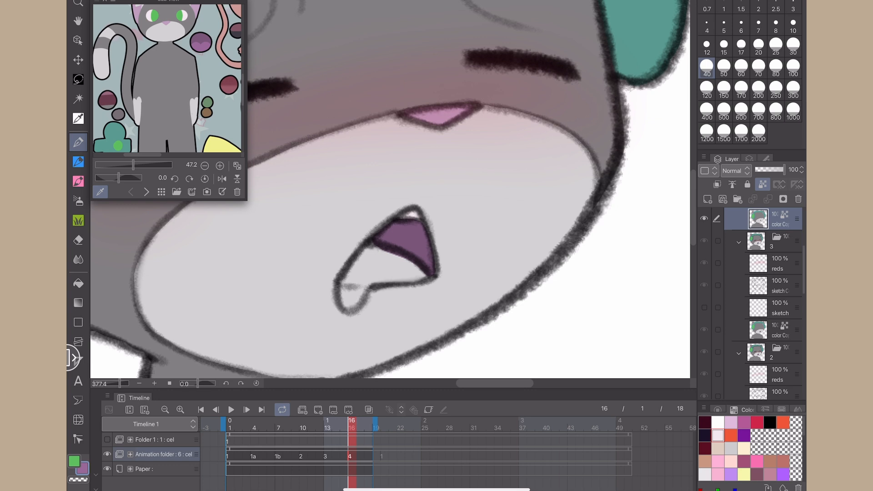
mouse_move(371, 245)
mouse_down()
mouse_move(345, 282)
mouse_move(359, 265)
mouse_move(367, 279)
mouse_move(409, 279)
mouse_move(427, 266)
mouse_move(382, 248)
mouse_move(357, 265)
mouse_move(390, 264)
mouse_up()
key(ctrl+z)
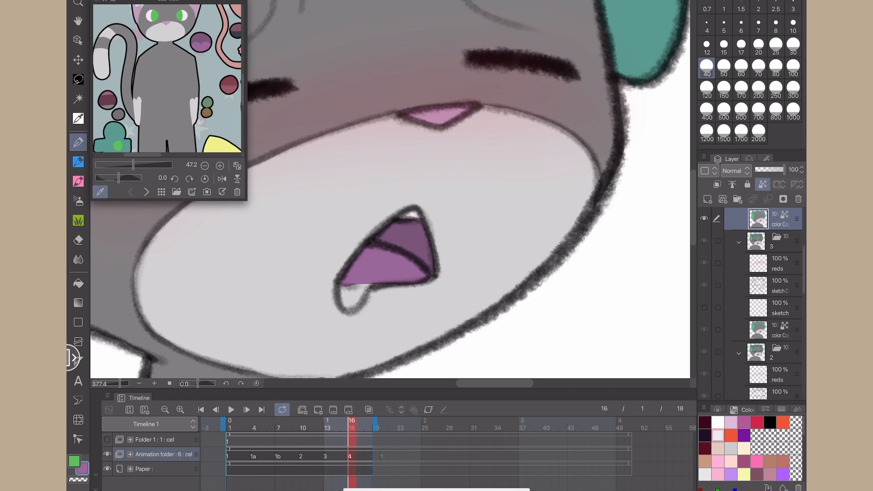
- Collapse the reference image window and save the file
scroll(391, 245, down, 8)
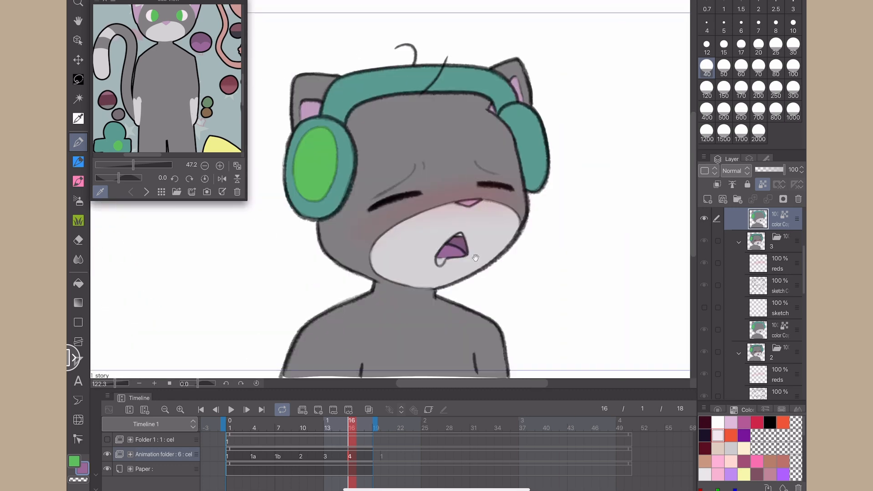
drag(221, 309, 265, 301)
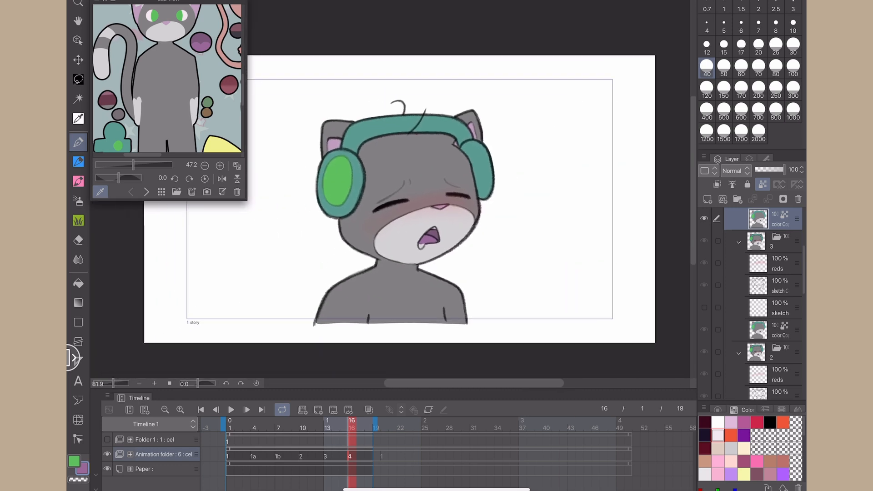
click(96, 1)
key(ctrl+s)
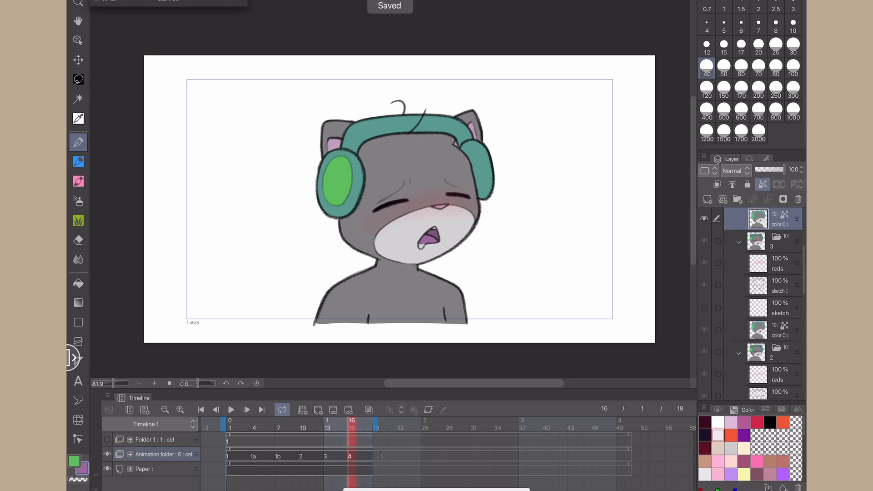
- Hide the Paper layer and play the coloured animation over the transparent background
click(107, 469)
scroll(215, 213, up, 3)
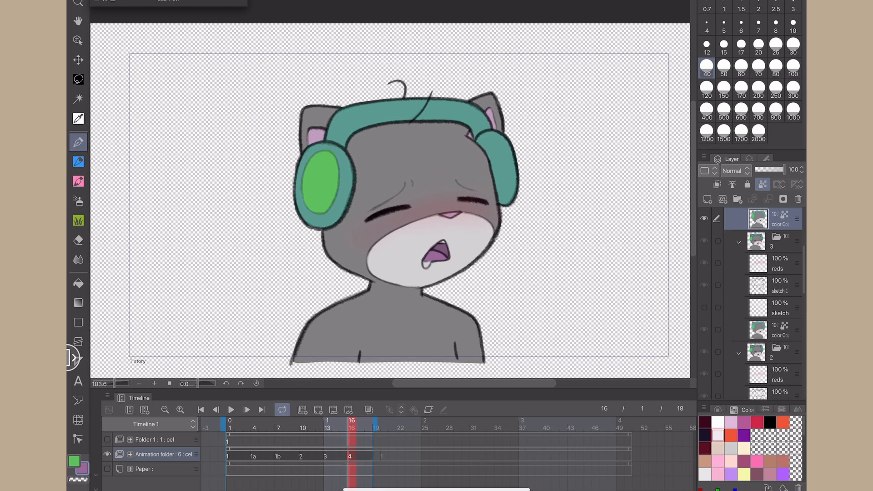
click(231, 409)
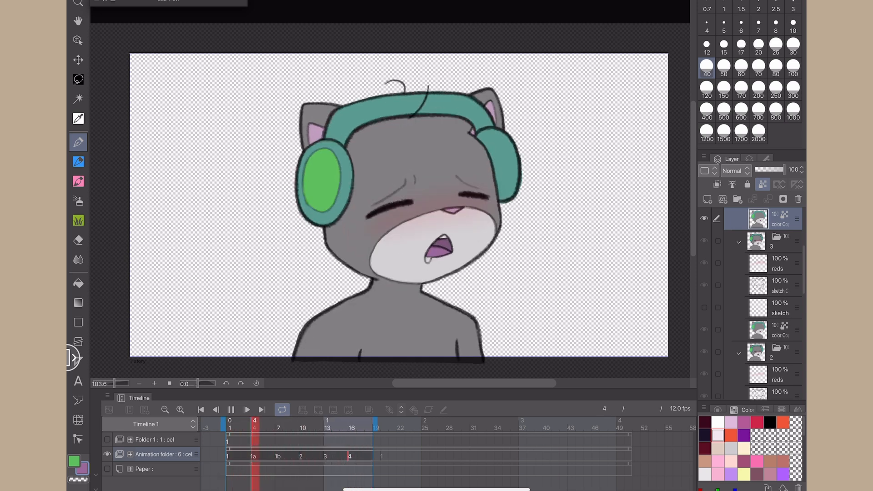
click(230, 410)
- Set the timeline's frame rate to 24 without changing the total number of frames
click(124, 0)
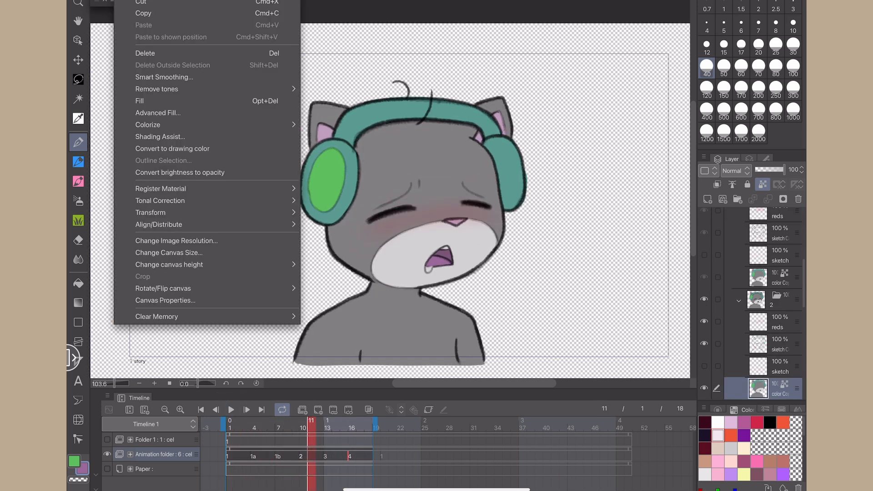
click(176, 1)
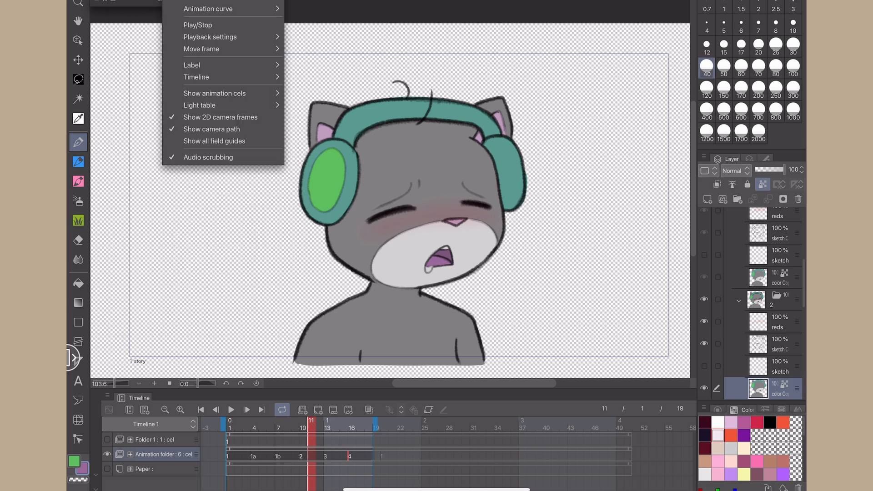
click(210, 37)
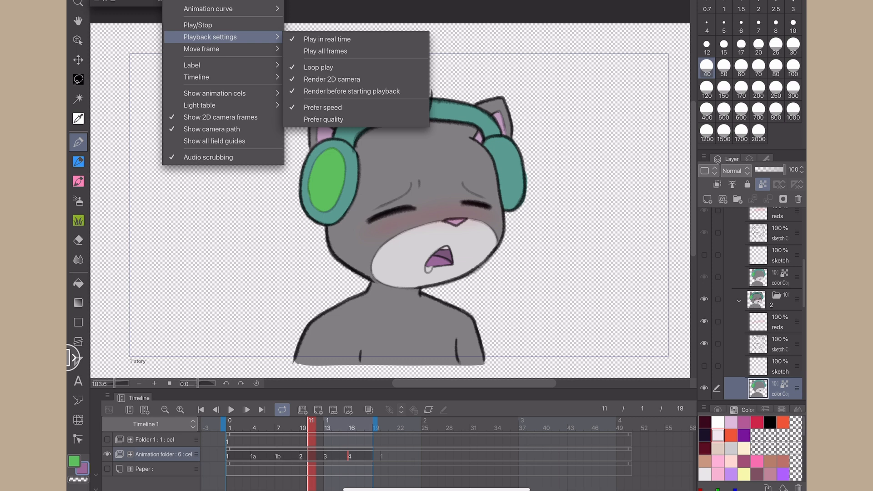
click(197, 77)
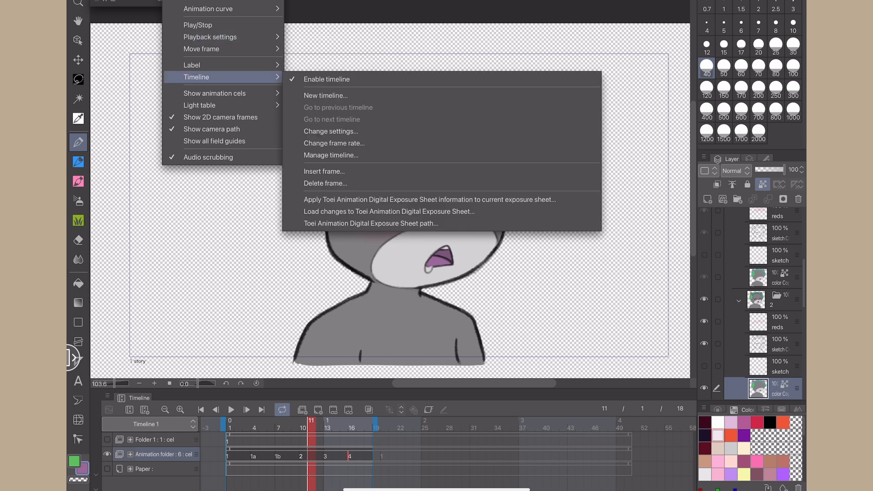
click(334, 143)
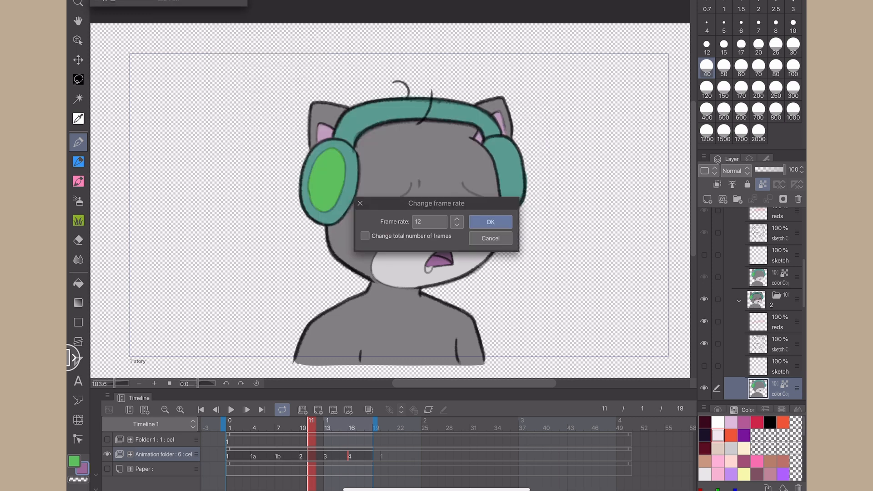
click(429, 222)
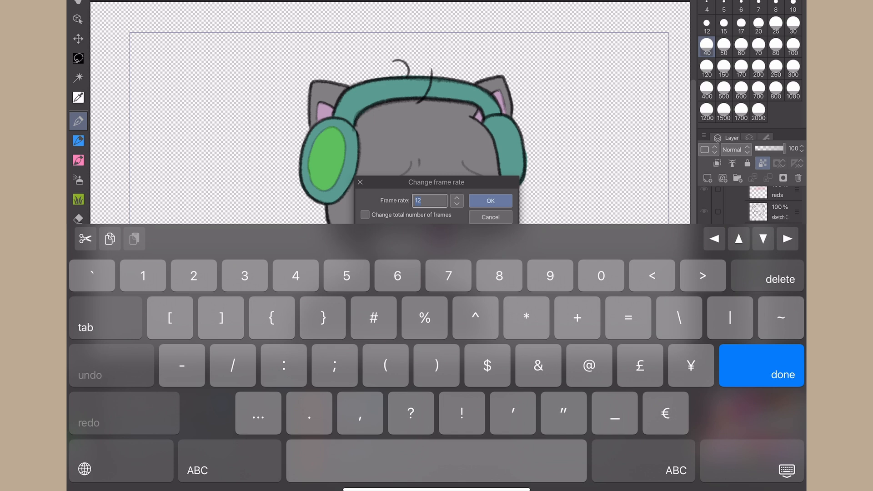
text(24)
key(Return)
click(490, 222)
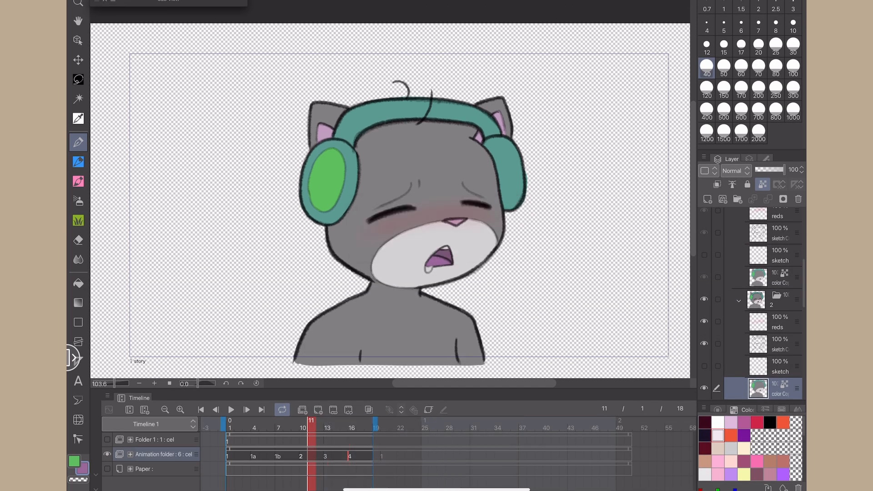
- Play the animation to check its speed at 24 fps
click(230, 409)
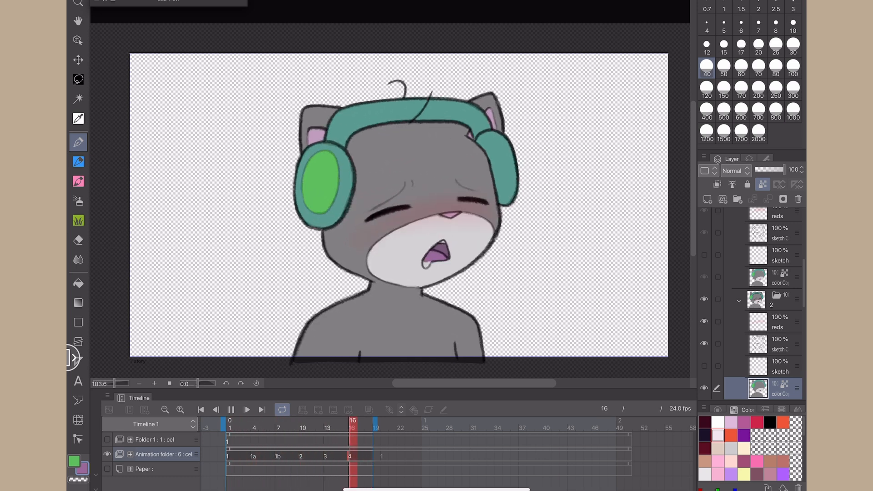
click(231, 410)
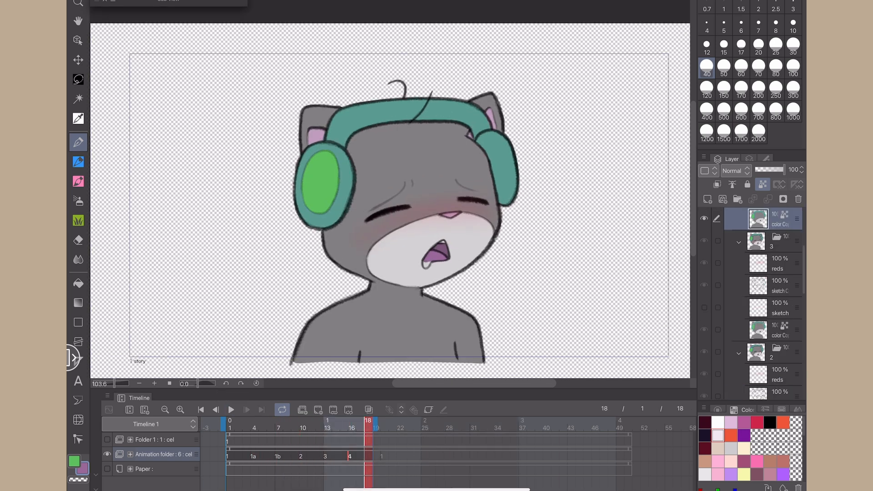
click(231, 409)
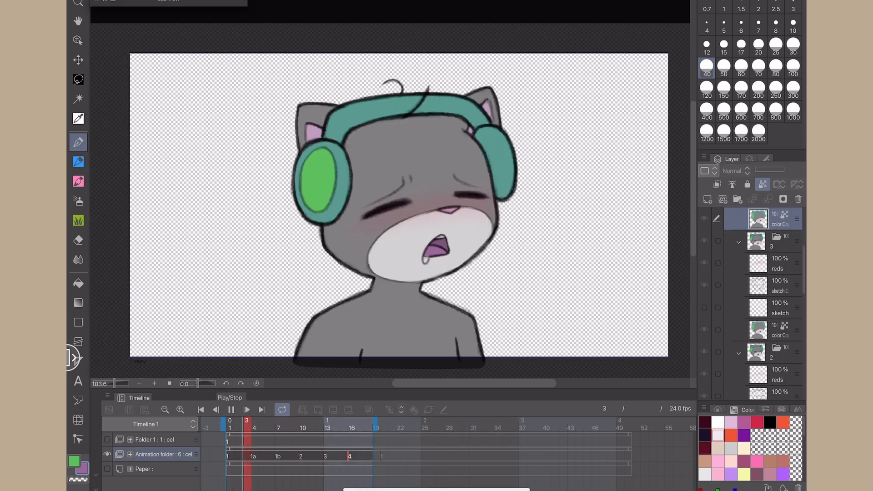
click(231, 409)
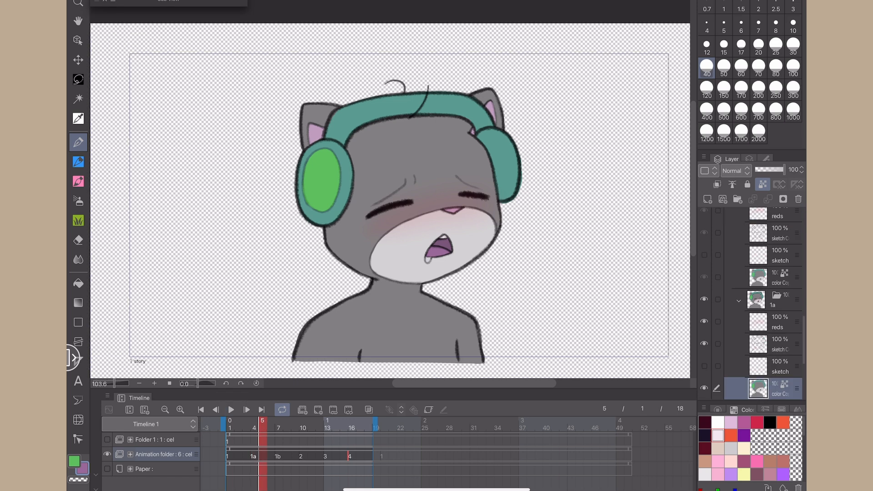
- Retime the cels to two frames each, starting 1a at frame 3, 1b at 5, 2 at 7, 3 at 9 and 4 at 11
click(253, 456)
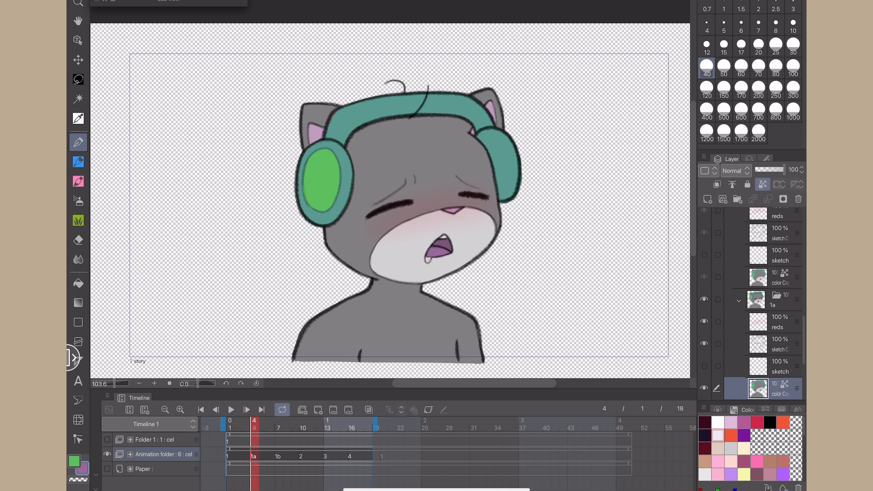
click(230, 456)
click(238, 456)
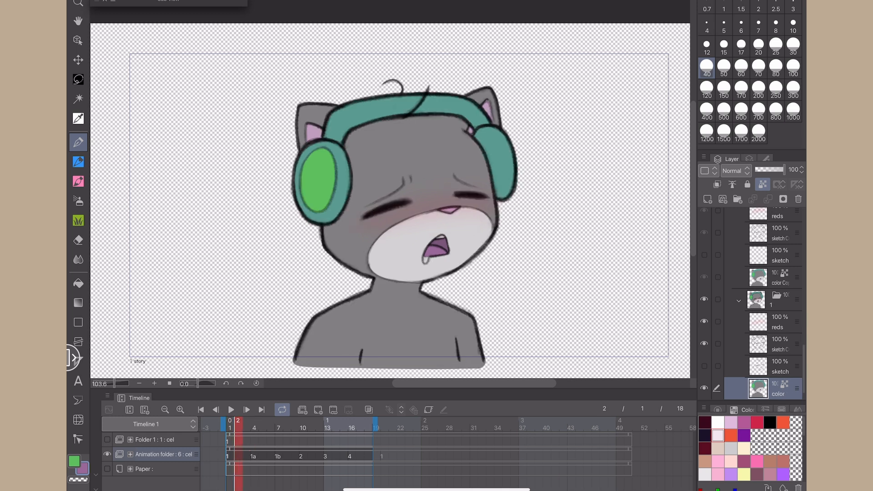
mouse_move(238, 424)
mouse_down()
mouse_move(303, 423)
mouse_move(254, 423)
mouse_up()
click(279, 424)
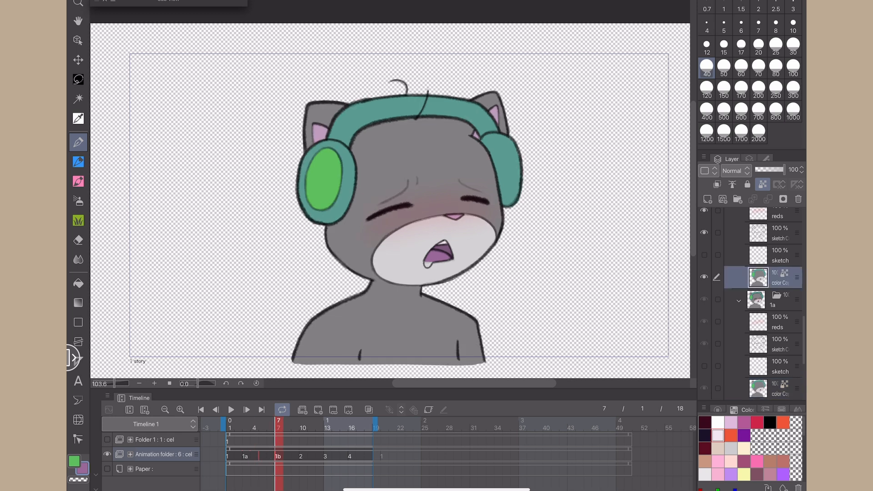
click(230, 423)
drag(229, 423, 303, 423)
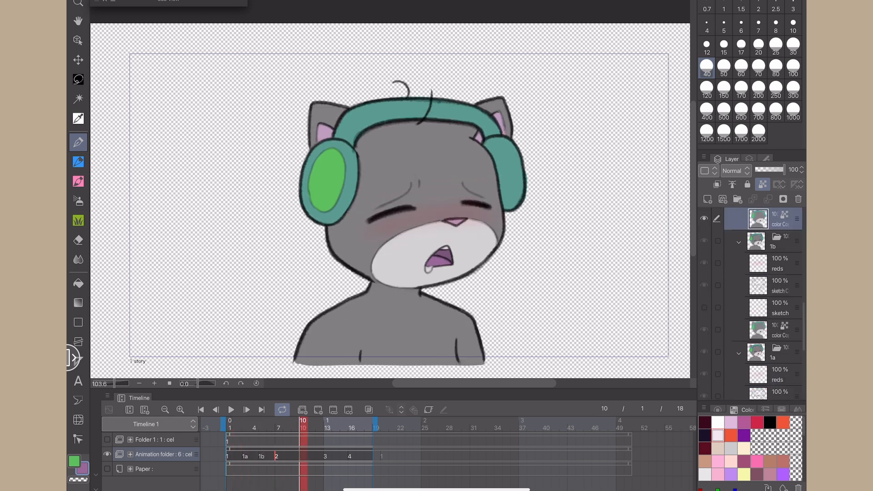
click(327, 424)
click(352, 424)
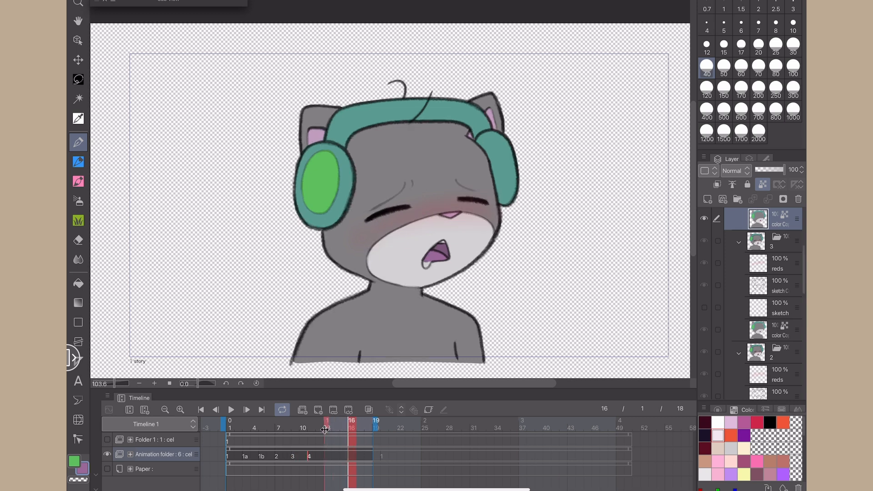
- Shorten the playback range to end at frame 12 and play the faster loop
drag(375, 428, 324, 429)
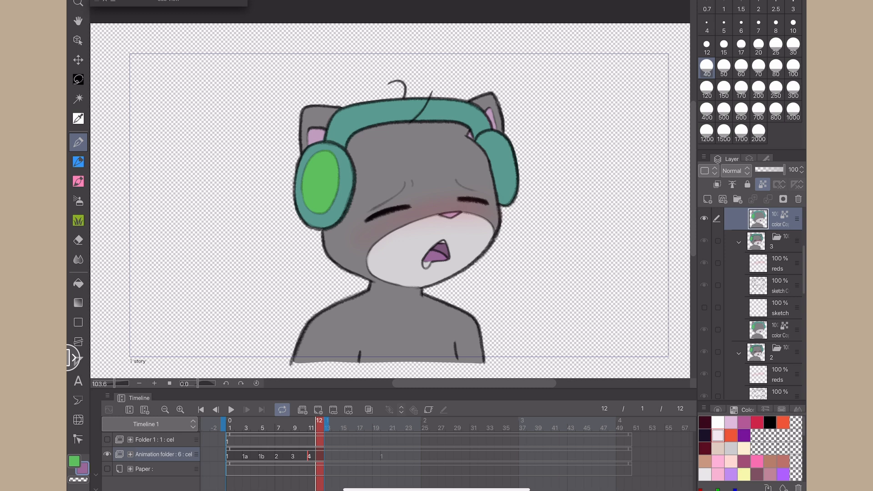
click(231, 409)
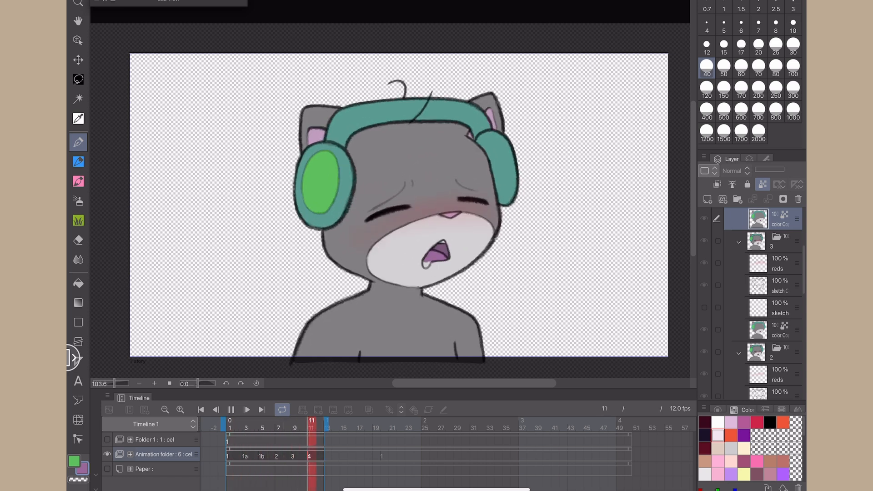
click(231, 410)
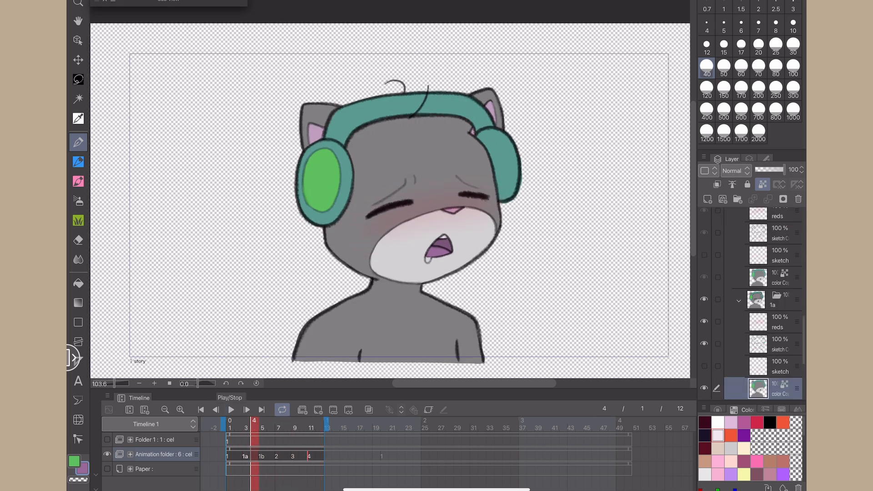
- Undo the cel retiming and the shortened playback range, and save the file
drag(327, 425, 375, 425)
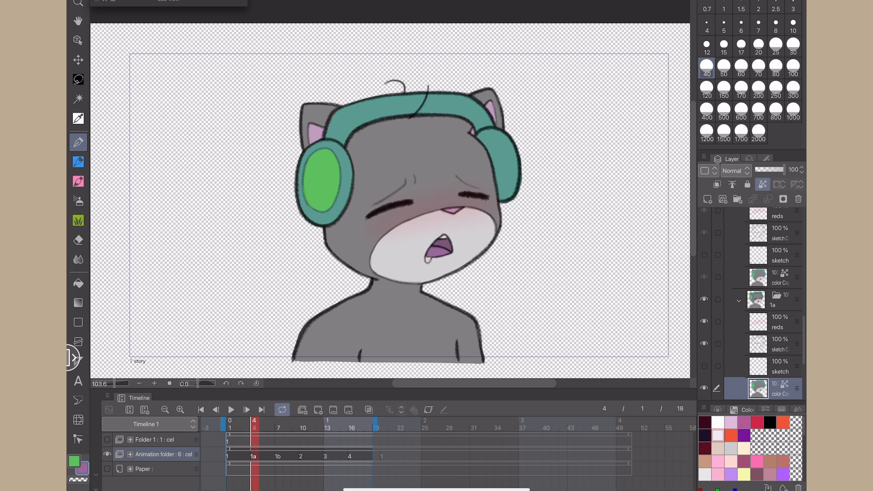
key(ctrl+s)
scroll(396, 279, down, 2)
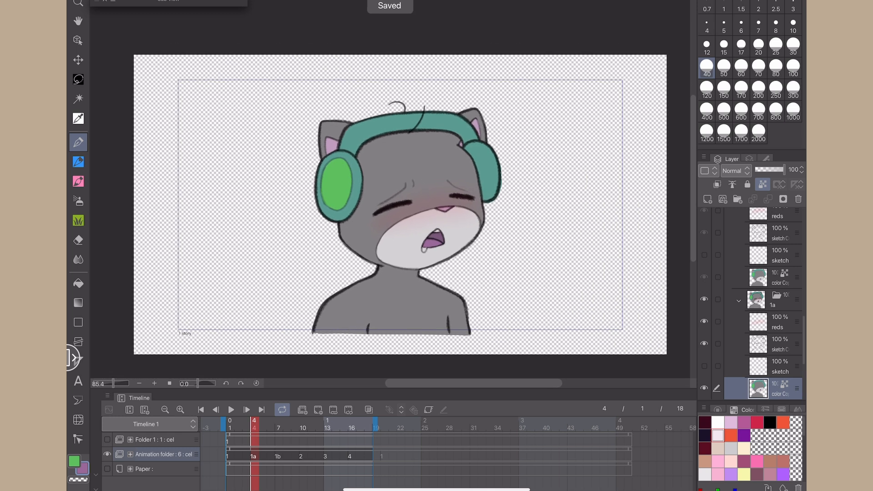